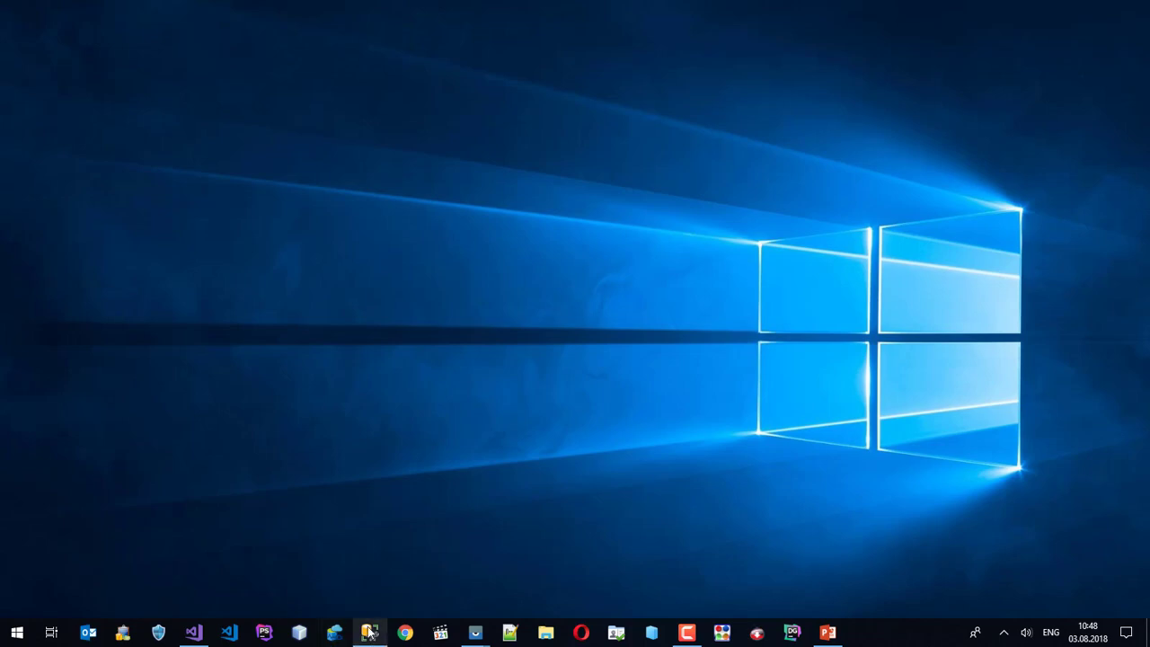
Close SQLQuery1, run dbo.sp_mg_db_clear on akhasap_db with no parameters (returns 0), then minimize SSMS.
left_click(369, 632)
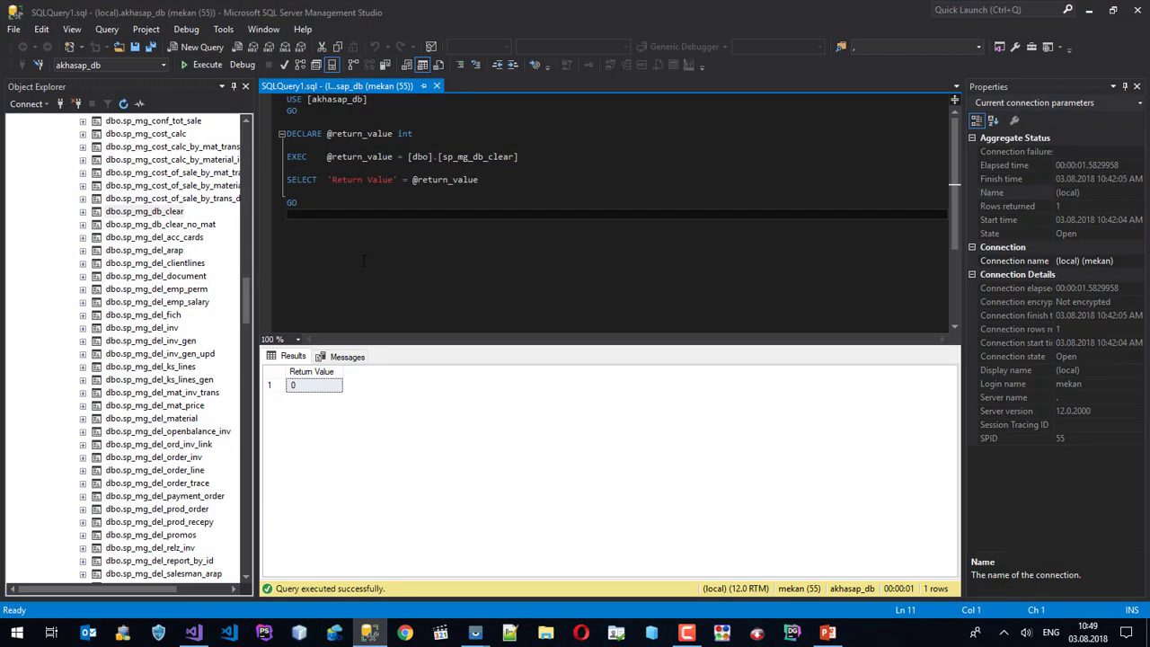
left_click(437, 87)
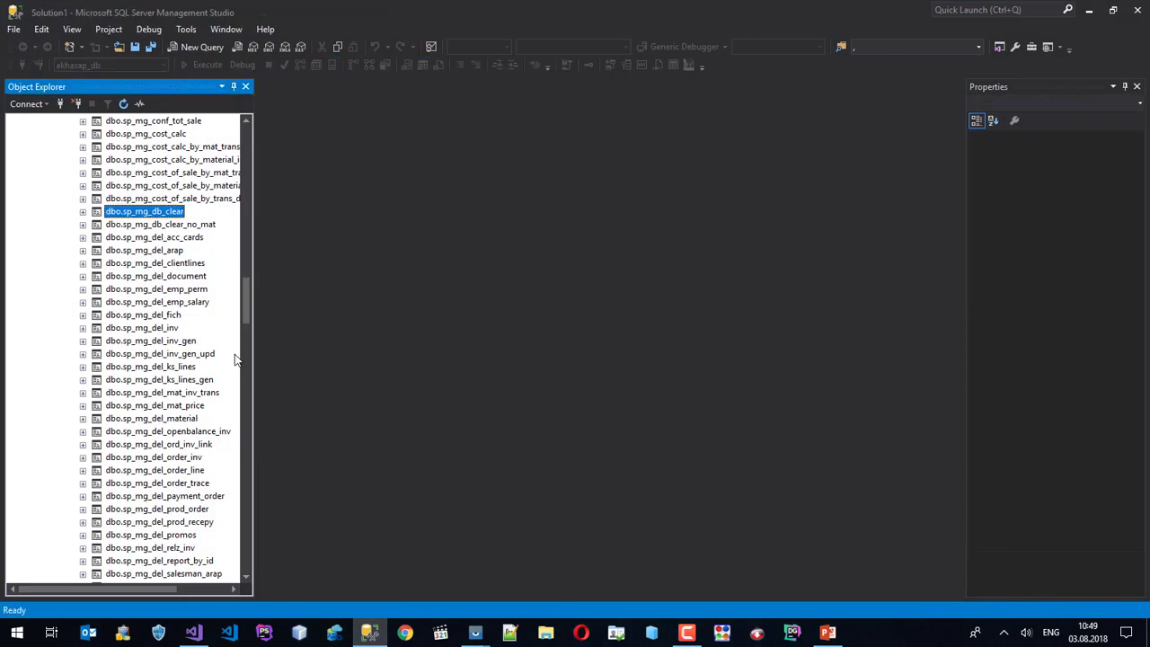
mouse_move(253, 302)
left_mouse_down()
mouse_move(251, 135)
mouse_move(249, 292)
left_mouse_up()
right_click(139, 281)
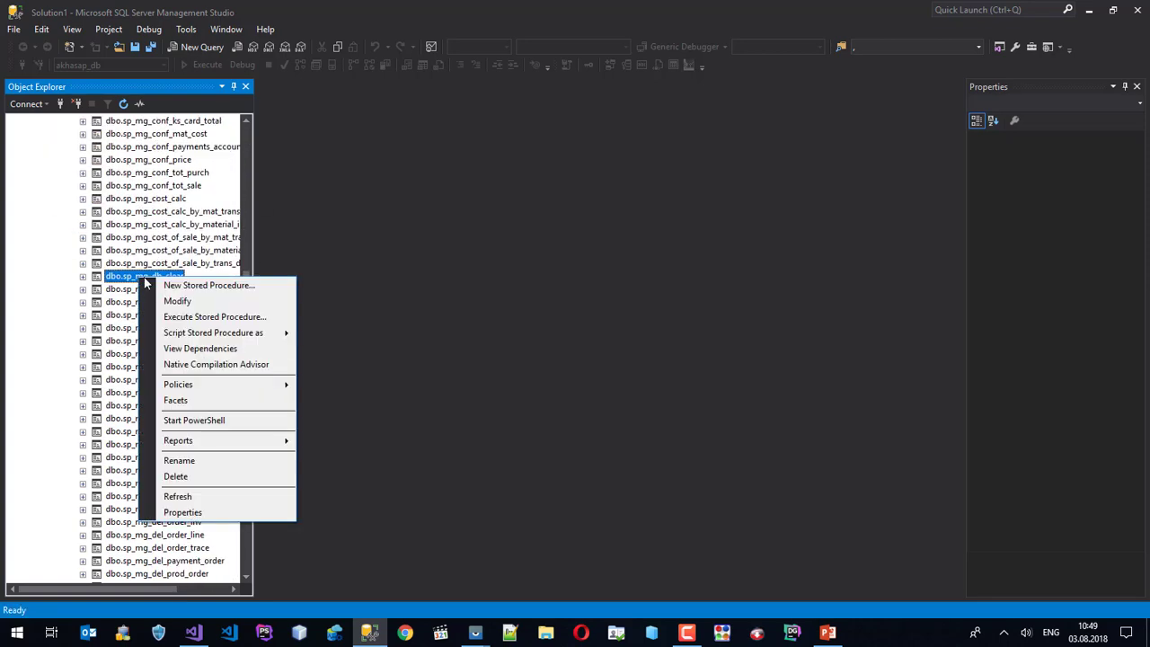
left_click(253, 319)
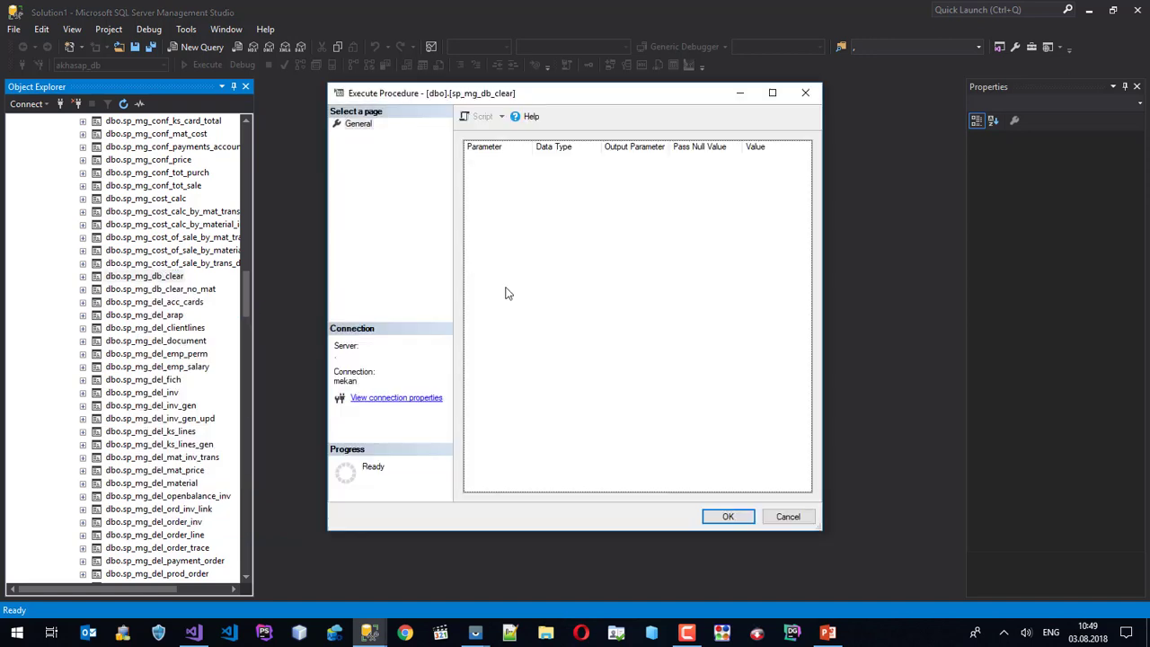
left_click(740, 517)
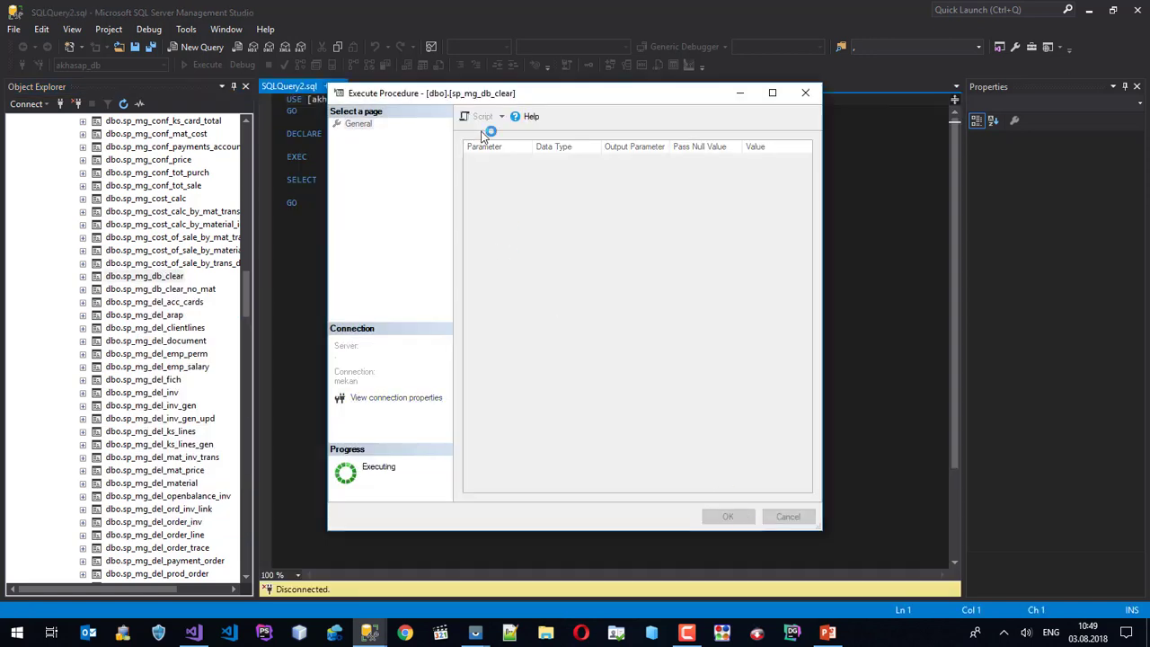
left_click_drag(470, 95, 683, 108)
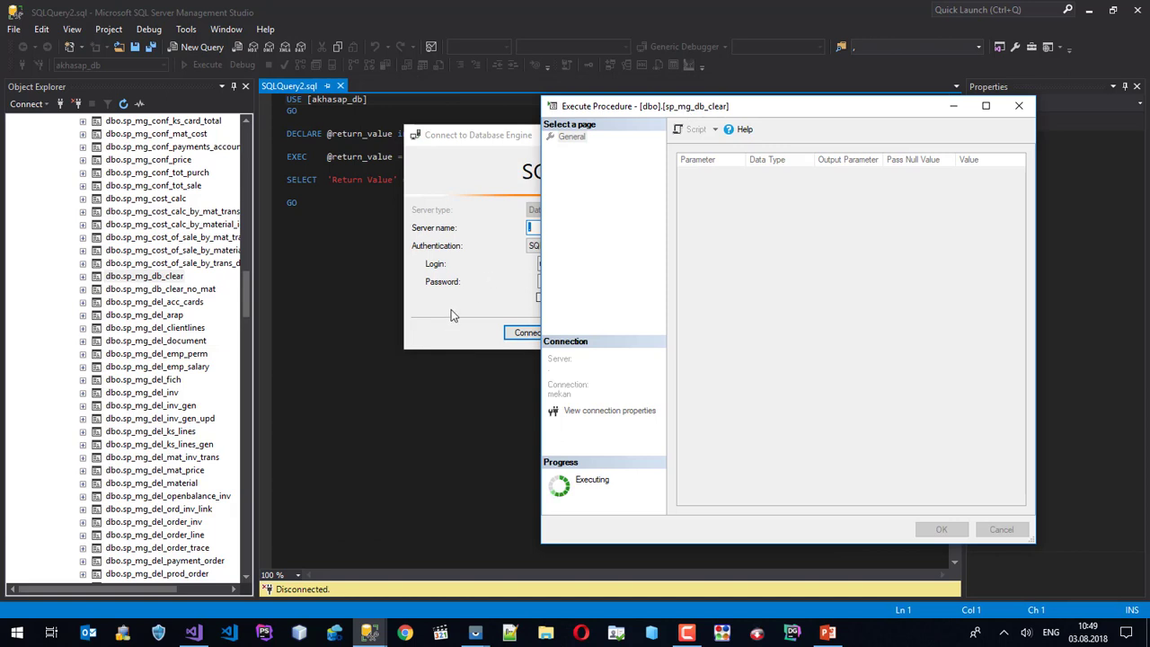
left_click(542, 337)
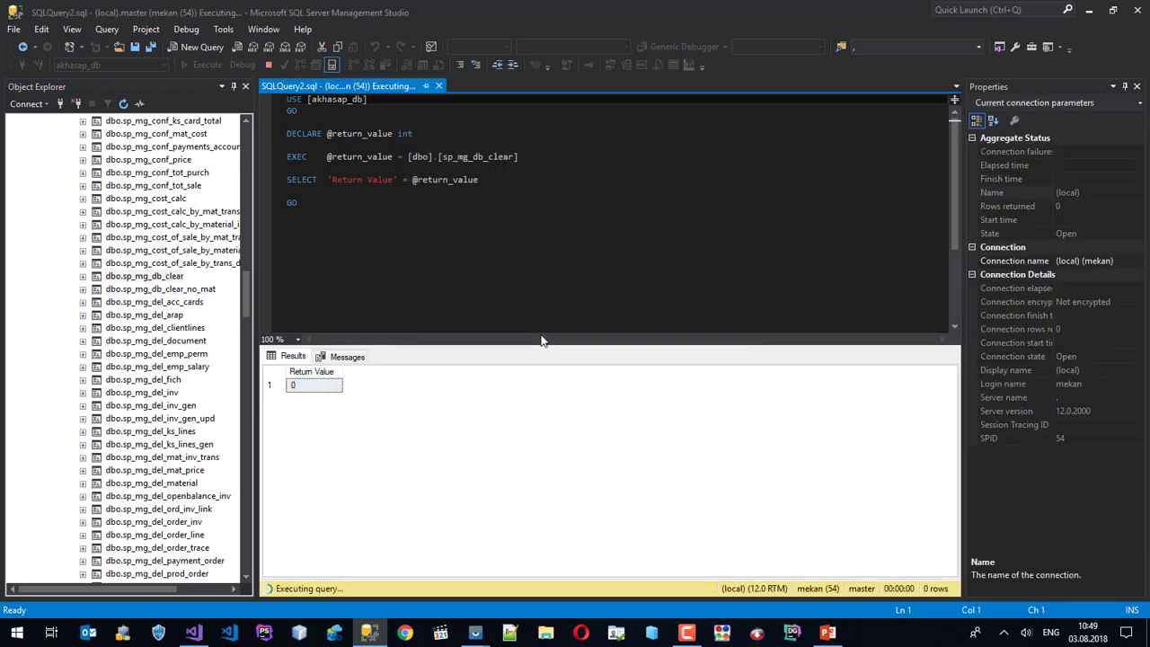
left_click(1088, 11)
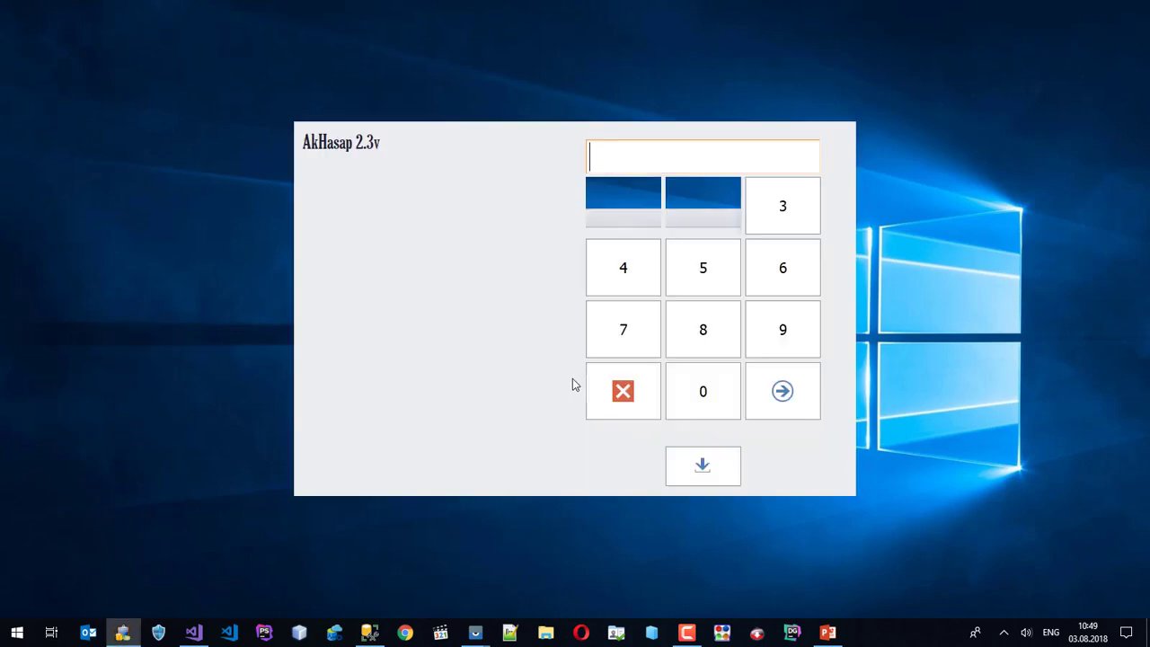
Switch from the PIN keypad to the admin login form, enter the password, and dismiss the error.
left_click(700, 477)
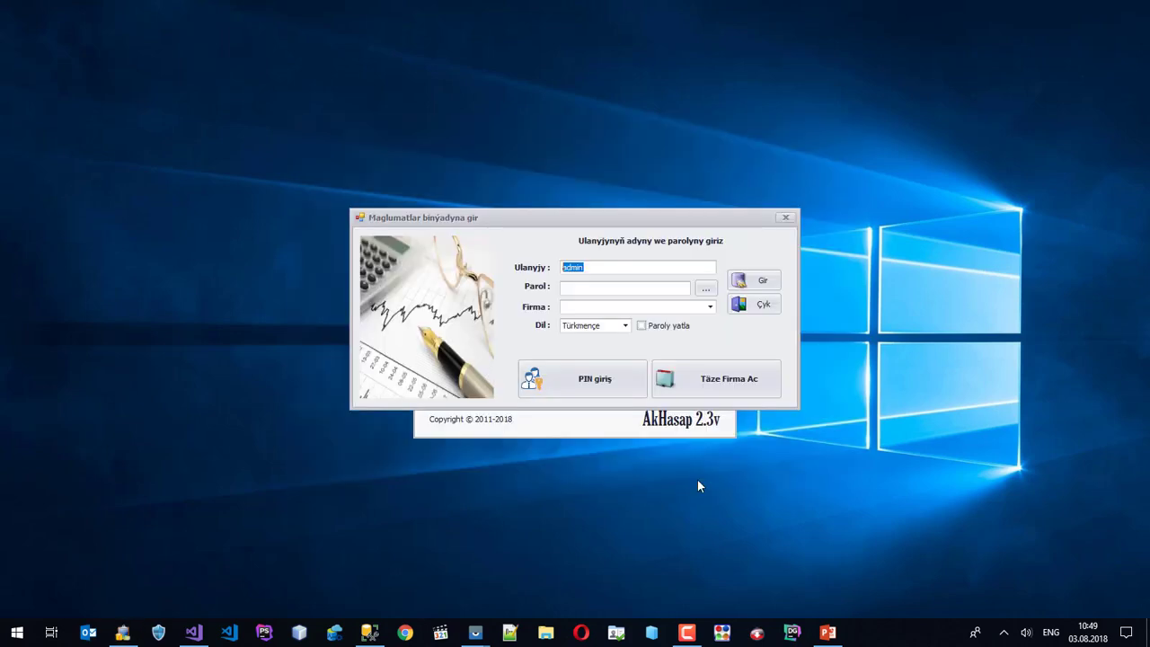
left_click(571, 286)
type("123456")
key("Return")
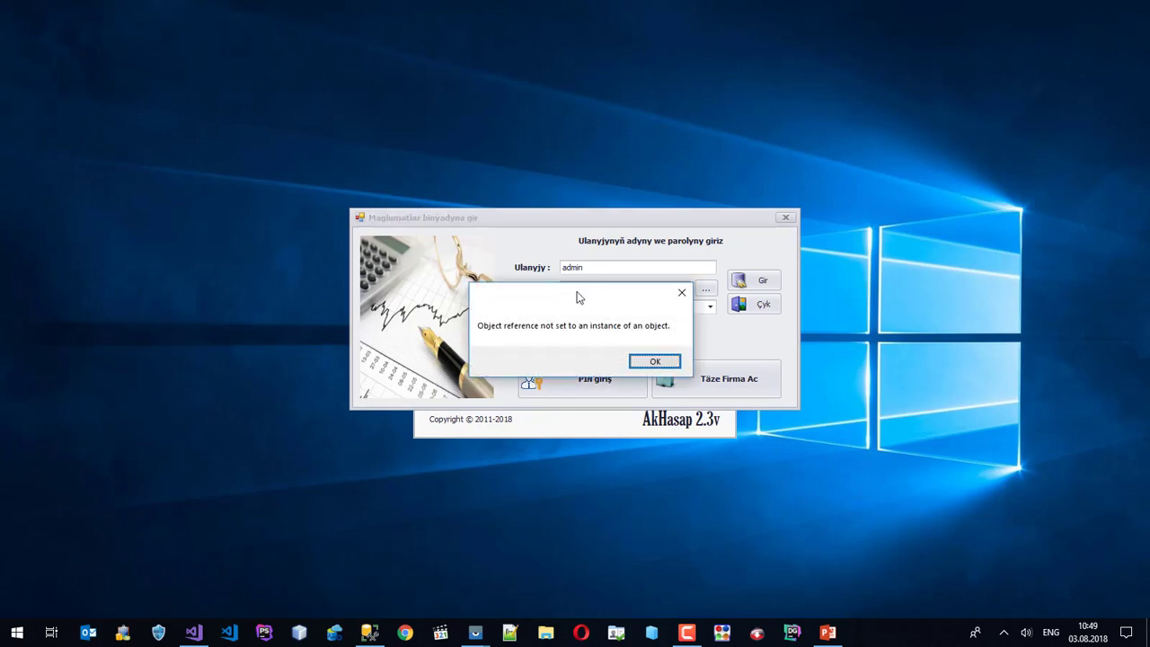
left_click(666, 364)
left_click(717, 381)
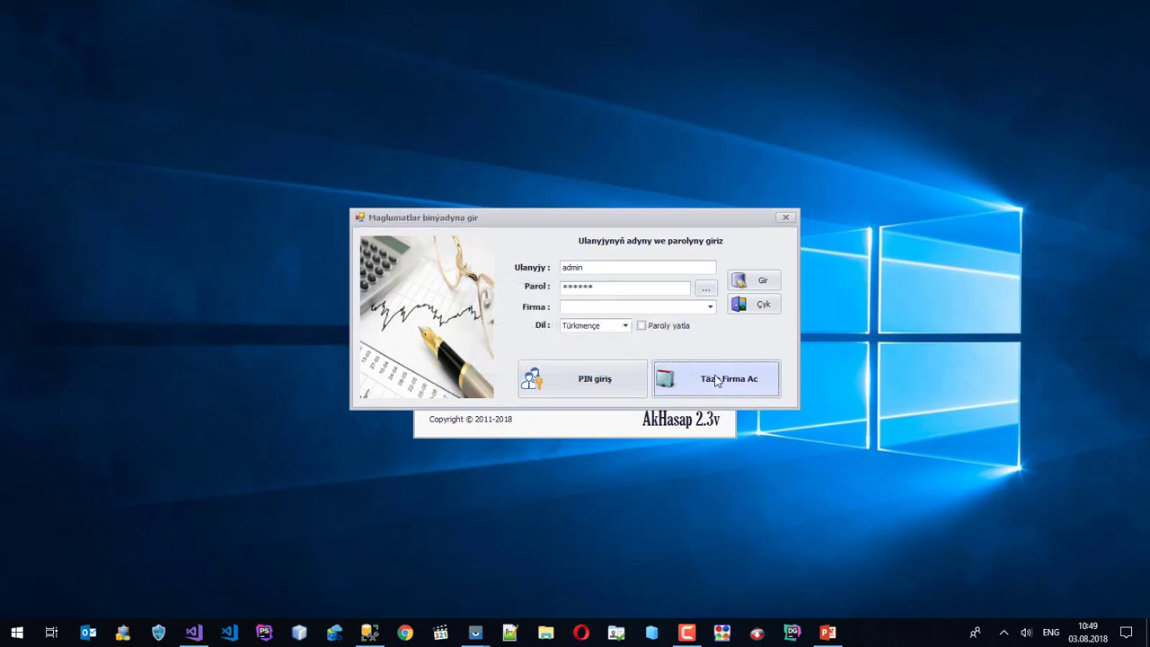
Add a new firm named FRM to the firm list.
right_click(414, 250)
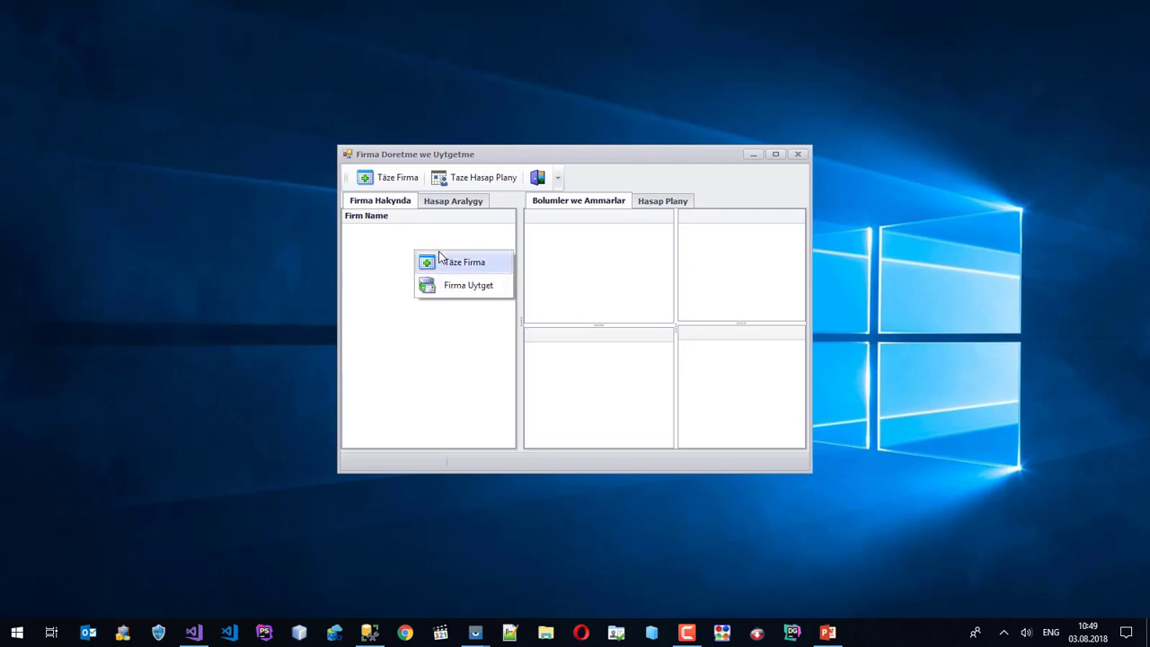
left_click(424, 263)
right_click(433, 260)
left_click(460, 270)
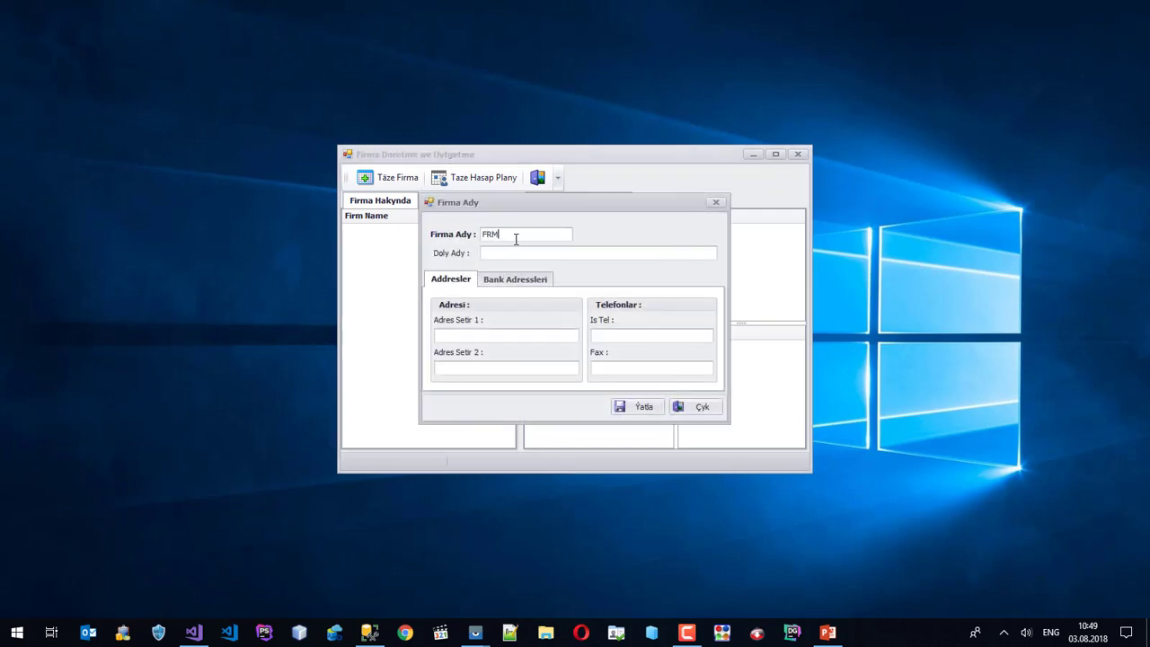
left_click(642, 407)
Add a 2018 accounting period for FRM in TMM and USD.
left_click(426, 226)
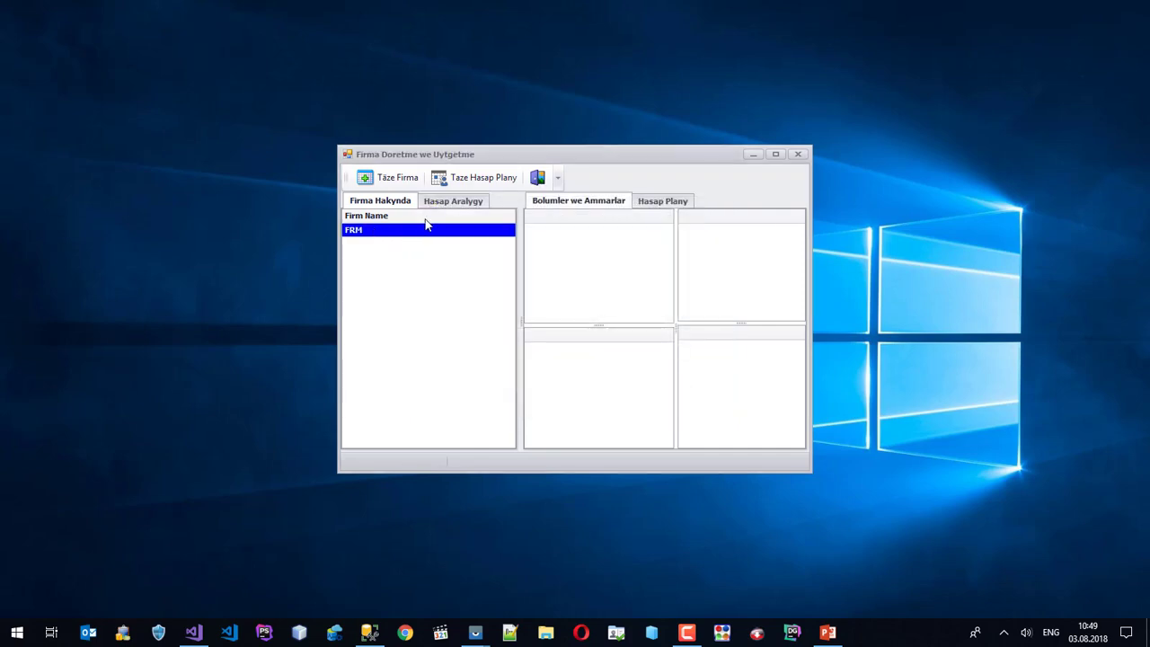
left_click(431, 202)
right_click(419, 248)
left_click(462, 257)
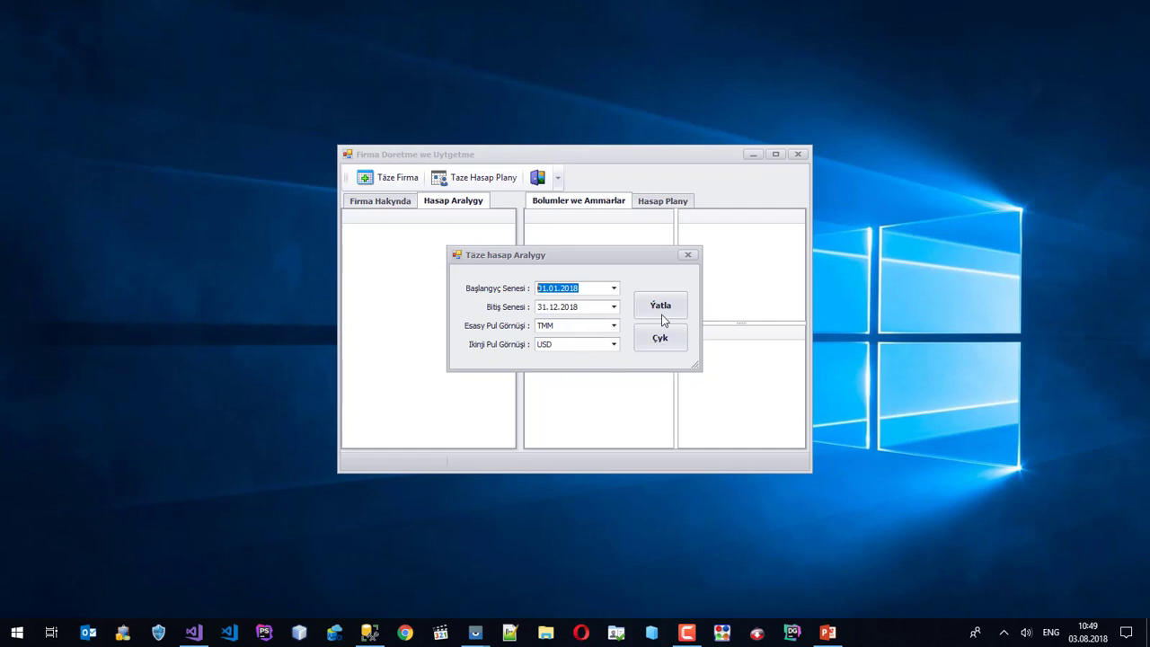
left_click(680, 308)
Make the 2018 period active and prepare its document numbers.
left_click(405, 236)
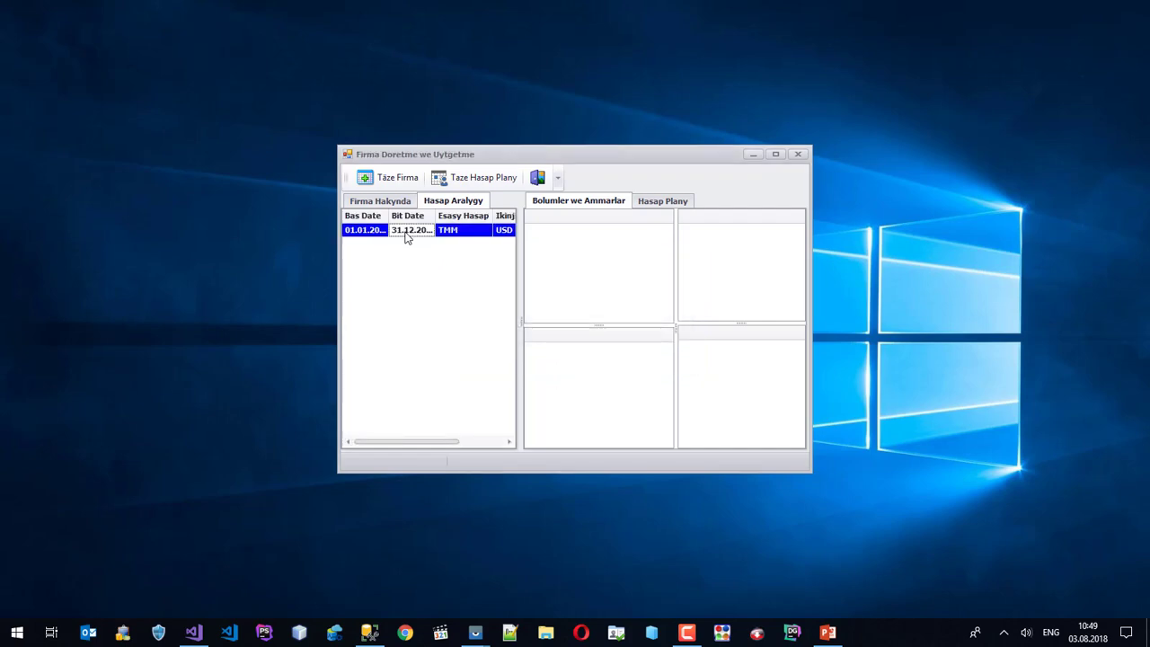
right_click(406, 231)
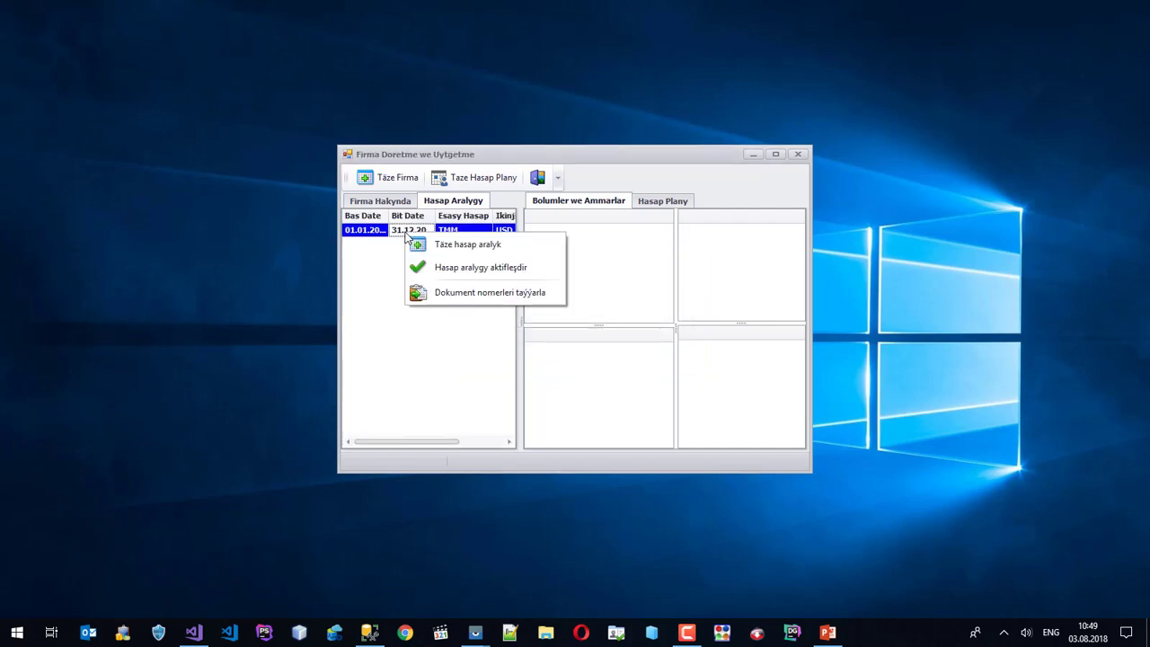
left_click(511, 268)
right_click(445, 239)
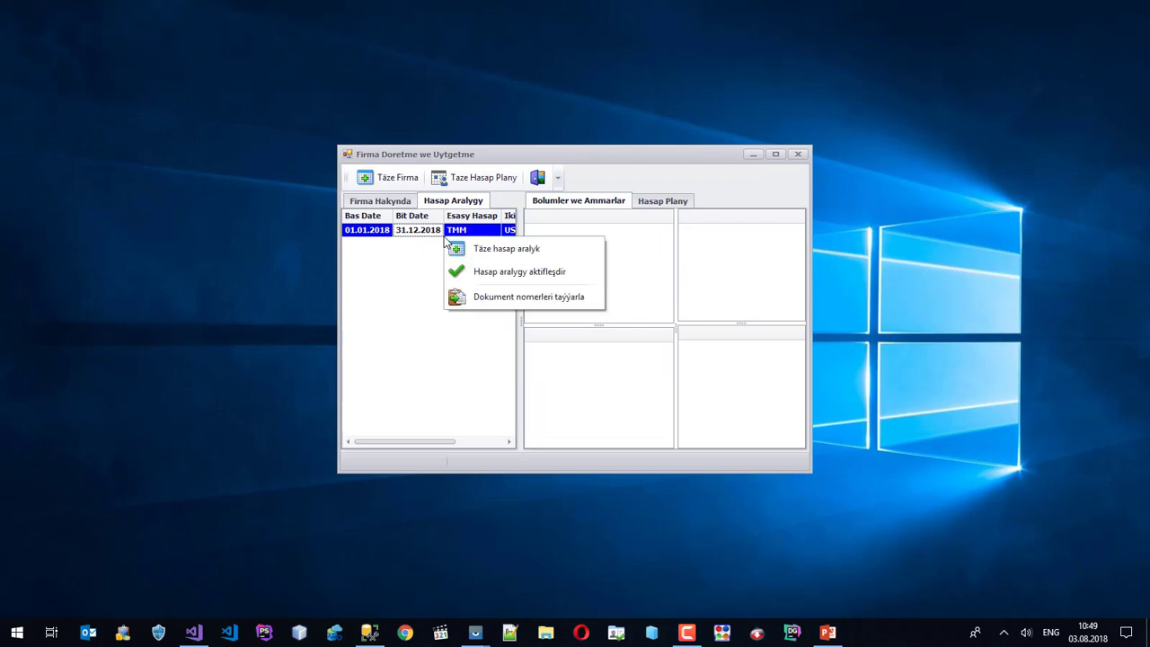
left_click(522, 297)
left_click(644, 370)
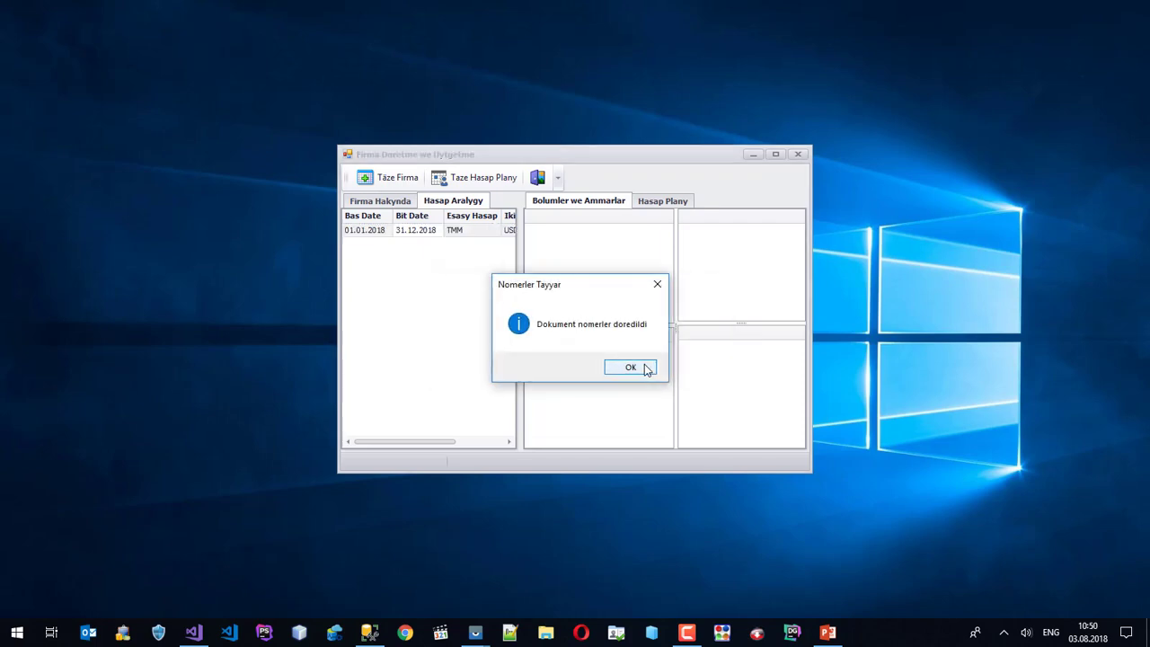
left_click(644, 367)
Apply the Turkmenistan Taze (TM) account plan to FRM and finish firm setup.
left_click(478, 177)
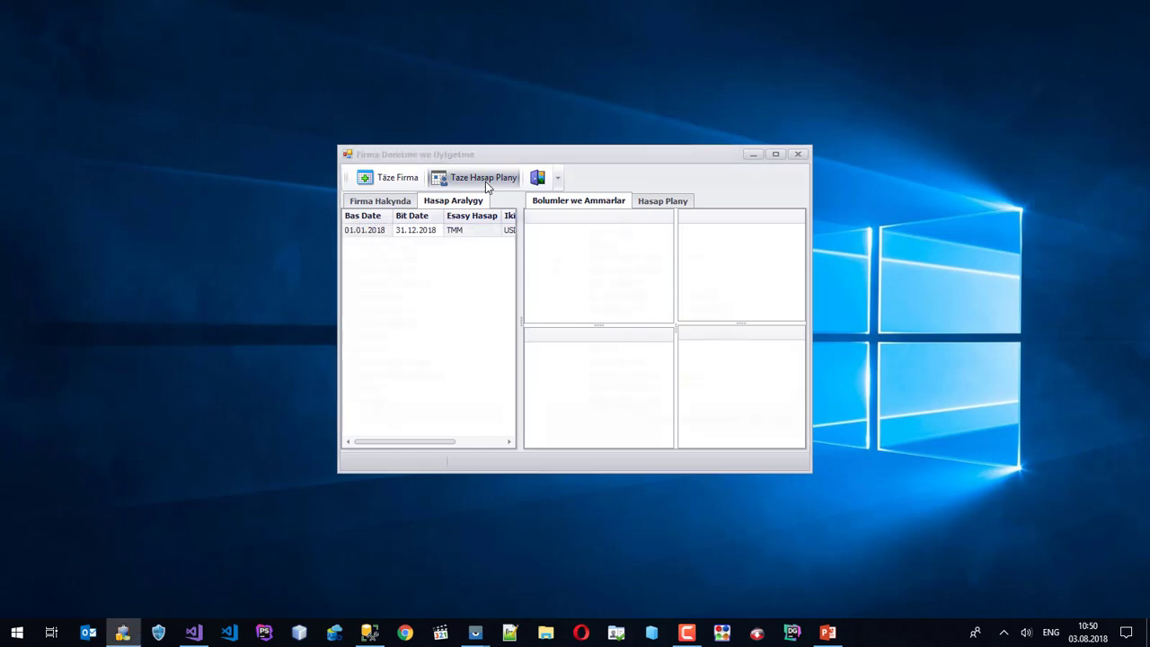
left_click(415, 243)
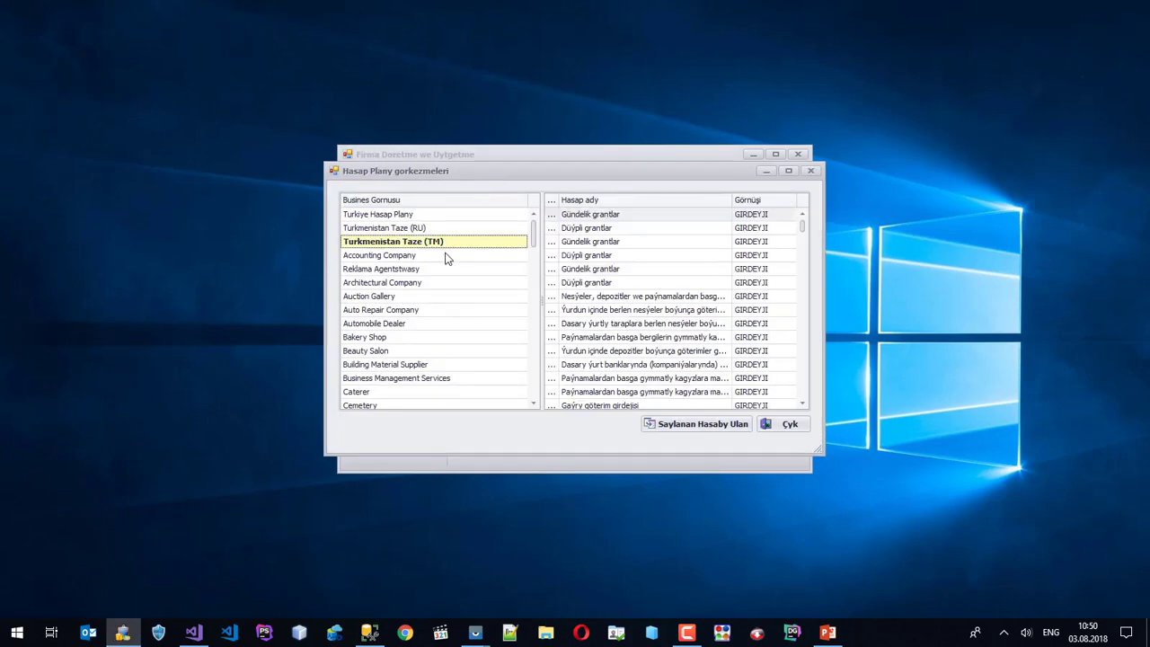
left_click(708, 426)
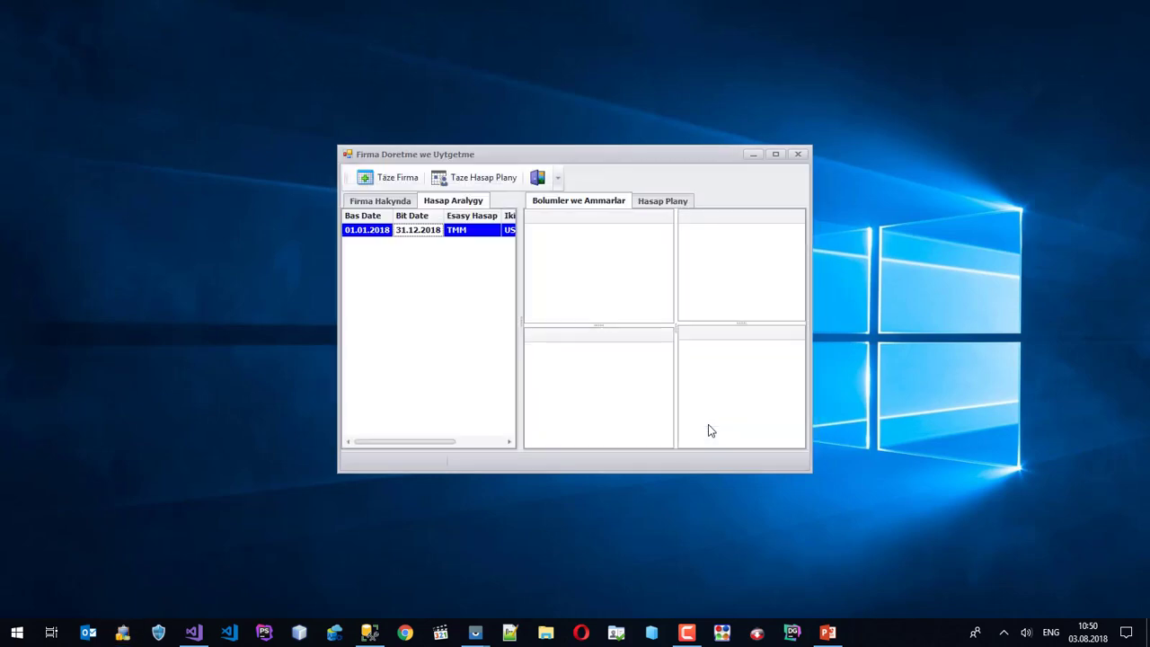
left_click(535, 176)
Log into firm FRM, go to the Satuw sales section, and bring up the SM G935F phone mirror.
left_click(746, 282)
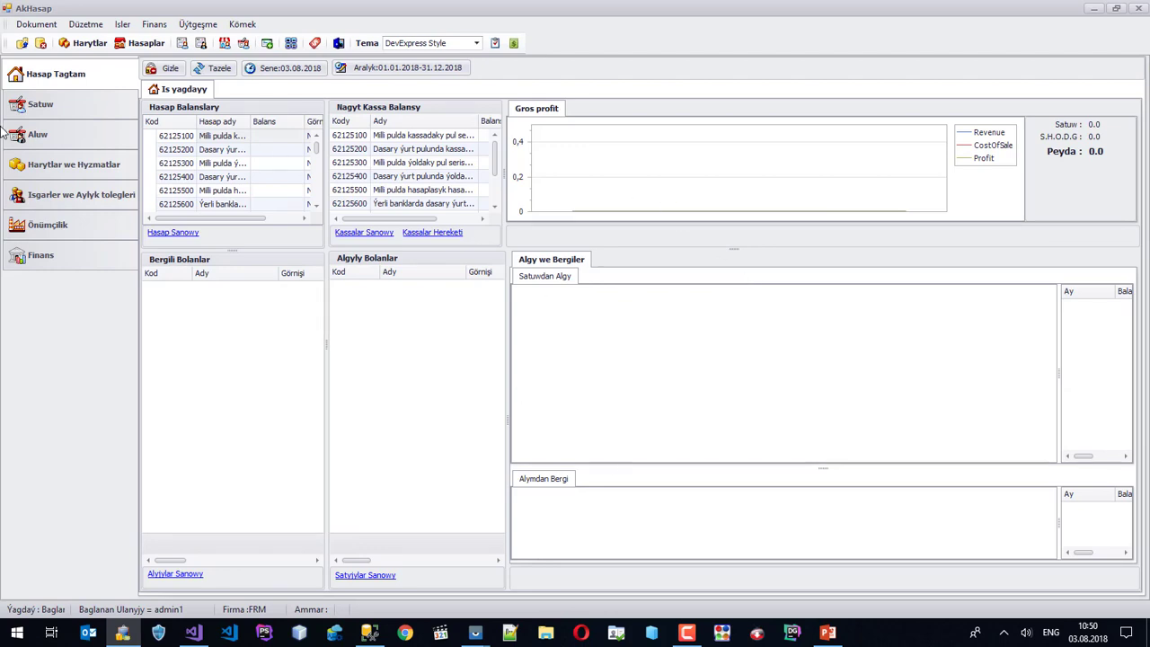
left_click(47, 115)
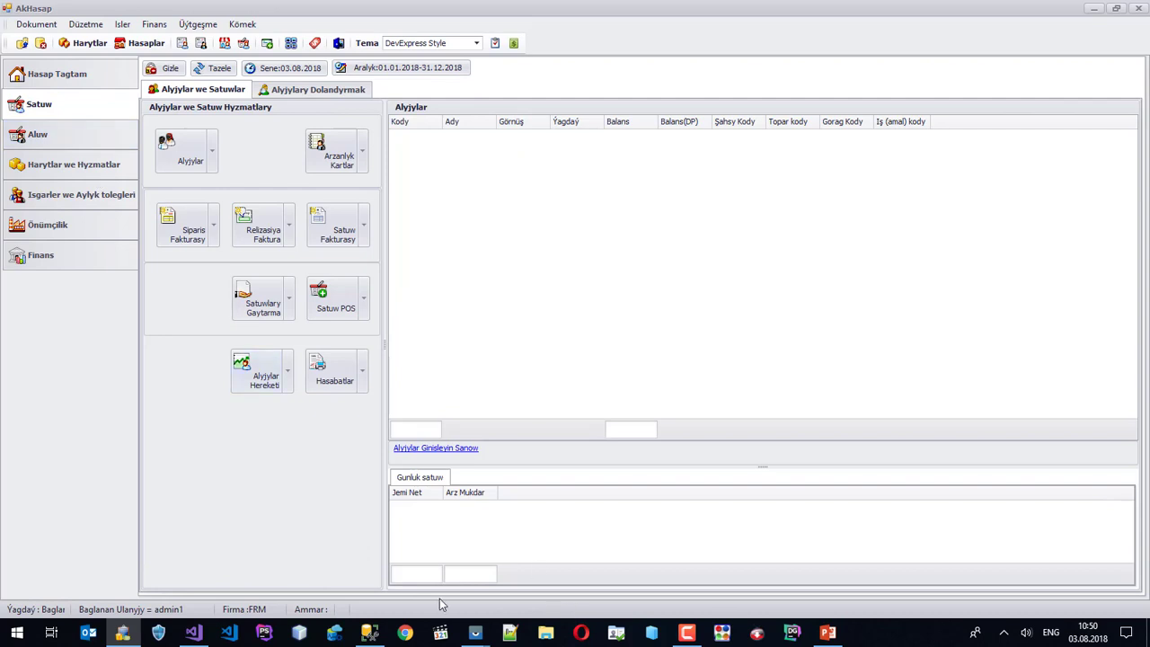
mouse_move(477, 631)
left_click(491, 614)
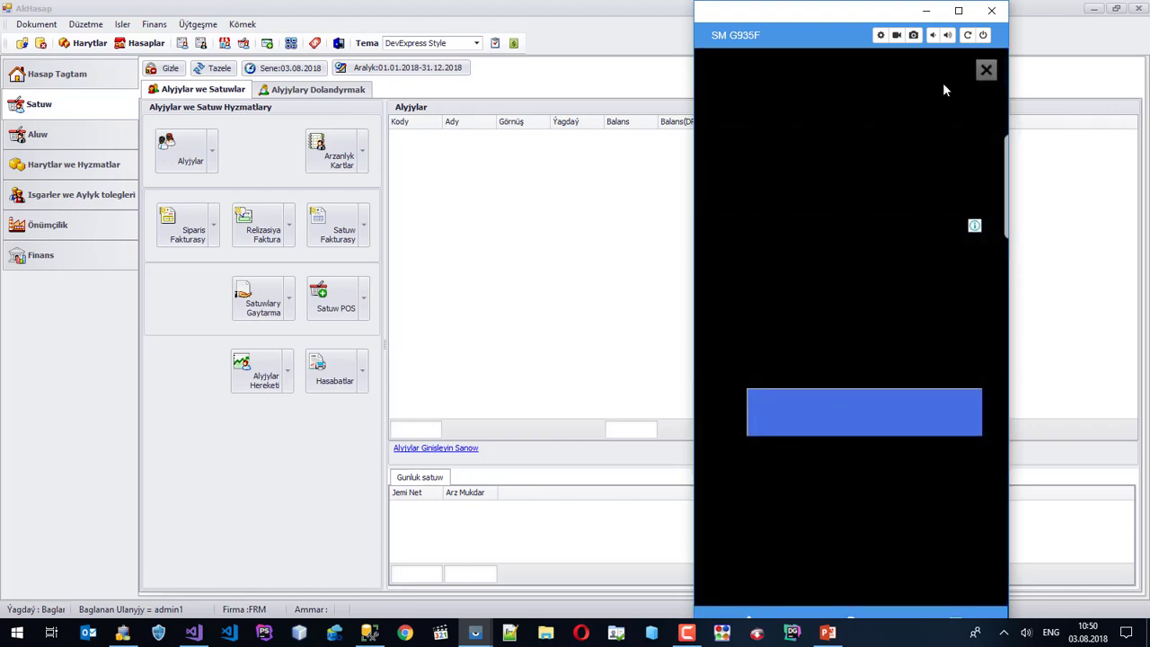
Close the phone advert, launch Akhasap Sargyt on the SM G935F, and minimize the mirror.
left_click(980, 78)
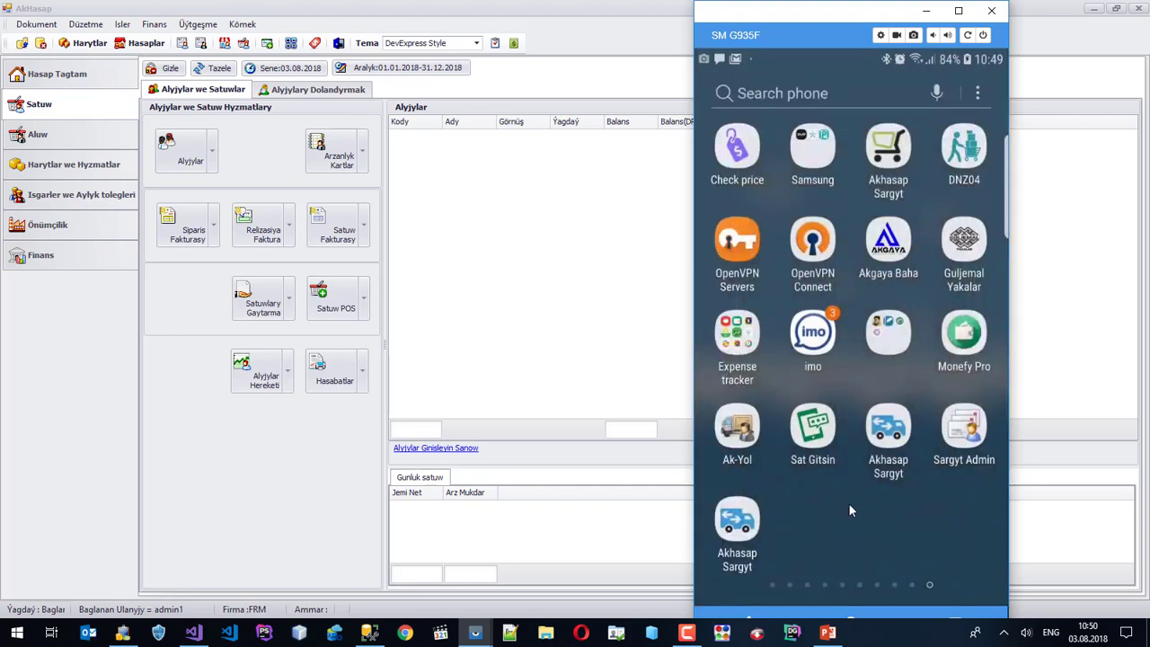
left_click(751, 512)
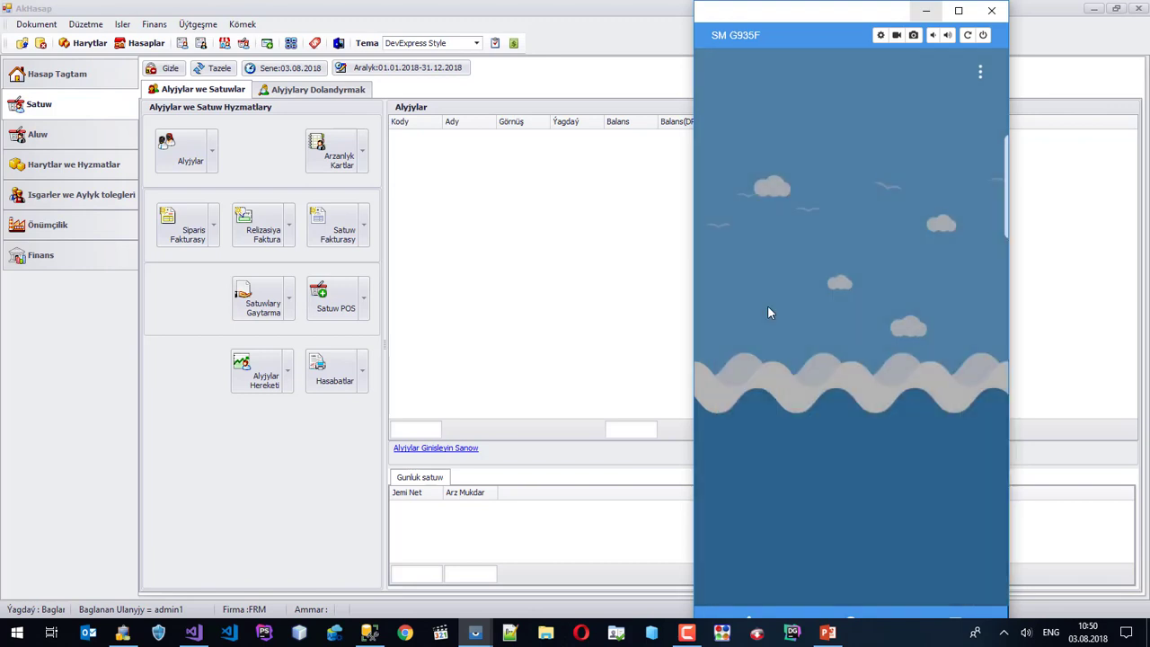
left_click(925, 9)
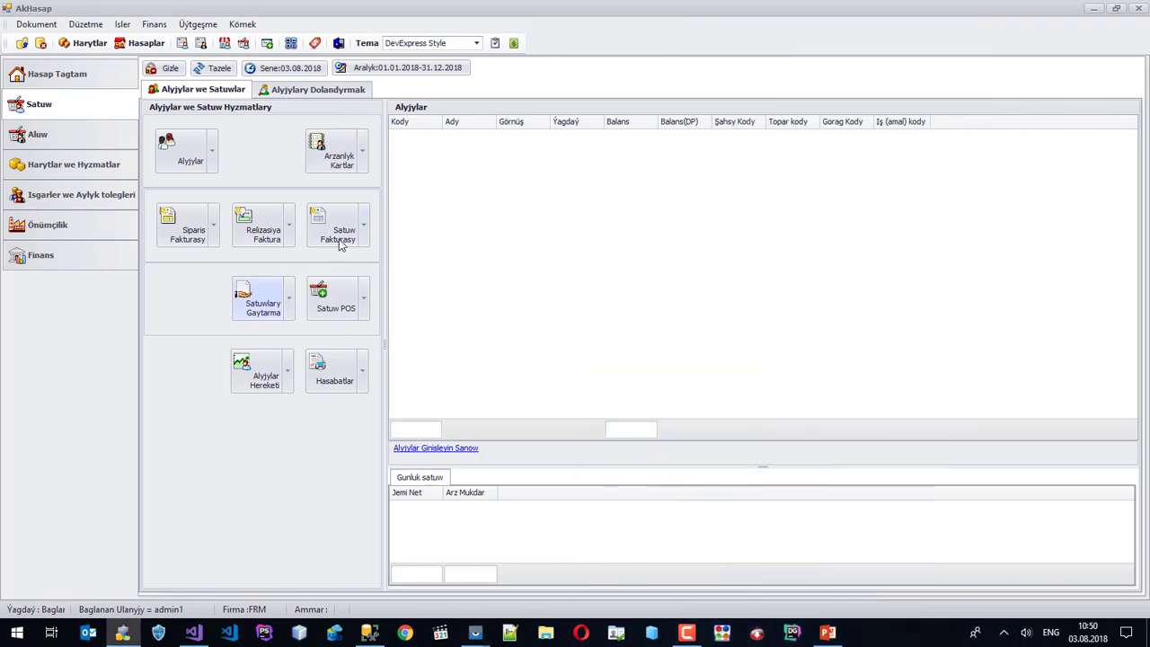
Start a new customer from the customers grid, then cancel the form.
right_click(489, 177)
left_click(577, 188)
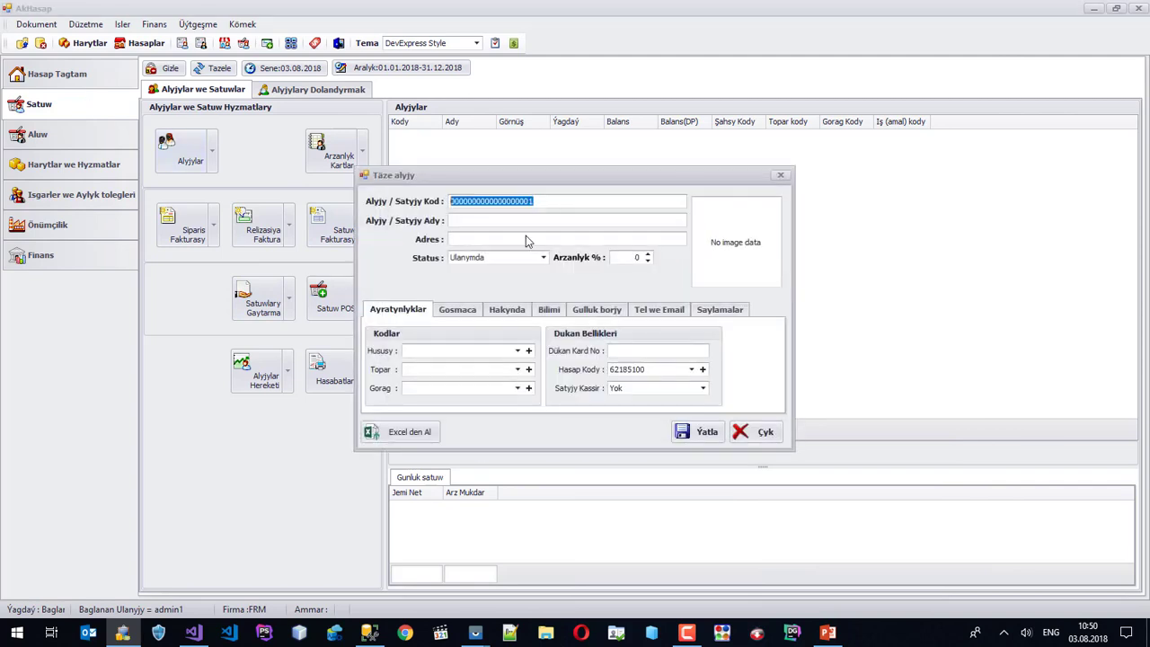
left_click(761, 432)
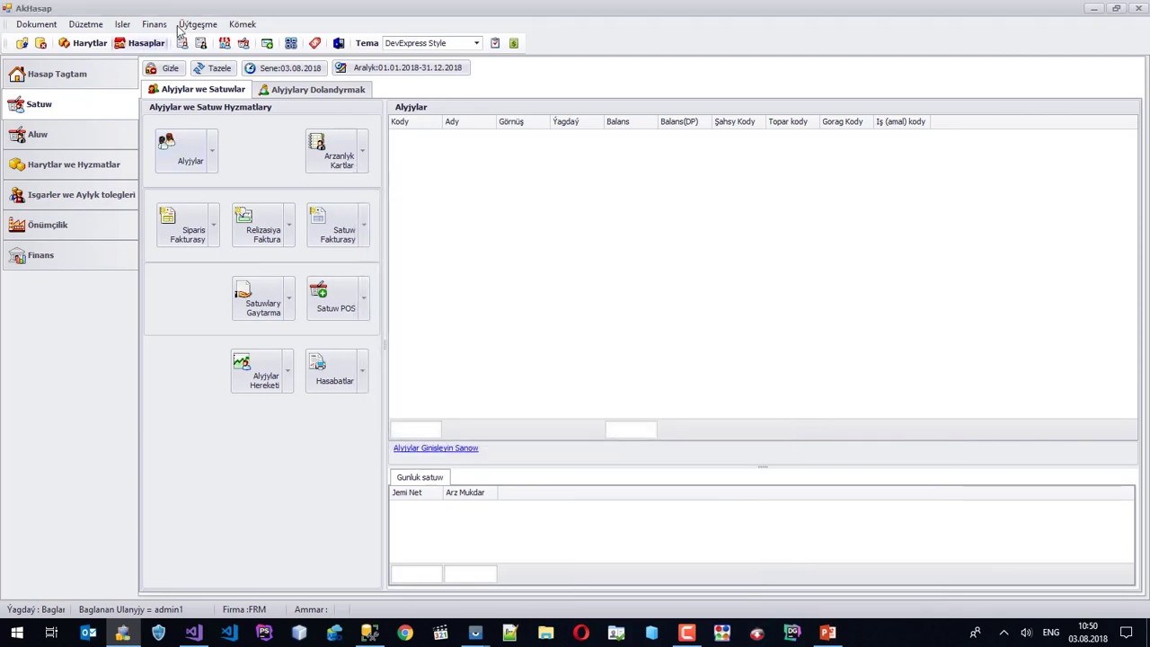
Generate document numbers for user admin1 and widen the Kassir column to show Kassir 1.
left_click(198, 24)
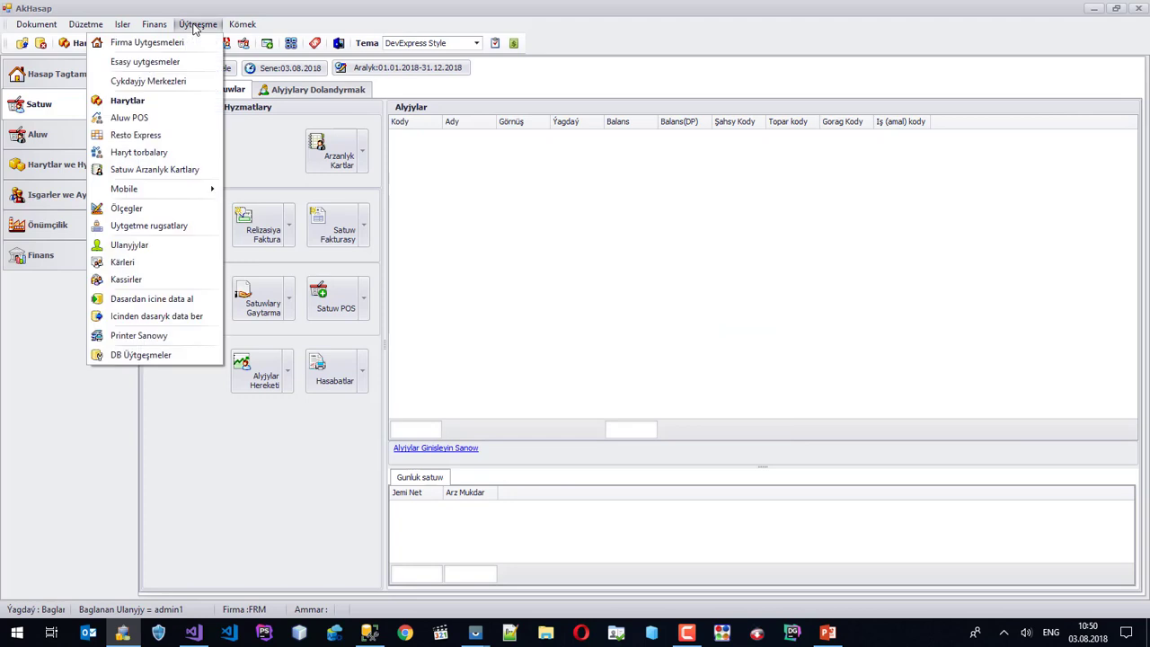
left_click(146, 246)
left_click(446, 232)
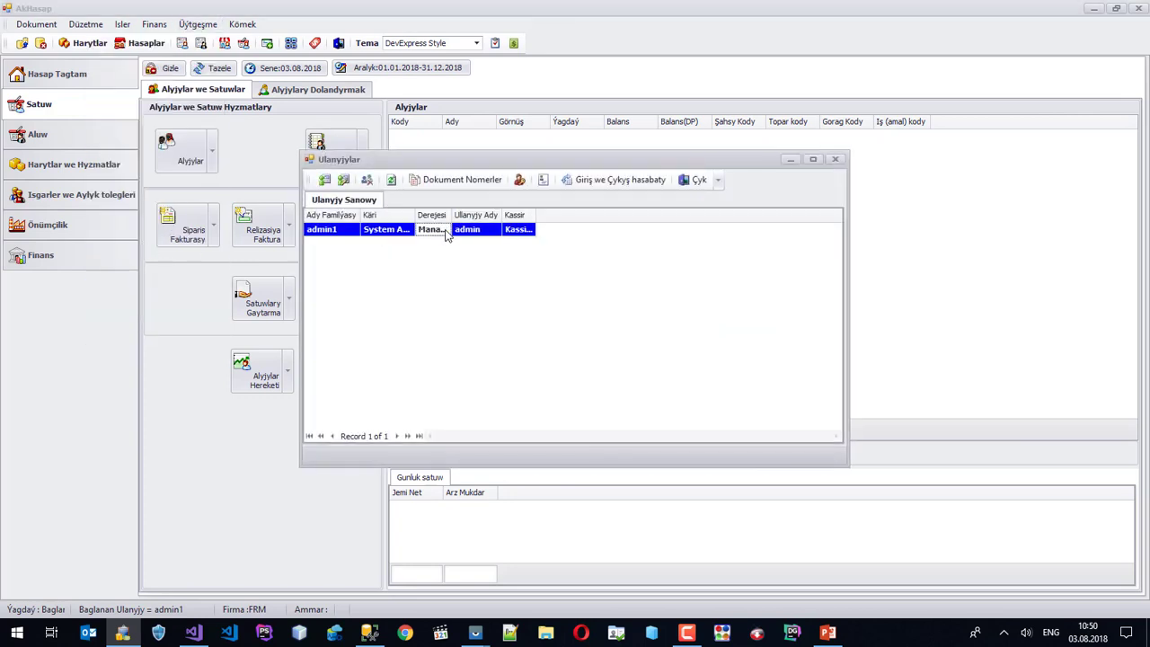
left_click(458, 180)
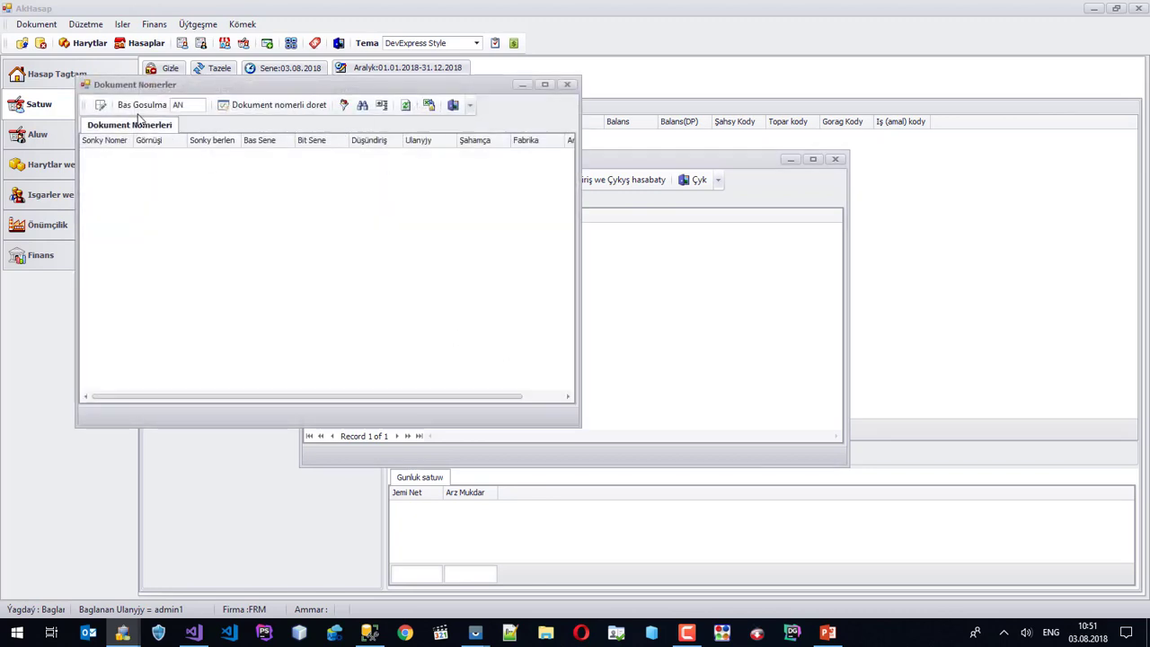
left_click(319, 105)
left_click(604, 375)
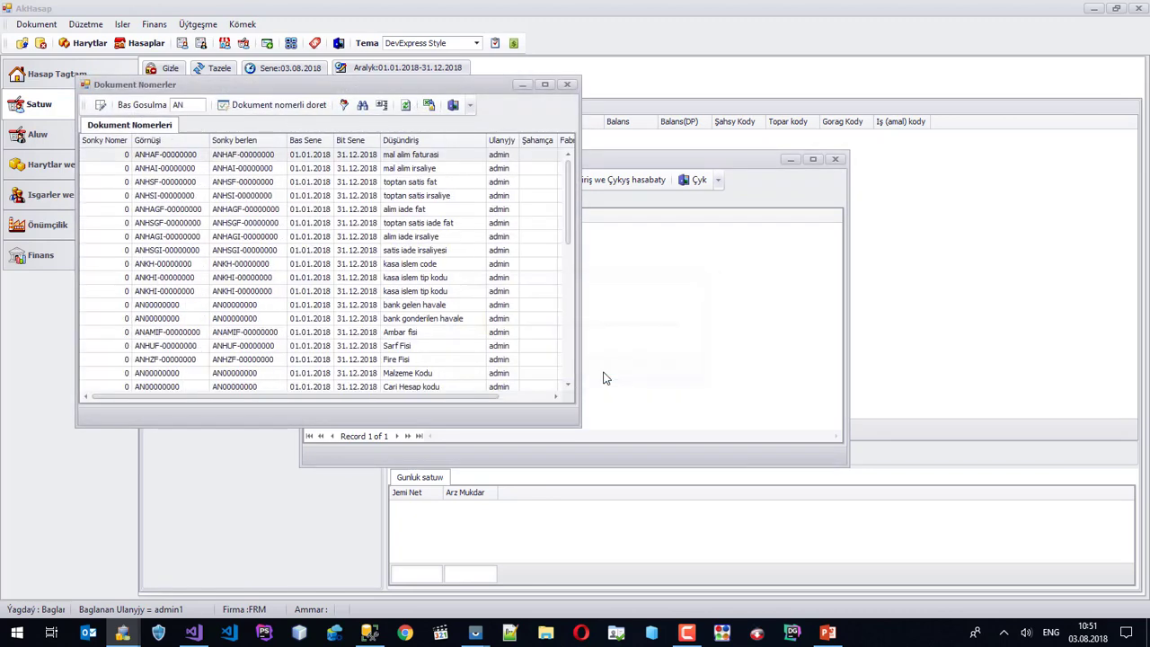
left_click(567, 86)
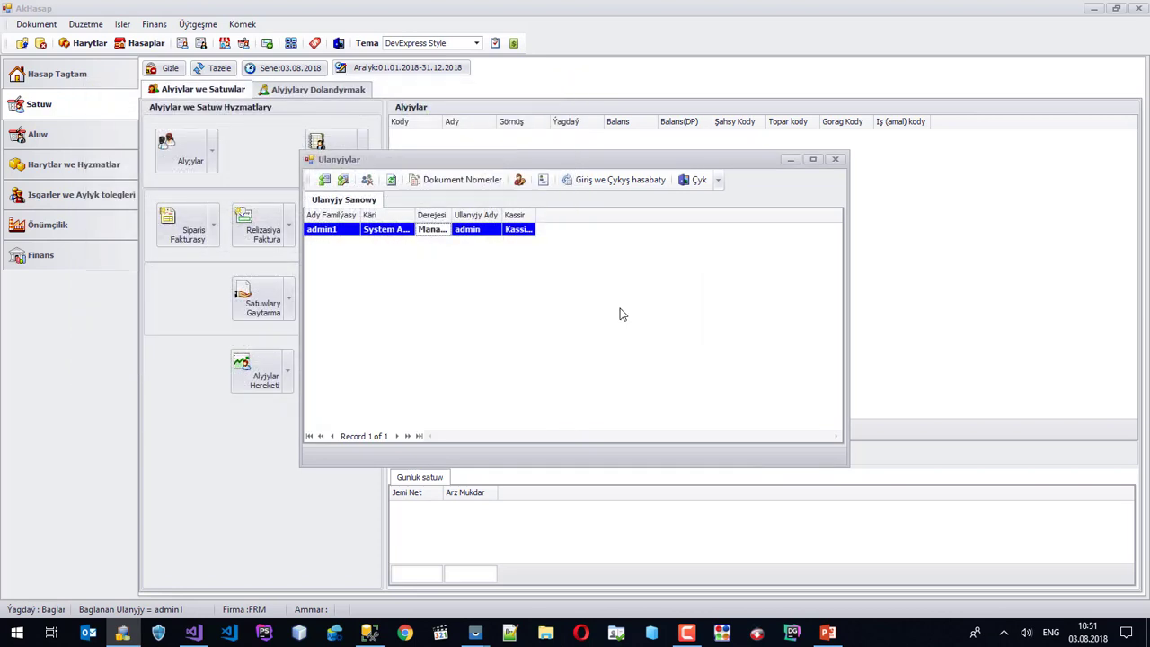
left_click(492, 231)
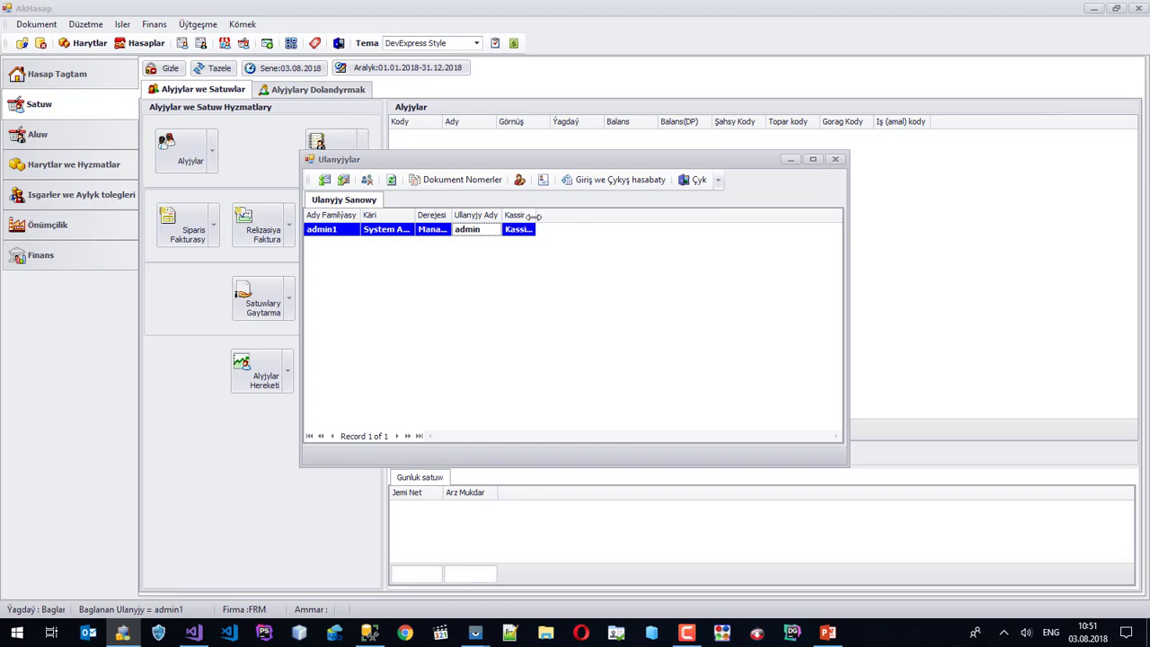
left_click_drag(536, 216, 550, 217)
left_click(834, 159)
Check the cashiers list, then open a new-customer form coded AN00000001.
left_click(198, 25)
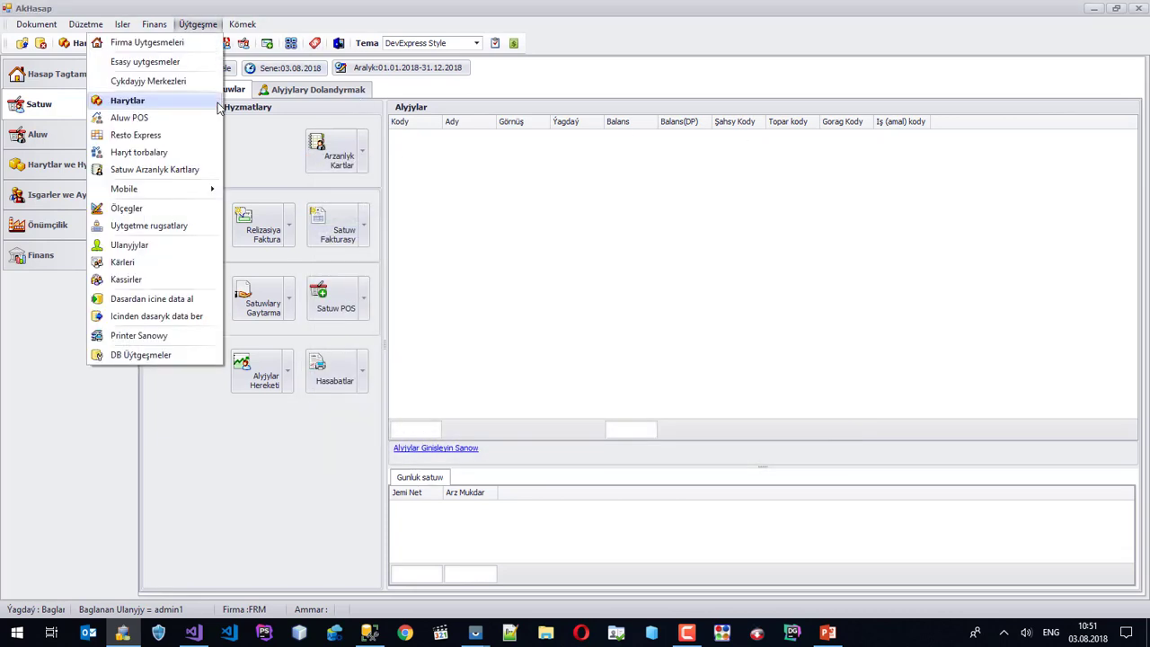
left_click(144, 280)
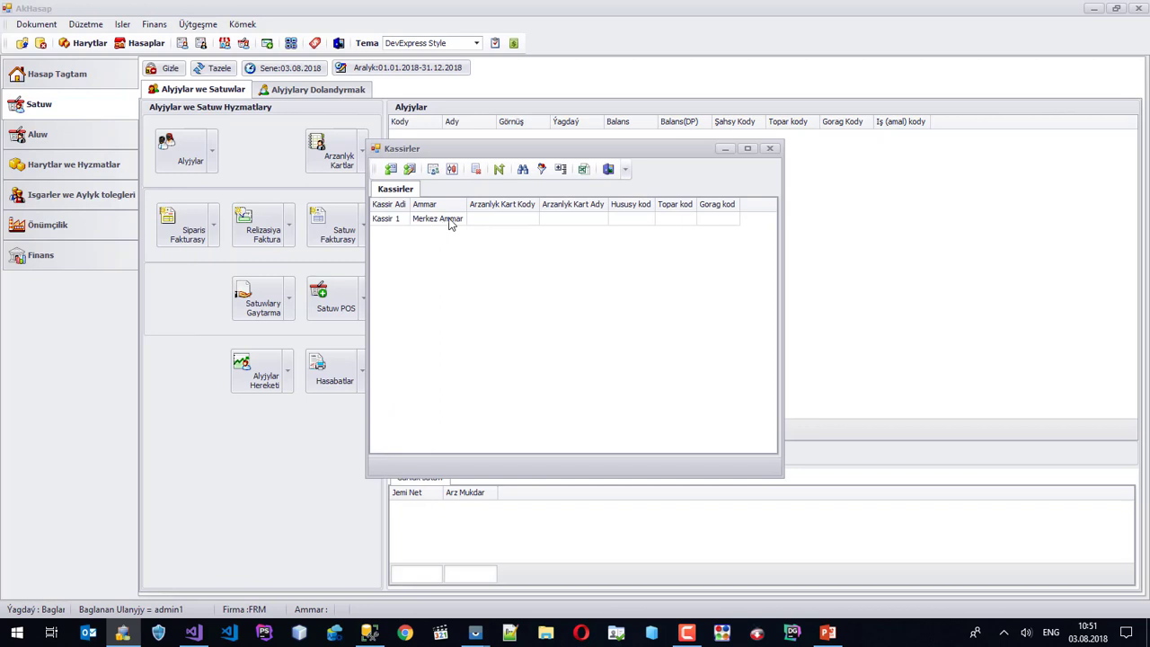
left_click(770, 149)
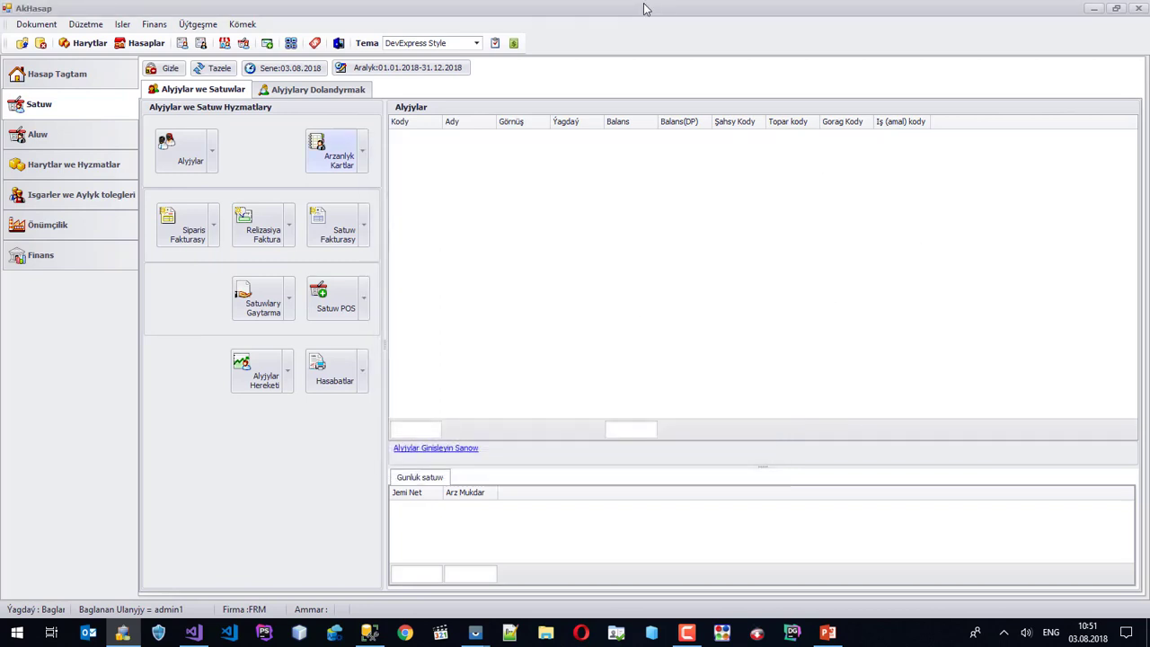
right_click(506, 199)
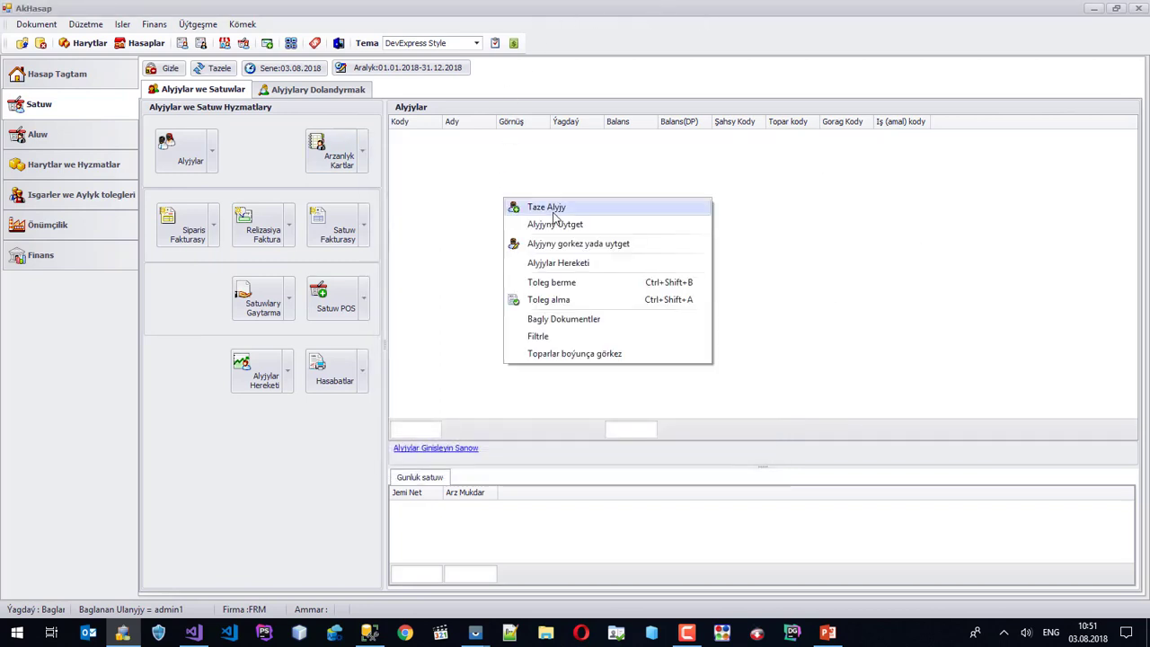
left_click(542, 211)
left_click(481, 225)
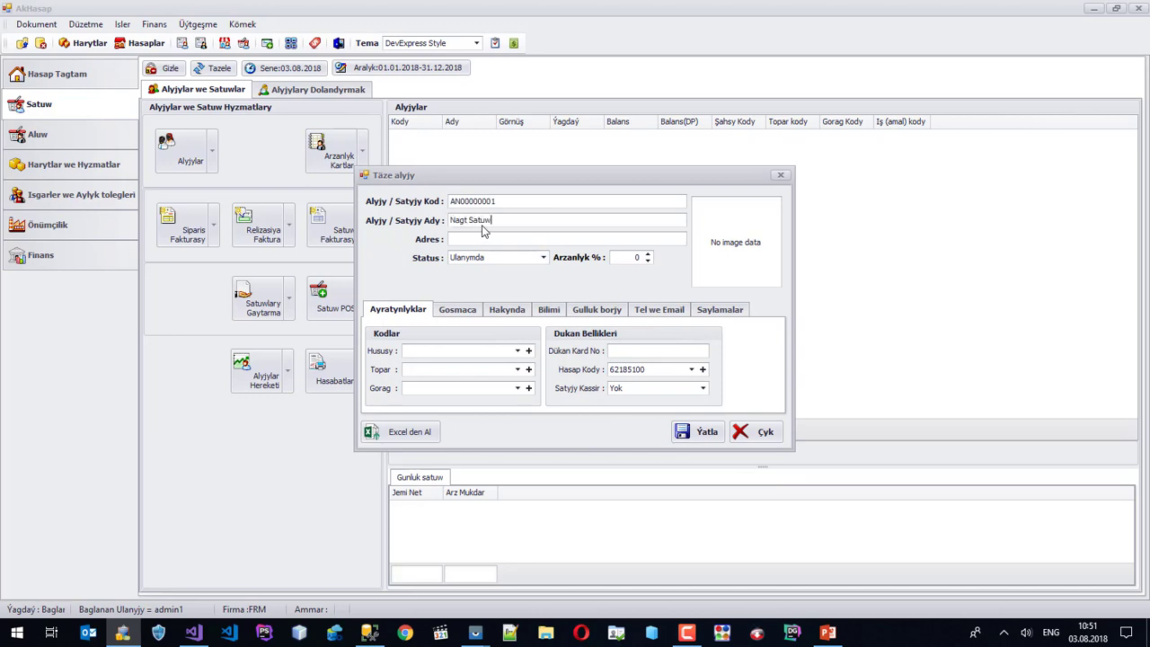
Save customer Nagt Satuw and start a new sales discount card with code 1.
left_click(699, 432)
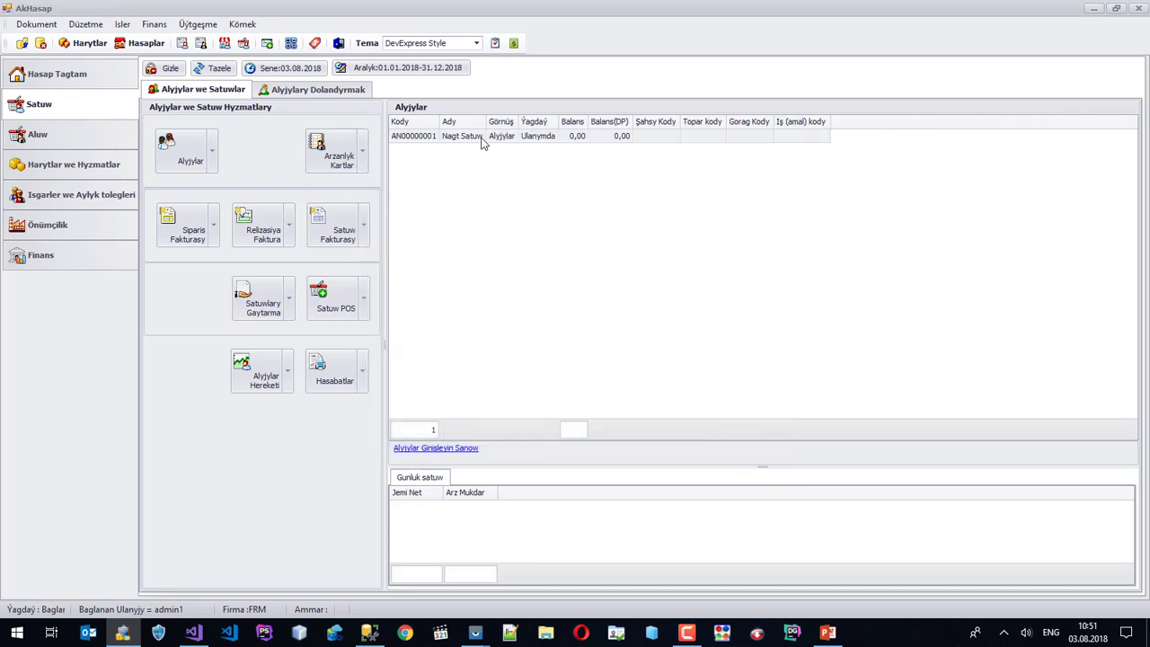
left_click(363, 154)
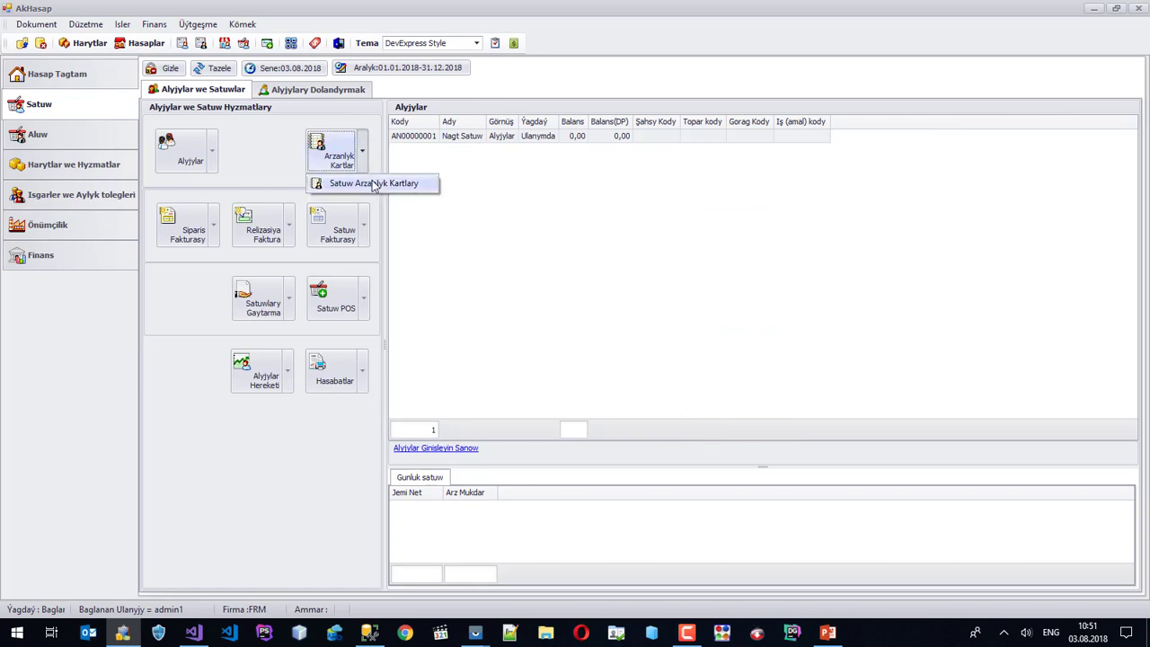
left_click(374, 183)
right_click(463, 256)
left_click(511, 263)
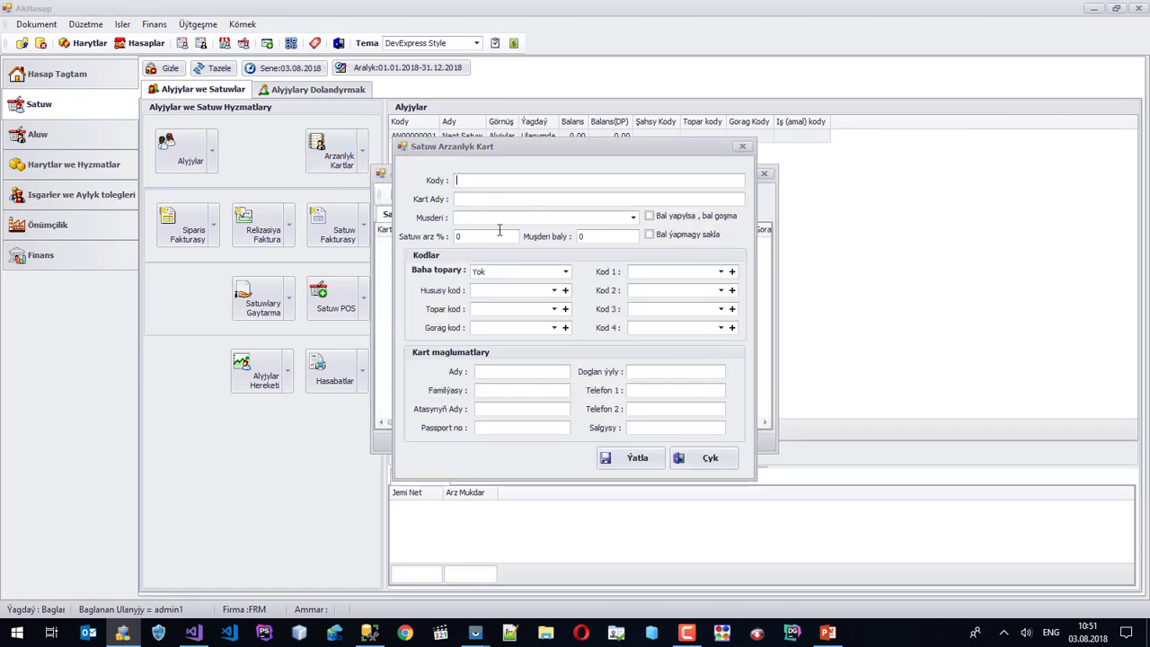
type("1")
left_click(468, 199)
Link discount card Nagt Kassa to customer AN00000001 and save it.
left_click(628, 460)
left_click(642, 369)
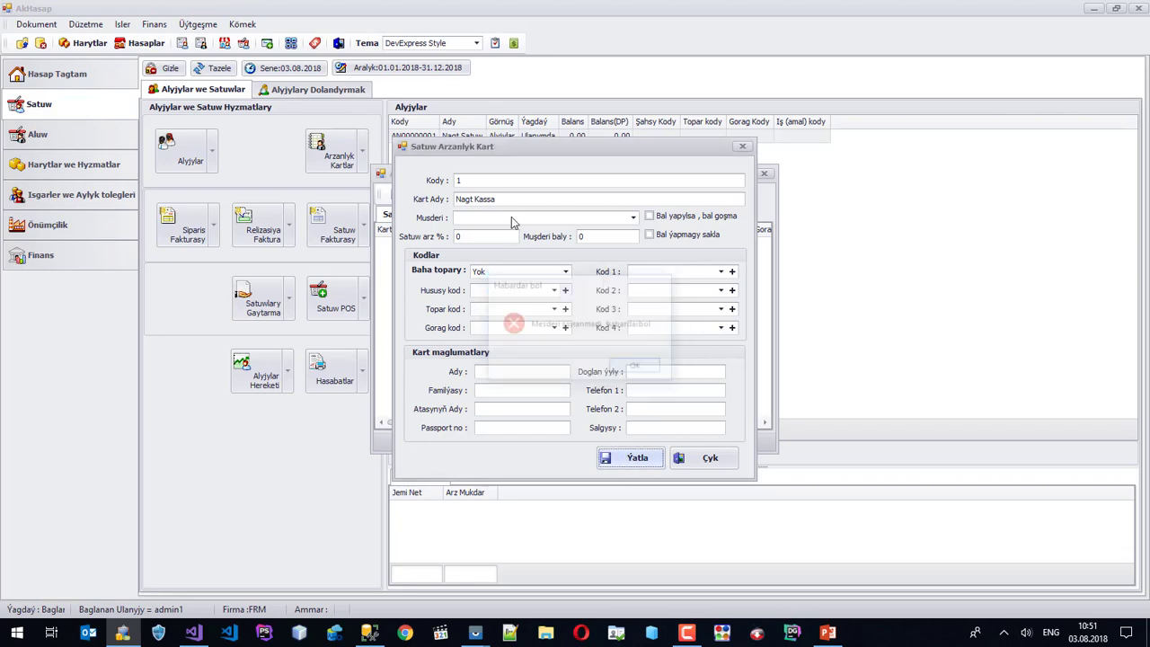
left_click(515, 222)
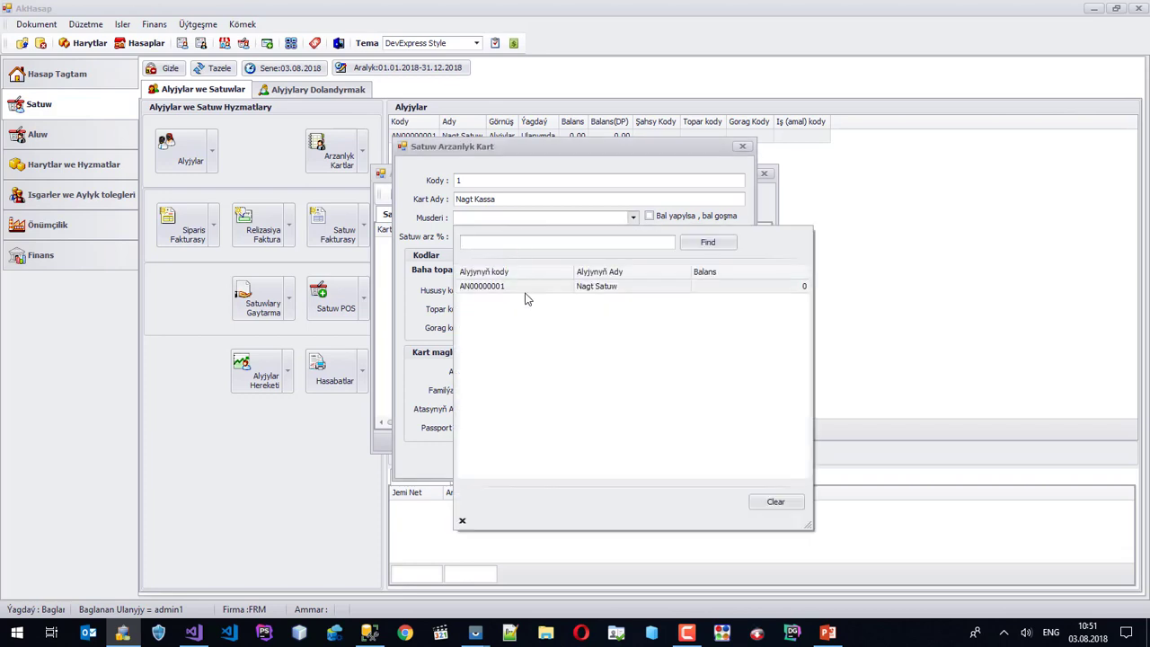
left_click(527, 285)
left_click(629, 458)
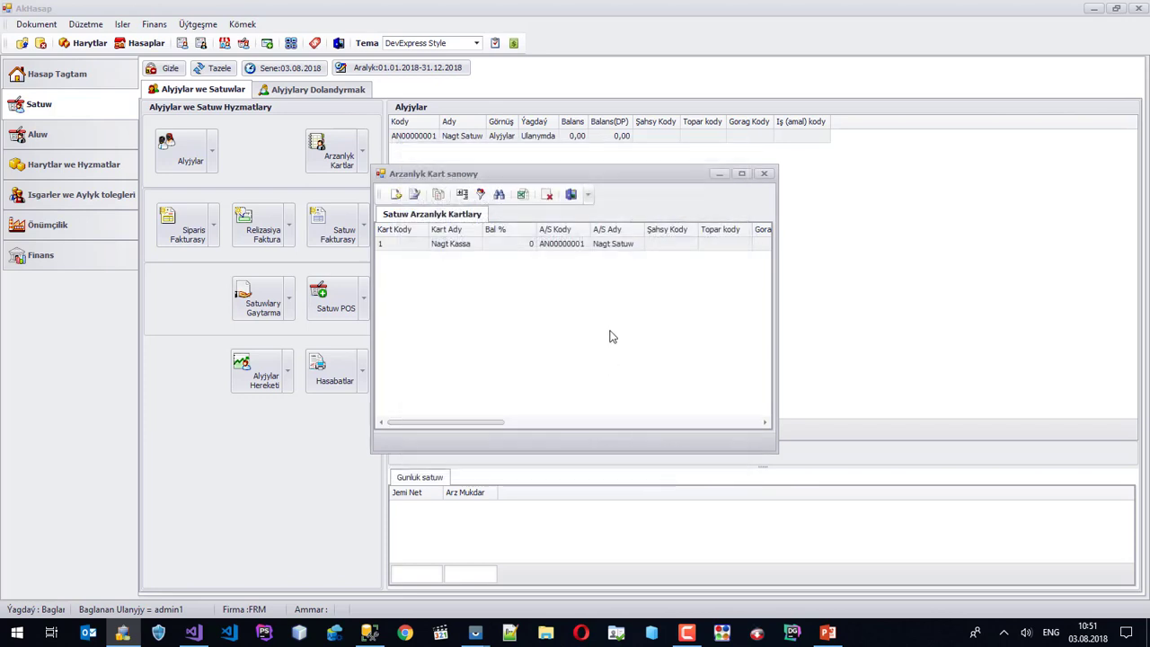
left_click(550, 249)
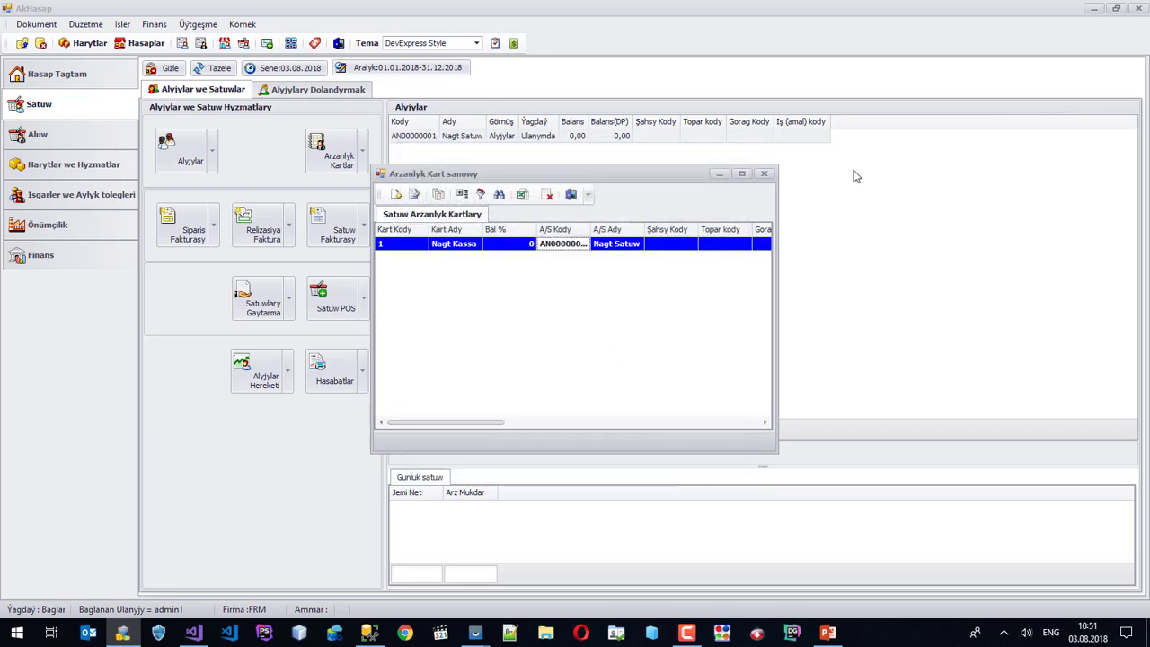
left_click(763, 173)
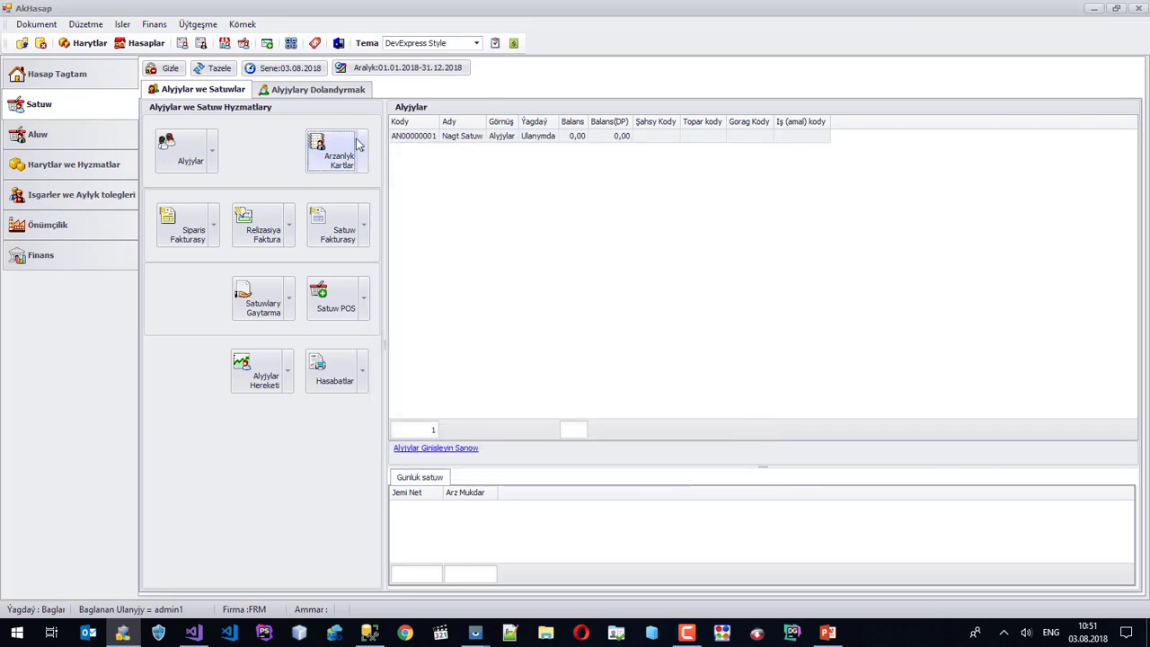
Add goods item Saslik with barcode 10001 and sale price 7, then refresh the goods list.
left_click(38, 135)
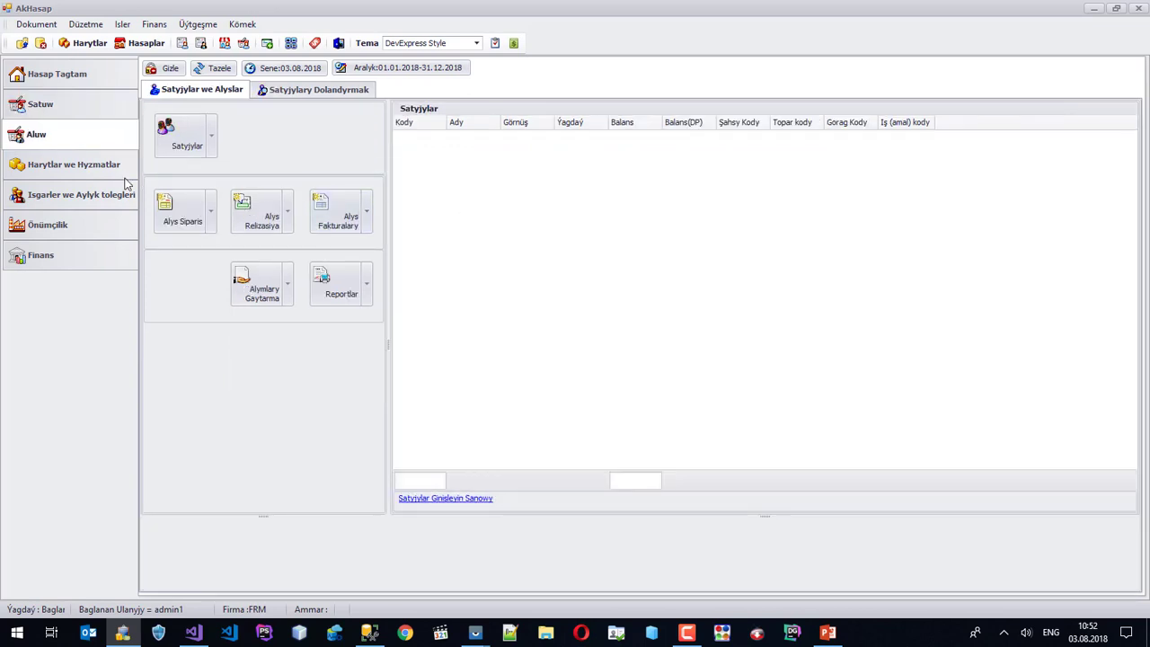
left_click(88, 167)
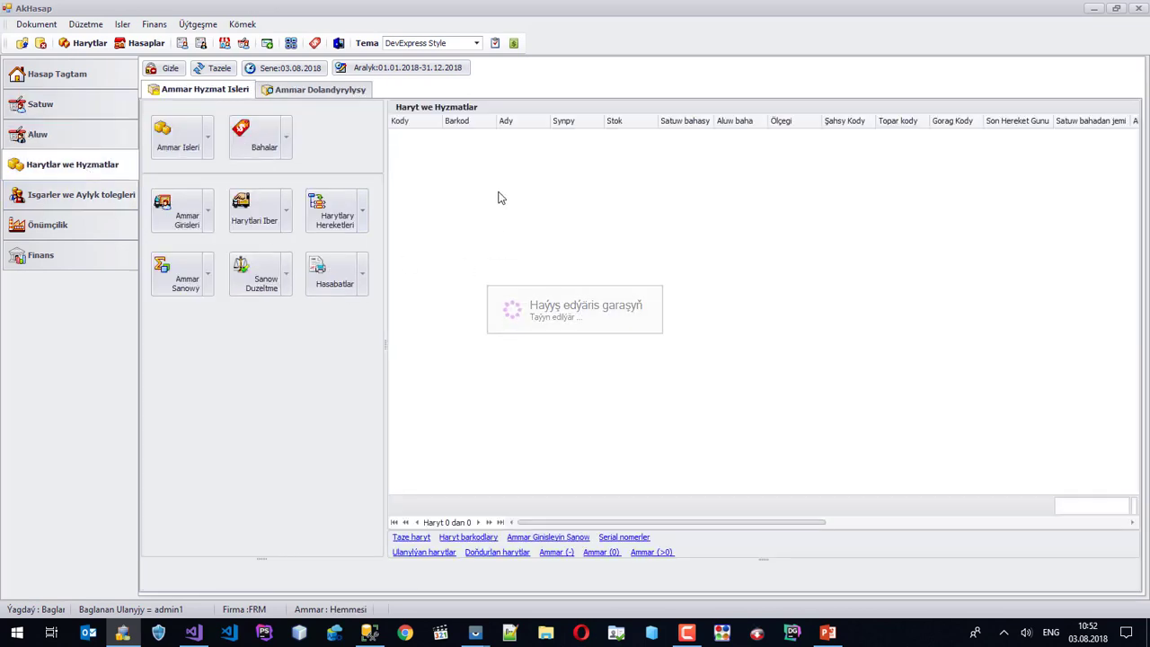
right_click(528, 189)
left_click(575, 197)
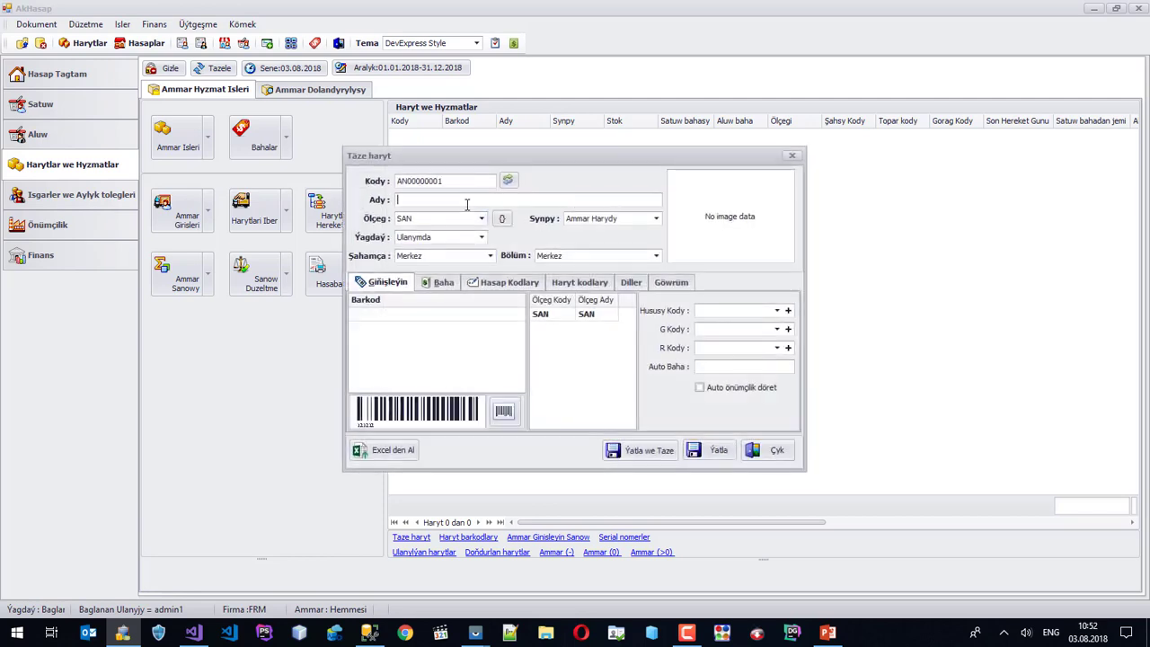
type("Saslık")
left_click(388, 316)
type("10001")
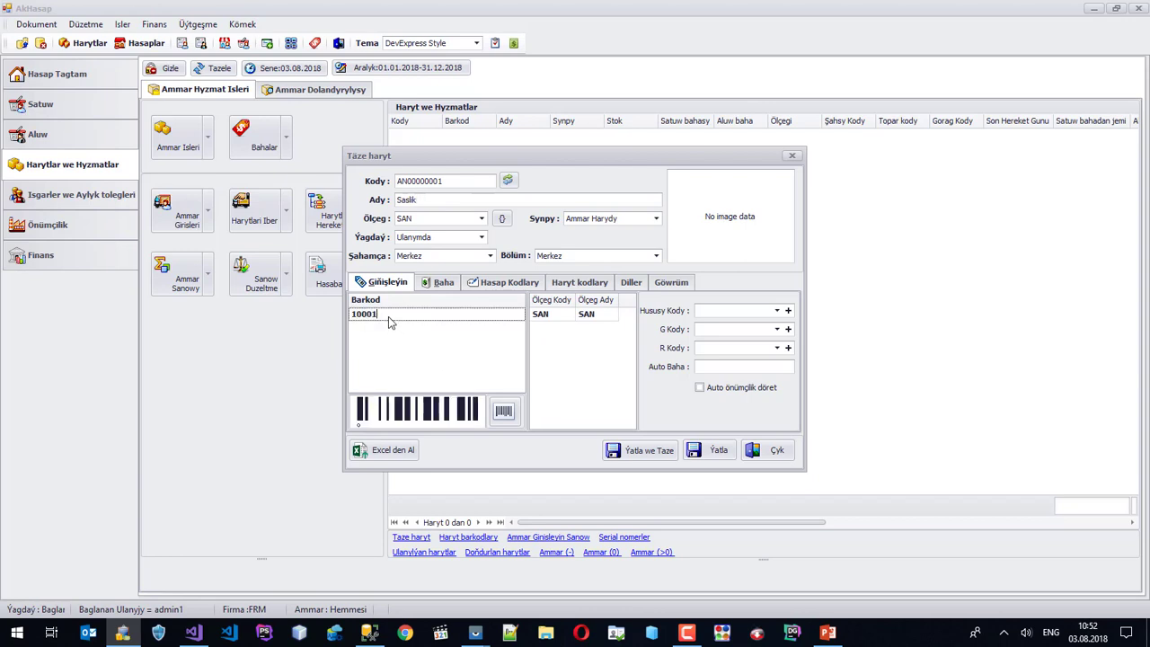
key("Return")
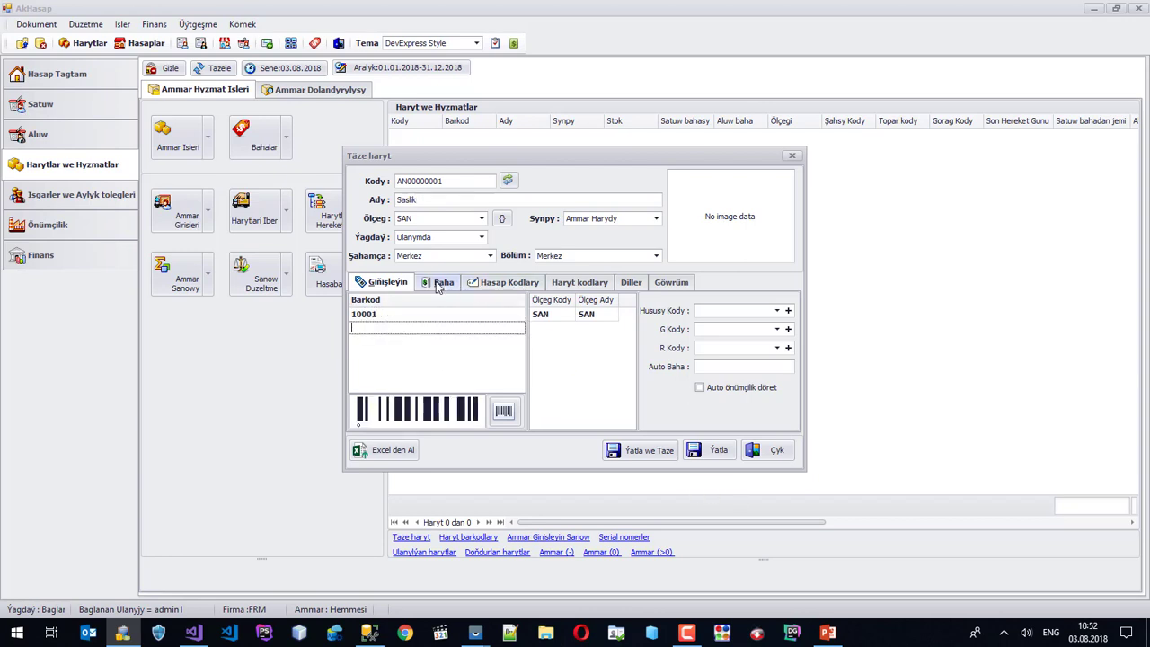
left_click(442, 284)
left_click(712, 353)
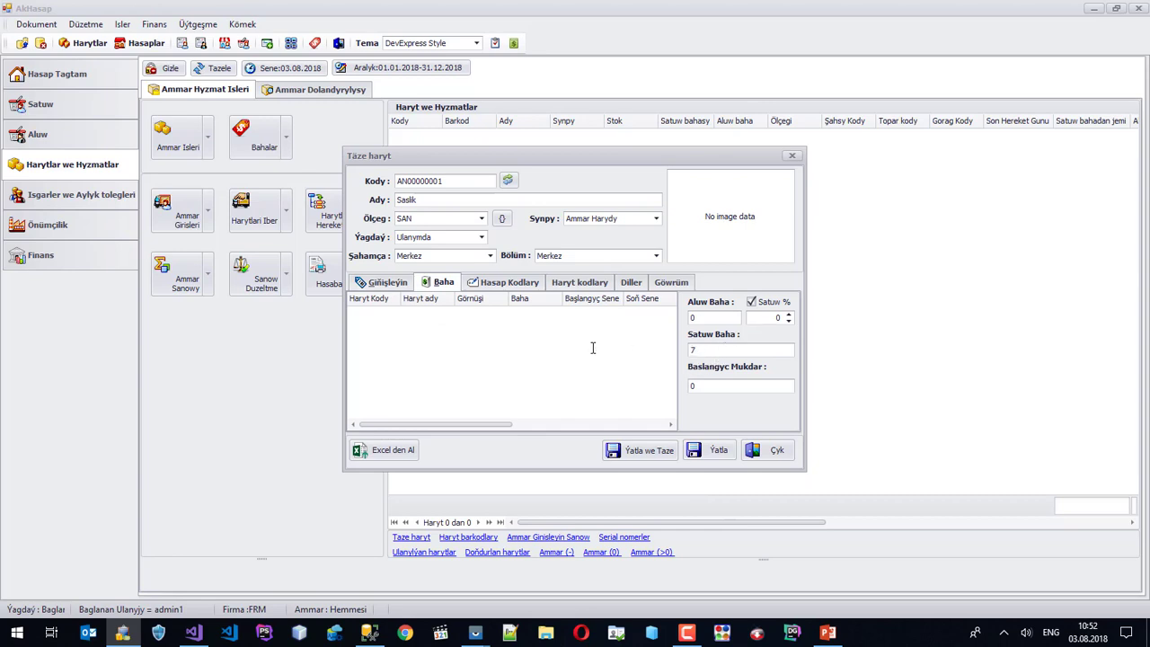
left_click(706, 450)
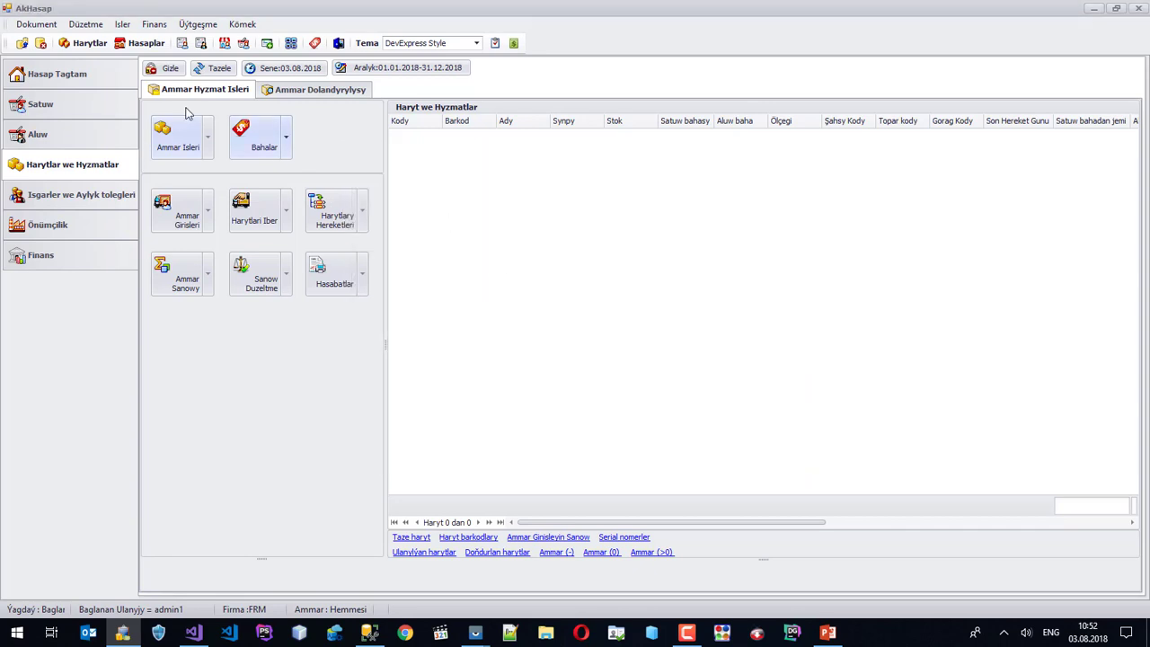
left_click(217, 68)
Add a second goods item, Saslik Lule, with barcode 10002 and refresh the list.
right_click(443, 182)
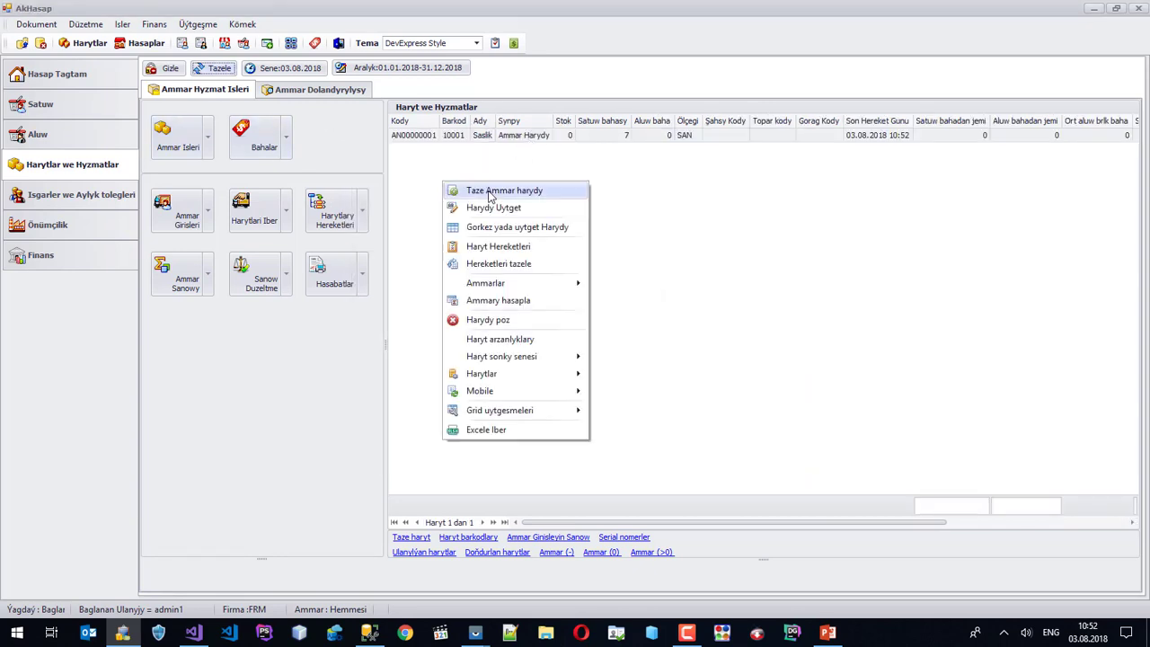
left_click(491, 193)
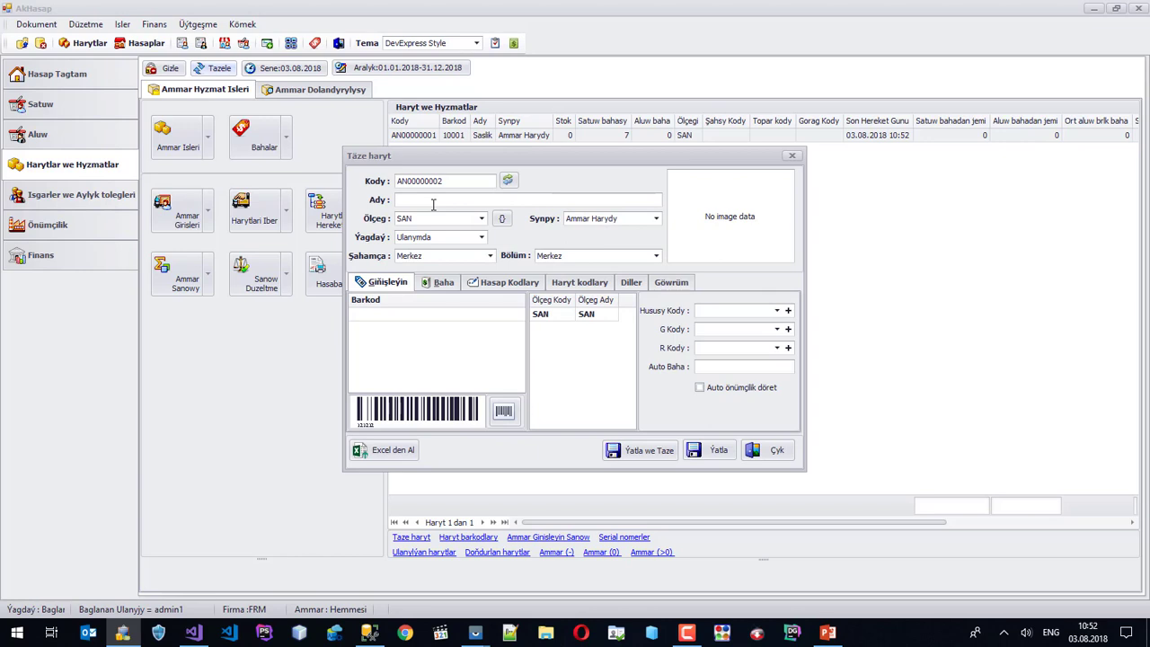
type("Saslik Lule")
left_click(411, 316)
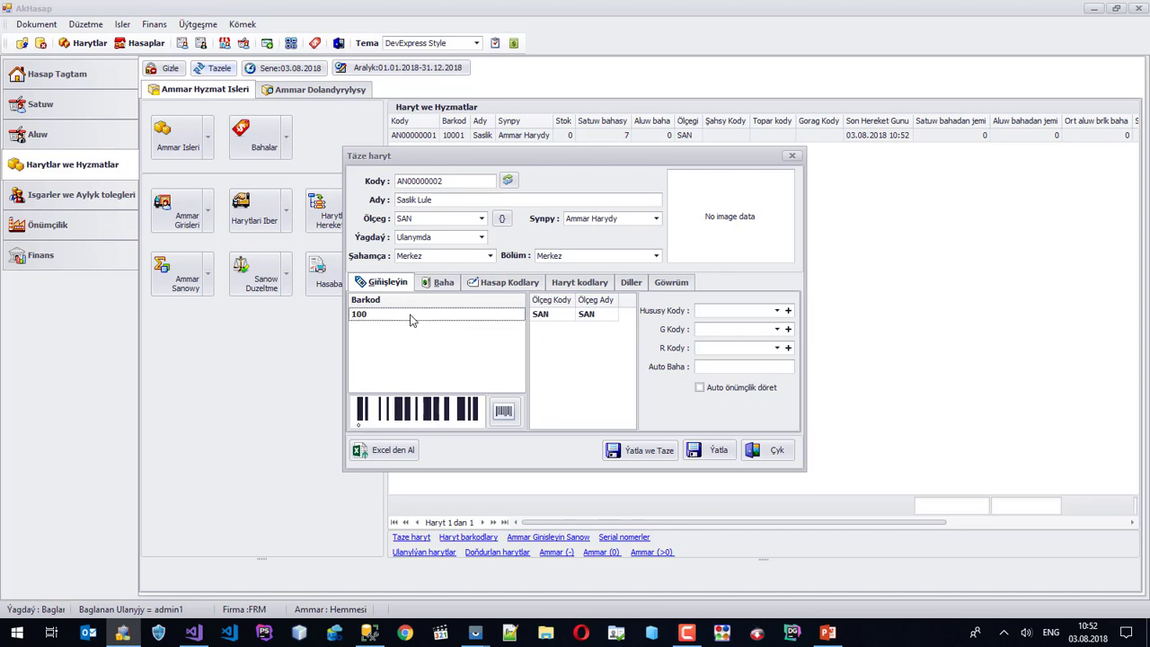
type("10002")
key("Return")
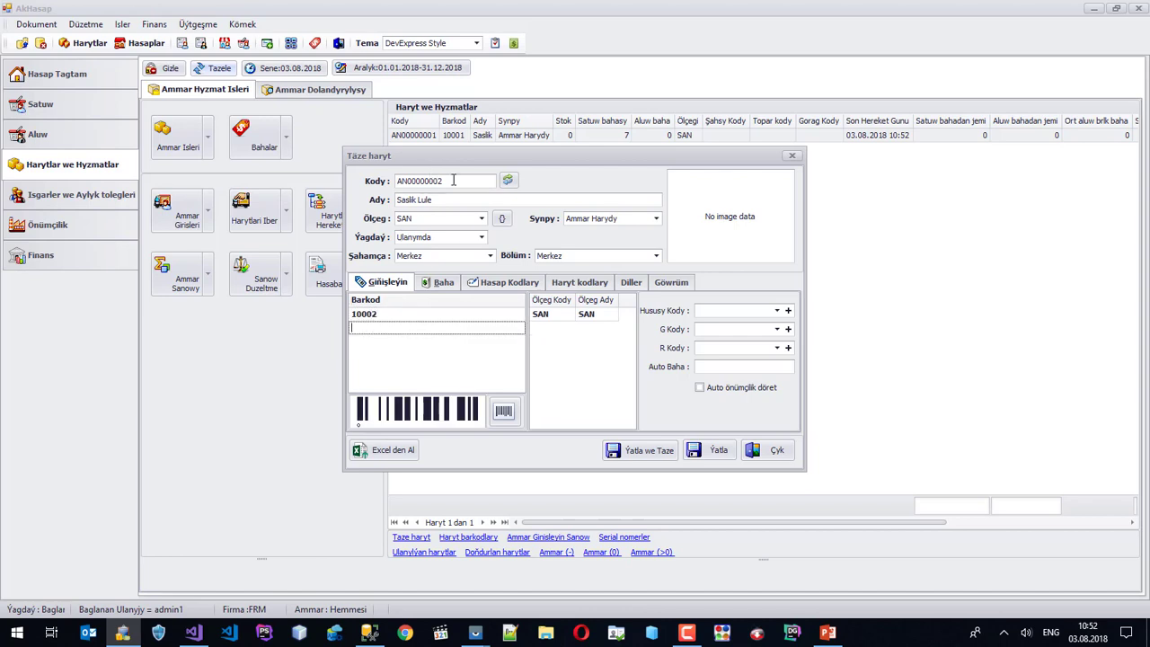
left_click(440, 282)
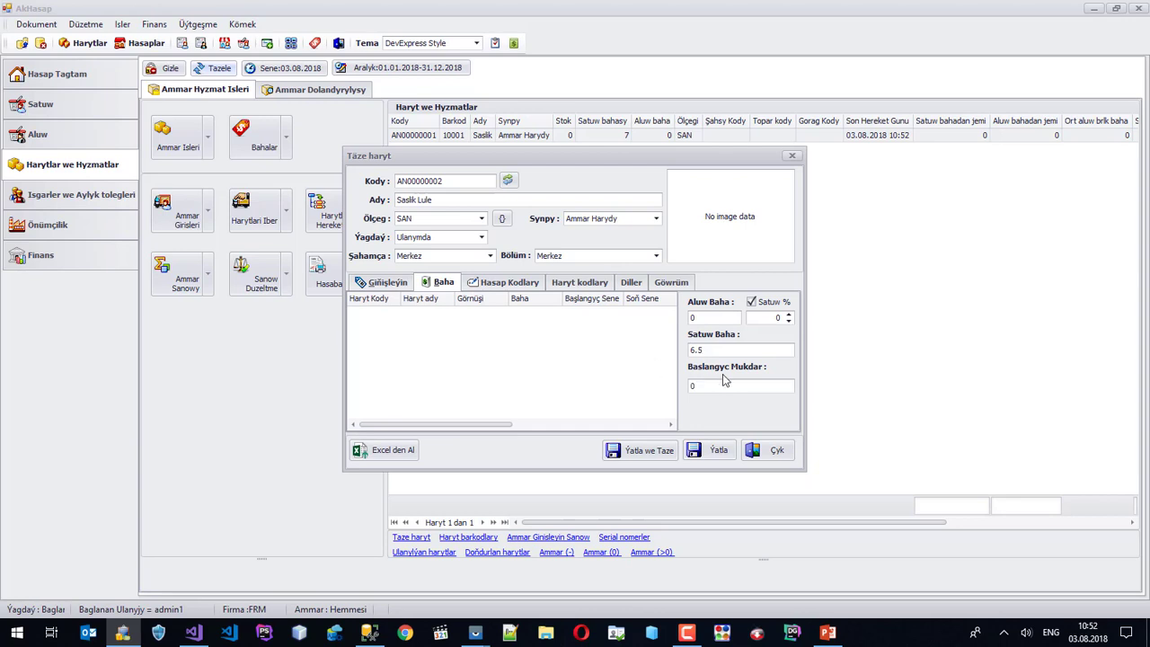
left_click(716, 451)
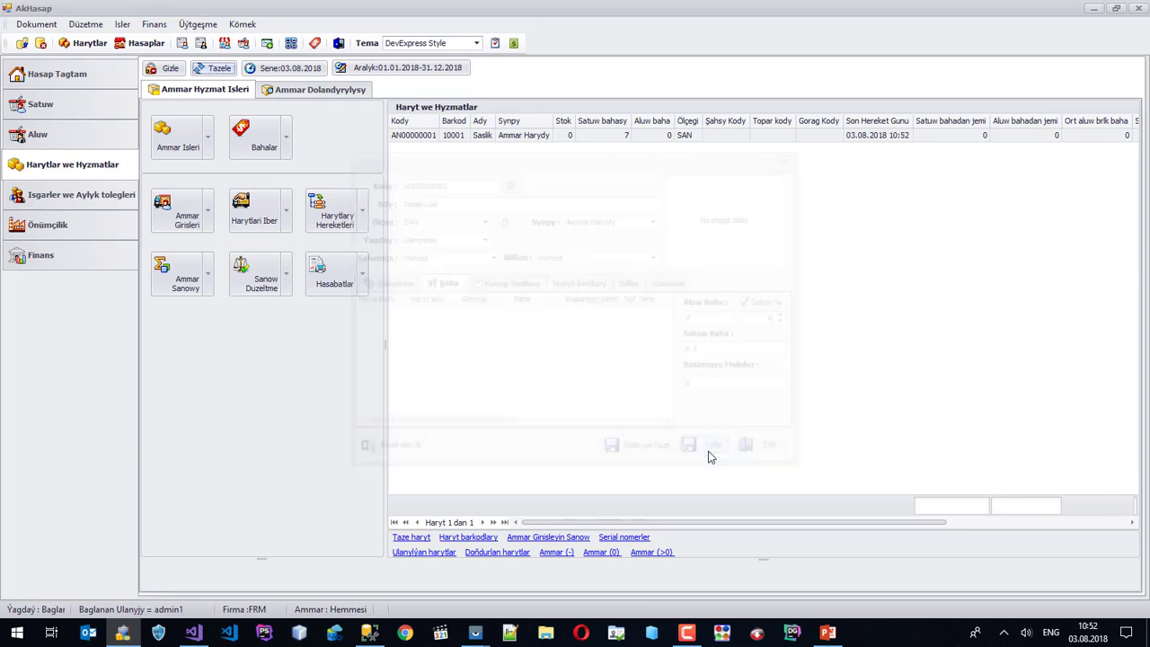
left_click(212, 68)
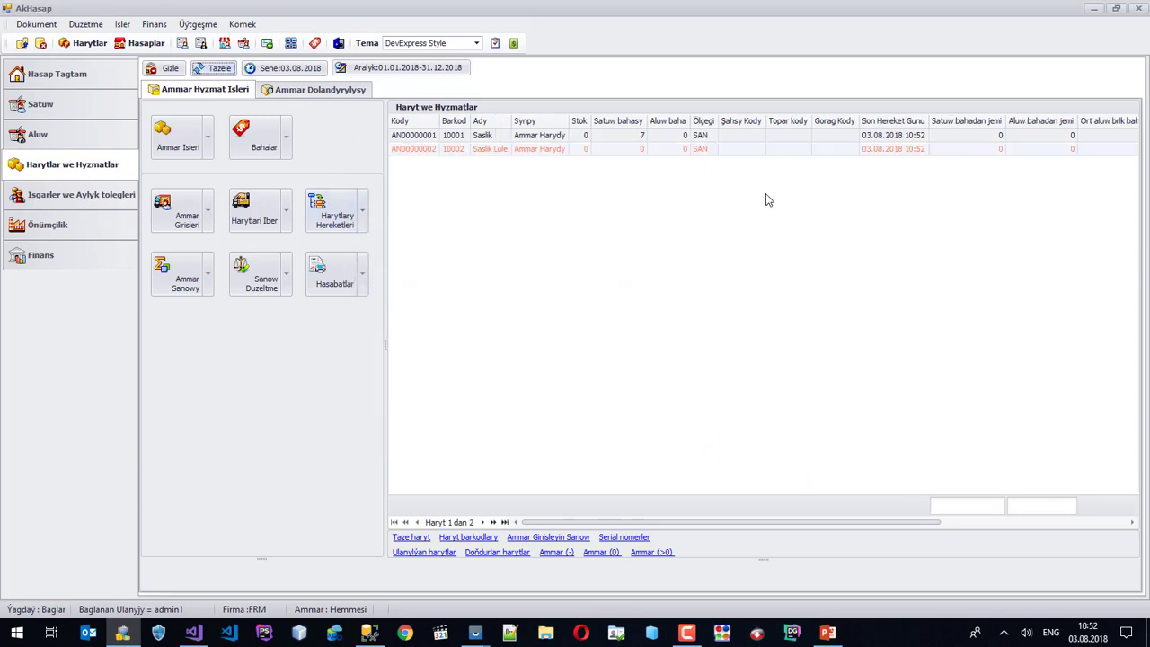
While editing the Saslik item, create the group codes SUW and SASLIK.
left_click(738, 148)
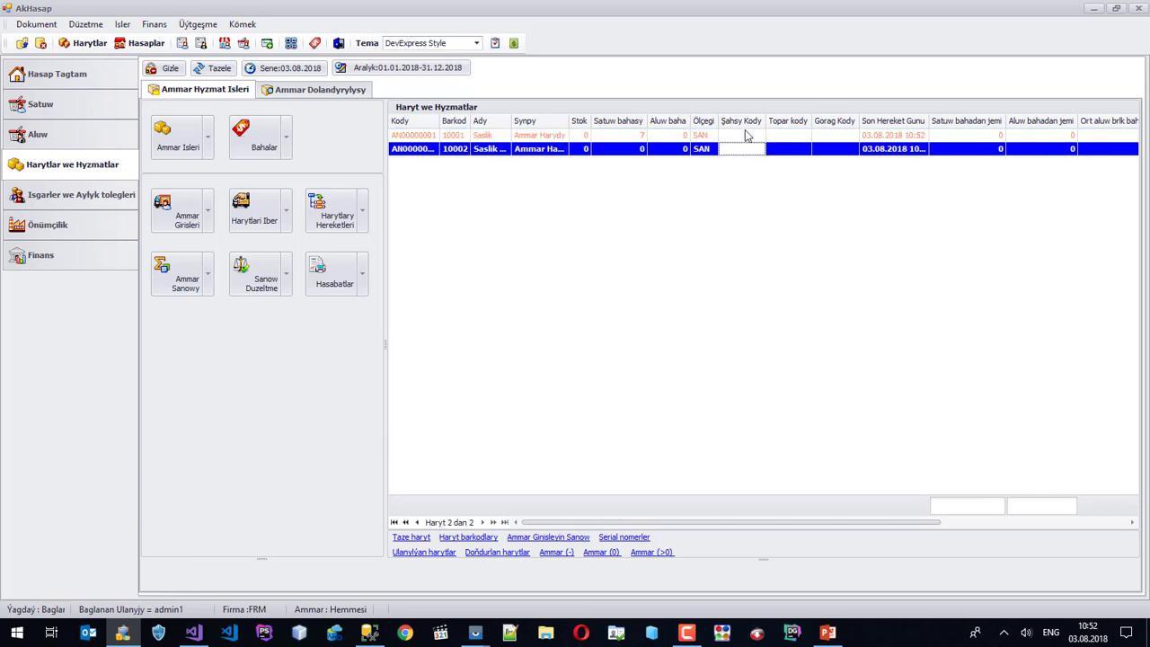
right_click(791, 139)
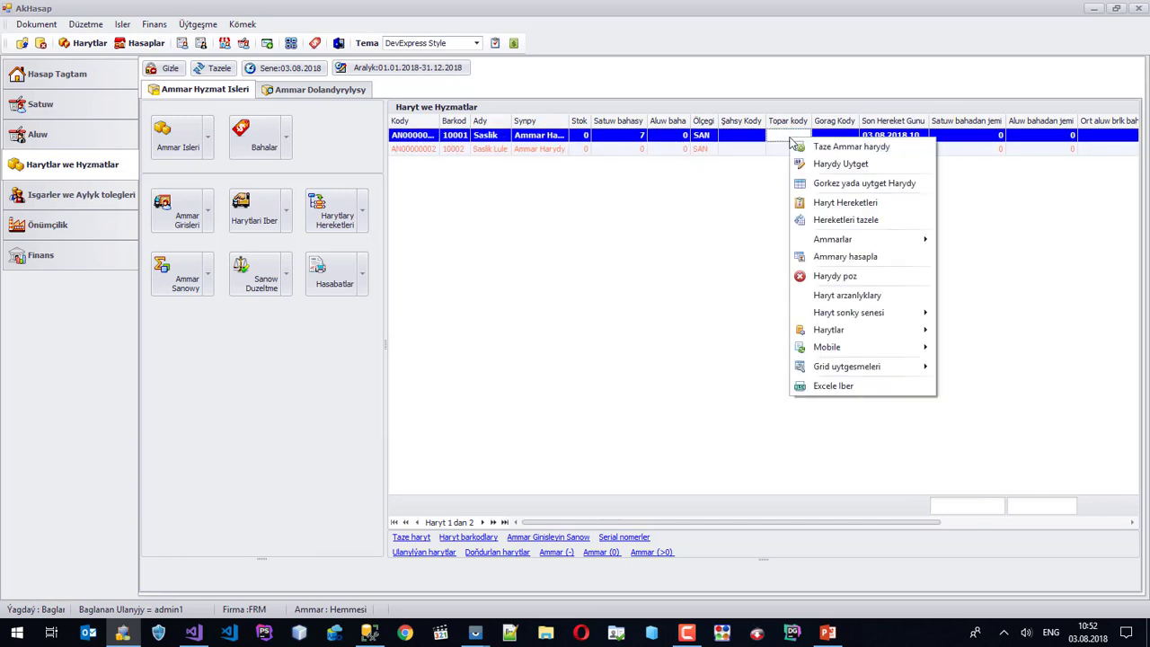
left_click(850, 163)
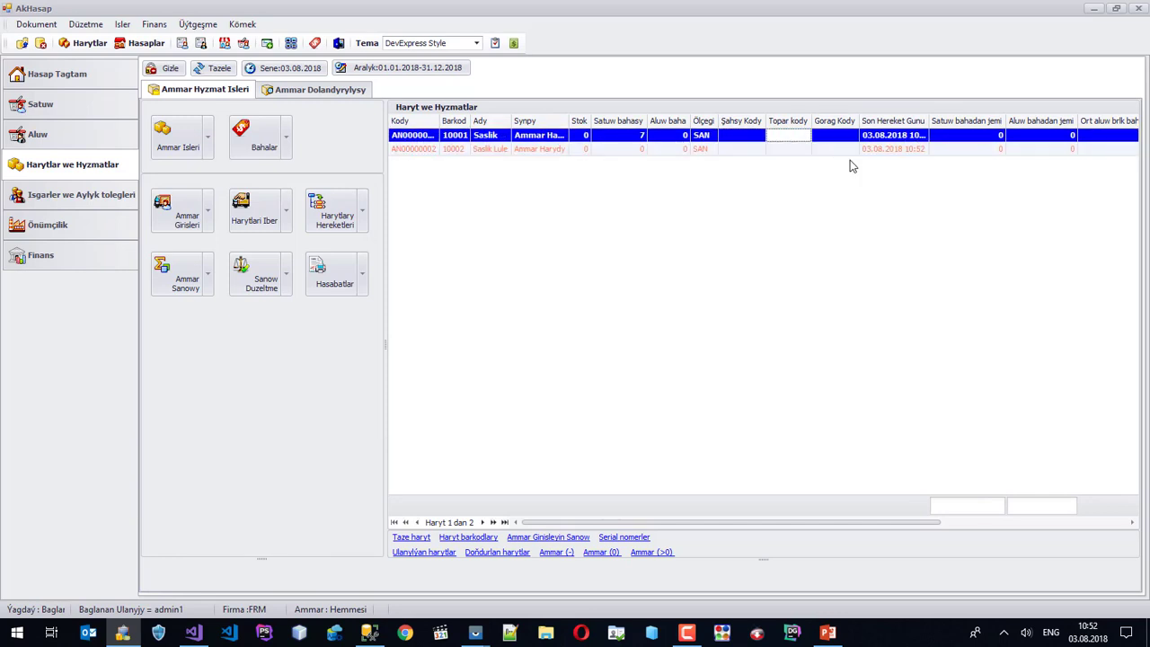
left_click(783, 330)
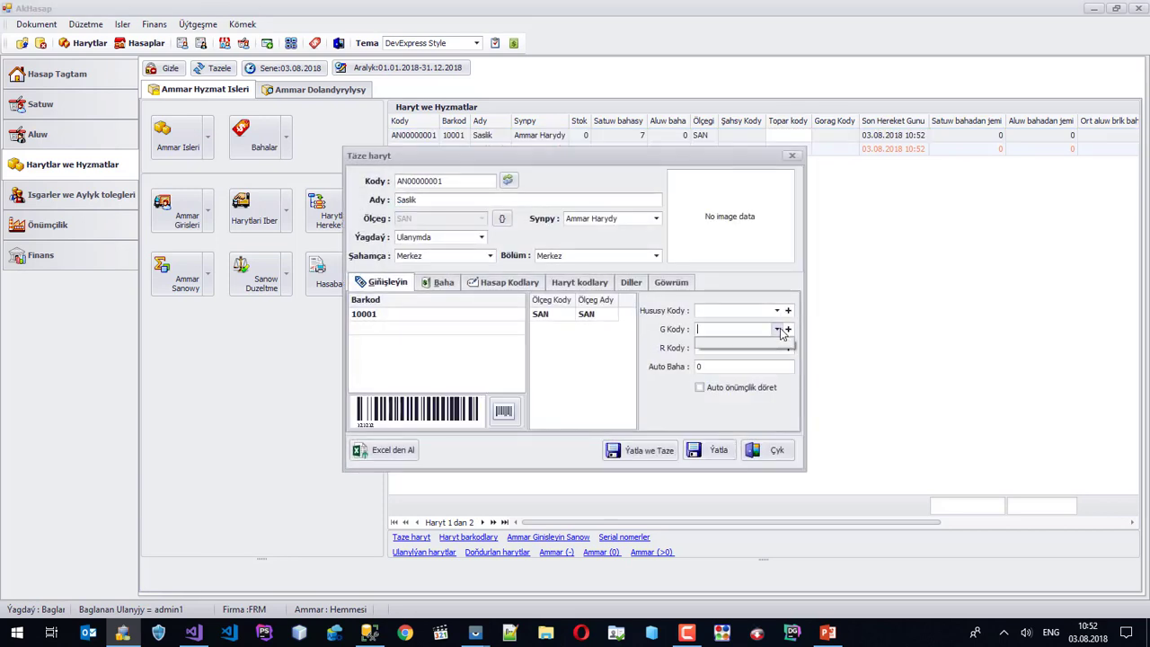
left_click(788, 330)
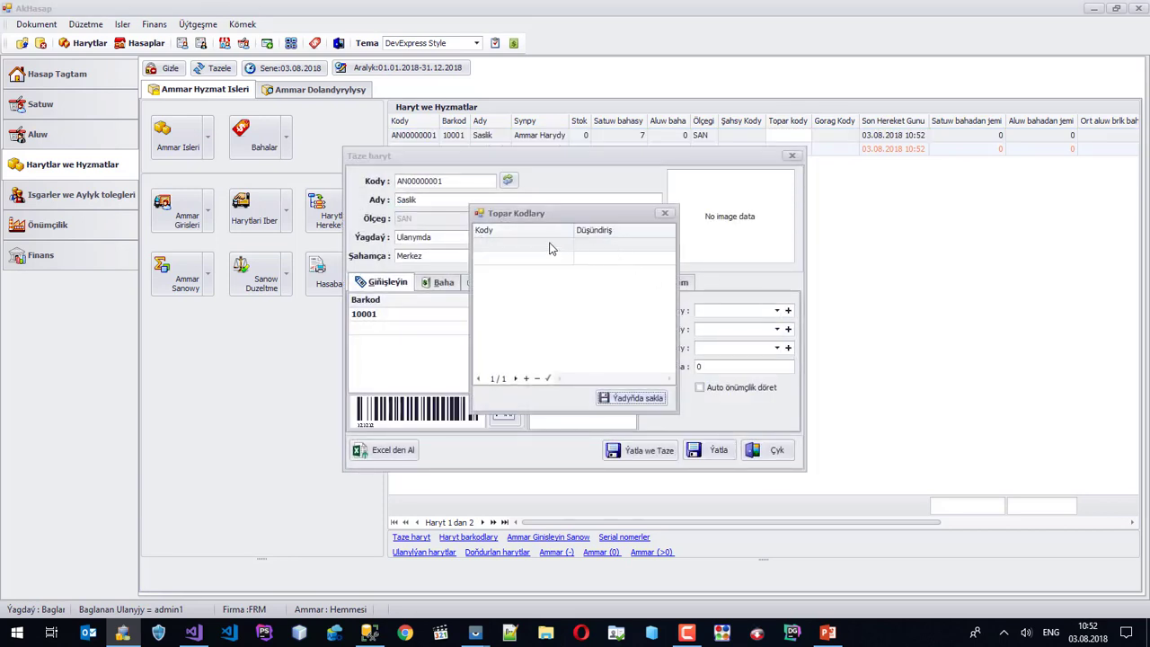
left_click(551, 246)
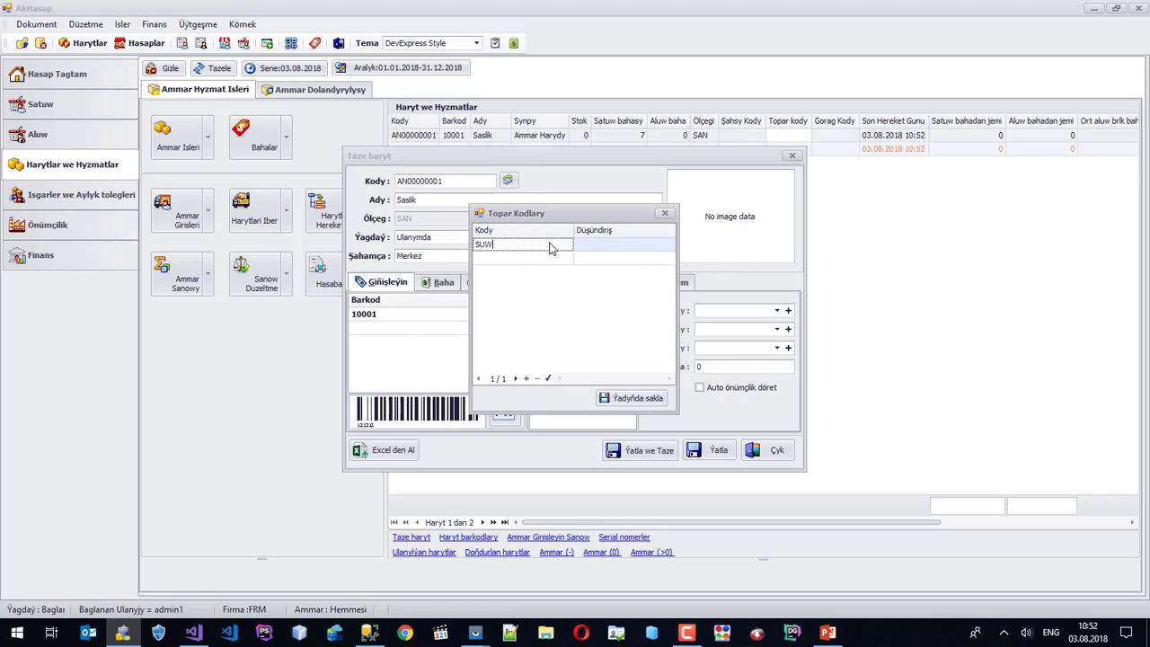
type("SUW")
key("Return")
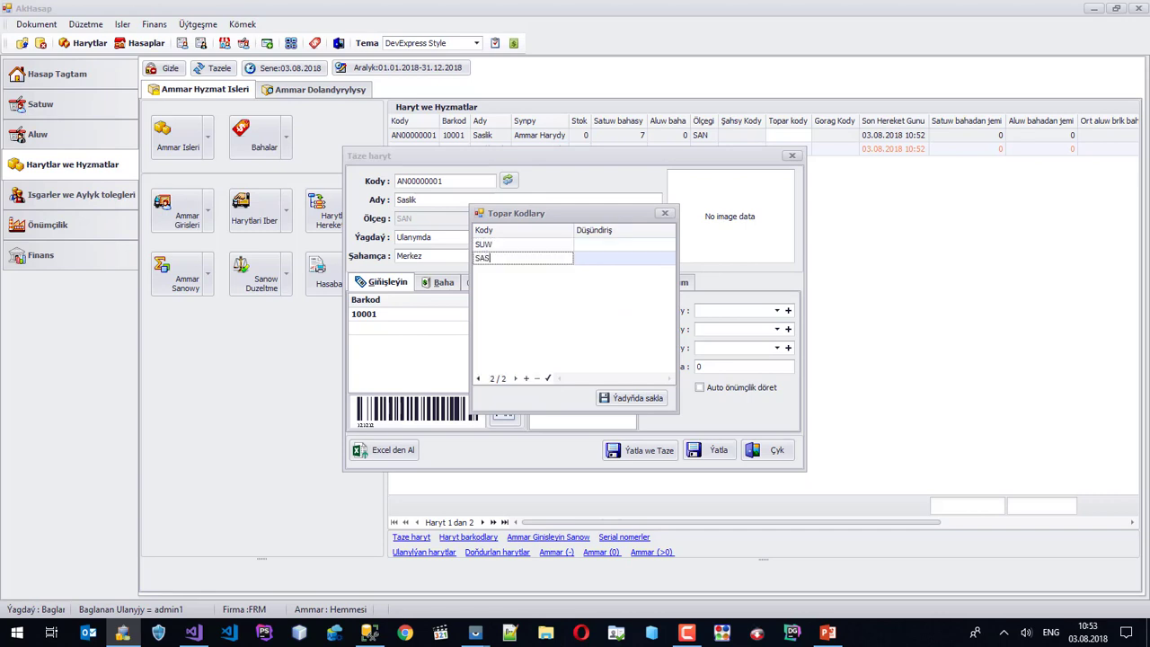
key("Return")
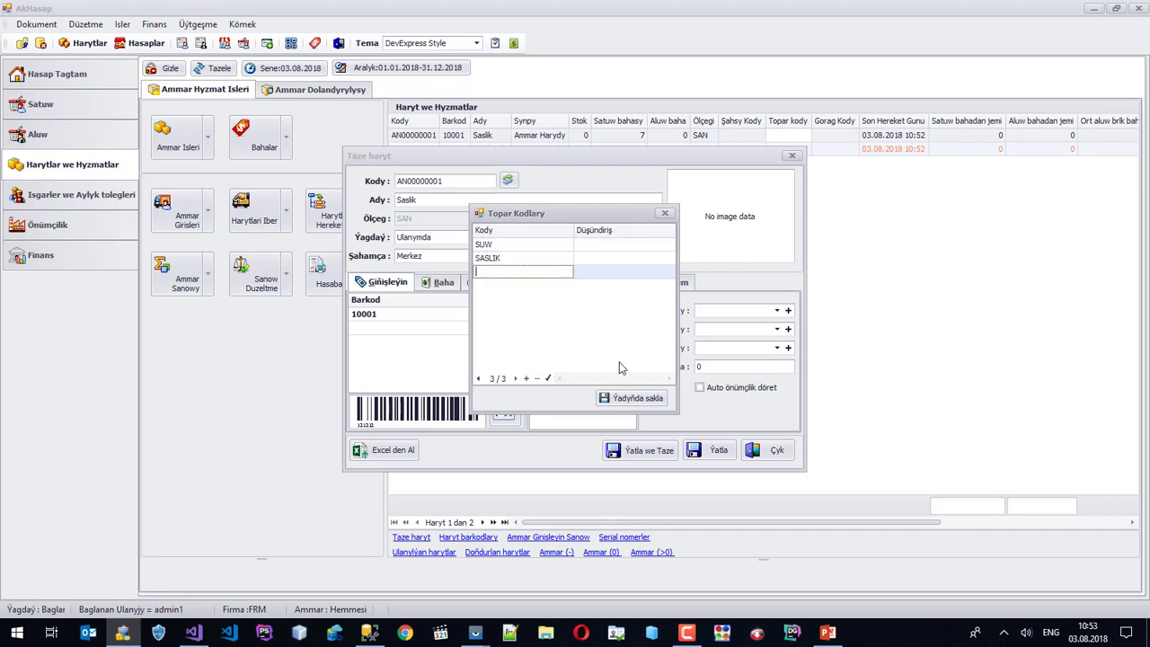
left_click(665, 397)
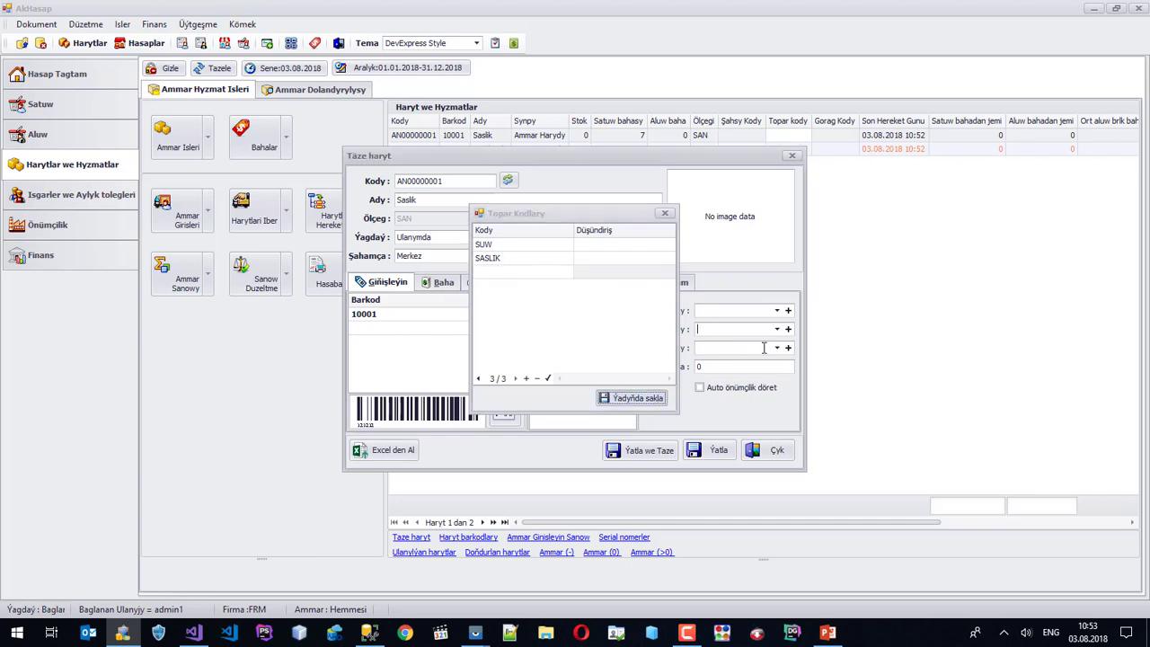
Set the Saslik item's group to SASLIK and save it.
left_click(777, 328)
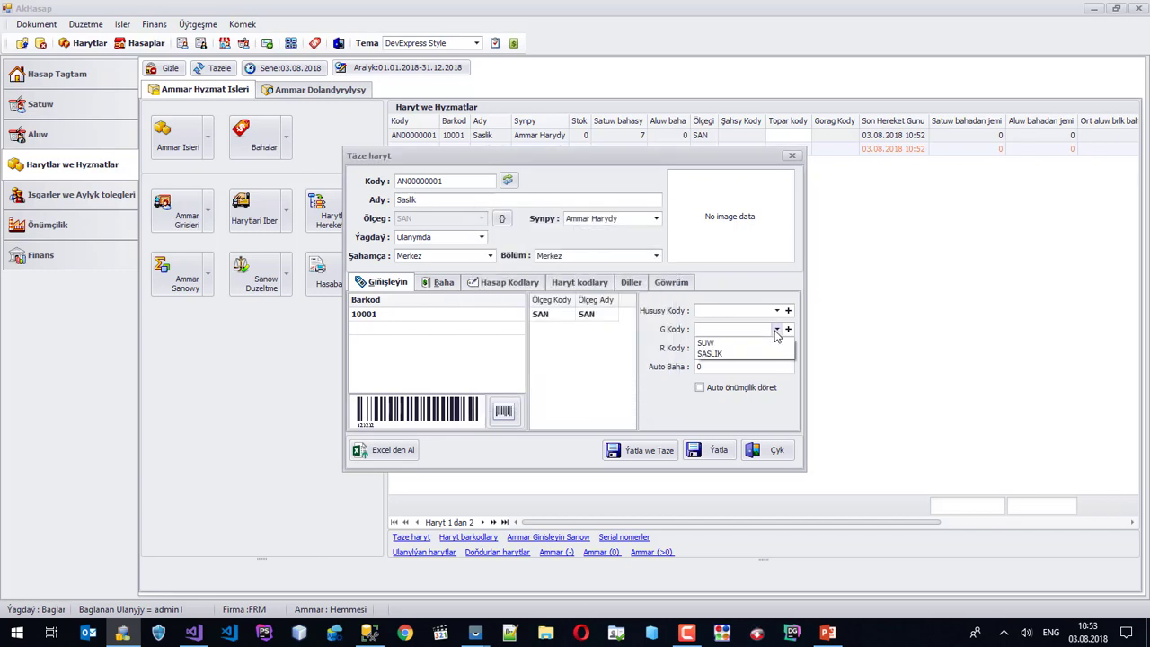
left_click(716, 355)
left_click(717, 450)
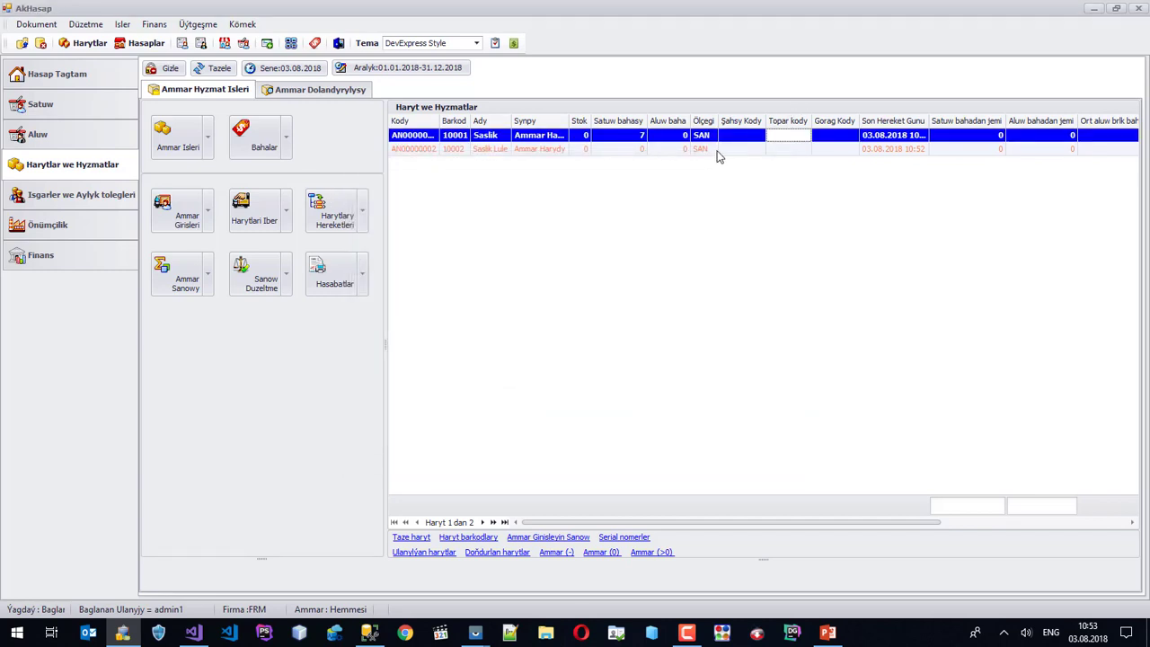
Assign group SASLIK to Saslik Lule as well and refresh the item list.
right_click(717, 155)
left_click(762, 179)
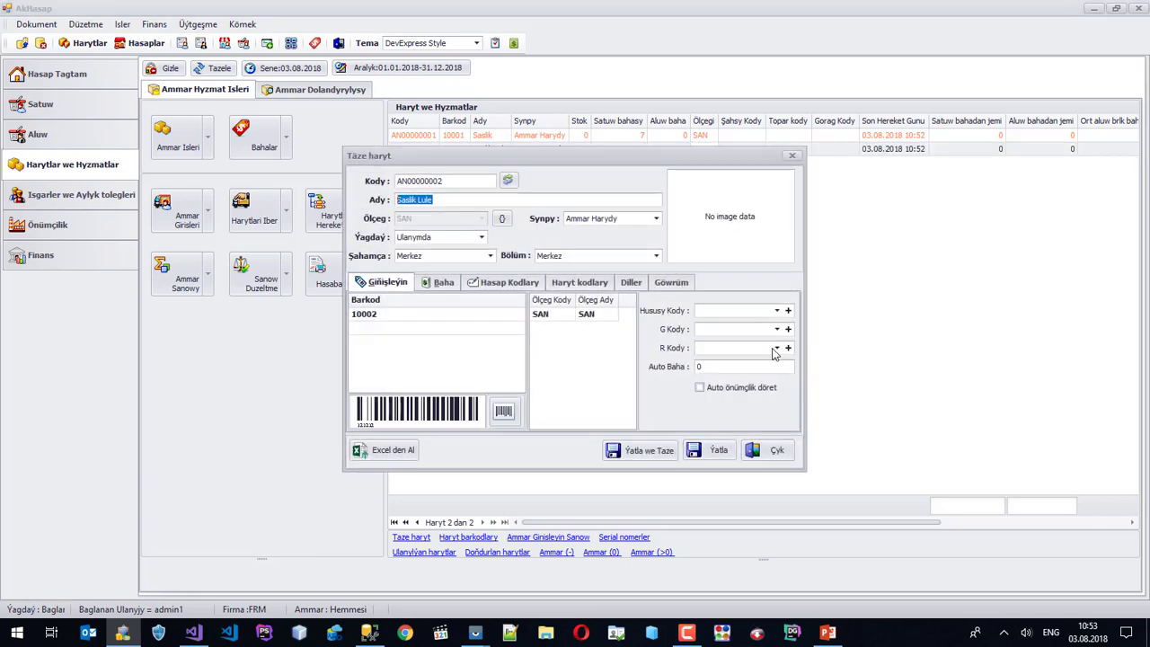
left_click(777, 328)
left_click(716, 355)
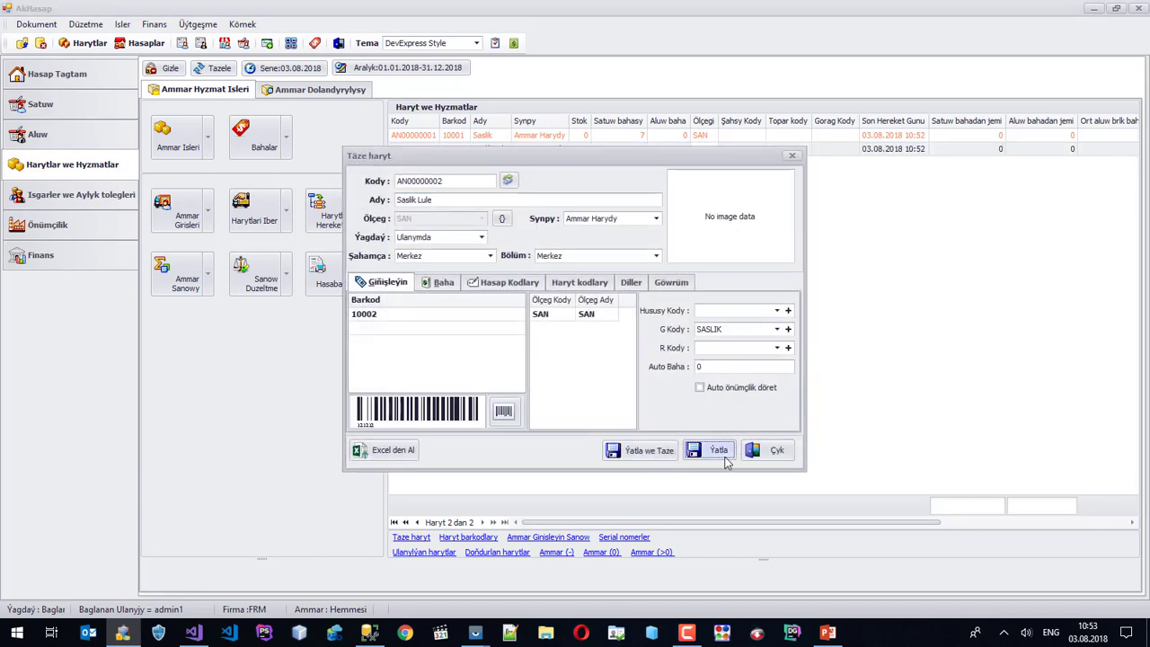
left_click(726, 461)
left_click(218, 67)
right_click(522, 206)
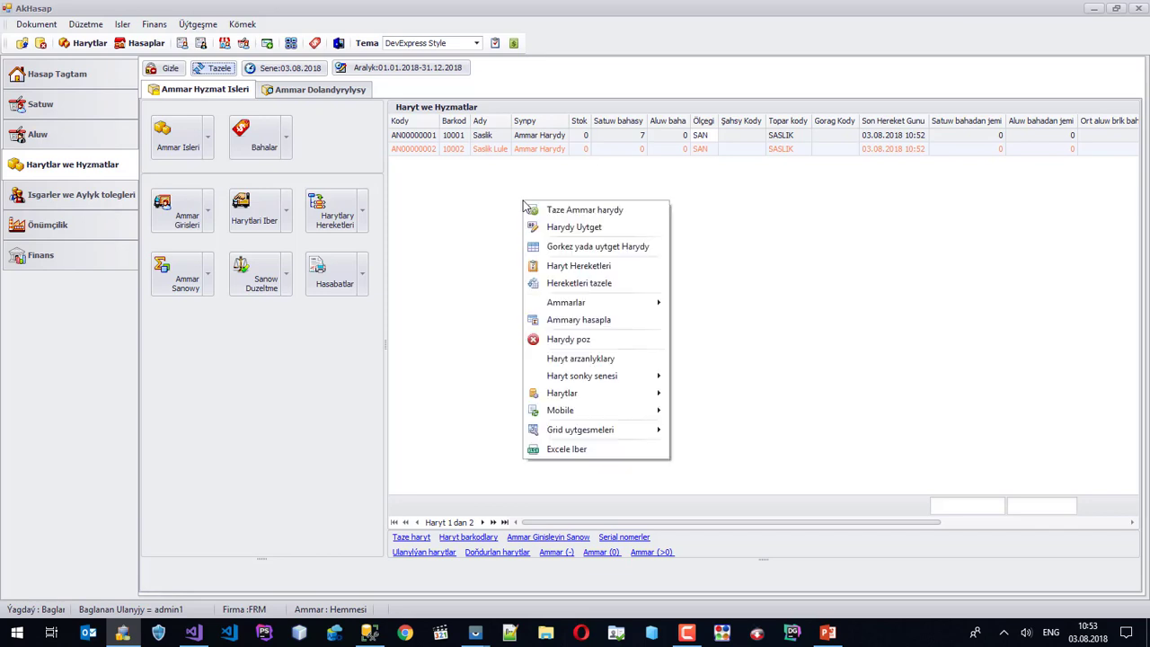
Add item COCA COLA (AN00000003) with barcode 20001, save it, and refresh the goods list.
left_click(587, 216)
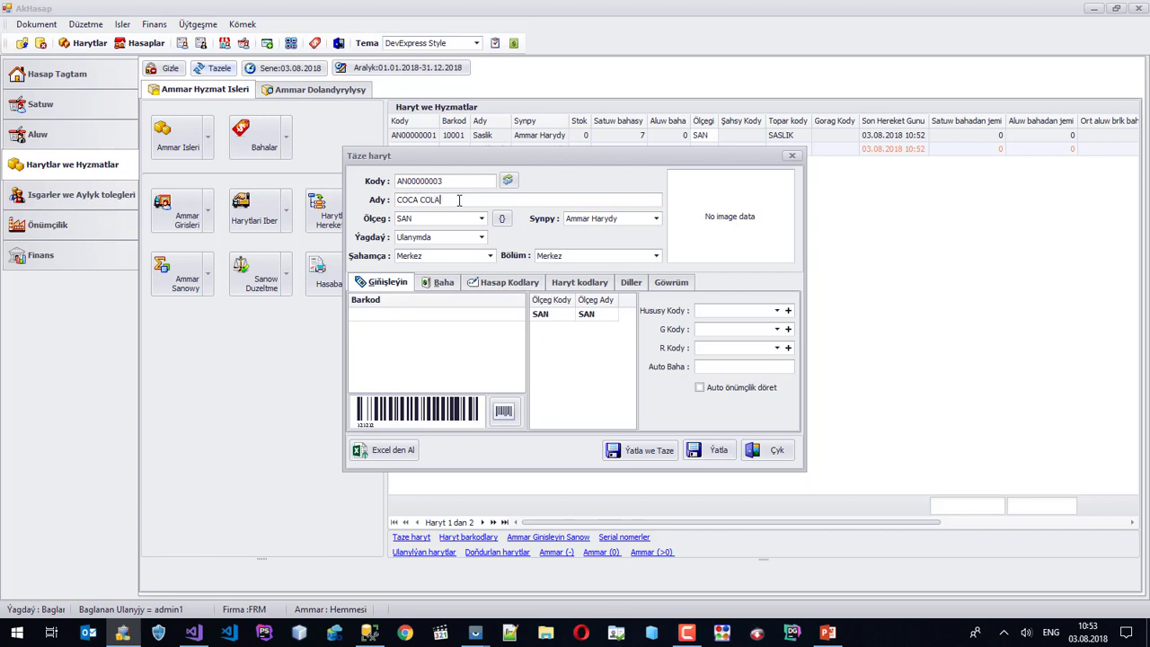
left_click(381, 315)
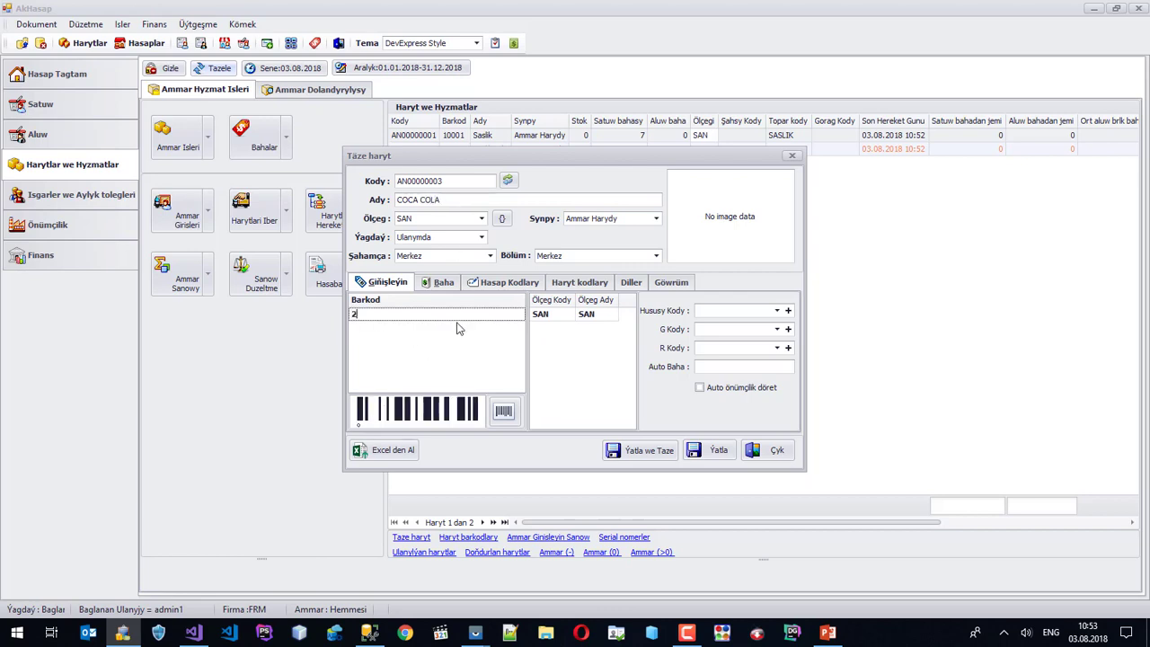
type("20001")
key("Return")
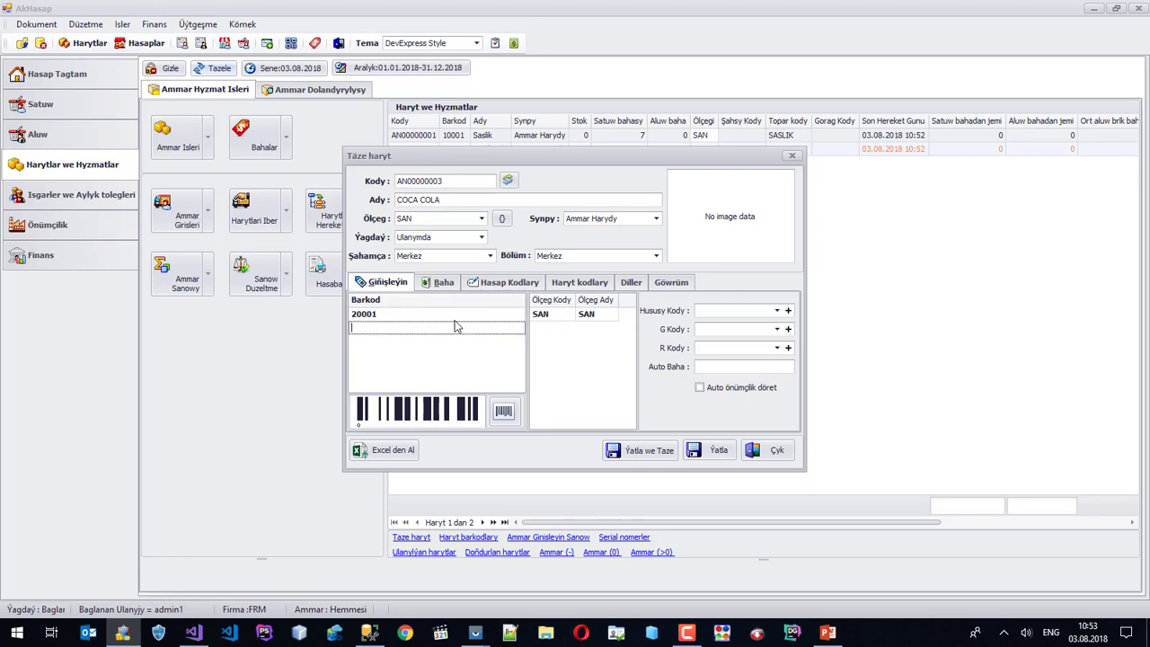
left_click(440, 284)
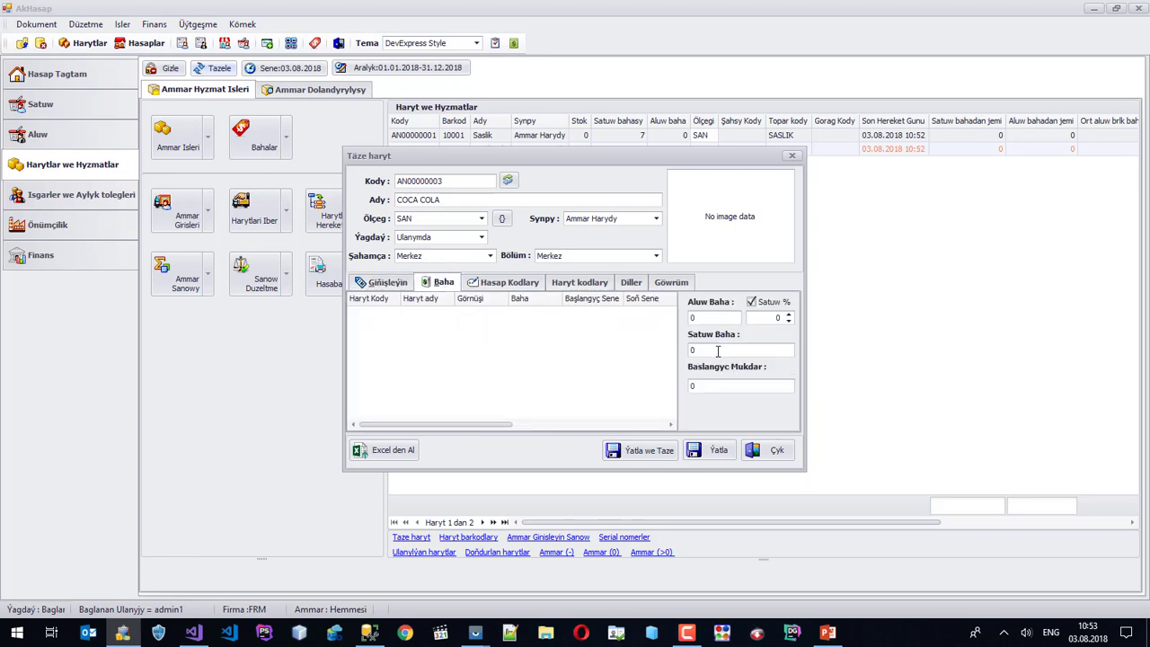
left_click(717, 351)
left_click(718, 451)
left_click(220, 69)
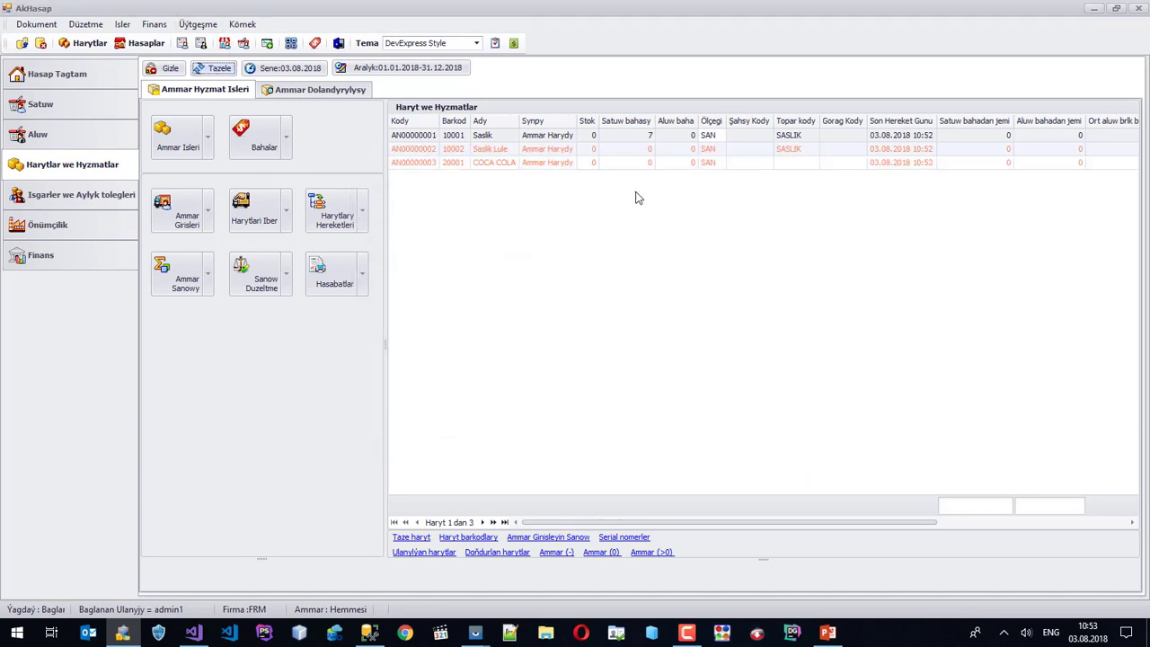
Create item PEPSI 1LT (AN00000004) with barcode 20002 and sale price 3.4.
right_click(476, 165)
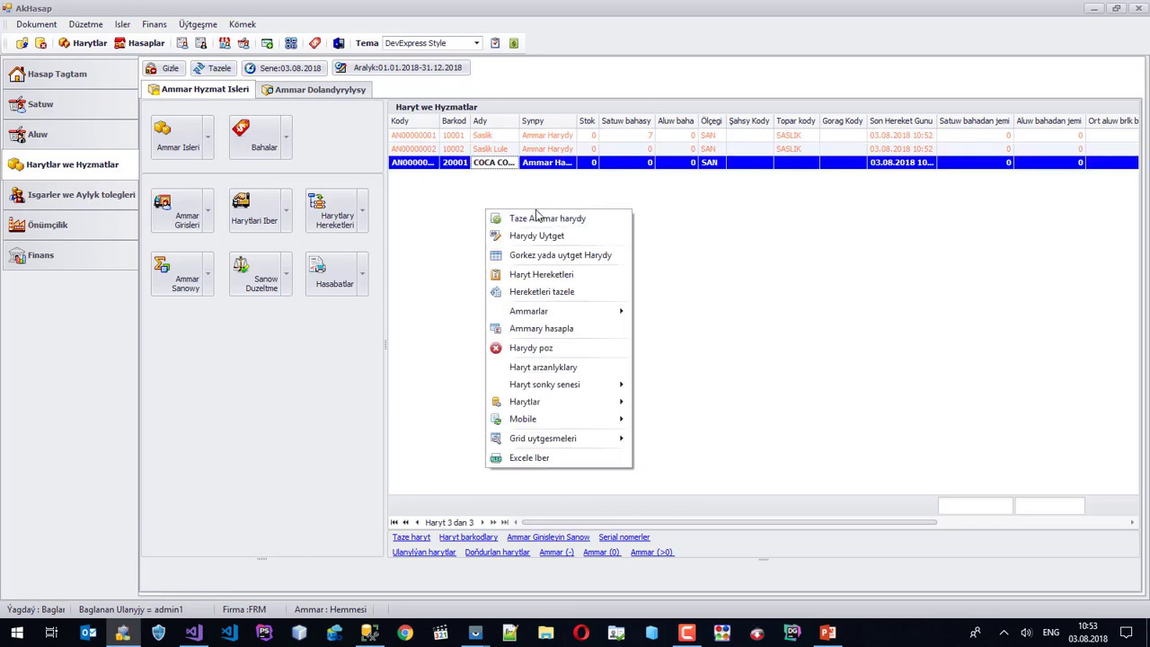
left_click(507, 218)
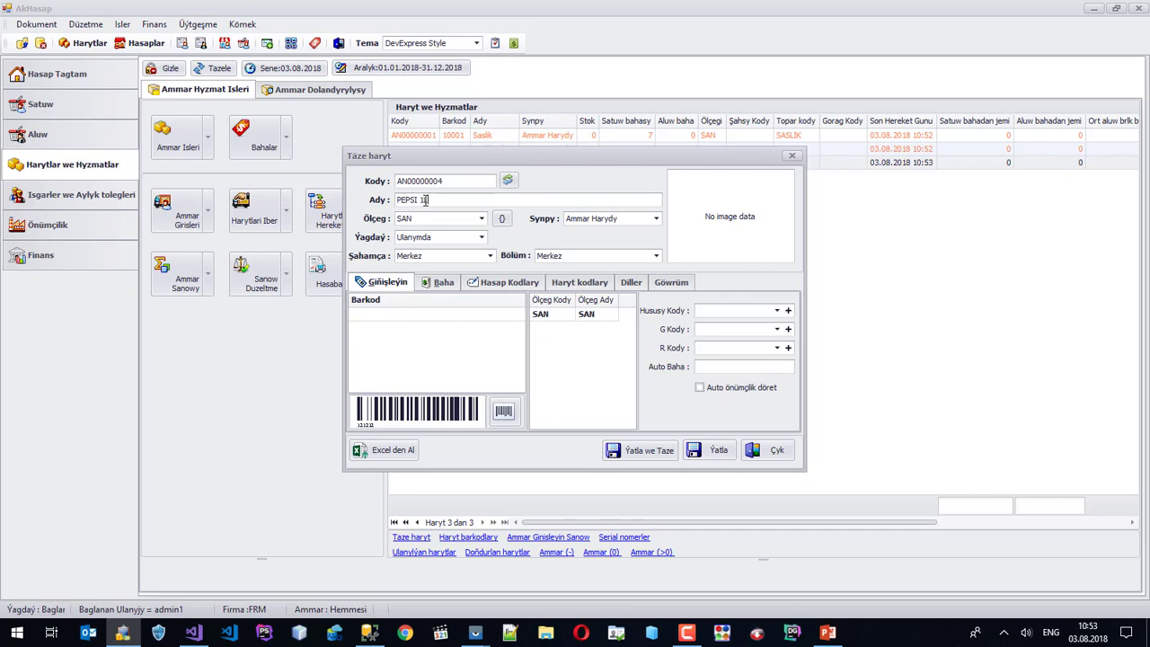
left_click(388, 314)
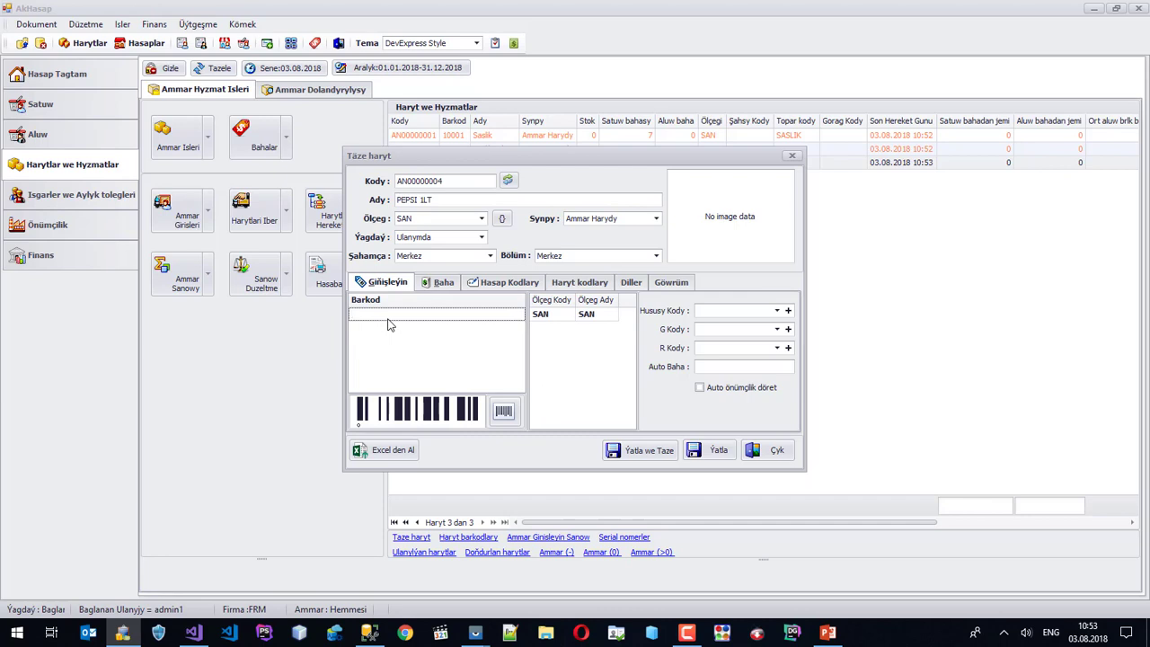
key("Return")
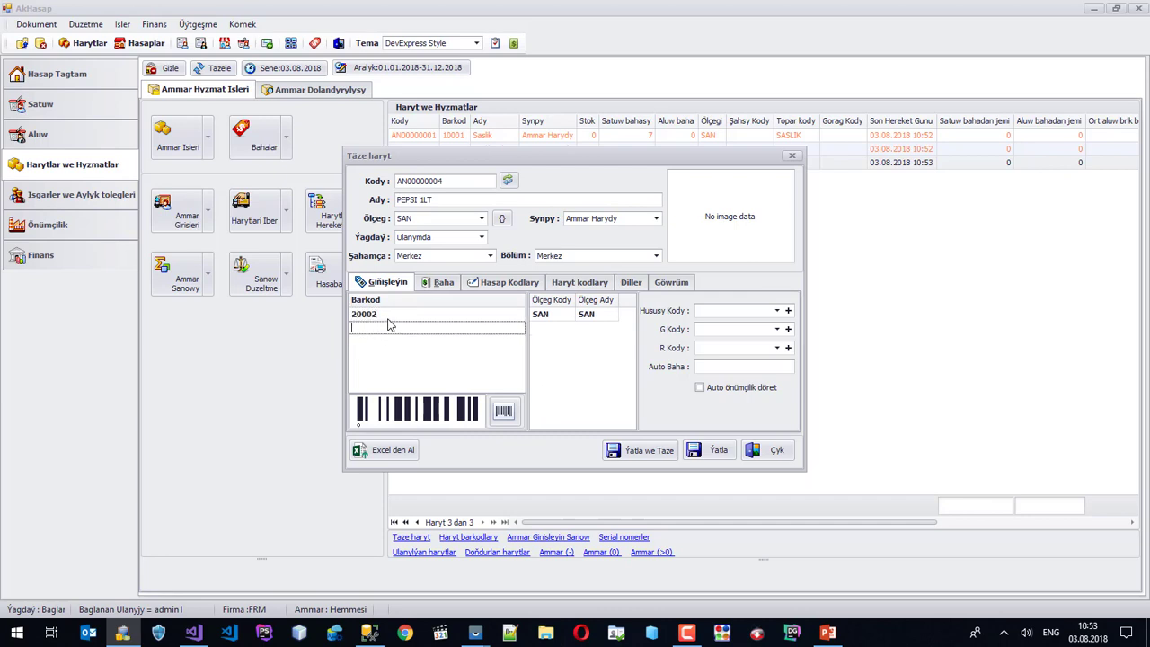
left_click(441, 282)
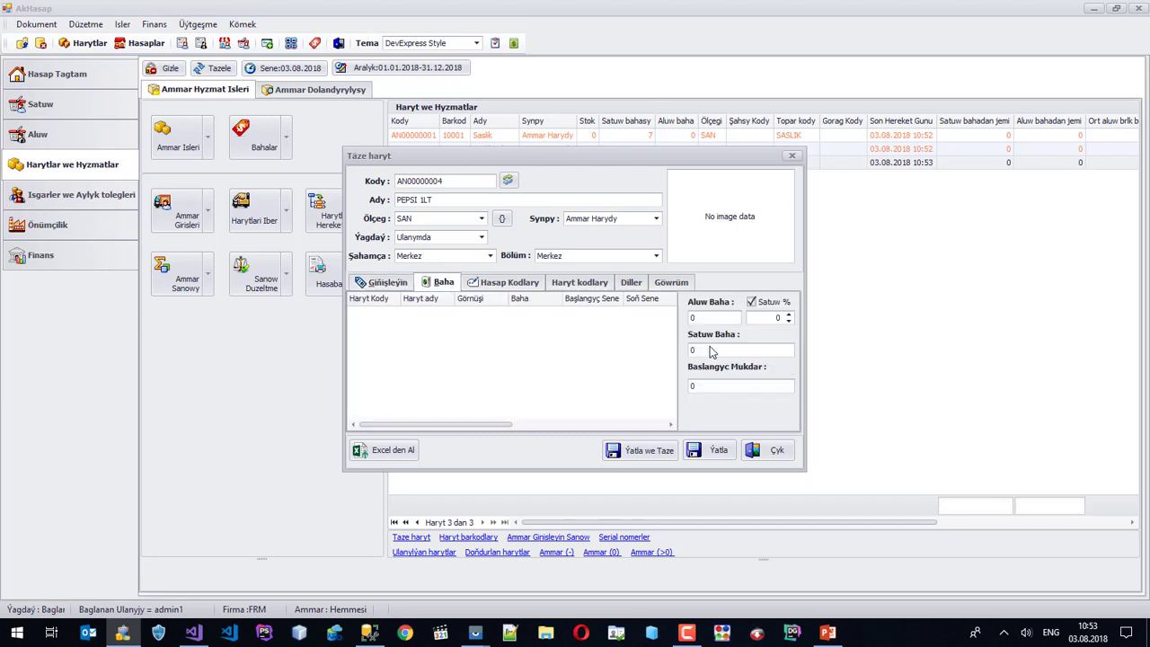
left_click(712, 348)
left_click(715, 450)
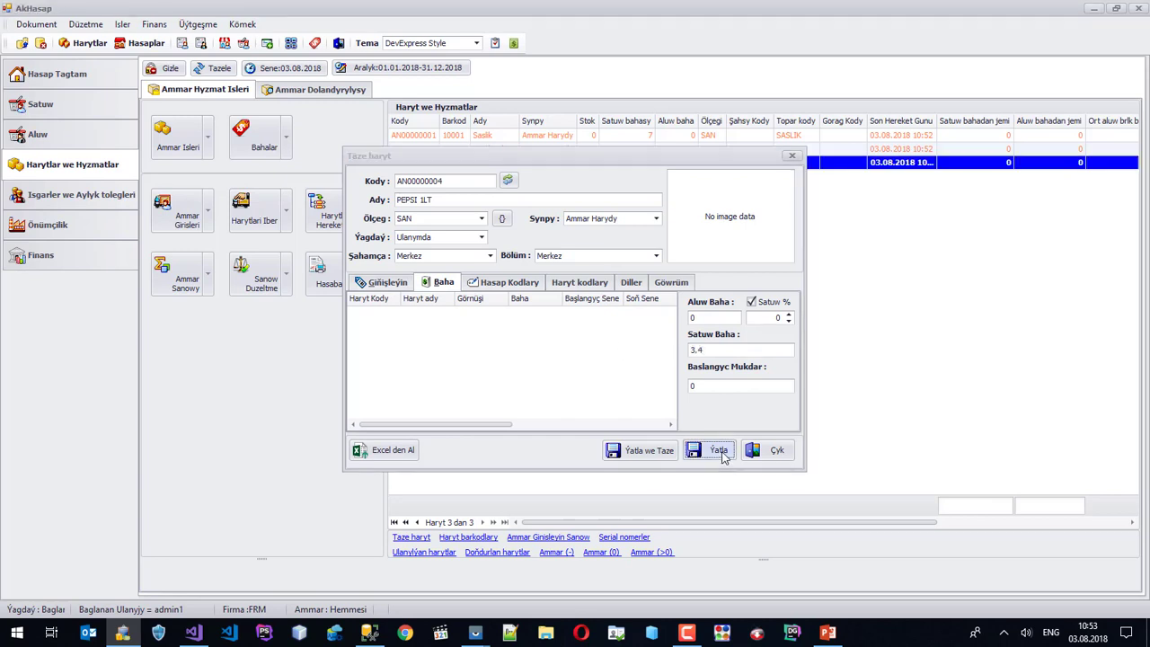
Assign COCA COLA to the SUW group code and save the change.
left_click(219, 68)
left_click(824, 164)
right_click(824, 170)
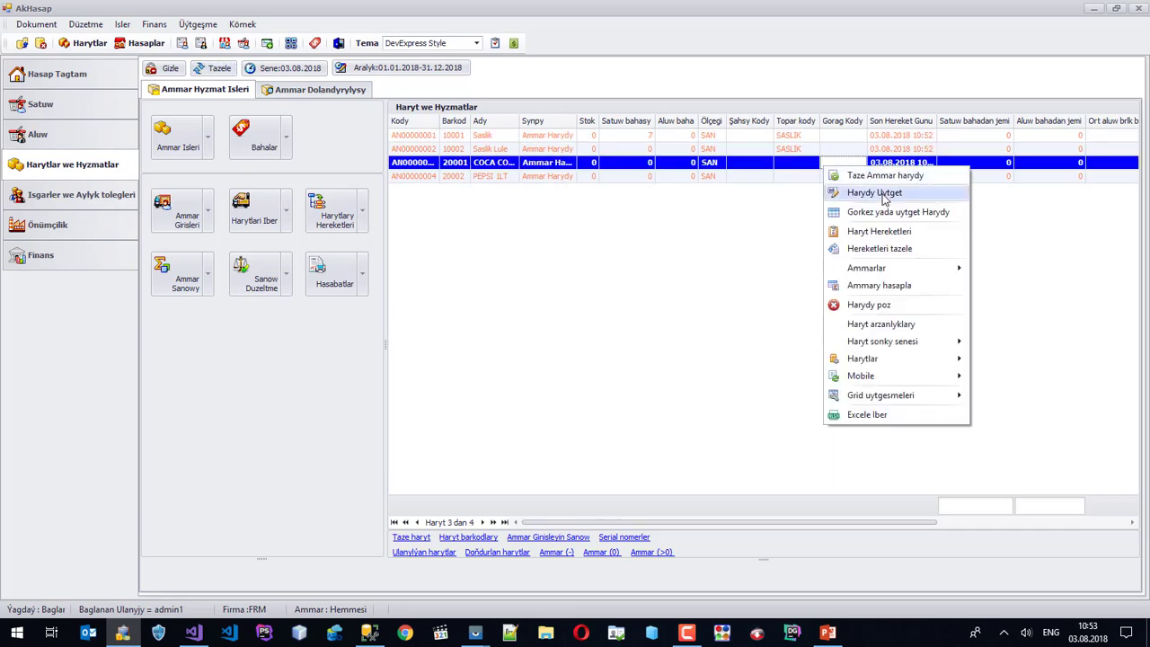
left_click(880, 192)
left_click(787, 330)
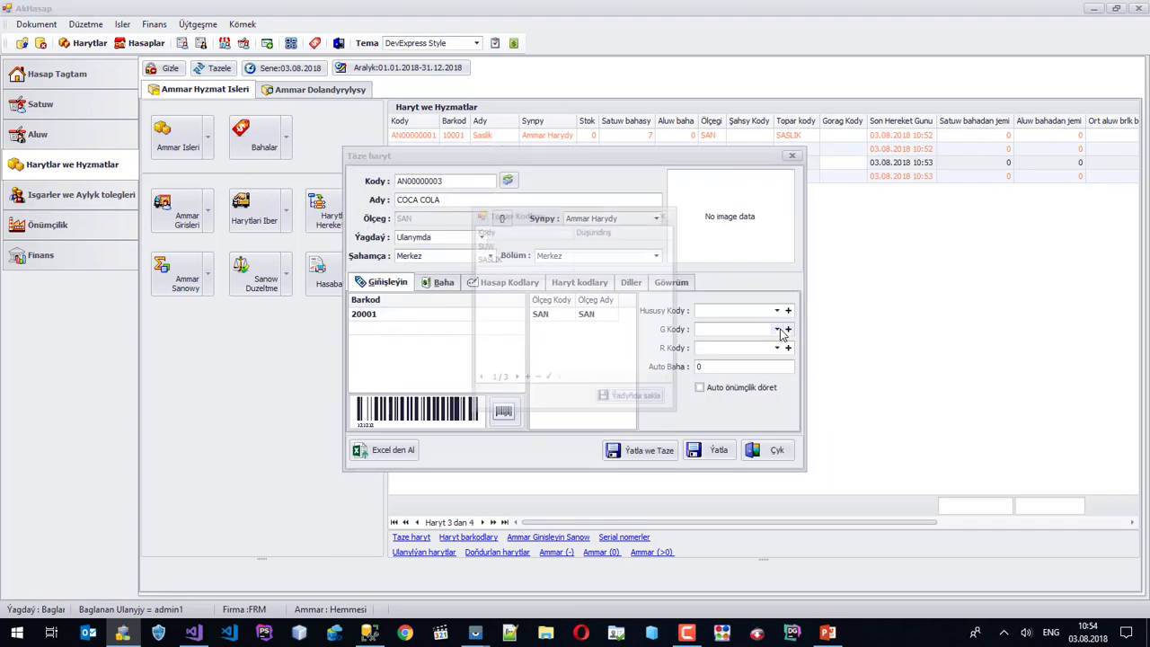
left_click(664, 216)
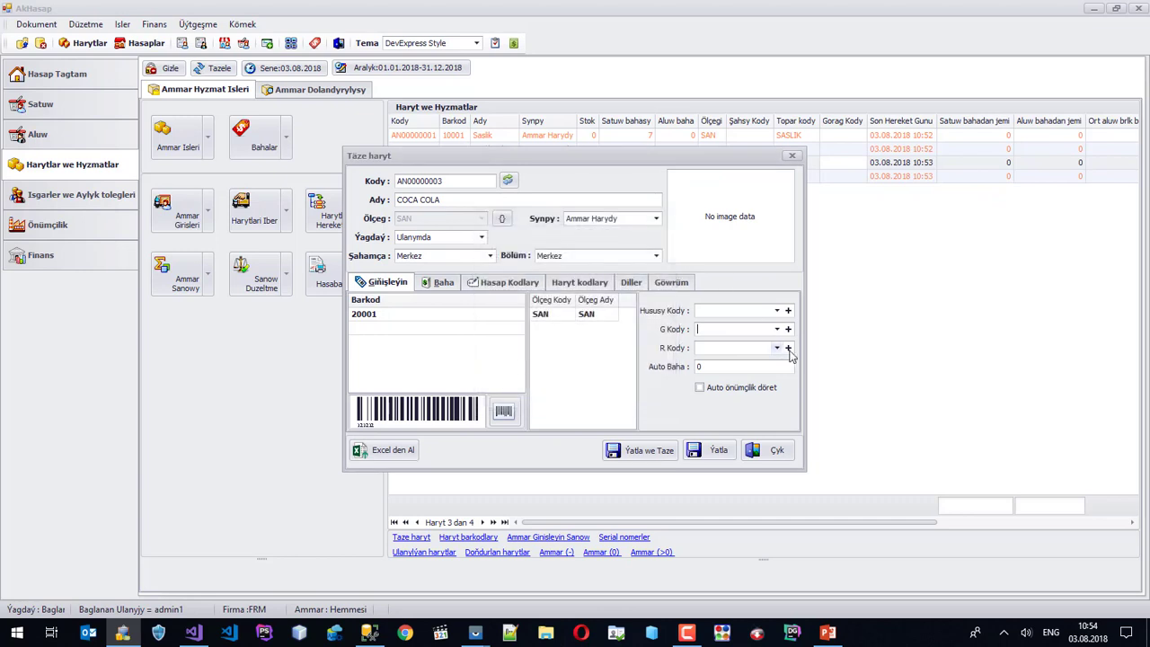
left_click(777, 328)
left_click(723, 344)
left_click(722, 450)
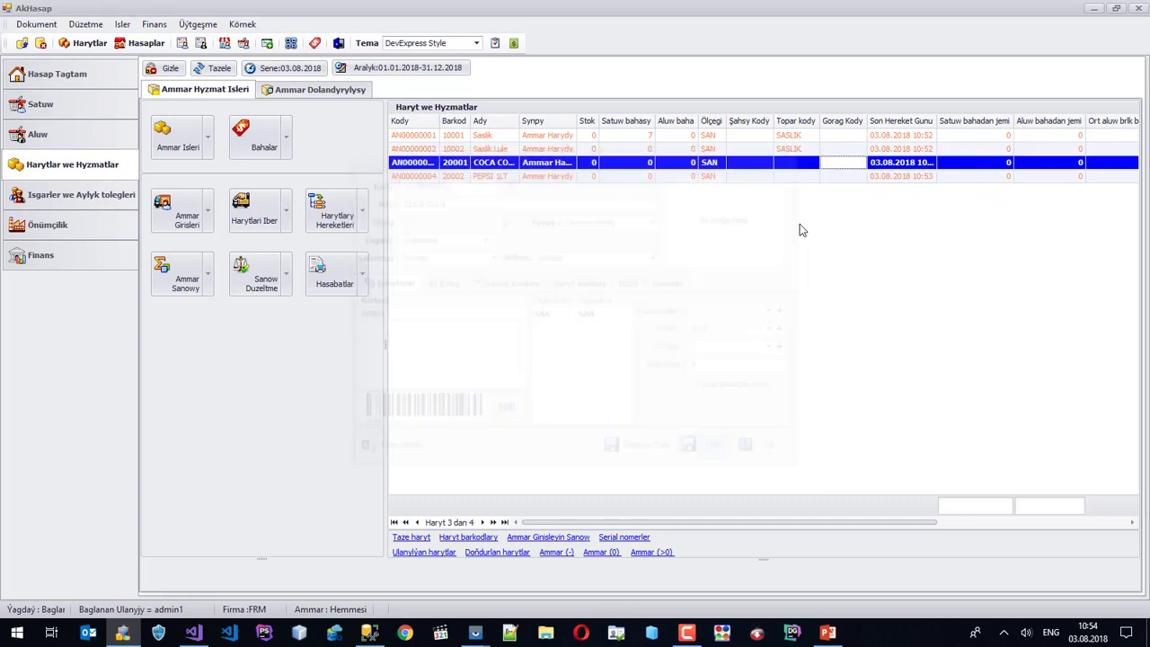
Put PEPSI 1LT in the SUW group, save it, and refresh the product list.
left_click(781, 177)
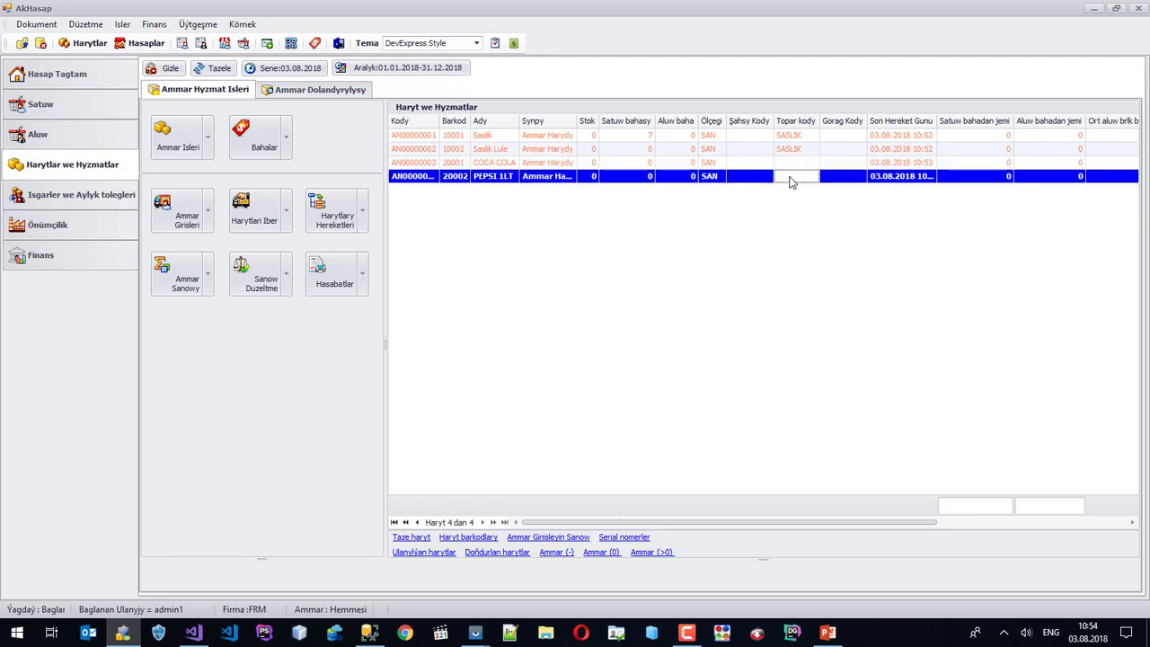
right_click(790, 181)
left_click(836, 200)
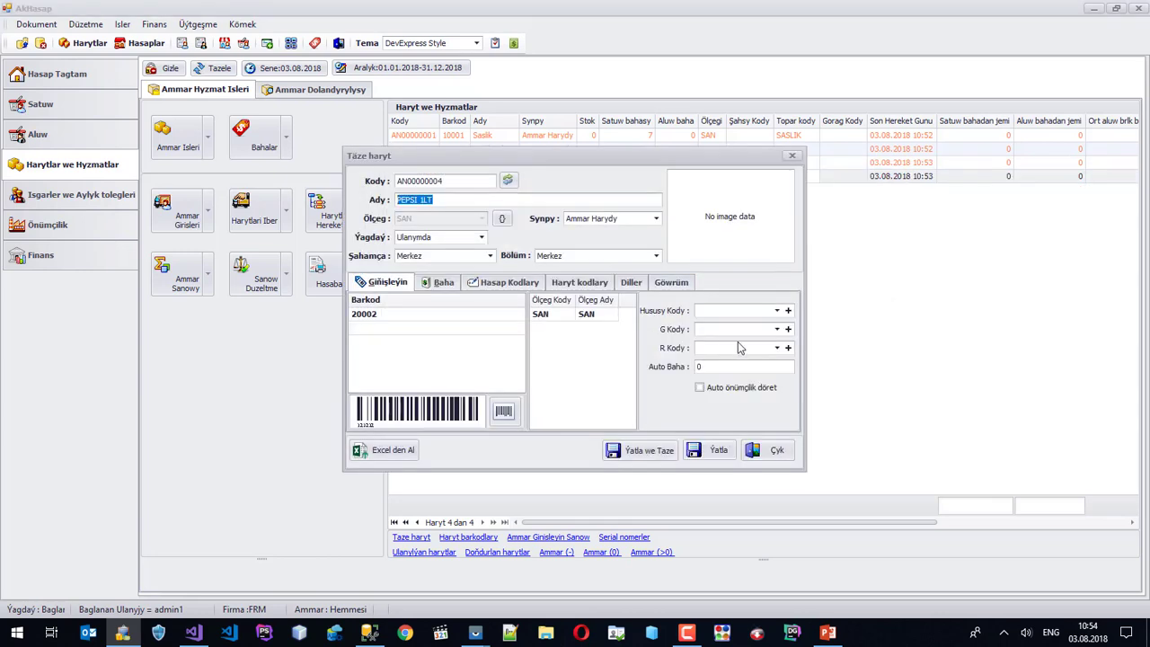
left_click(776, 329)
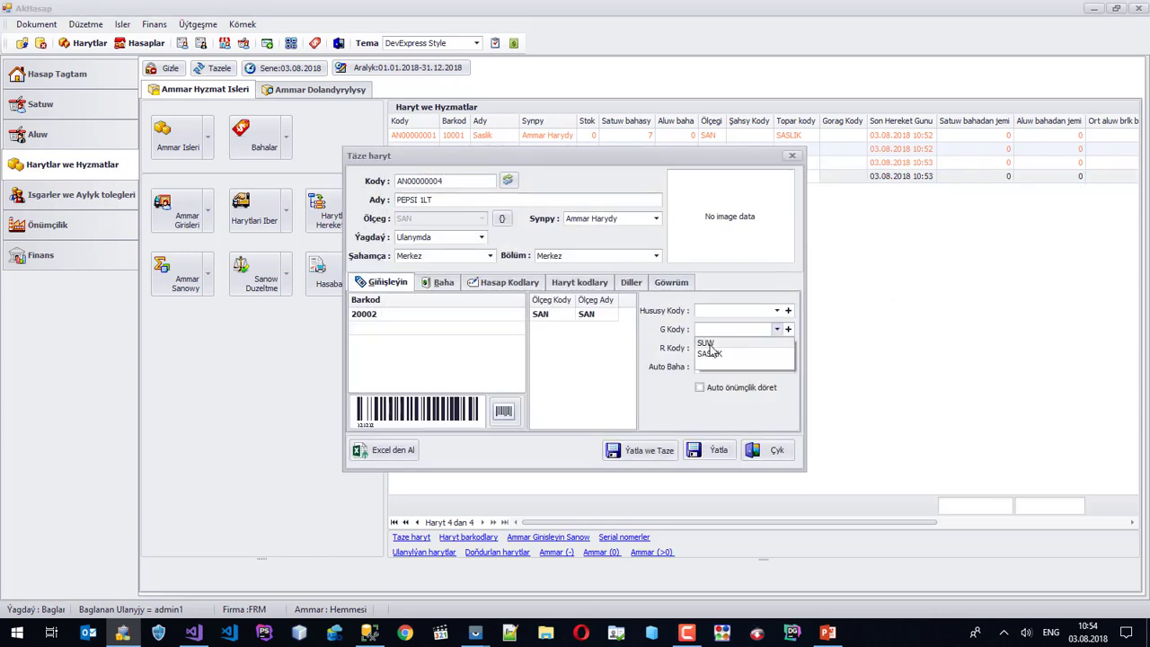
left_click(709, 344)
left_click(728, 452)
left_click(214, 74)
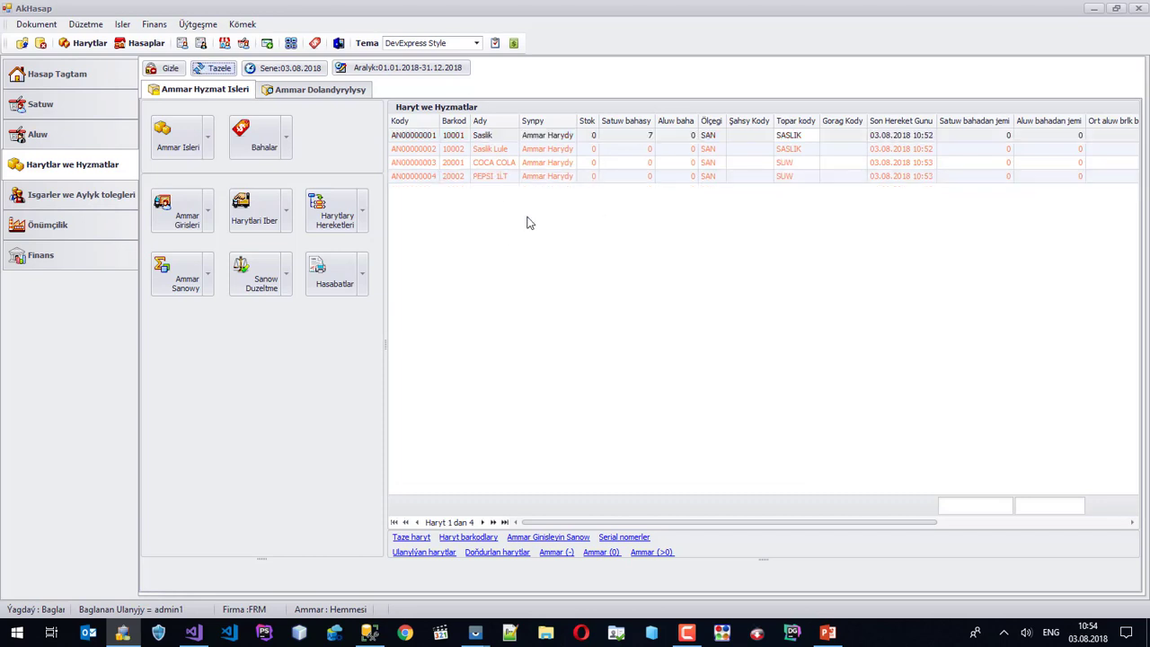
Set Saslik Lule's Satys selling price to 6,5, save the product, and refresh the list.
left_click(555, 151)
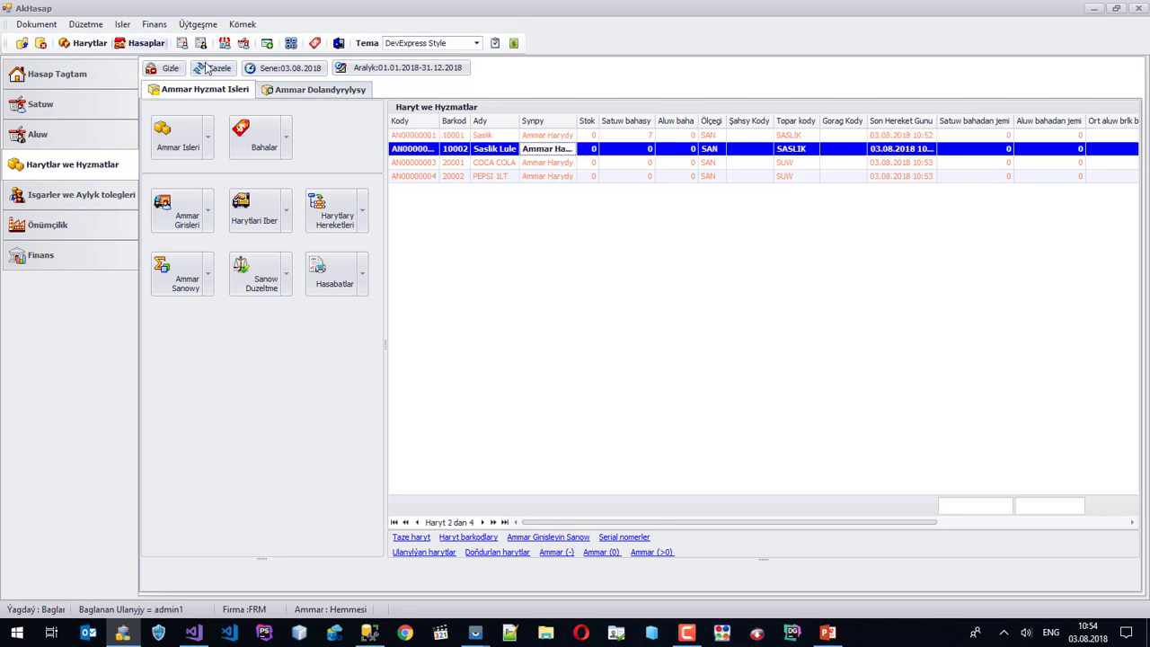
left_click(212, 68)
left_click(588, 151)
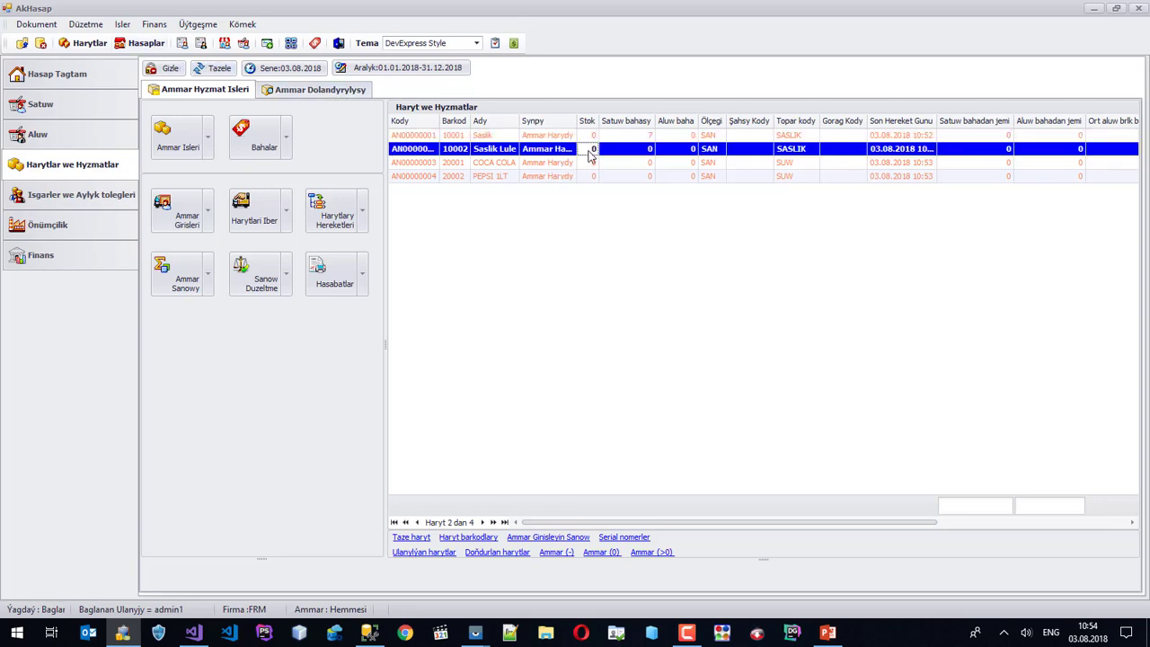
right_click(589, 155)
left_click(657, 177)
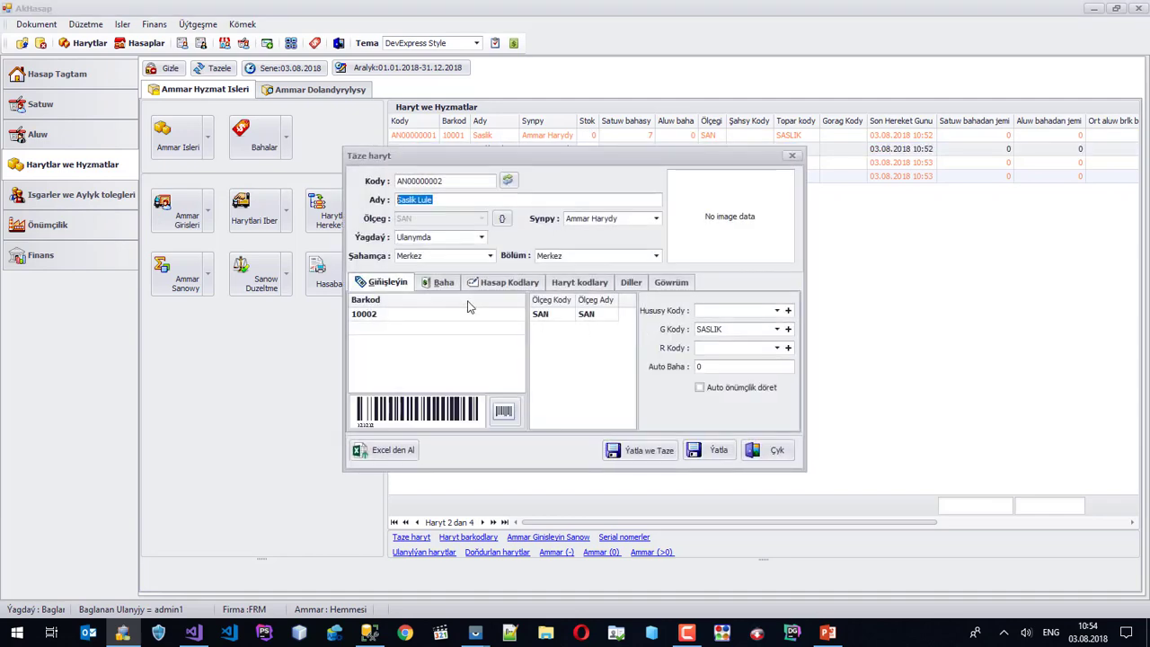
left_click(445, 284)
left_click(479, 329)
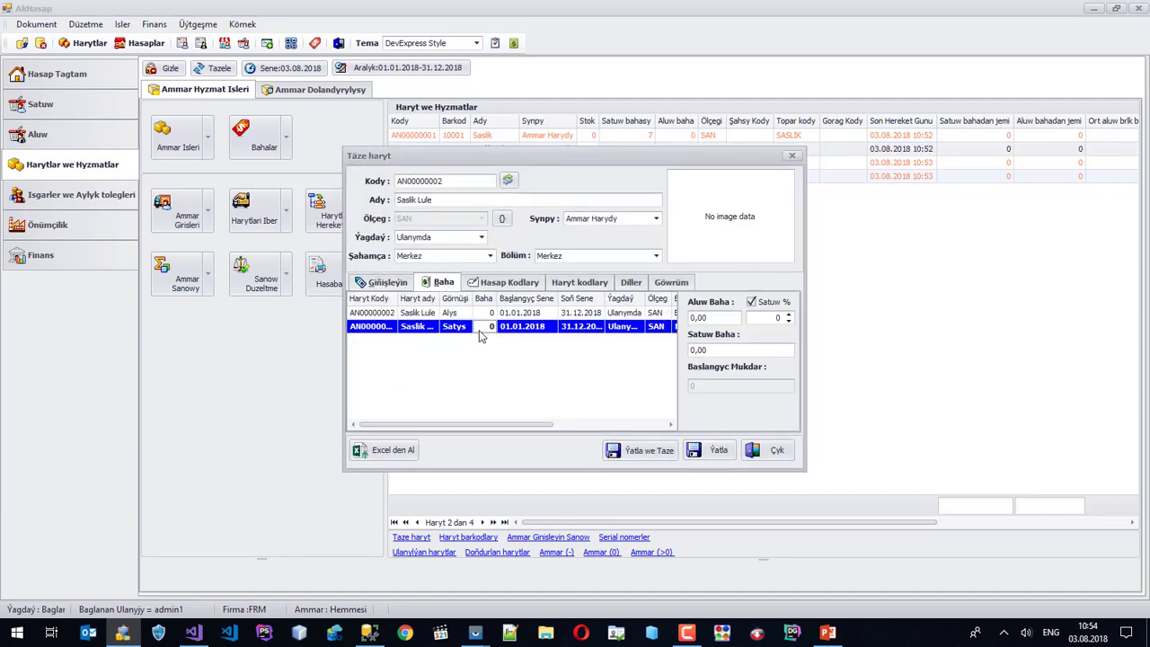
double_click(478, 330)
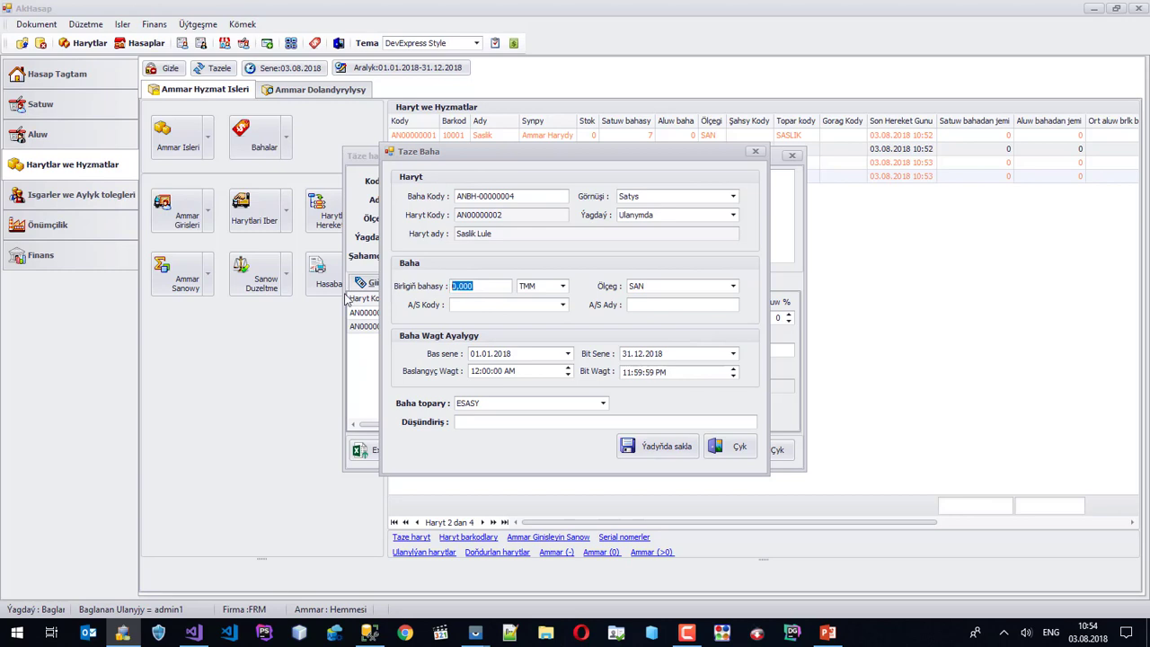
type("6.")
left_click(660, 447)
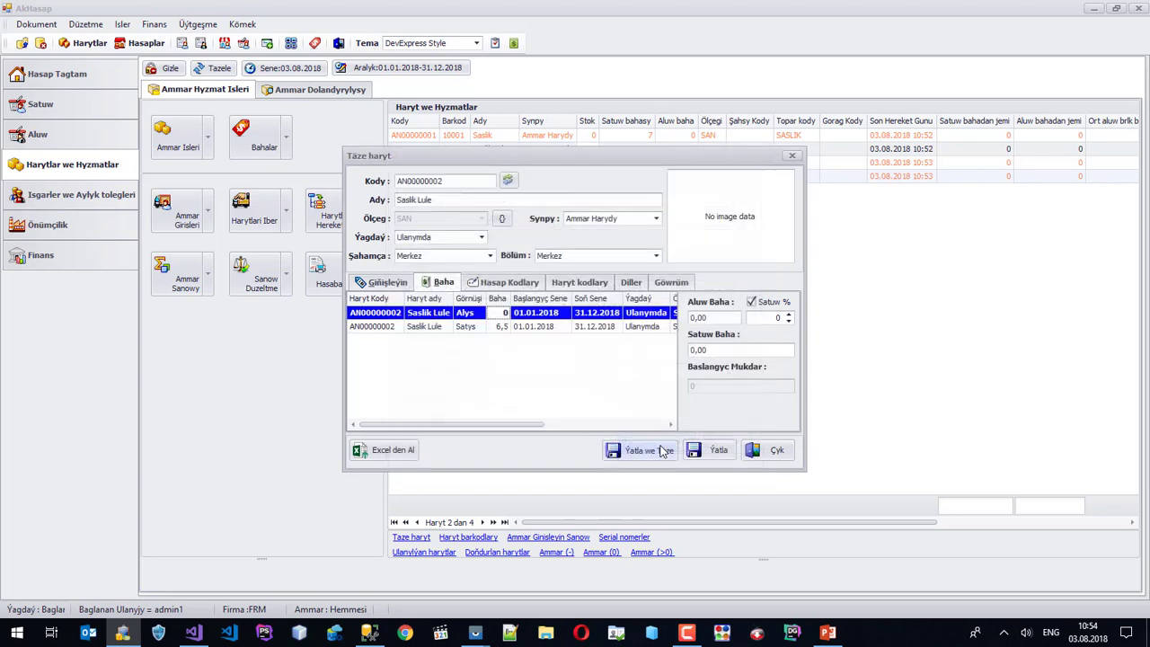
left_click(720, 451)
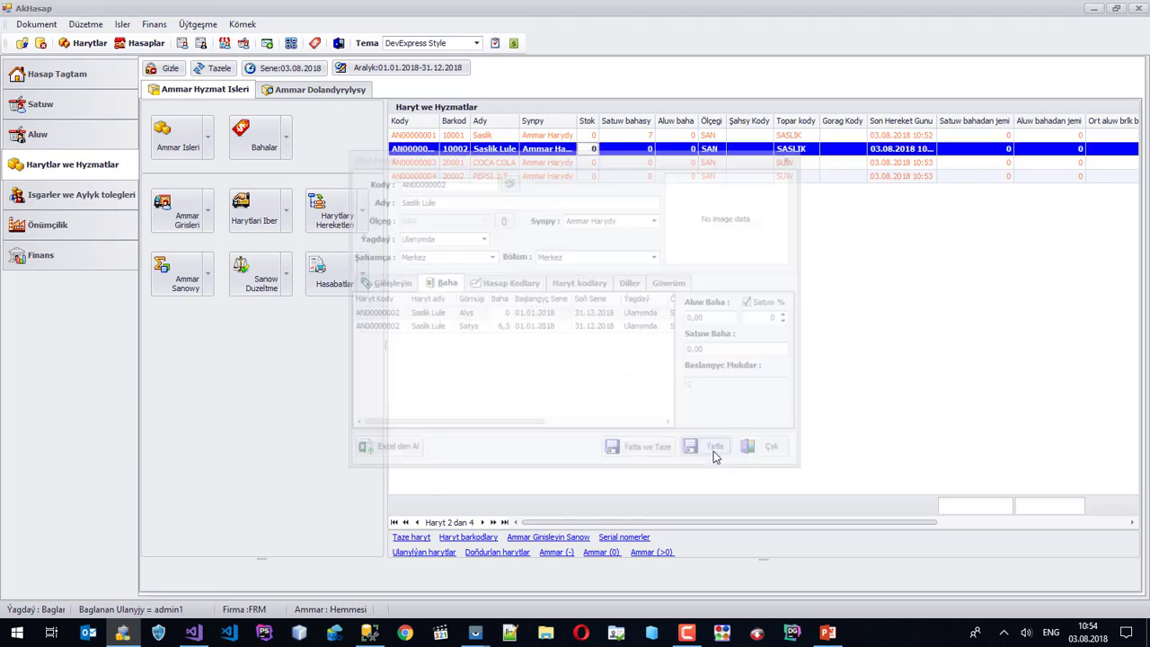
left_click(218, 72)
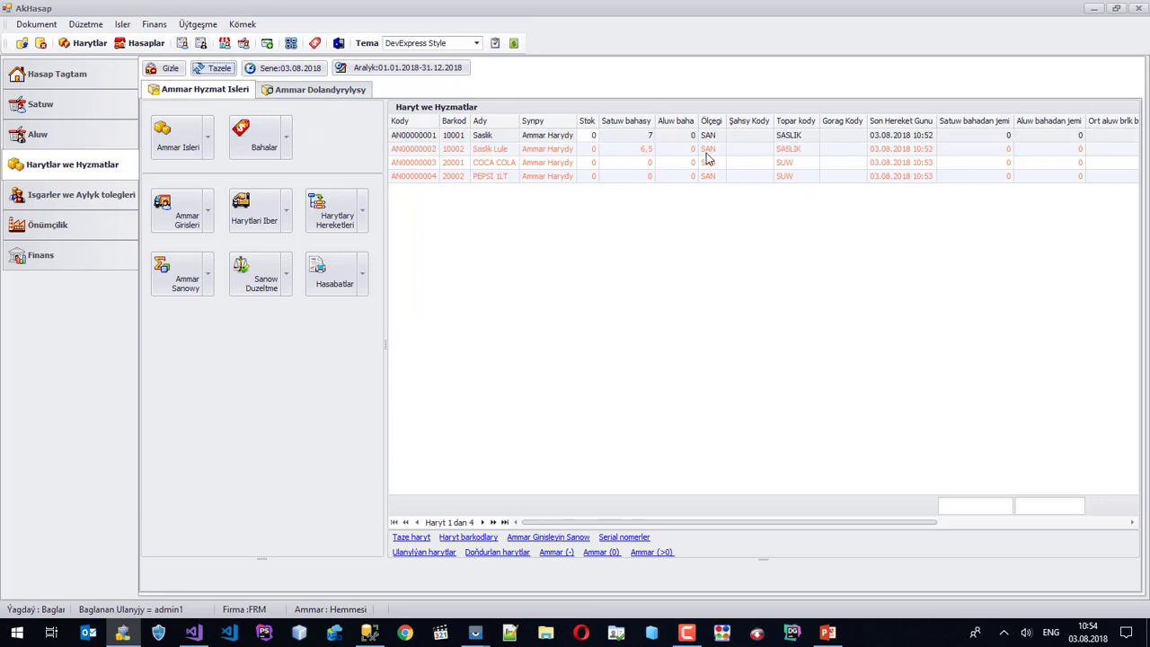
Set COCA COLA's Satys selling price to 3,5 and close its editor.
left_click(639, 165)
right_click(640, 165)
left_click(687, 192)
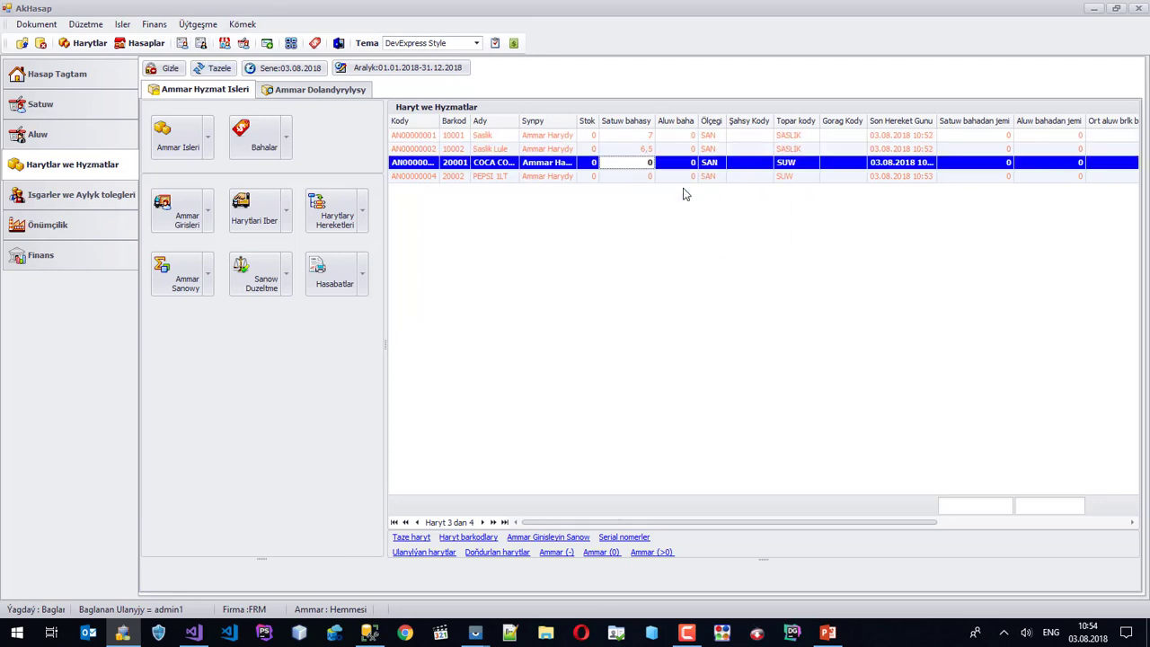
left_click(441, 282)
double_click(492, 328)
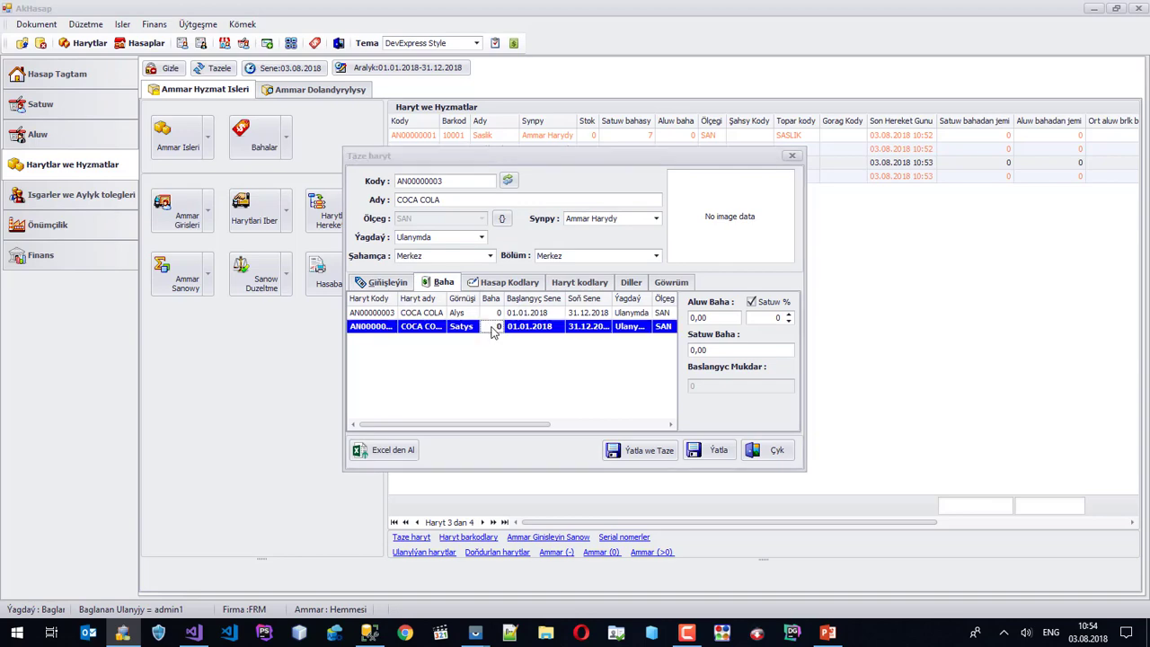
type("3,5")
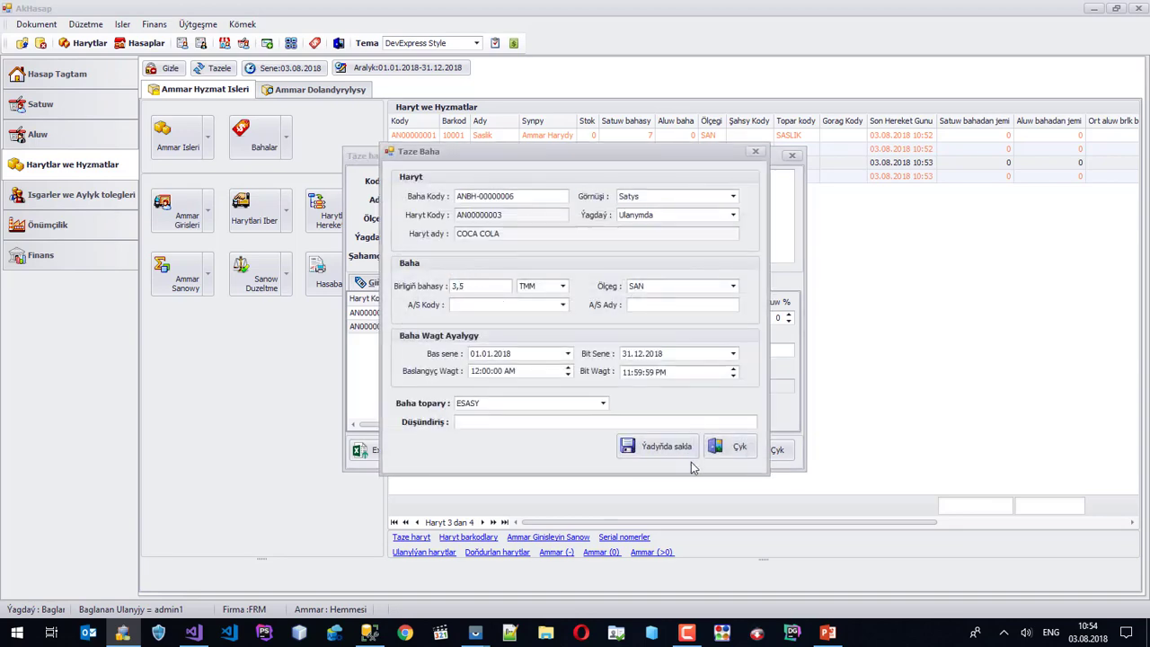
left_click(683, 452)
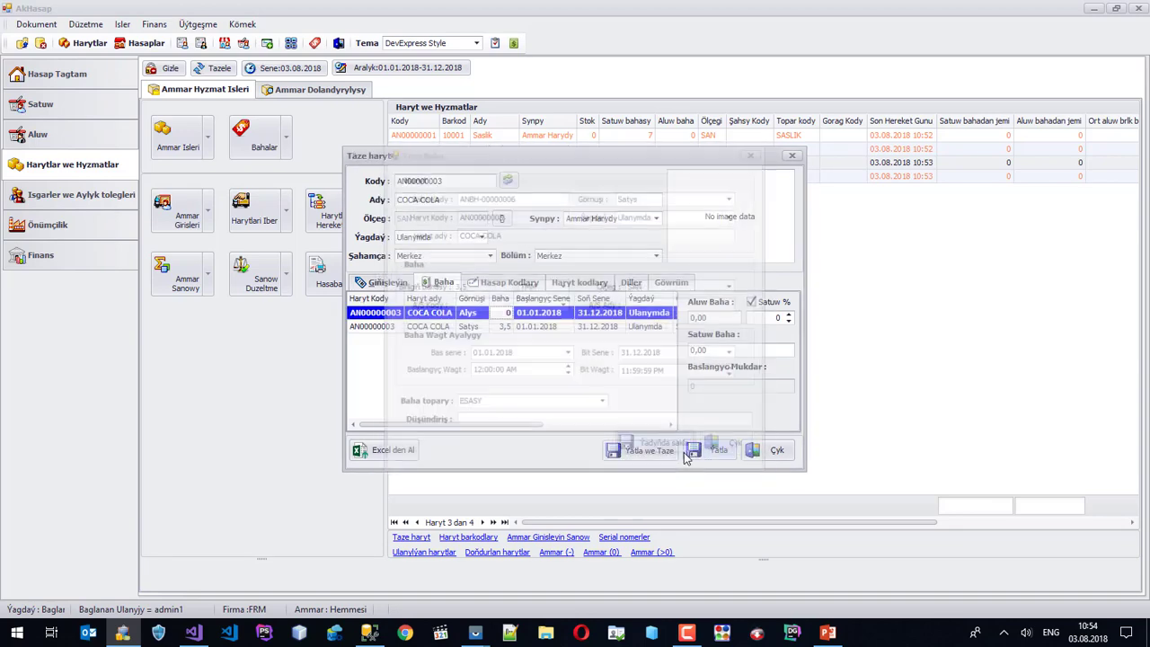
left_click(761, 454)
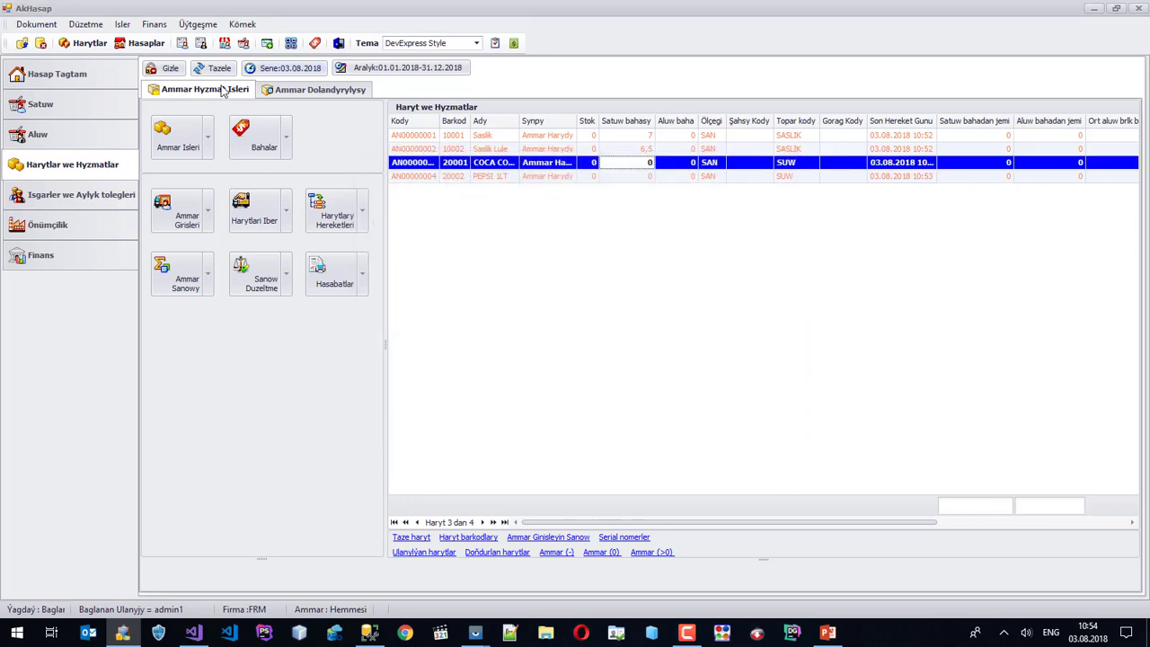
Set PEPSI 1LT's Satys selling price to 3,4 and refresh the product list.
left_click(618, 177)
right_click(618, 178)
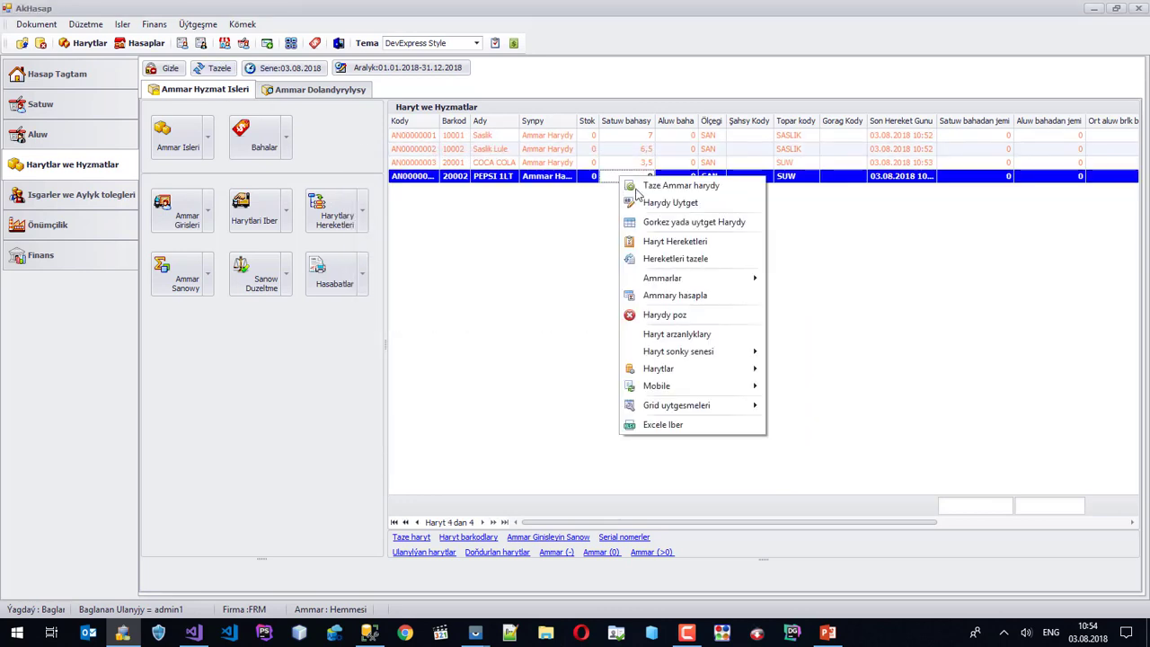
left_click(670, 203)
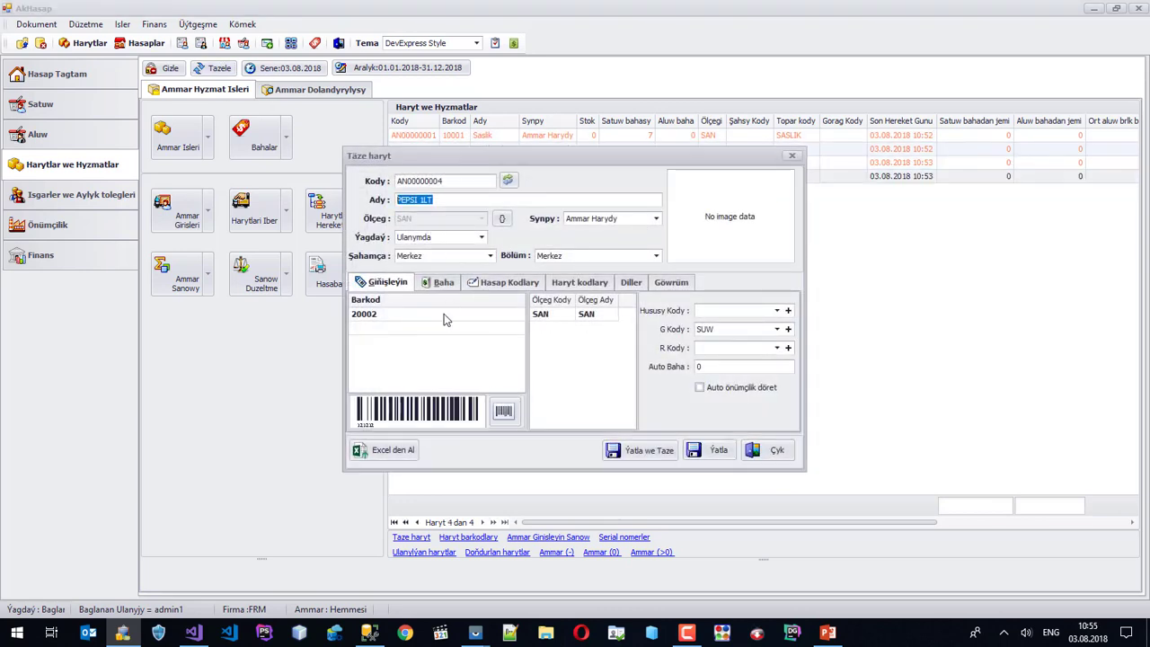
left_click(444, 283)
double_click(475, 328)
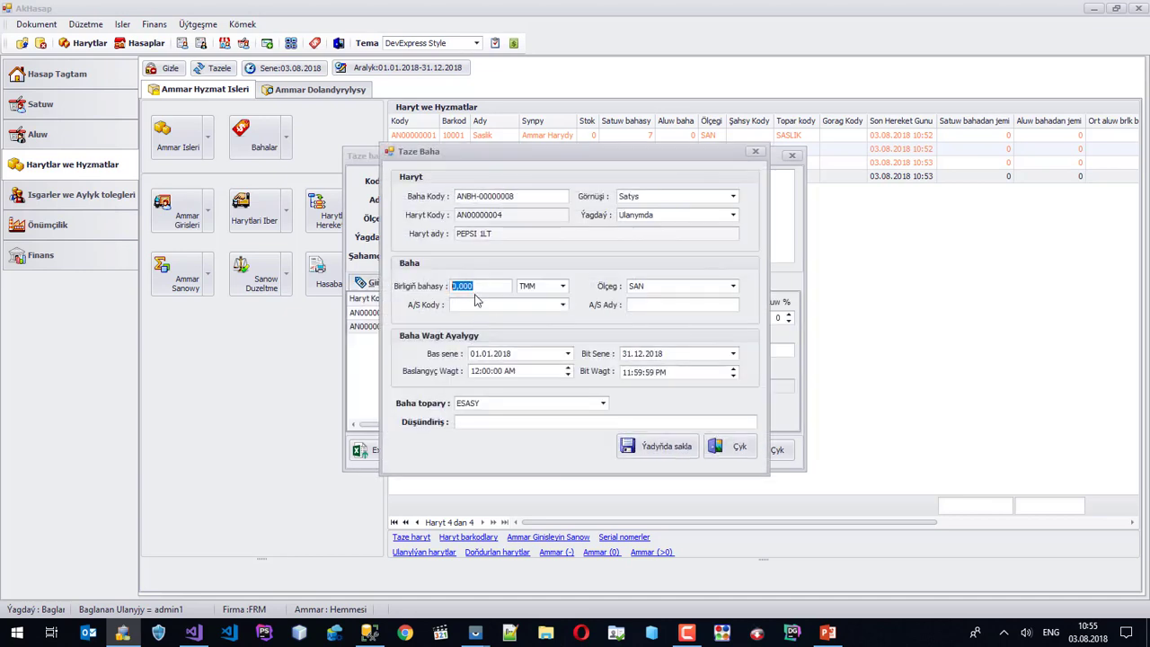
type("3.")
left_click(682, 448)
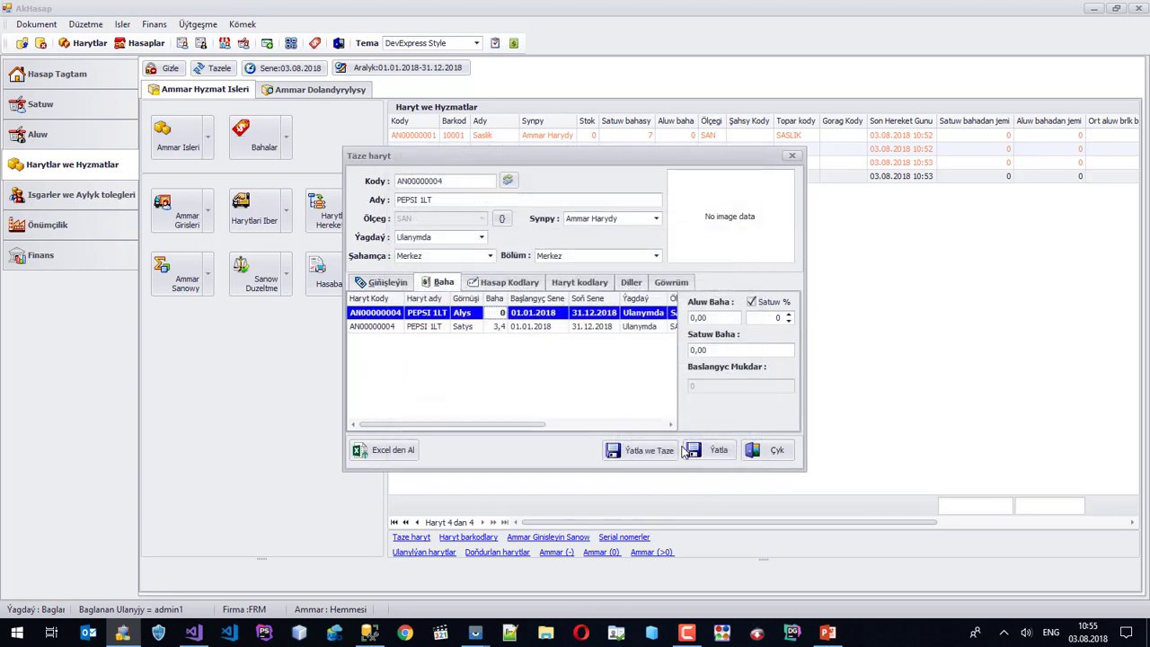
left_click(757, 451)
left_click(216, 68)
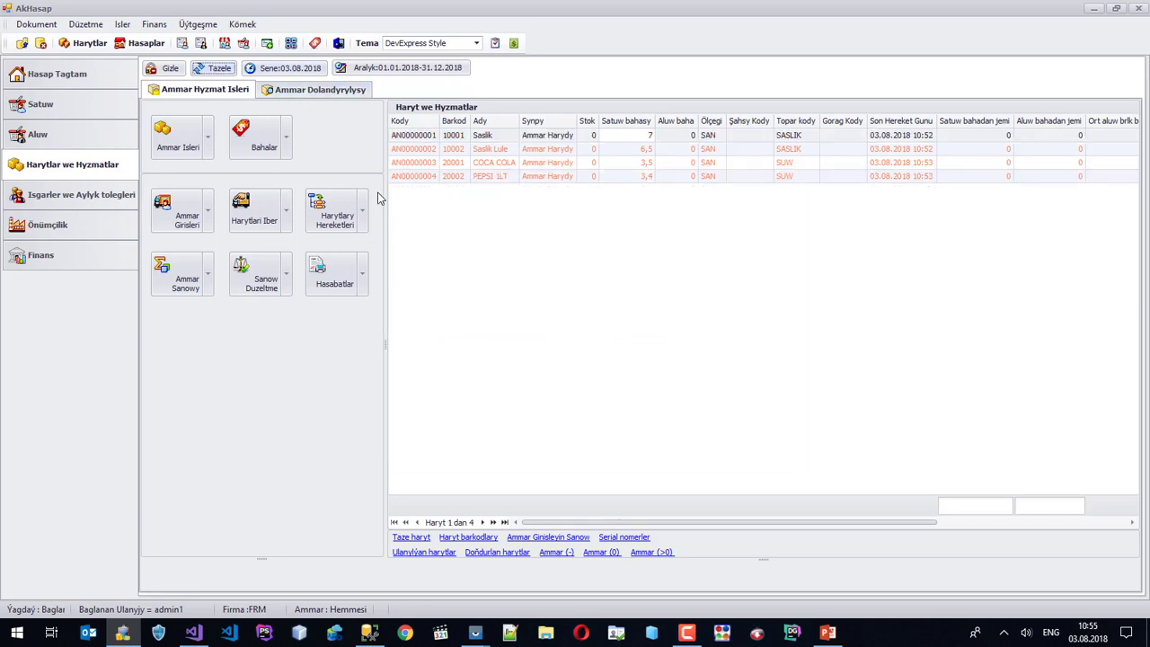
Open the cashiers list from the settings menu.
left_click(456, 164)
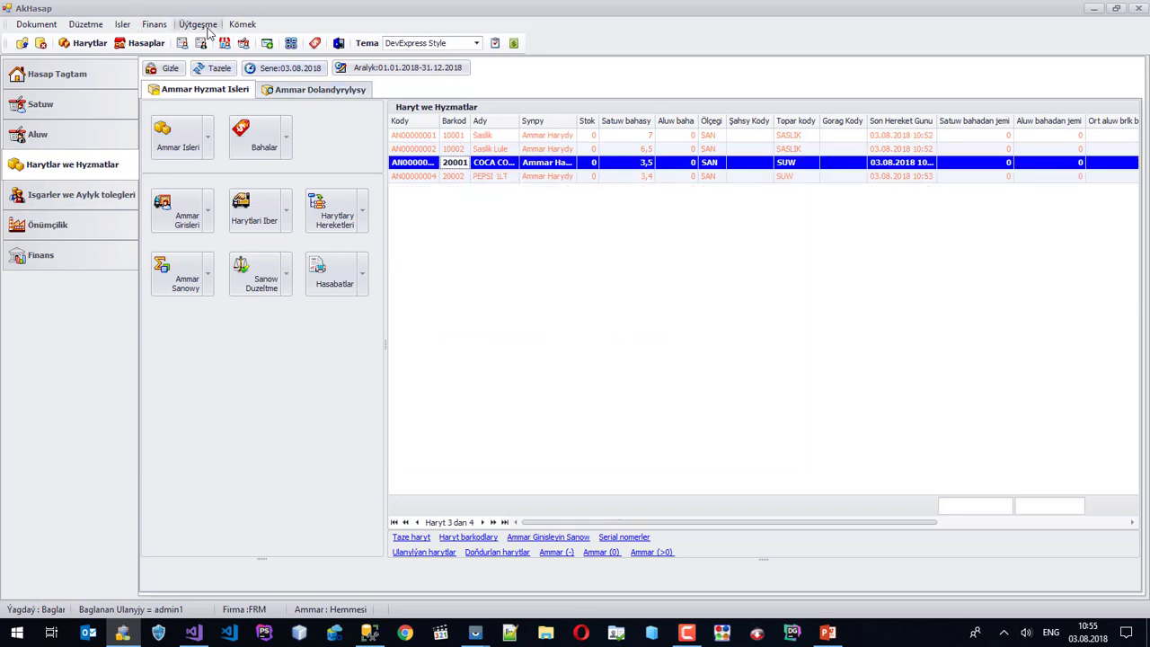
left_click(206, 27)
left_click(540, 251)
left_click(200, 26)
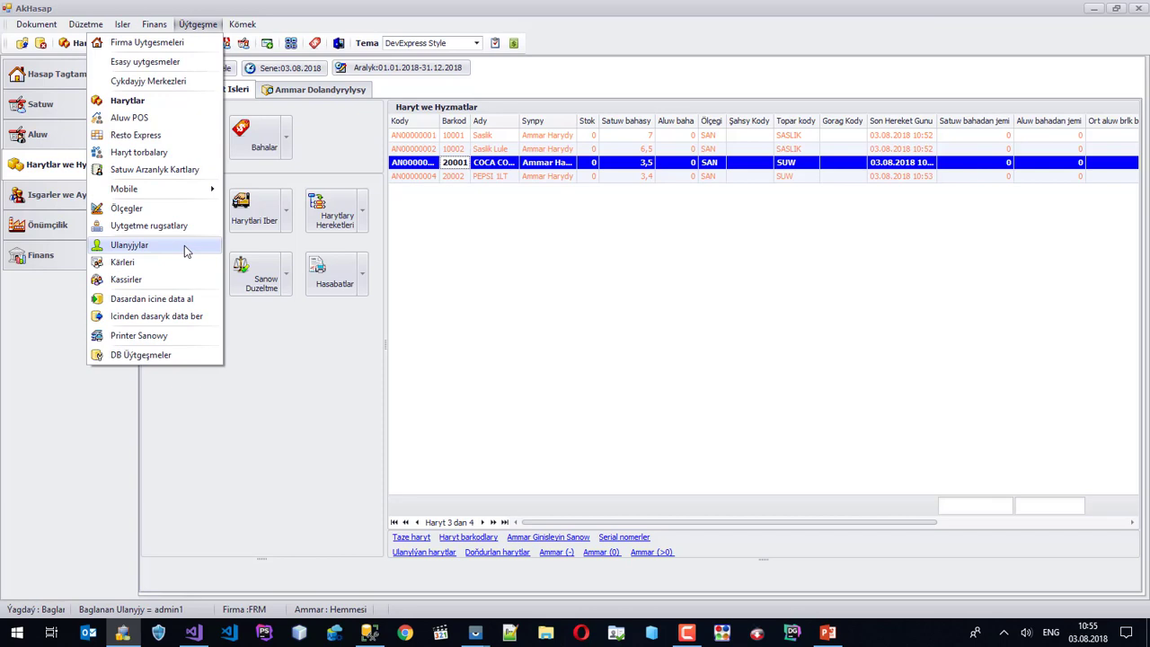
left_click(159, 279)
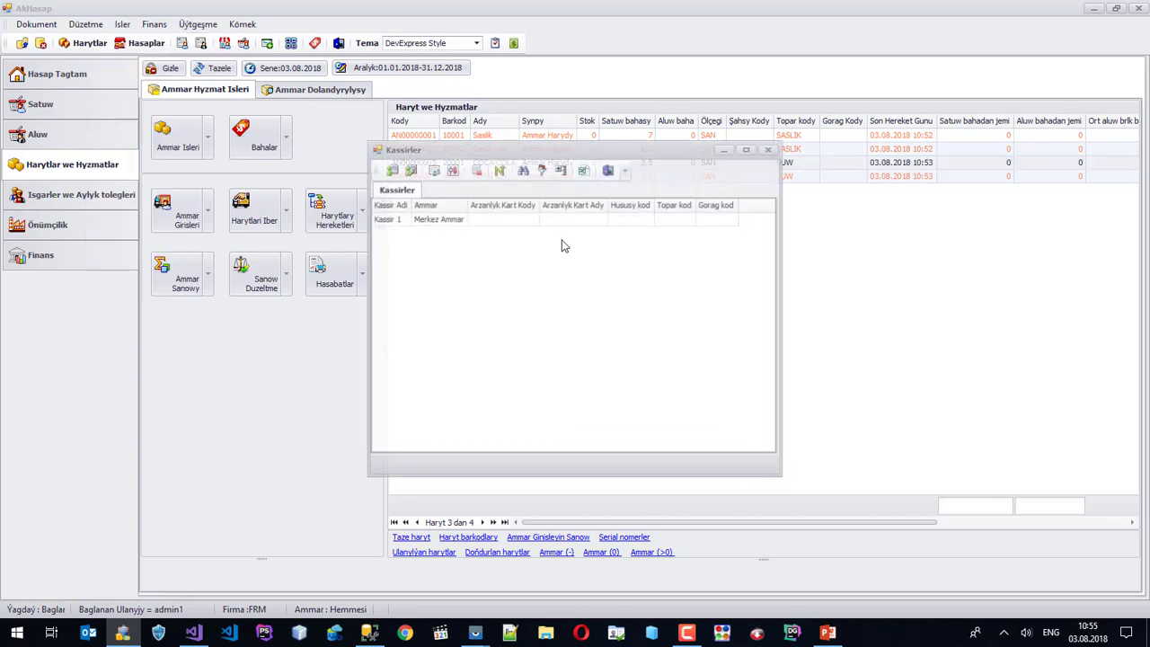
Give Kassir 1 discount card Nagt Kassa and cash register 62125100, then save it.
left_click(451, 224)
right_click(452, 224)
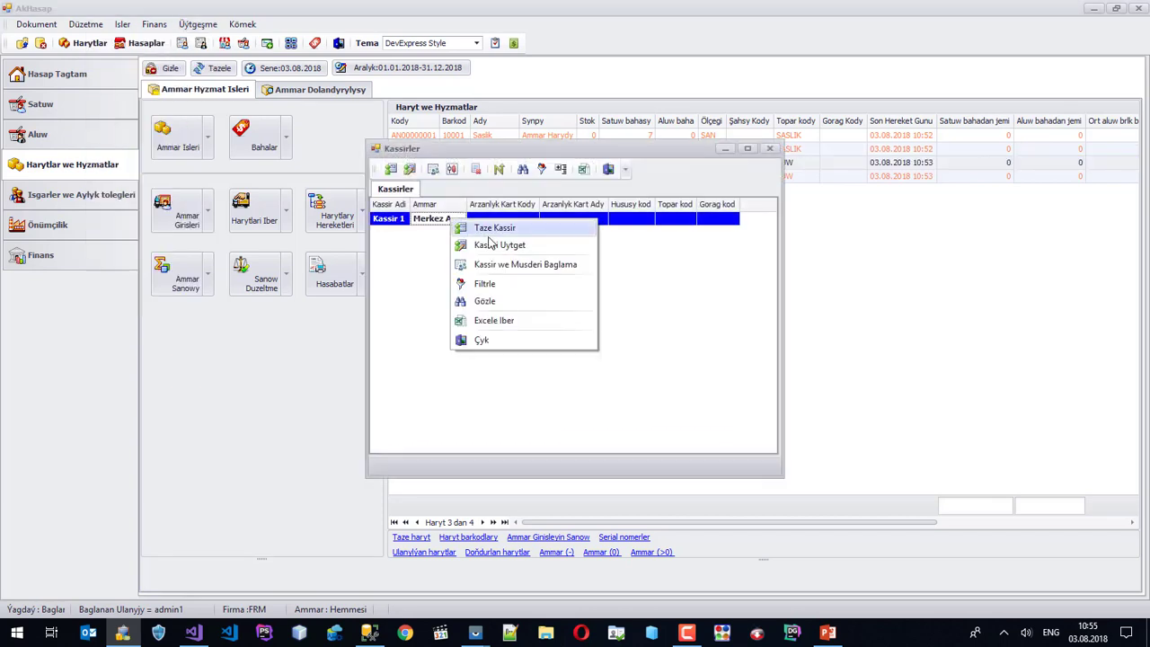
left_click(493, 244)
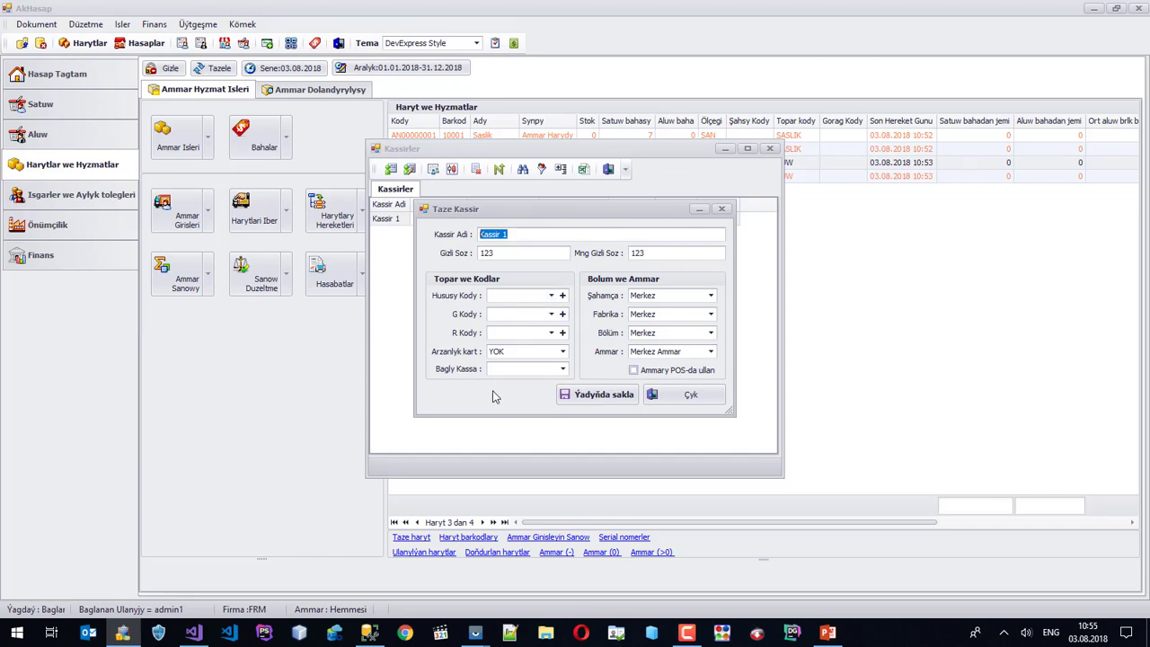
left_click(563, 353)
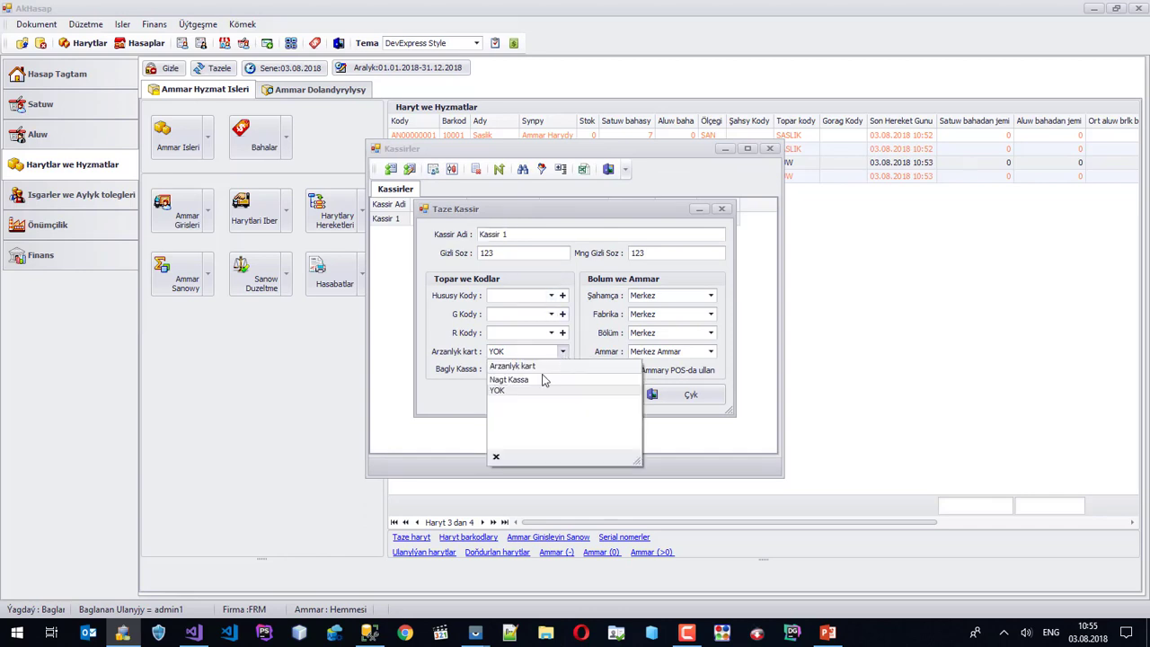
left_click(540, 382)
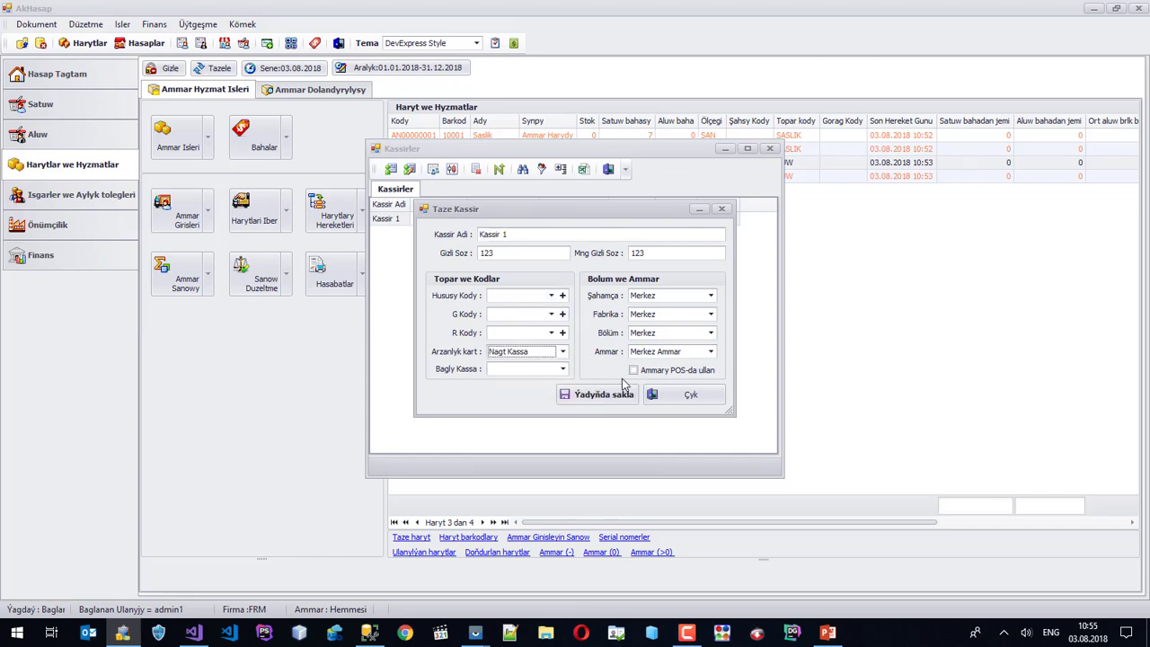
left_click(529, 371)
left_click(567, 398)
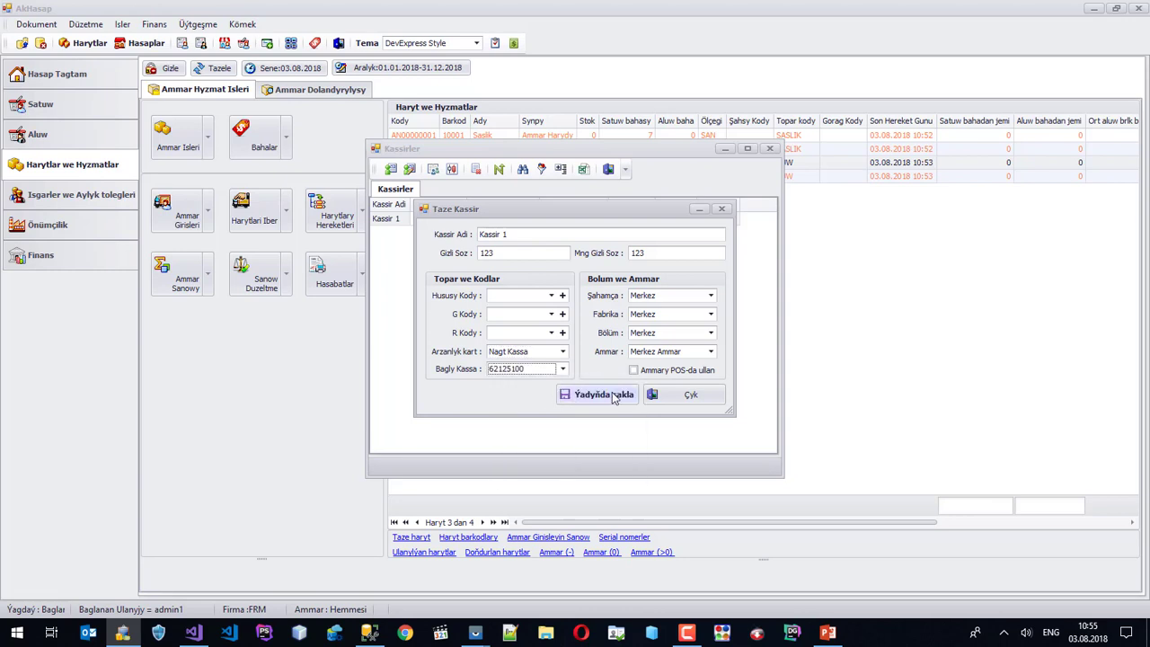
left_click(598, 400)
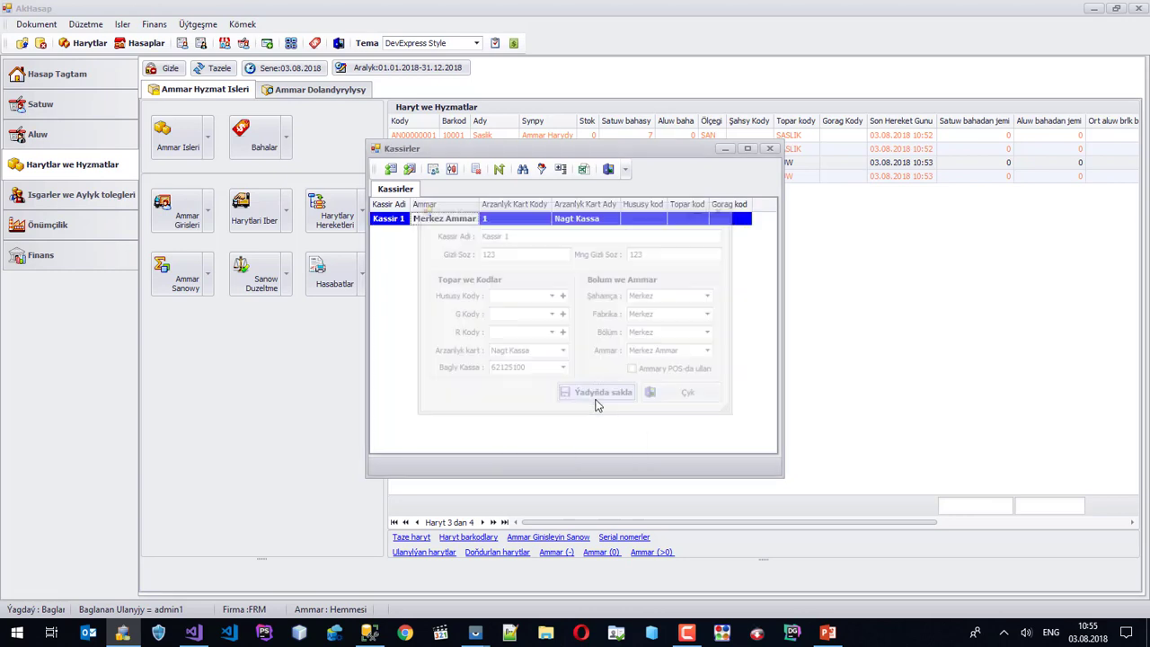
Create a new cashier named mekan with its two passwords and save it.
right_click(526, 286)
left_click(557, 291)
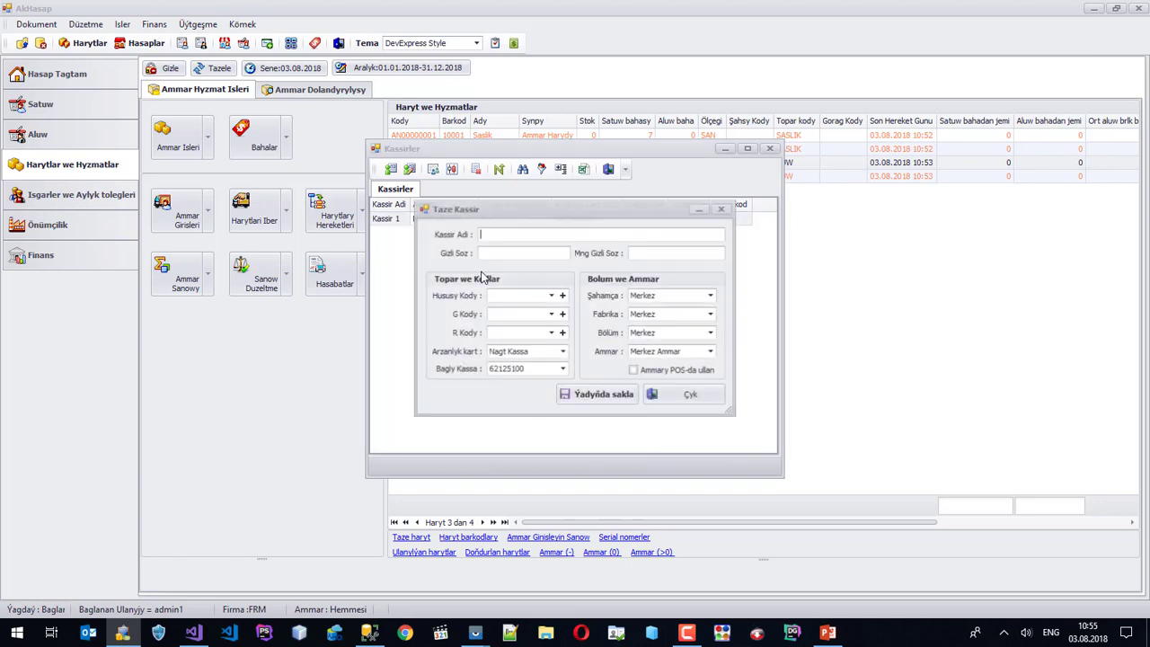
type("mekan")
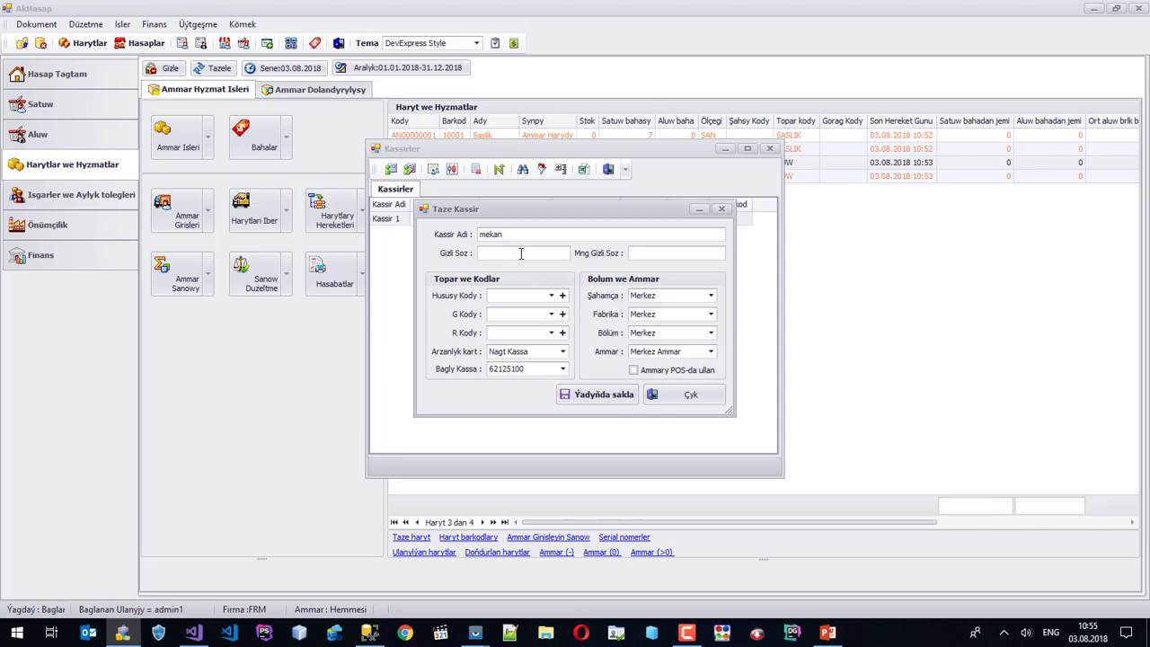
type("3")
left_click(651, 252)
type("123")
left_click(620, 396)
Reopen cashier mekan's record and start filling in its R Kody code.
left_click(508, 235)
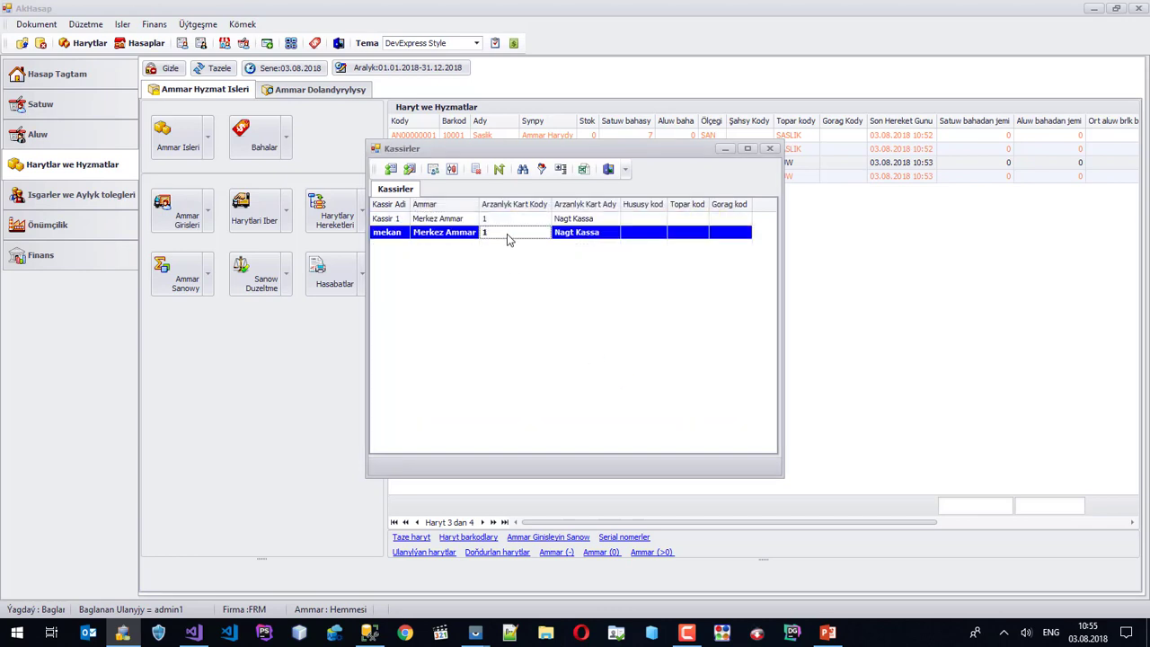
right_click(506, 238)
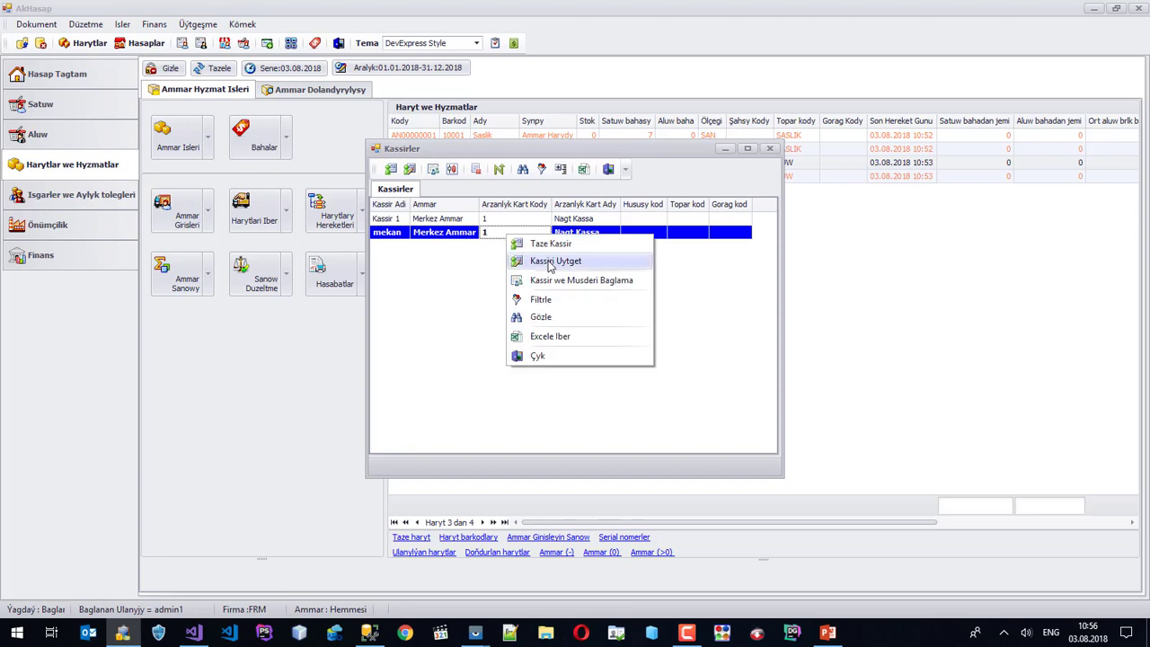
left_click(550, 260)
left_click(505, 334)
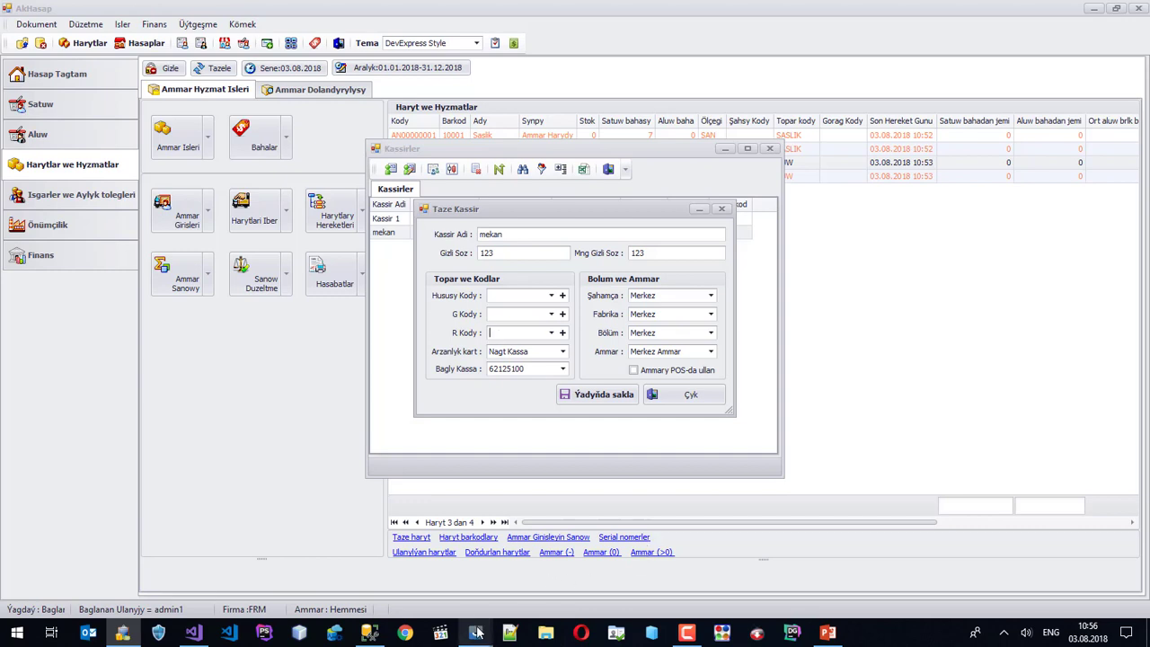
Open the About phone page in the SM G935F mirror to read the phone's IMEI.
mouse_move(477, 632)
left_click(525, 580)
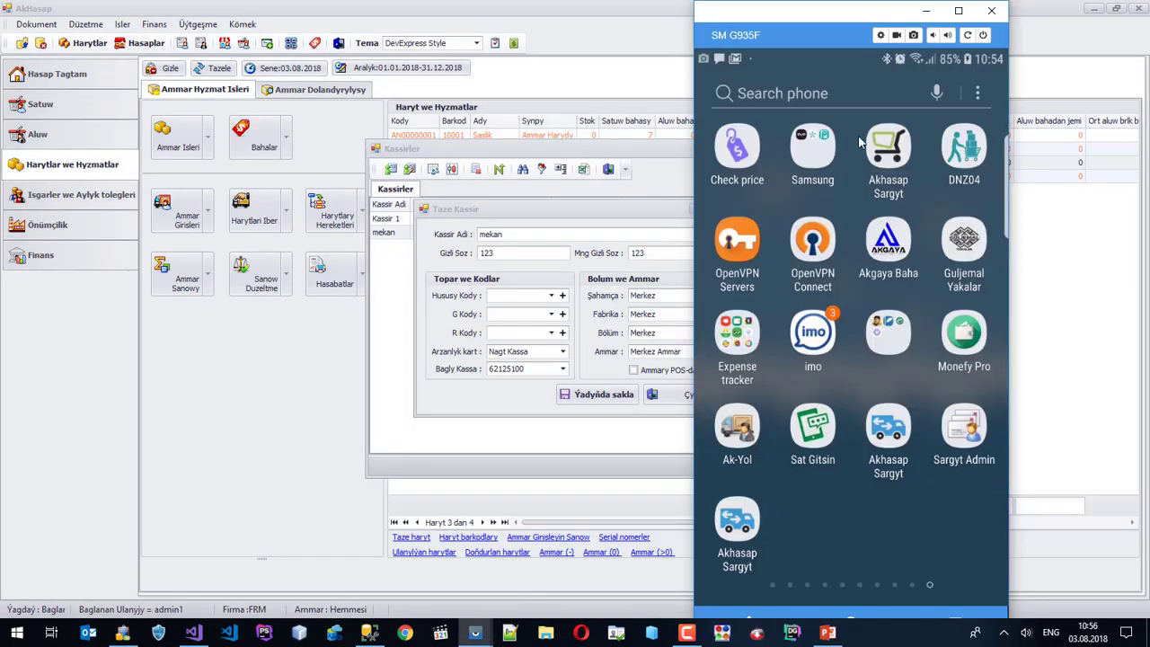
left_click_drag(975, 56, 986, 64)
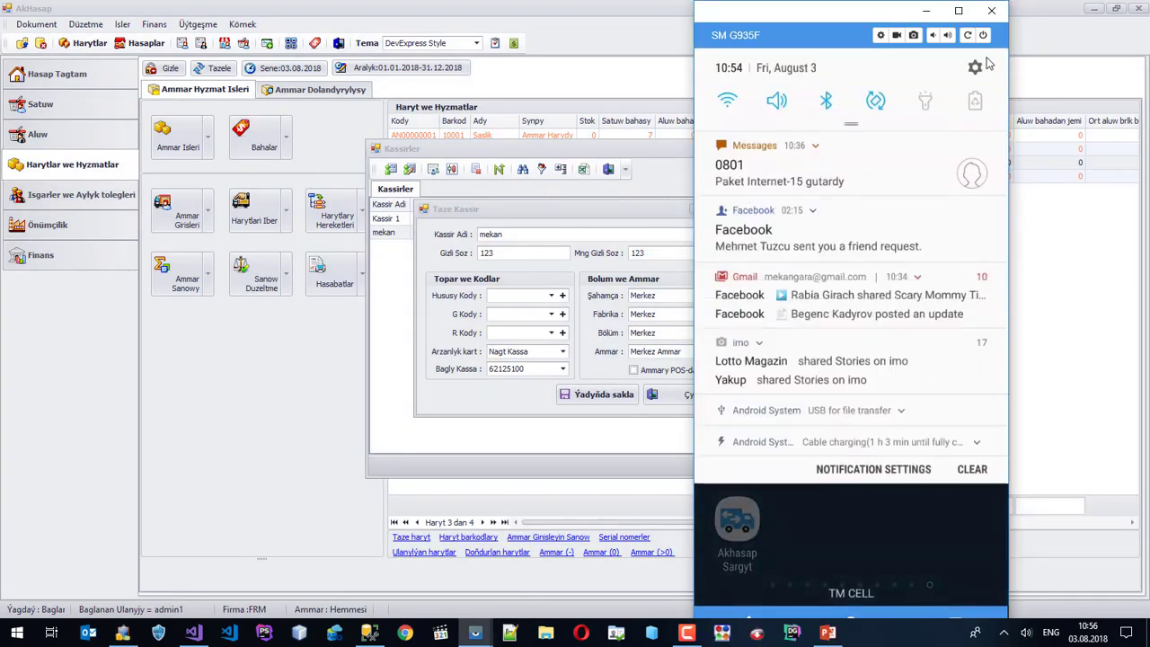
left_click(977, 66)
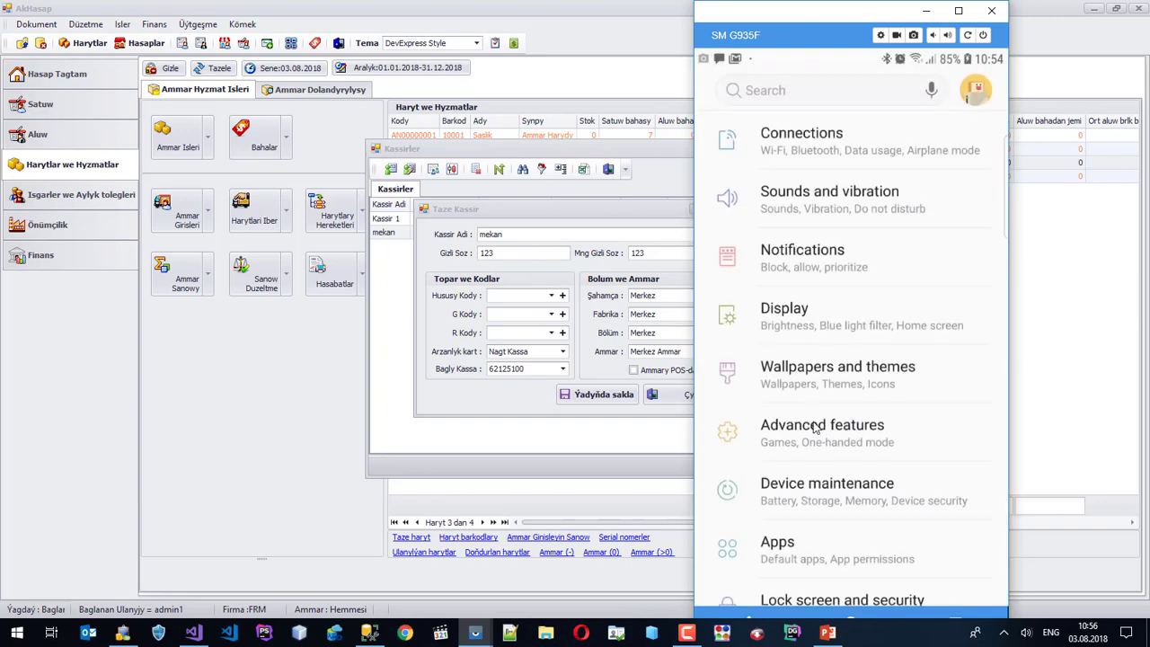
scroll(815, 418, "down", 5)
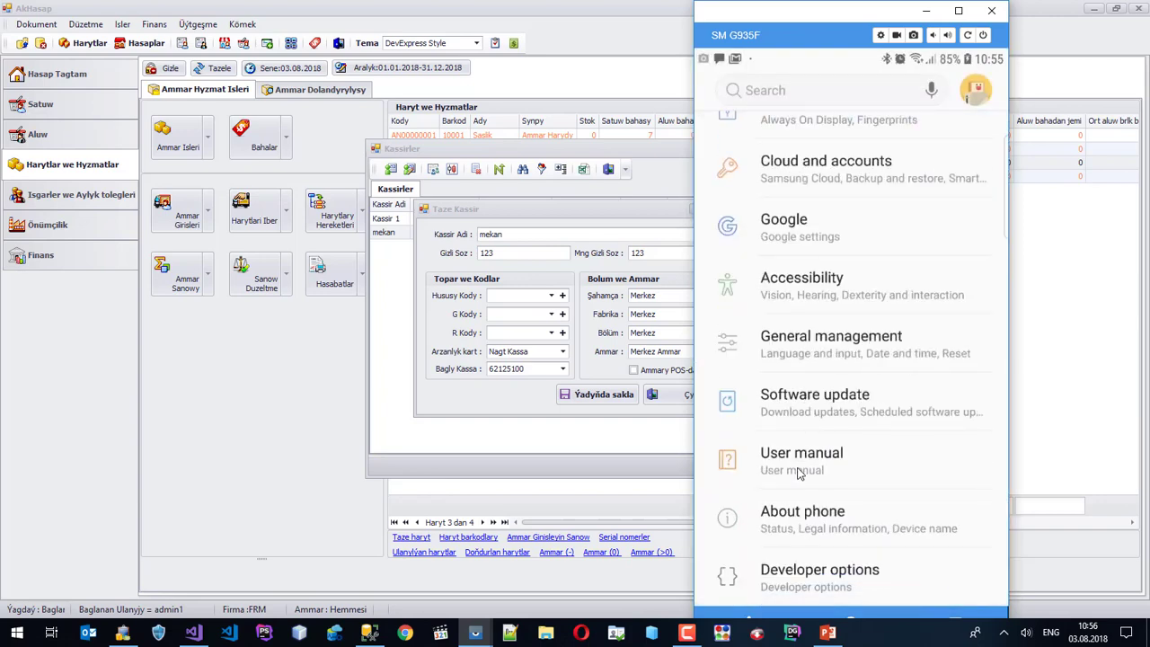
left_click(800, 530)
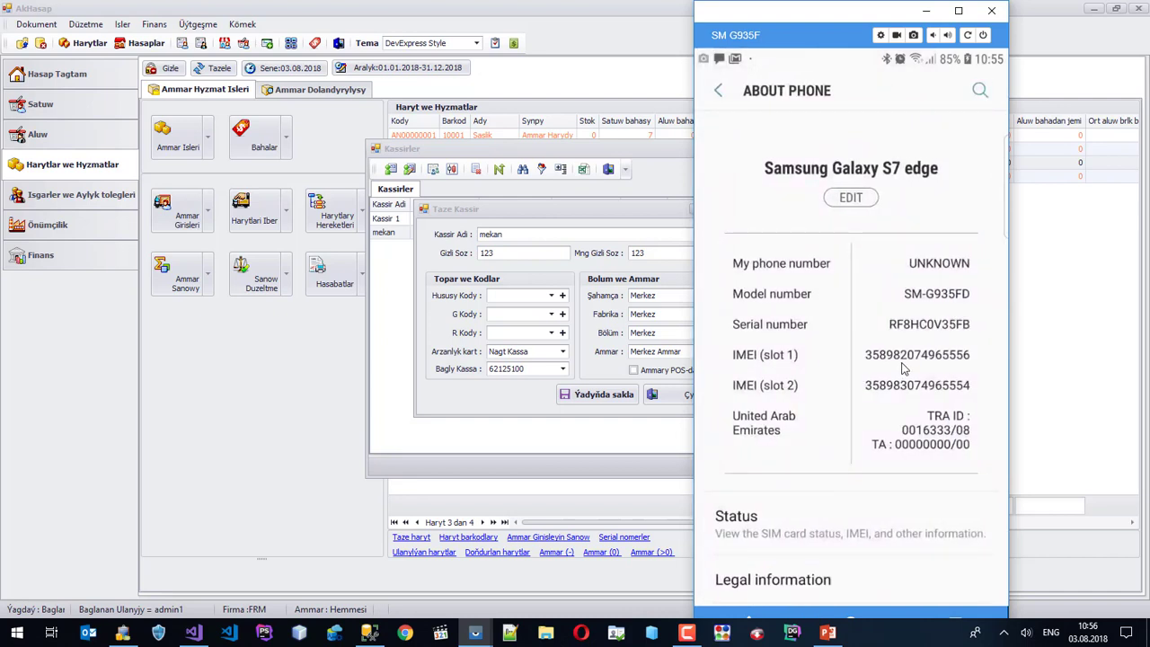
left_click(518, 334)
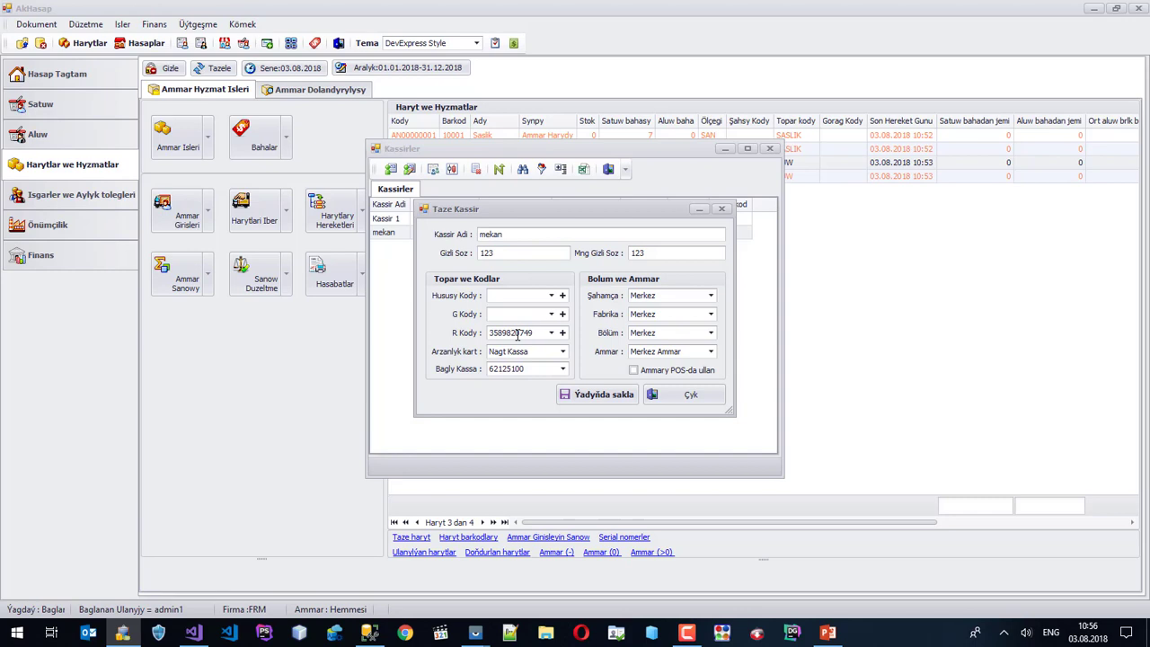
Finish entering the IMEI as mekan's R Kody, save, and widen the list and Gorag kod column.
type("556")
left_click(605, 394)
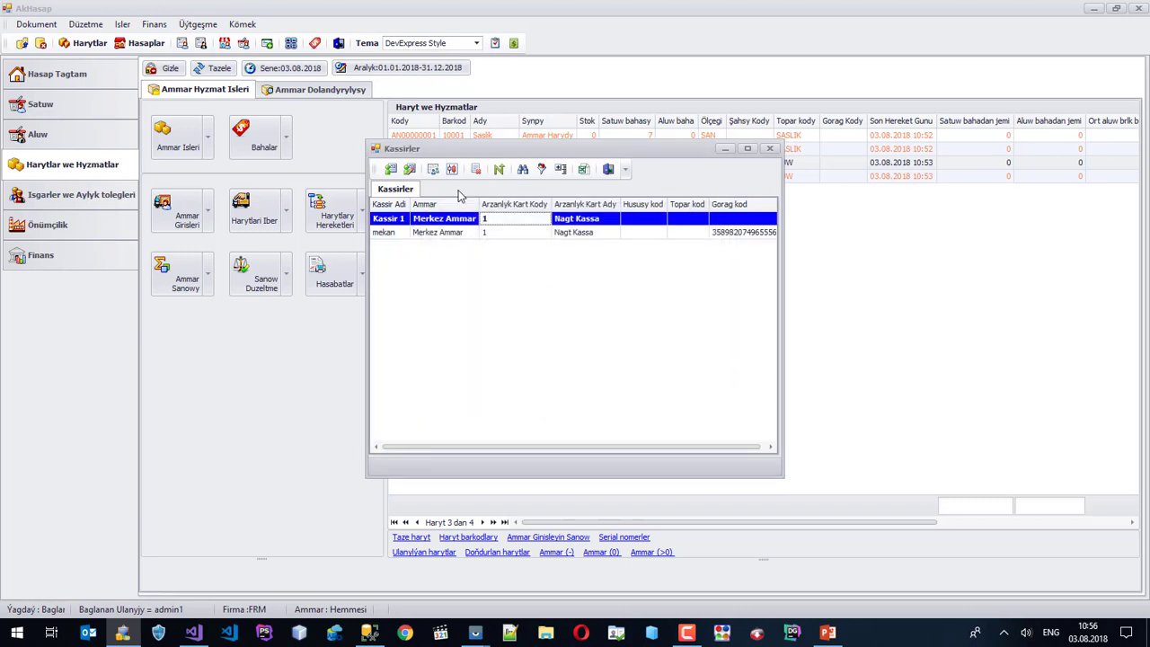
left_click_drag(782, 284, 841, 271)
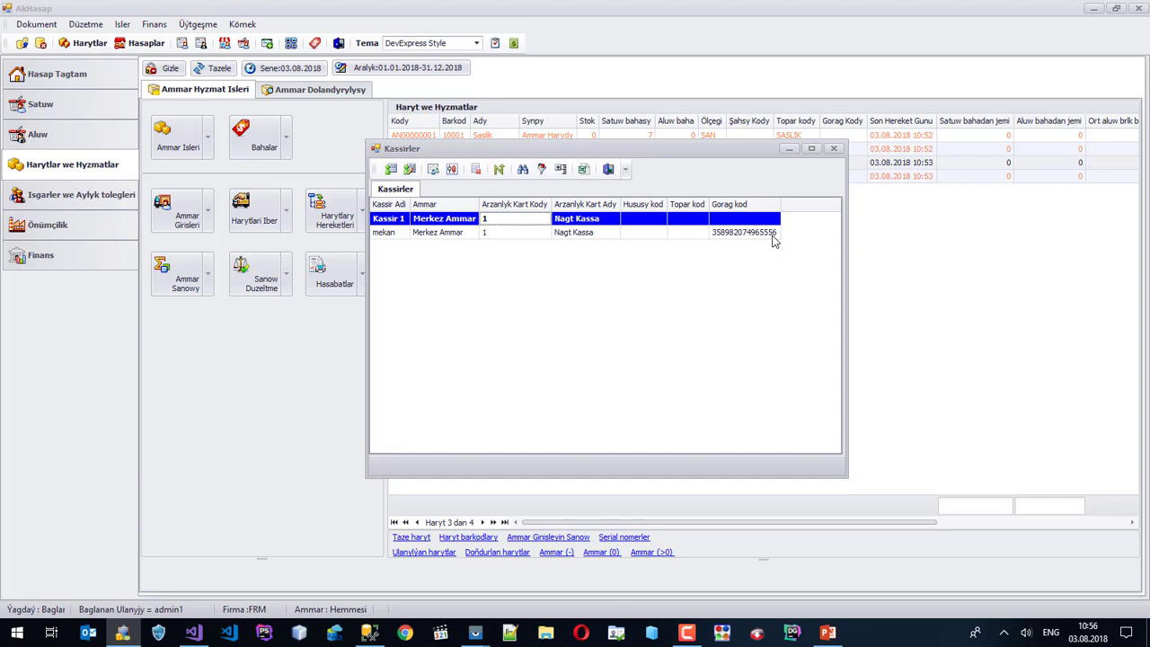
left_click(772, 235)
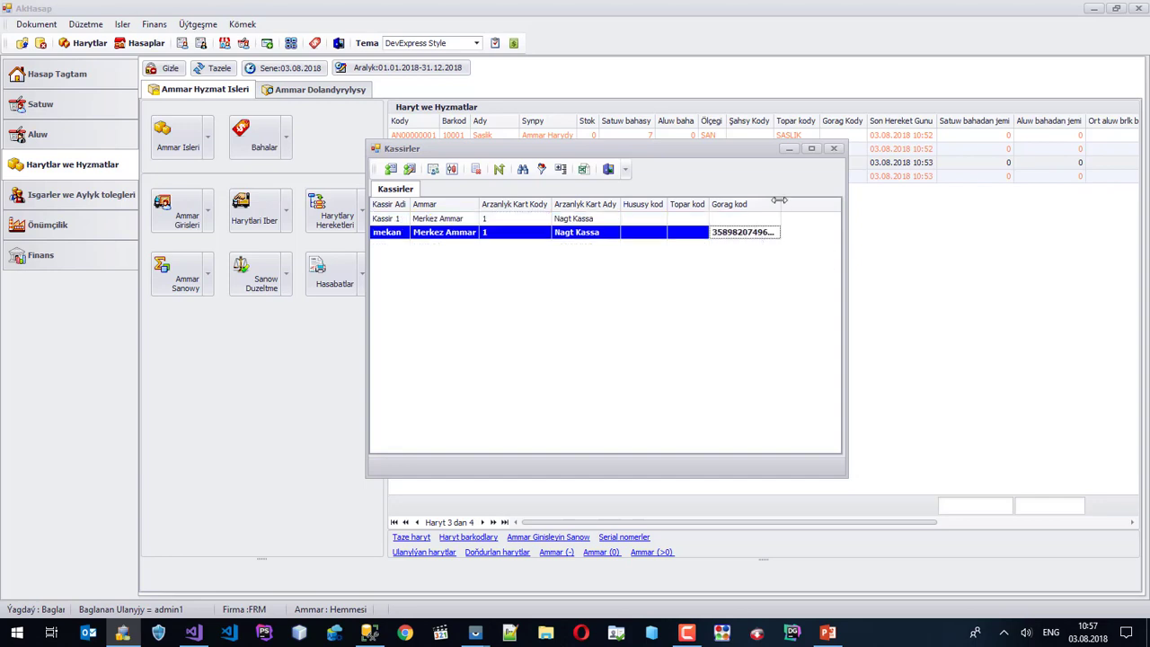
left_click_drag(780, 205, 789, 206)
left_click(433, 169)
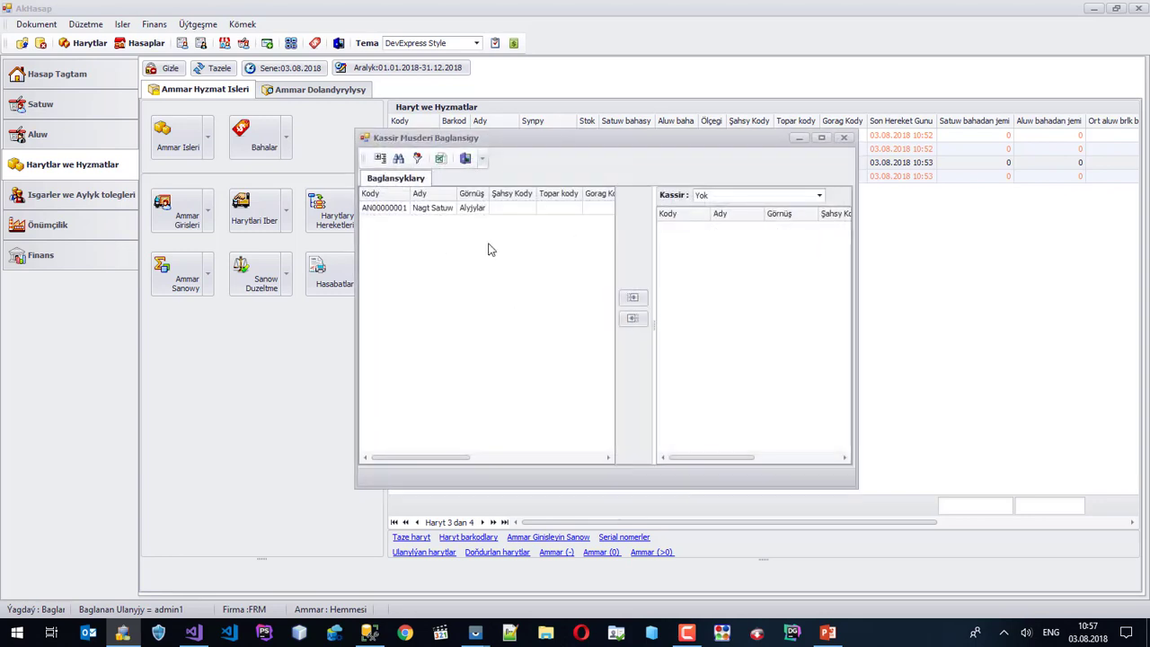
left_click(721, 197)
left_click(723, 239)
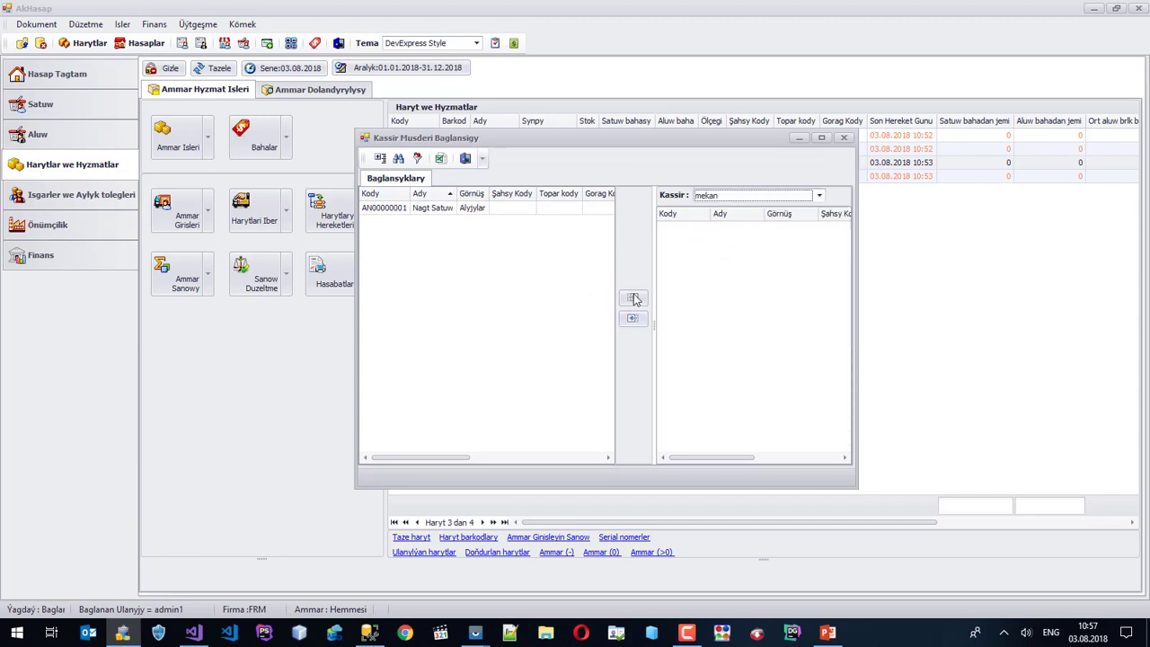
double_click(453, 209)
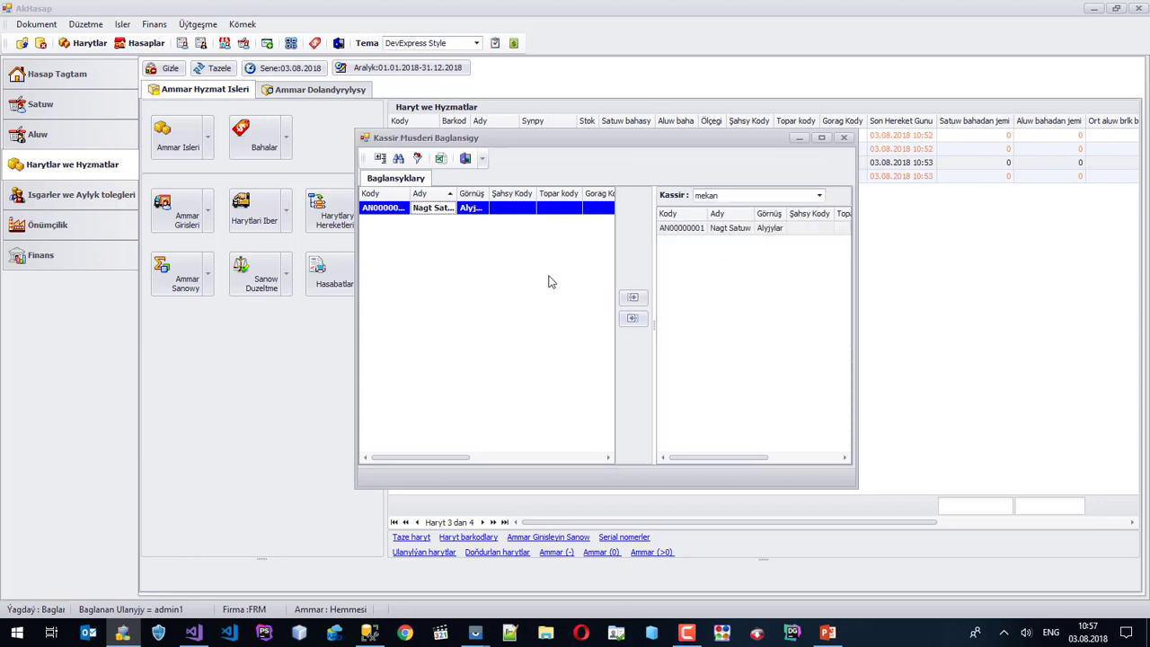
left_click(843, 138)
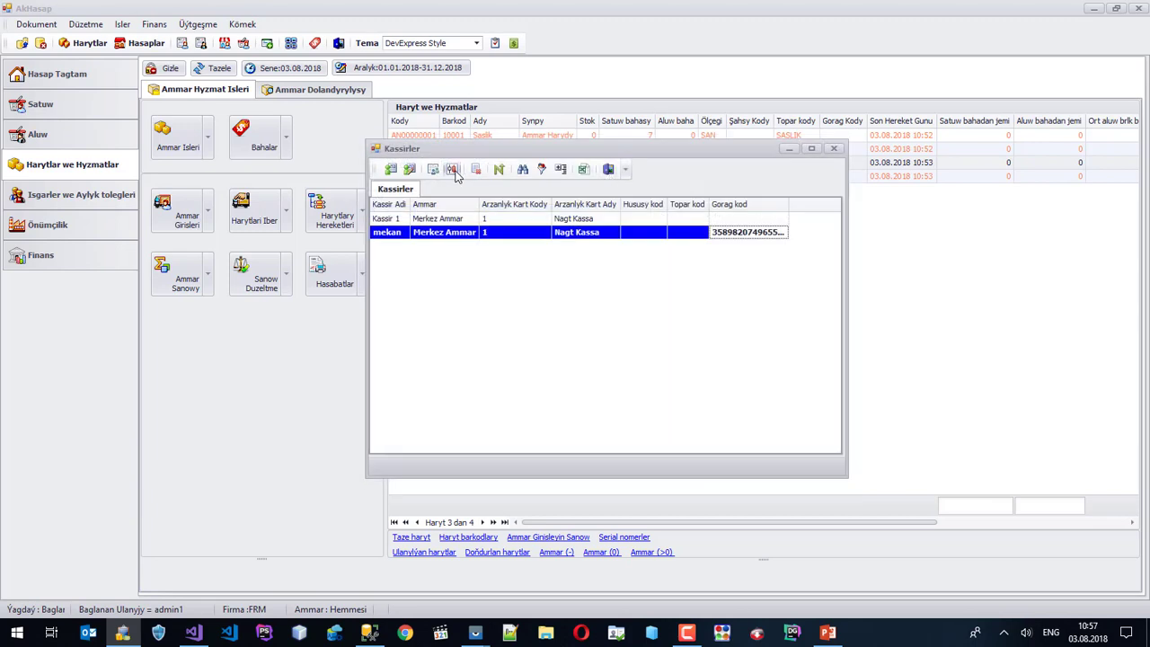
left_click(452, 169)
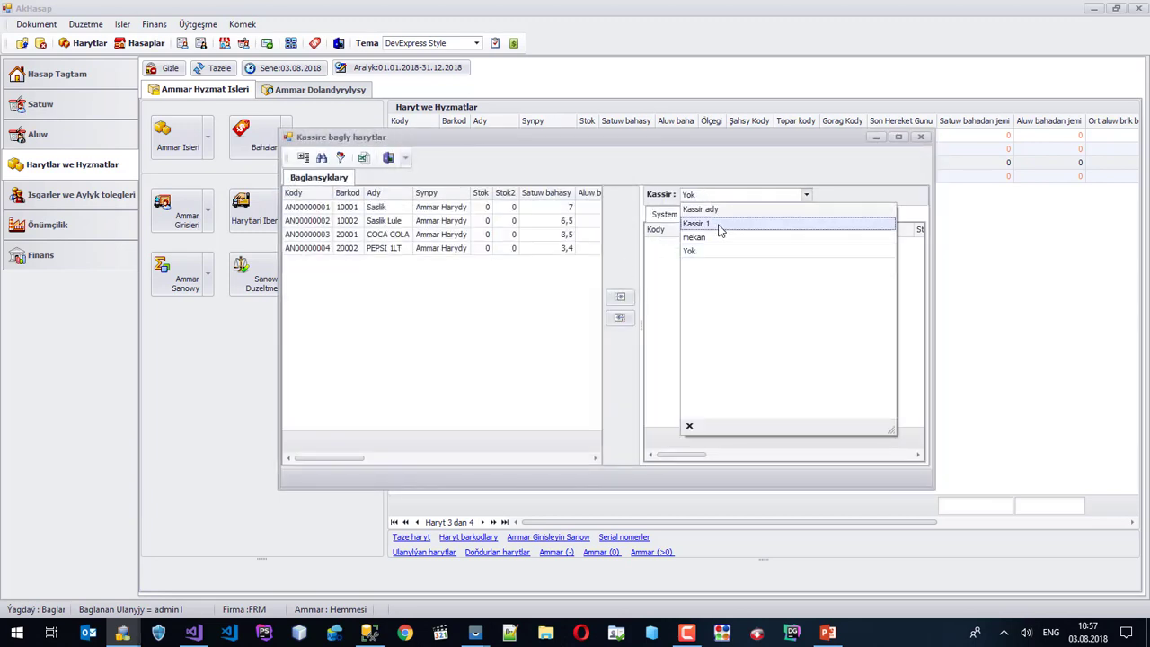
Link all four products, Saslik through PEPSI 1LT, to cashier mekan and show its Online list.
left_click(710, 239)
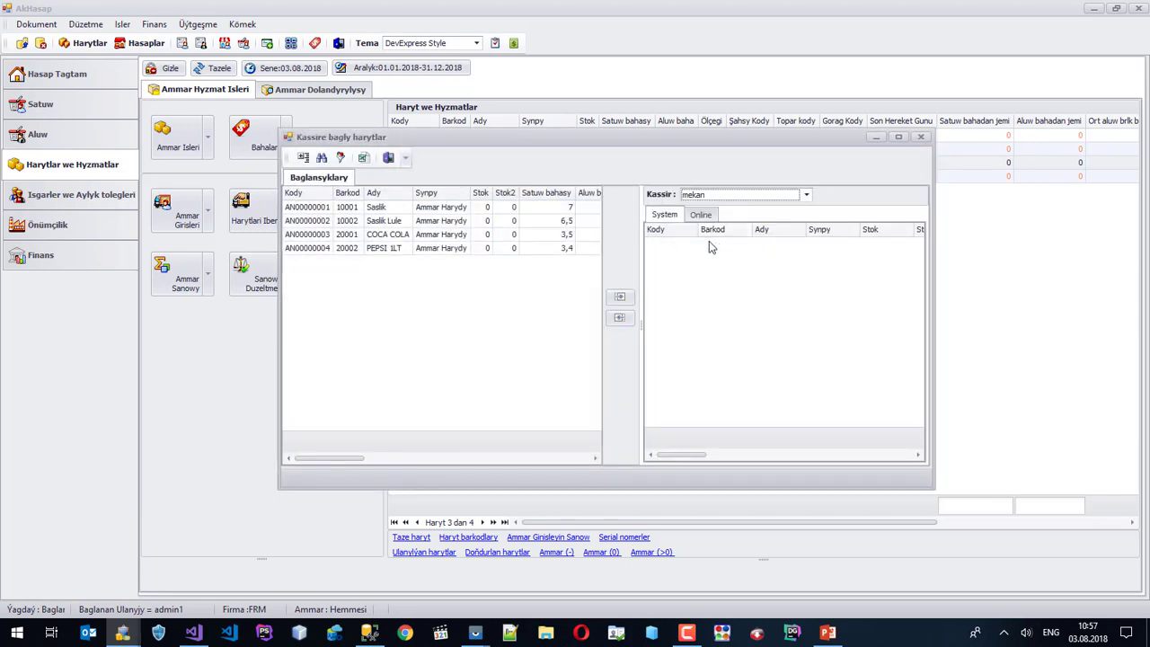
left_click(374, 209)
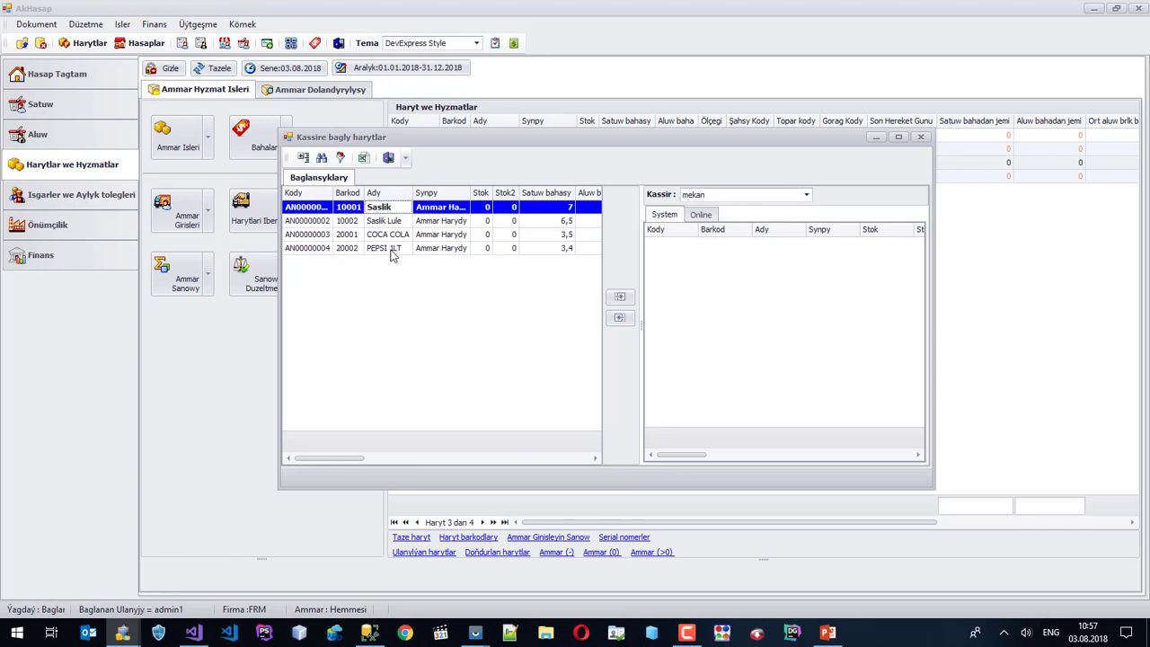
left_click(393, 250, "shift")
left_click(618, 299)
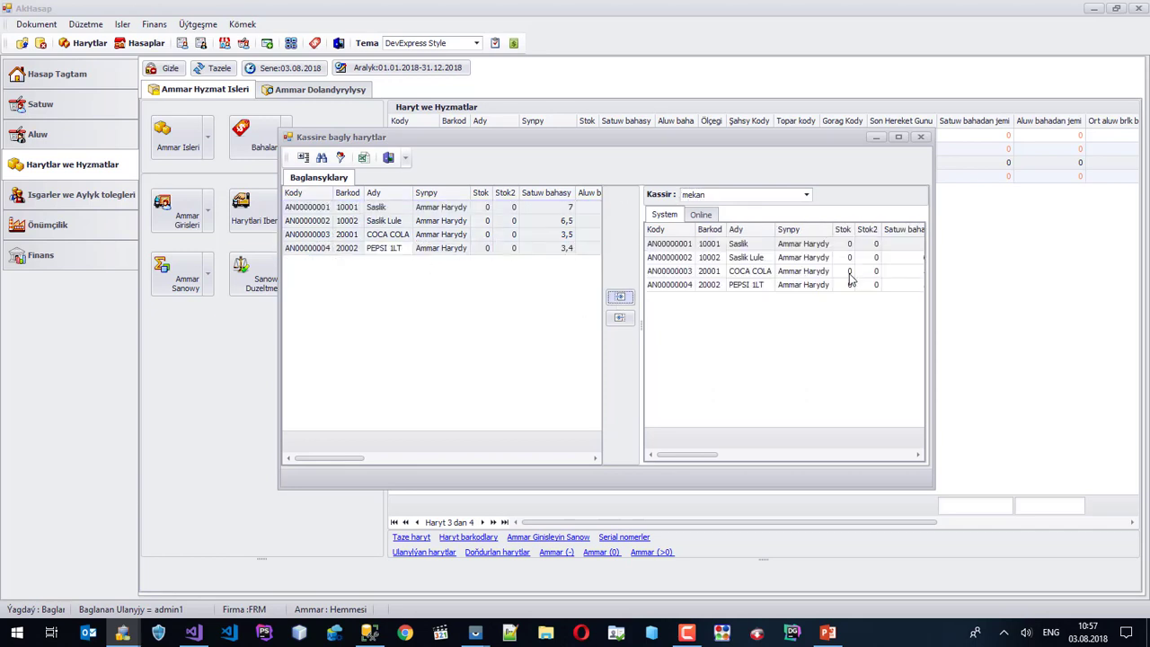
left_click(702, 217)
right_click(736, 286)
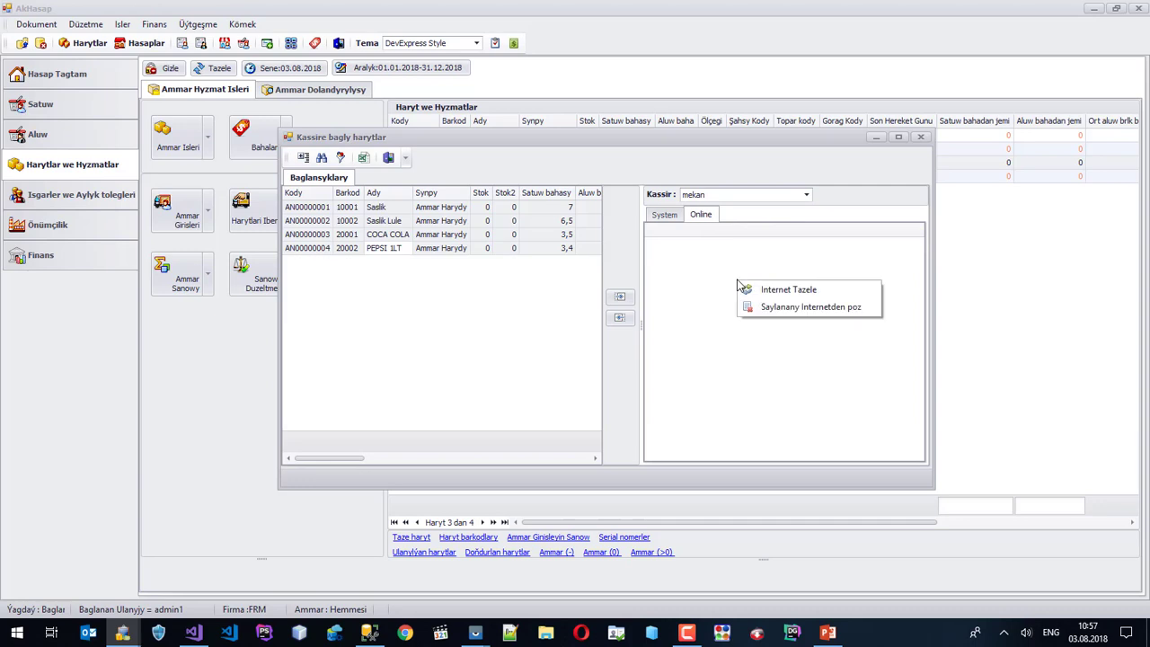
Refresh mekan's online list and delete the first online entries from the server.
left_click(742, 288)
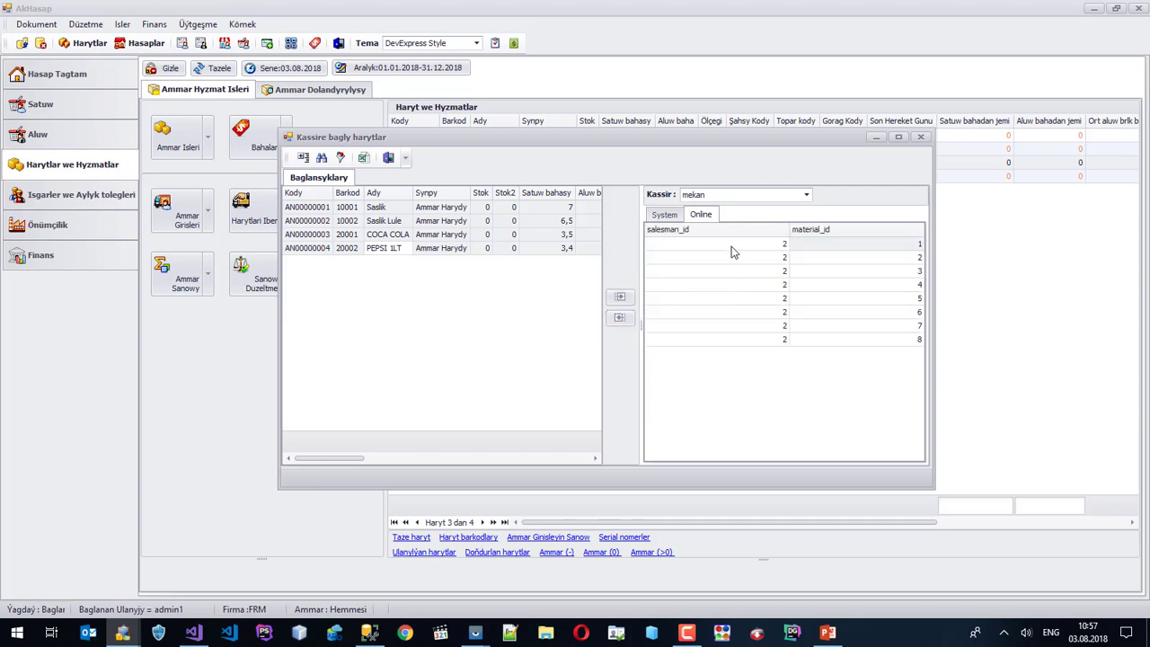
left_click(731, 245)
right_click(731, 246)
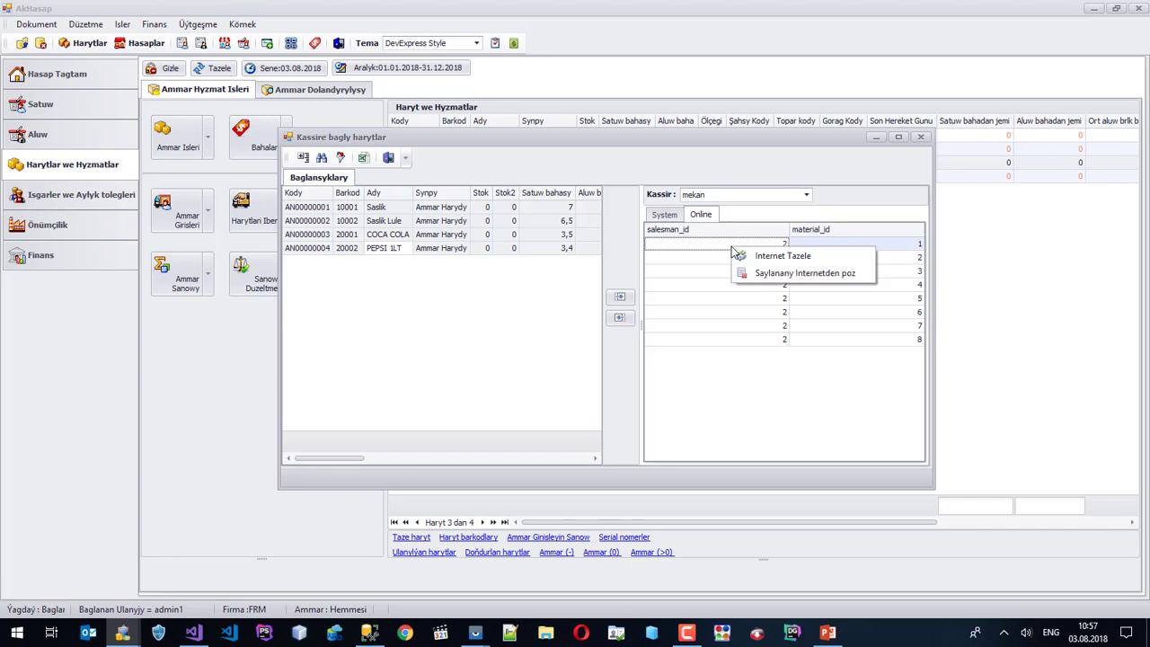
left_click(771, 274)
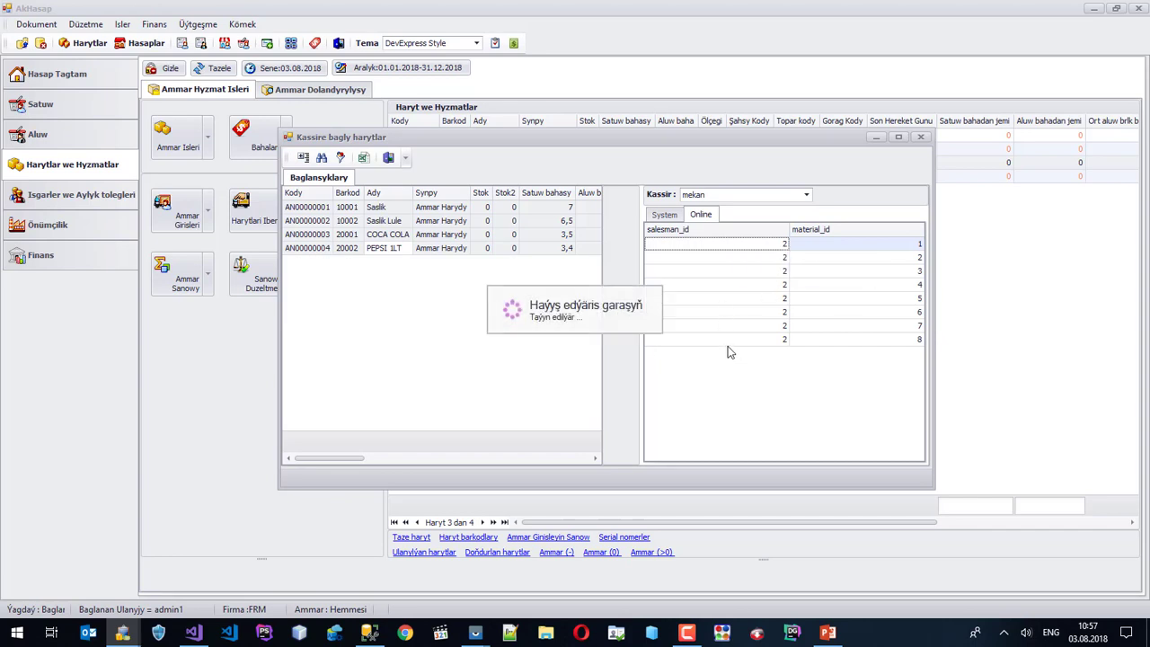
left_click(729, 325)
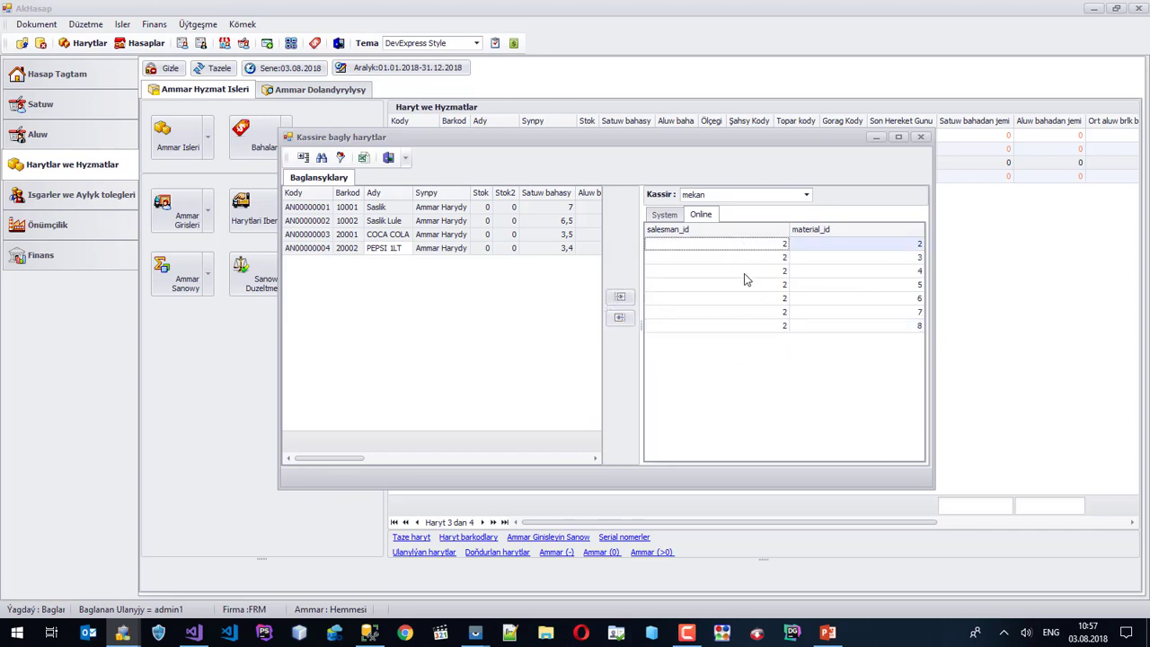
left_click(744, 327)
right_click(745, 327)
left_click(757, 245)
right_click(756, 245)
left_click(785, 273)
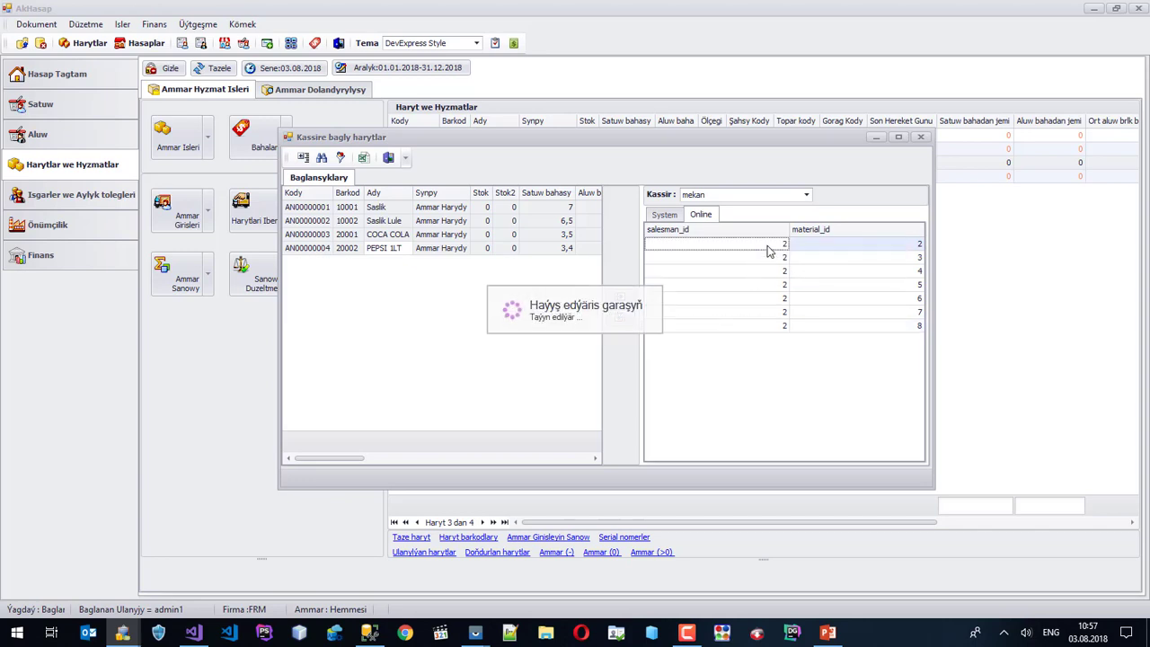
Delete the remaining online entries, including materials 3, 4 and 7, from the server.
right_click(768, 250)
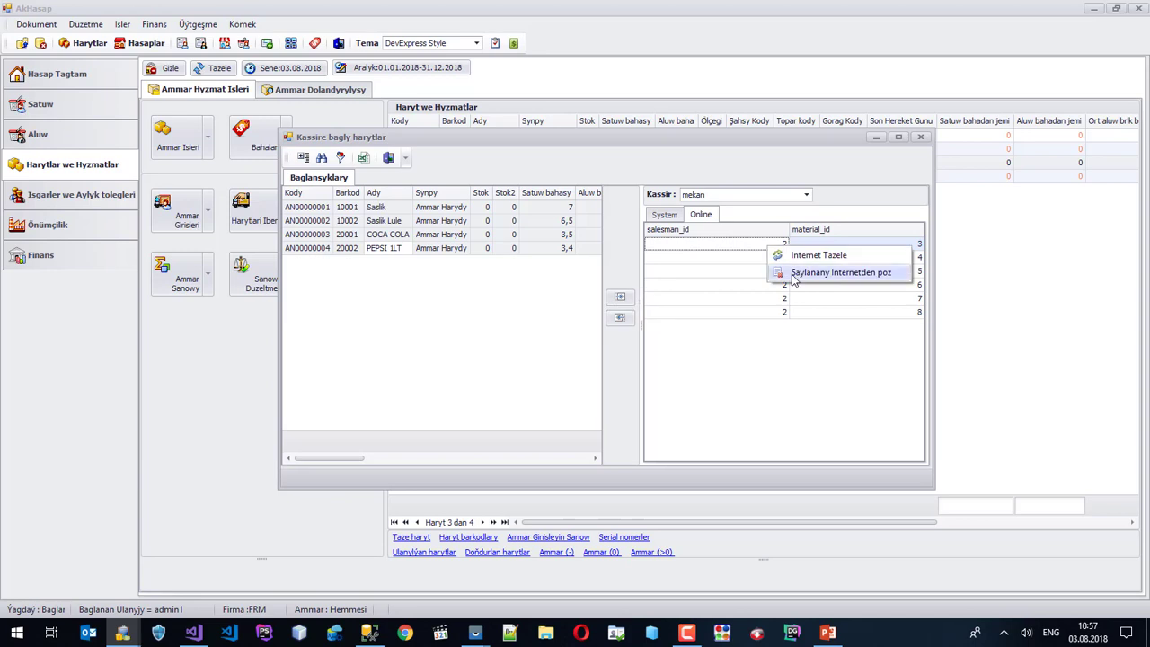
left_click(785, 272)
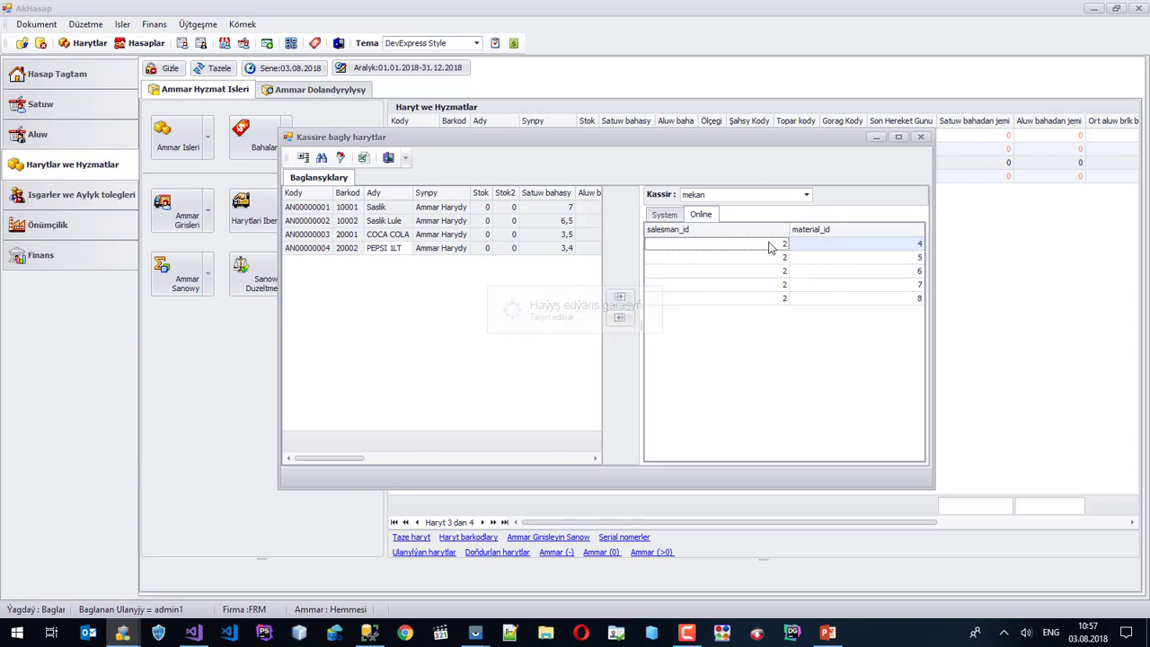
right_click(770, 248)
left_click(783, 270)
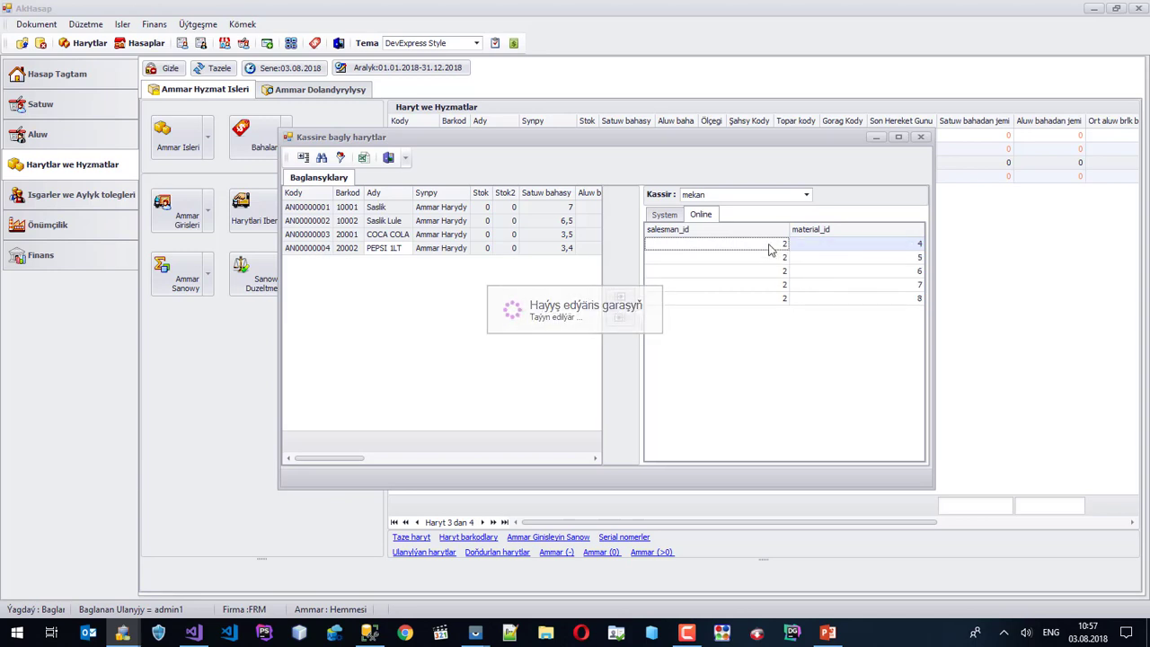
right_click(770, 249)
left_click(785, 270)
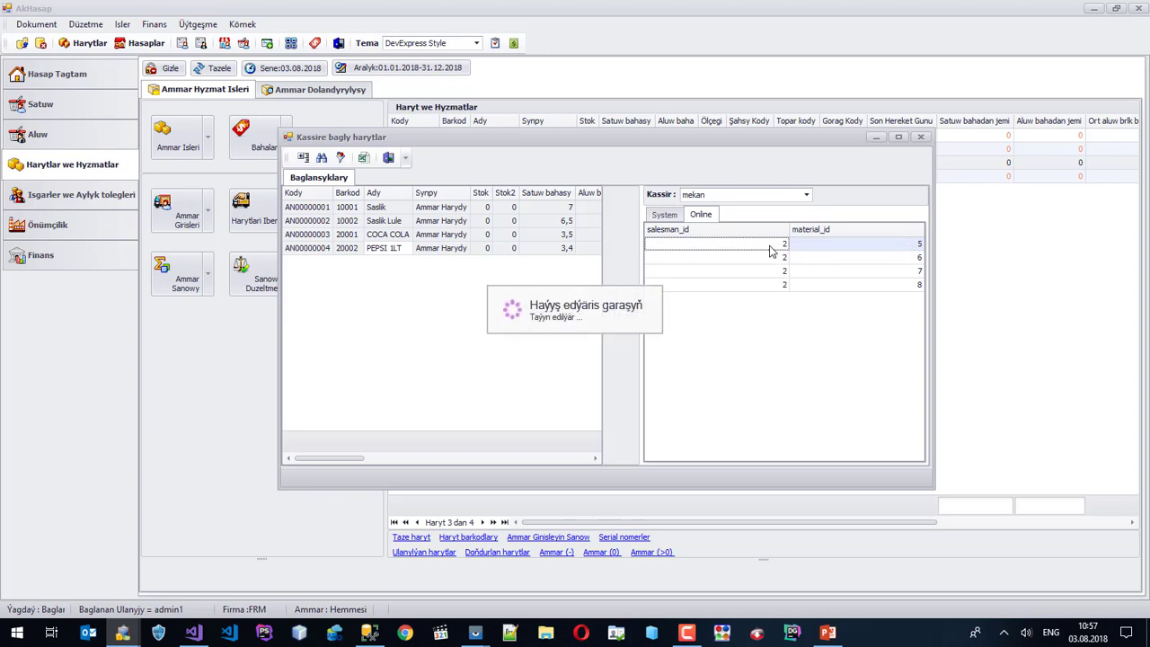
right_click(770, 248)
left_click(802, 273)
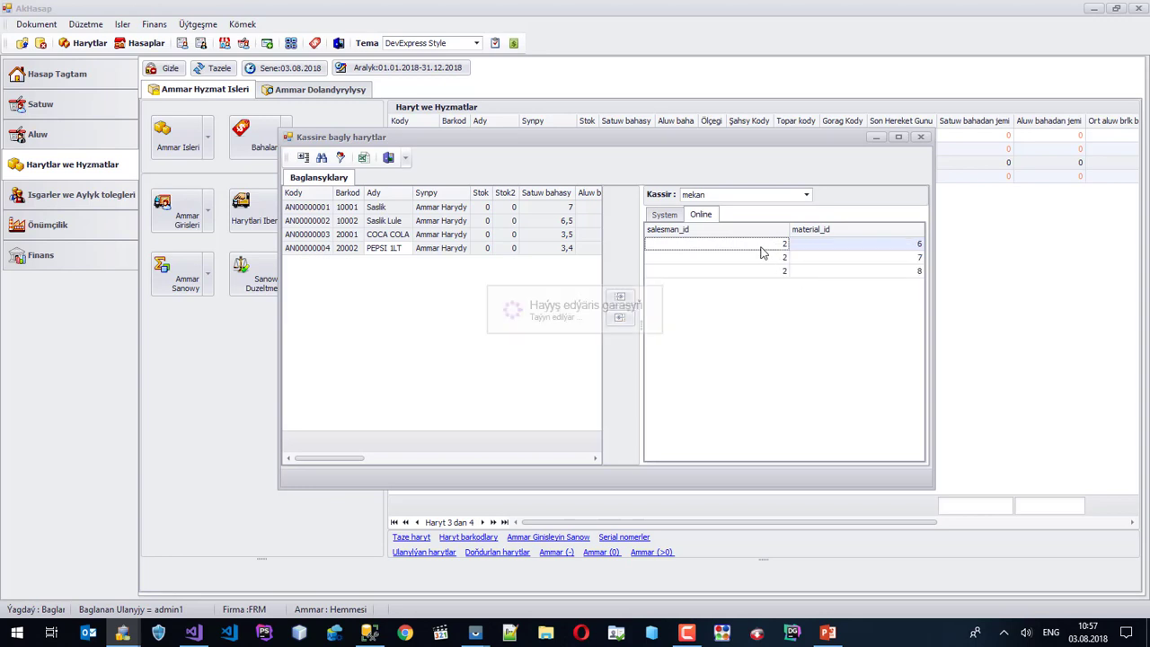
right_click(760, 249)
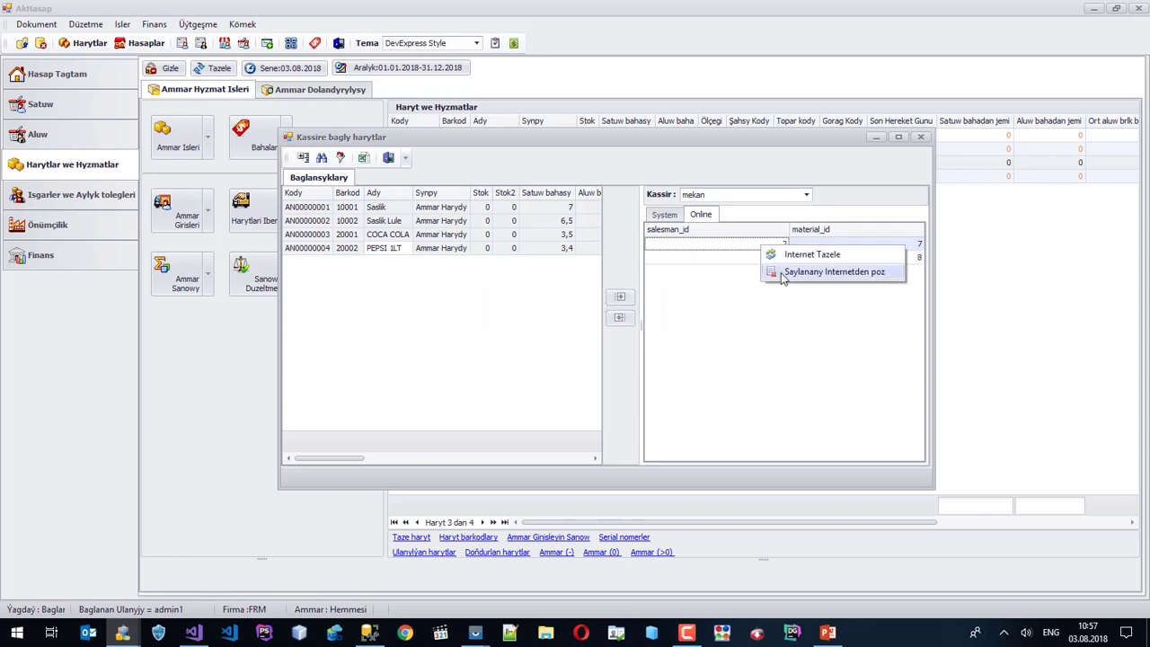
left_click(777, 271)
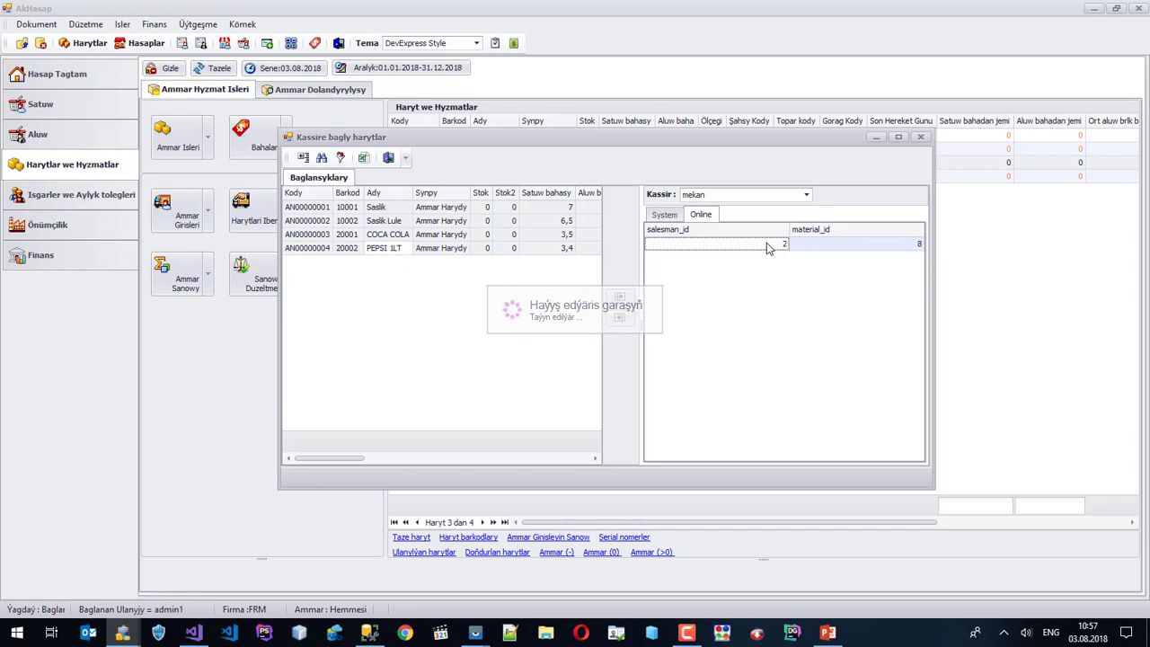
right_click(766, 247)
left_click(793, 269)
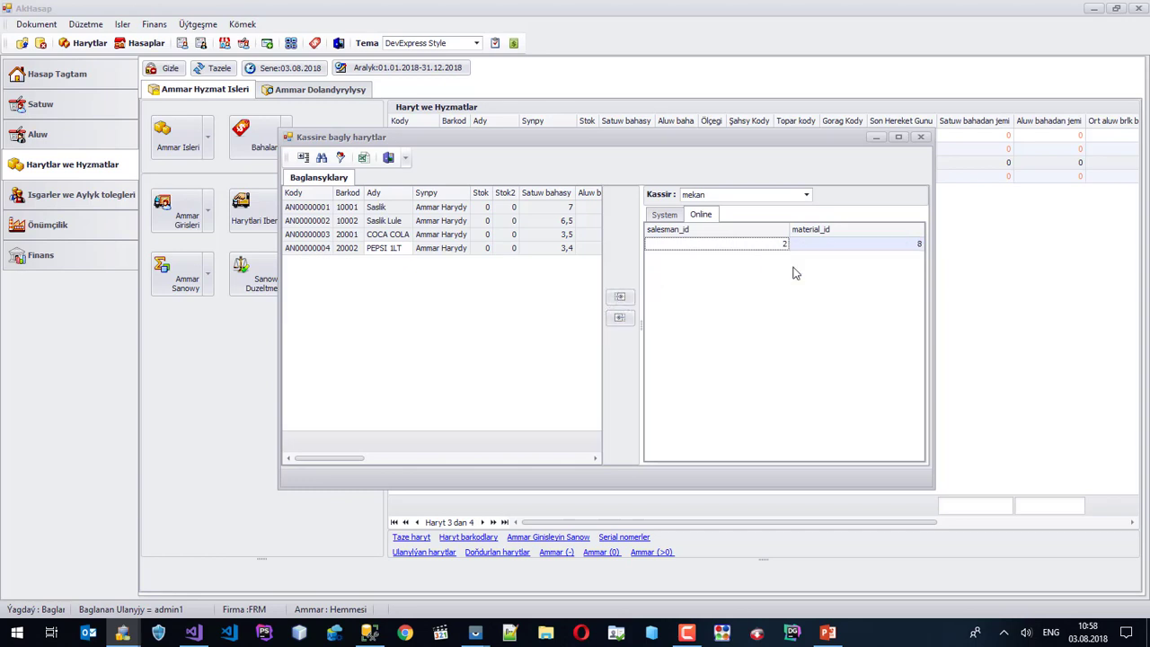
Send all four of mekan's System items, starting with Saslik, online.
left_click(665, 217)
left_click(759, 250)
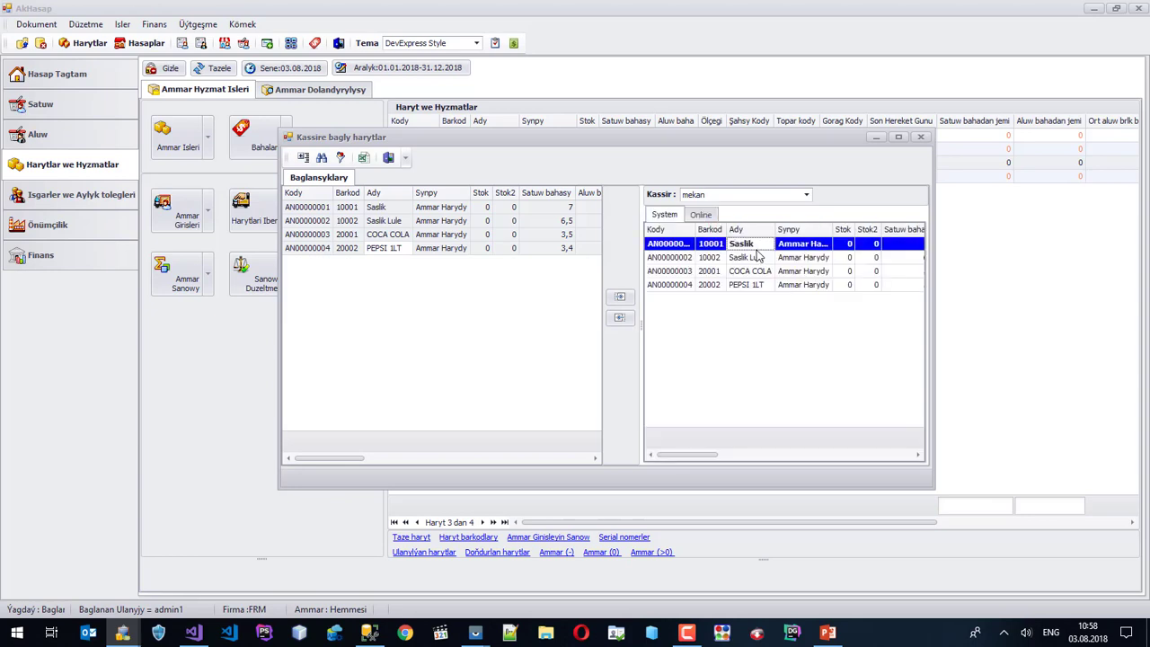
left_click(754, 285, "shift")
right_click(753, 287)
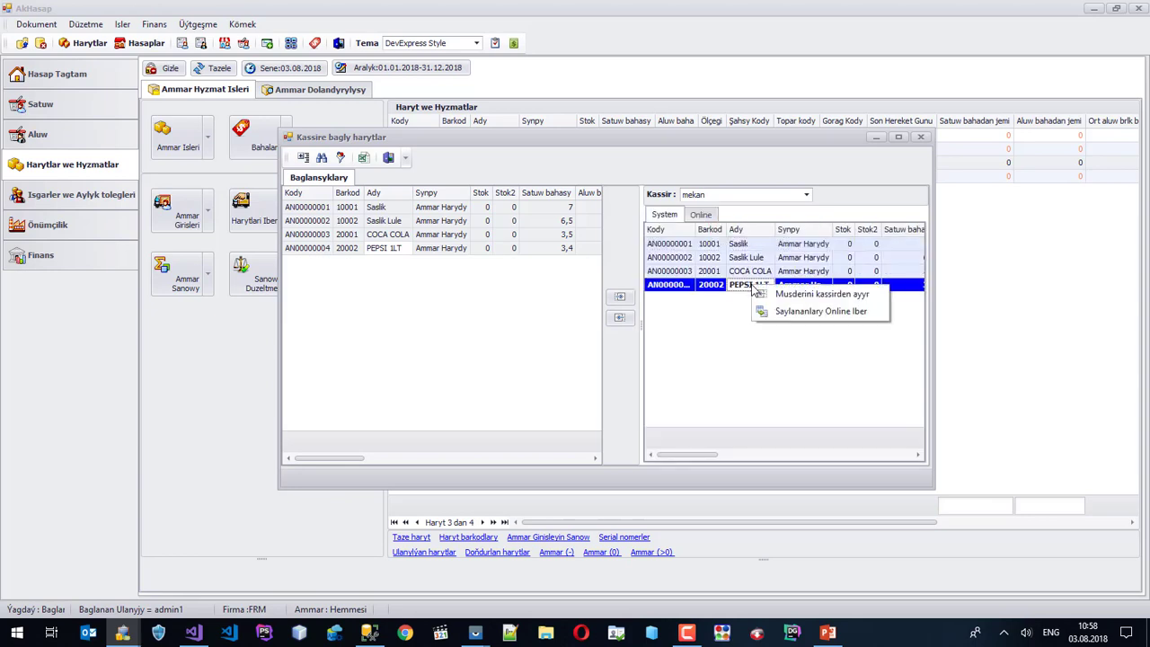
left_click(810, 312)
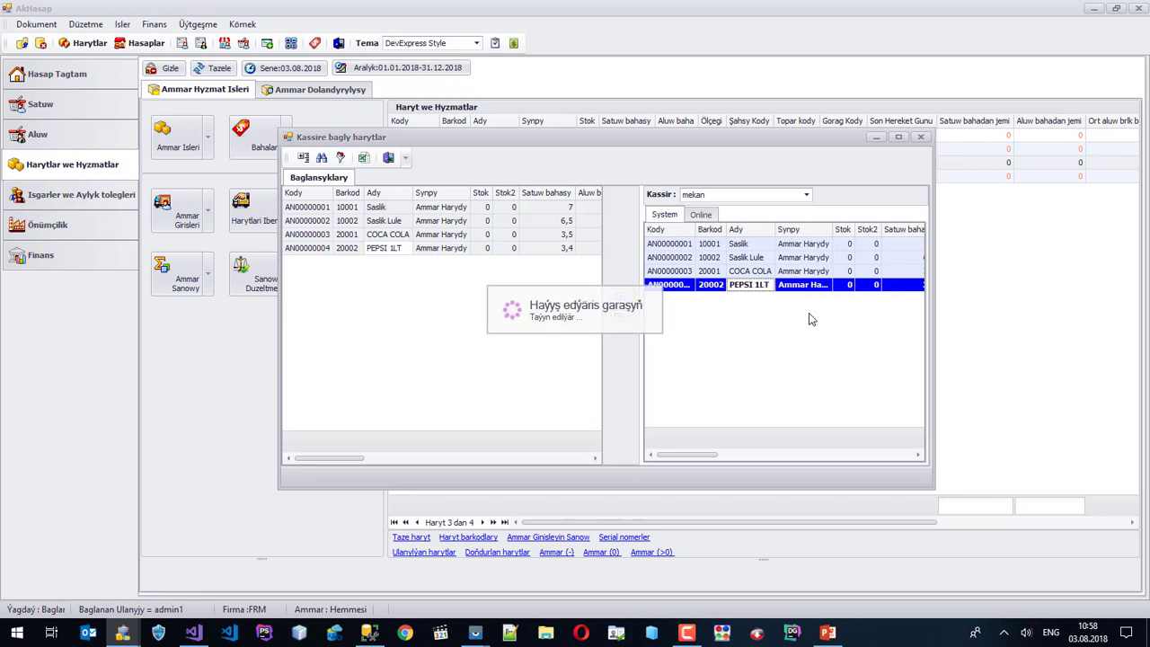
Reload mekan's Online list from the internet to show materials 1–4.
left_click(701, 214)
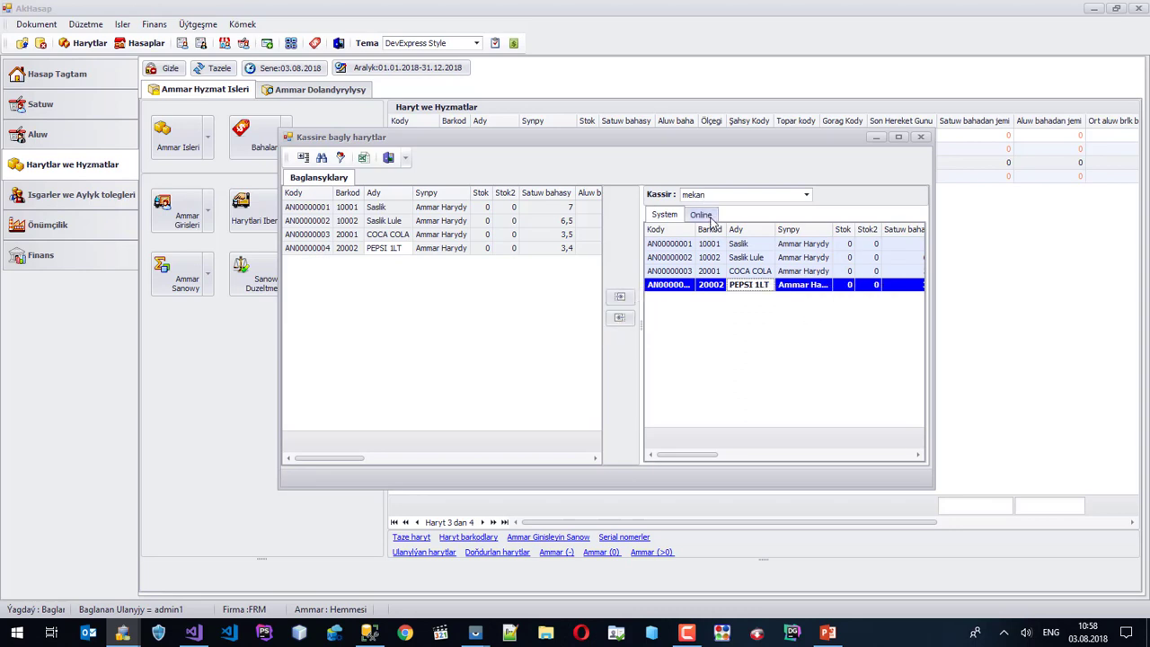
right_click(712, 259)
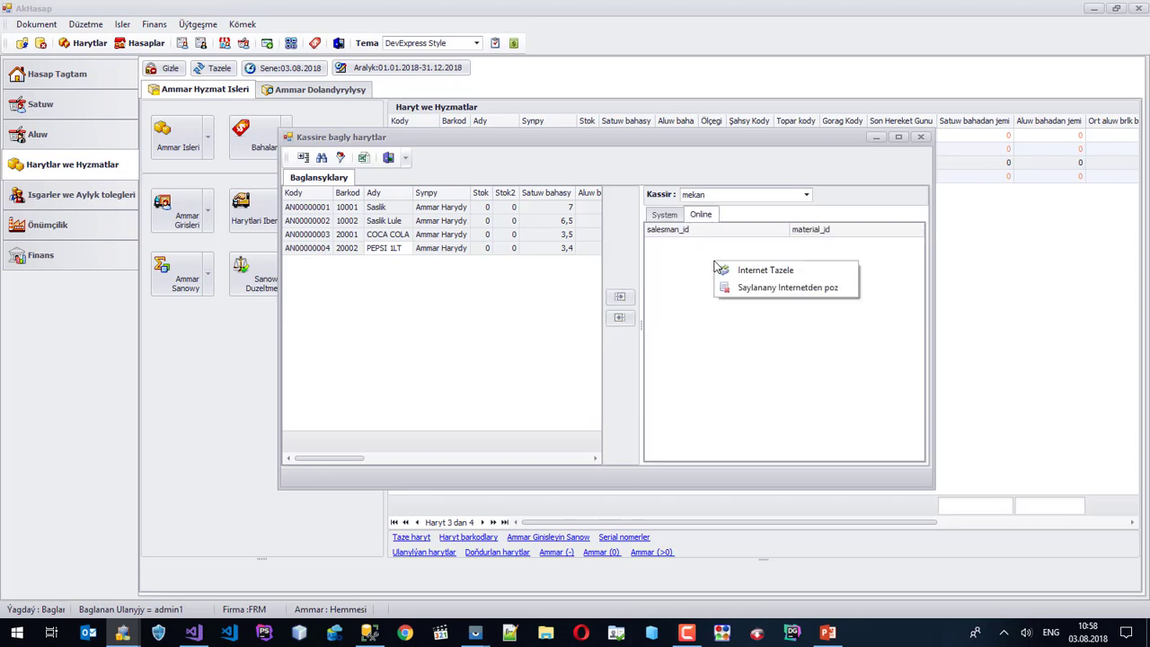
left_click(742, 267)
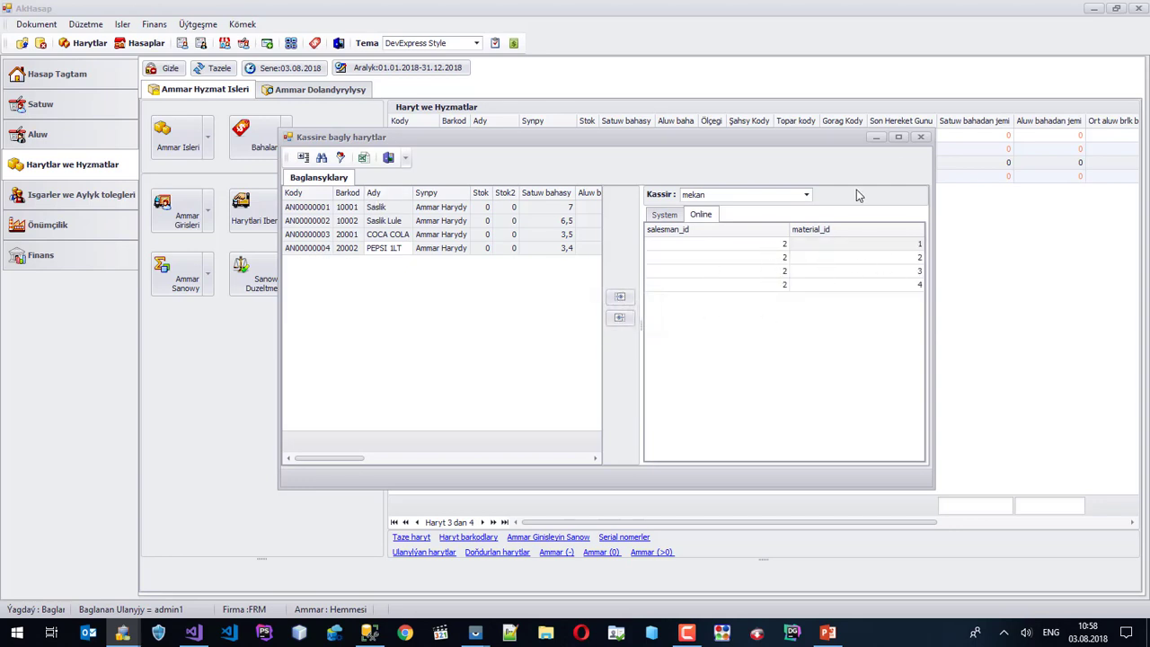
Close both cashier windows and open Üytgeşme > Mobile > Mobile Mahabat.
left_click(920, 136)
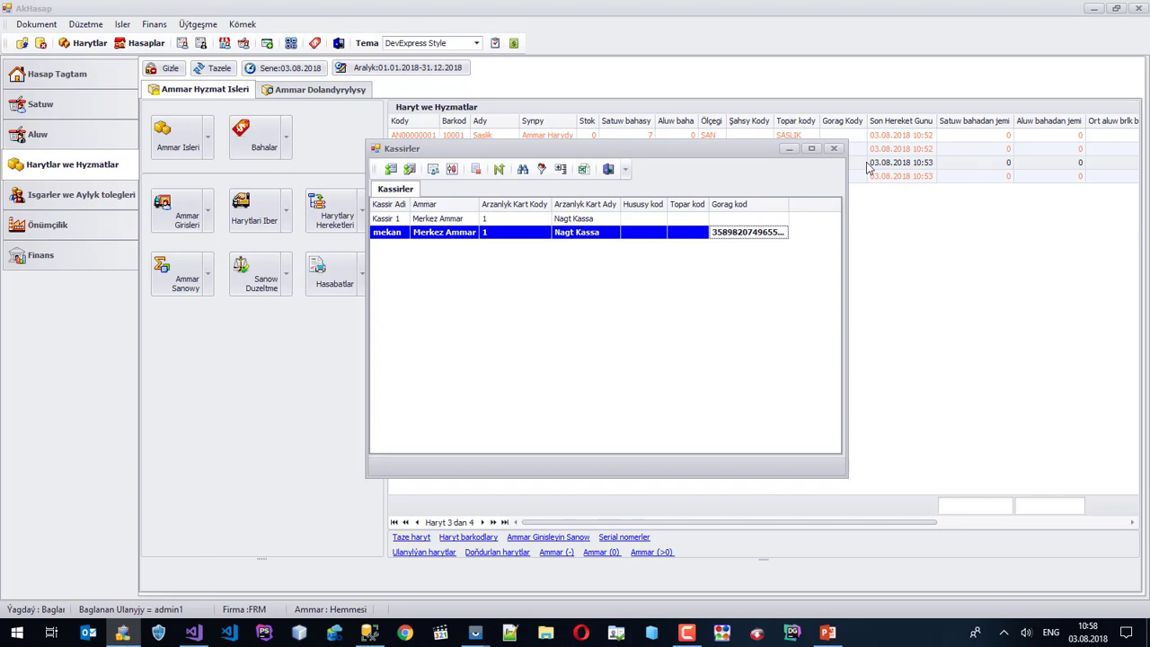
left_click(834, 148)
left_click(196, 24)
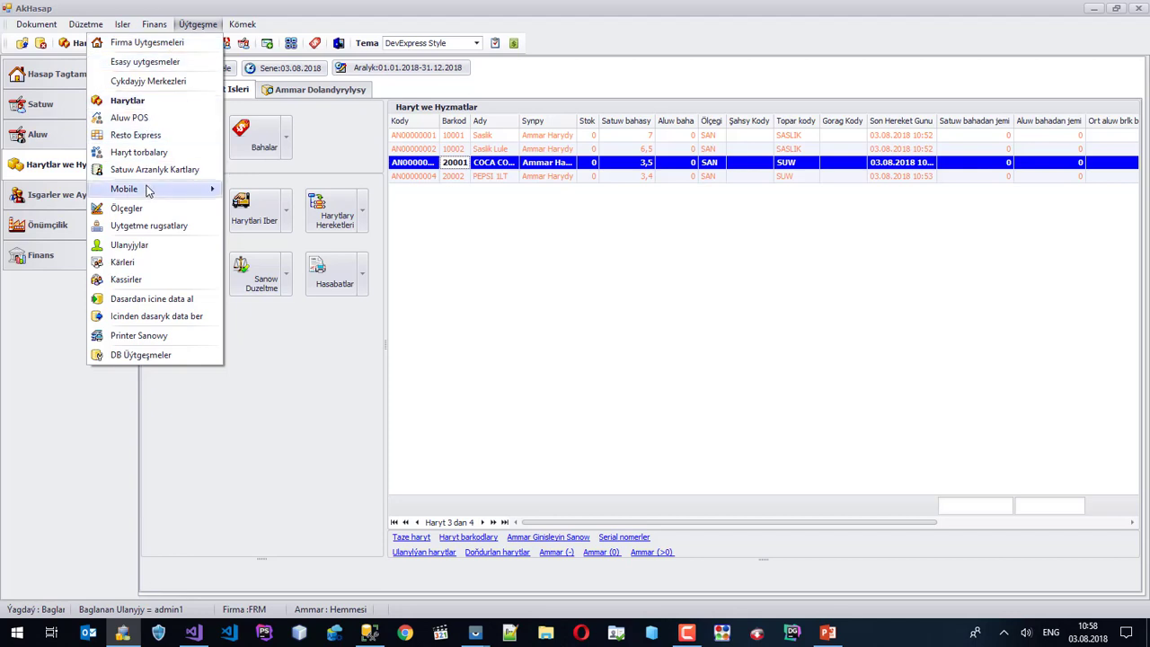
mouse_move(148, 190)
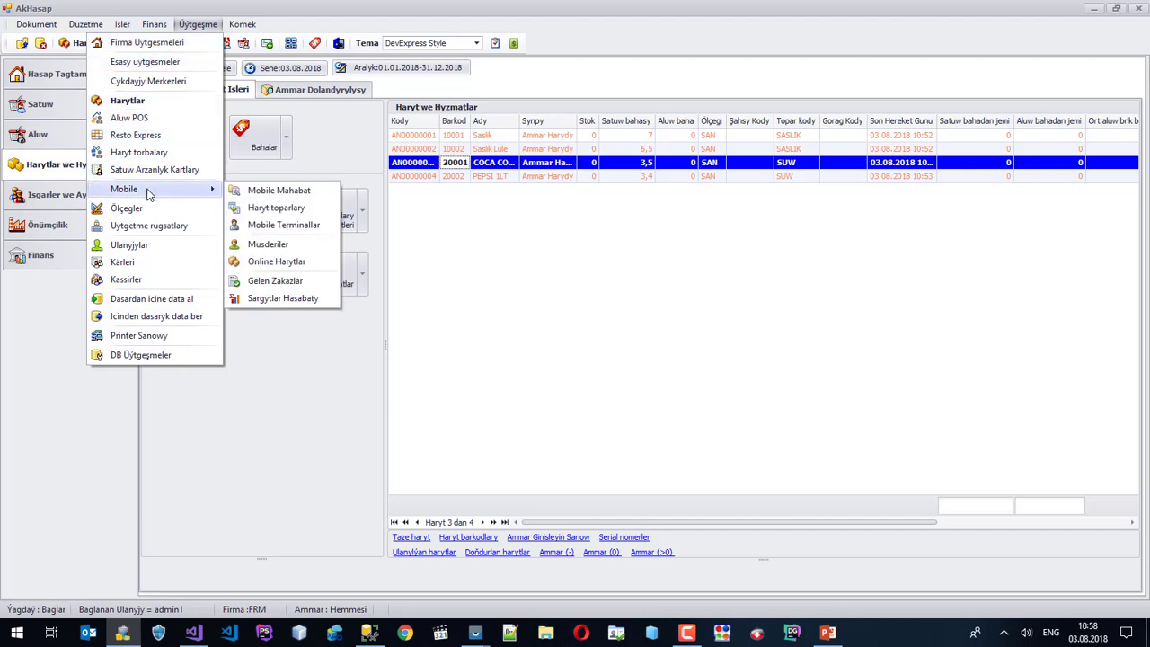
left_click(308, 190)
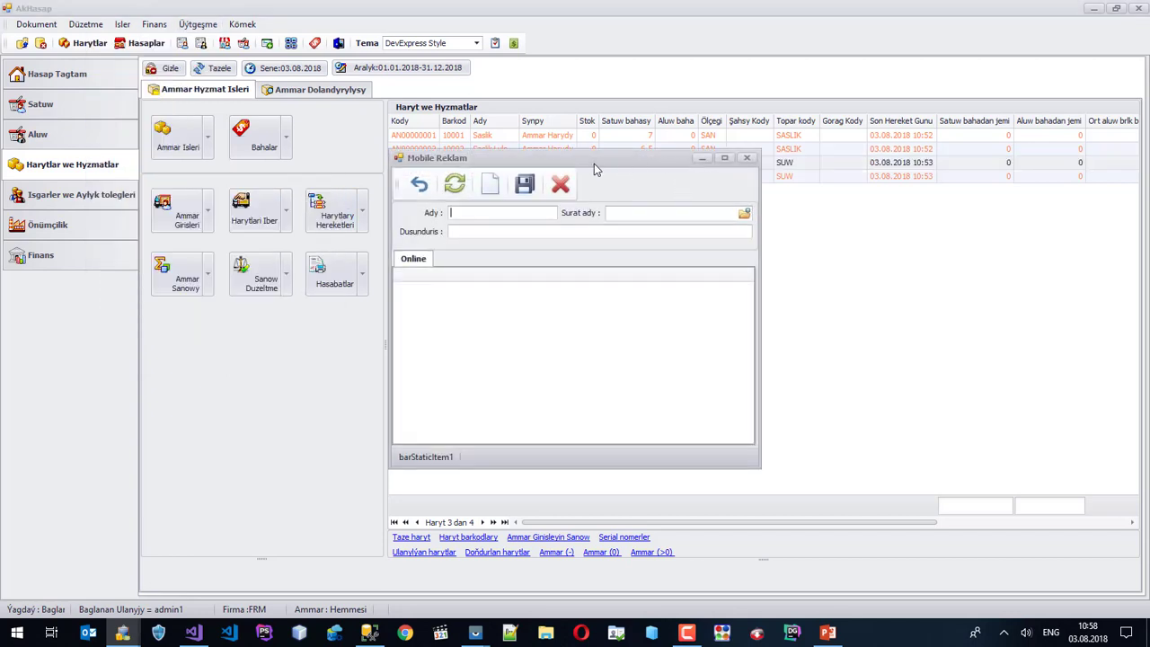
left_click_drag(593, 163, 791, 192)
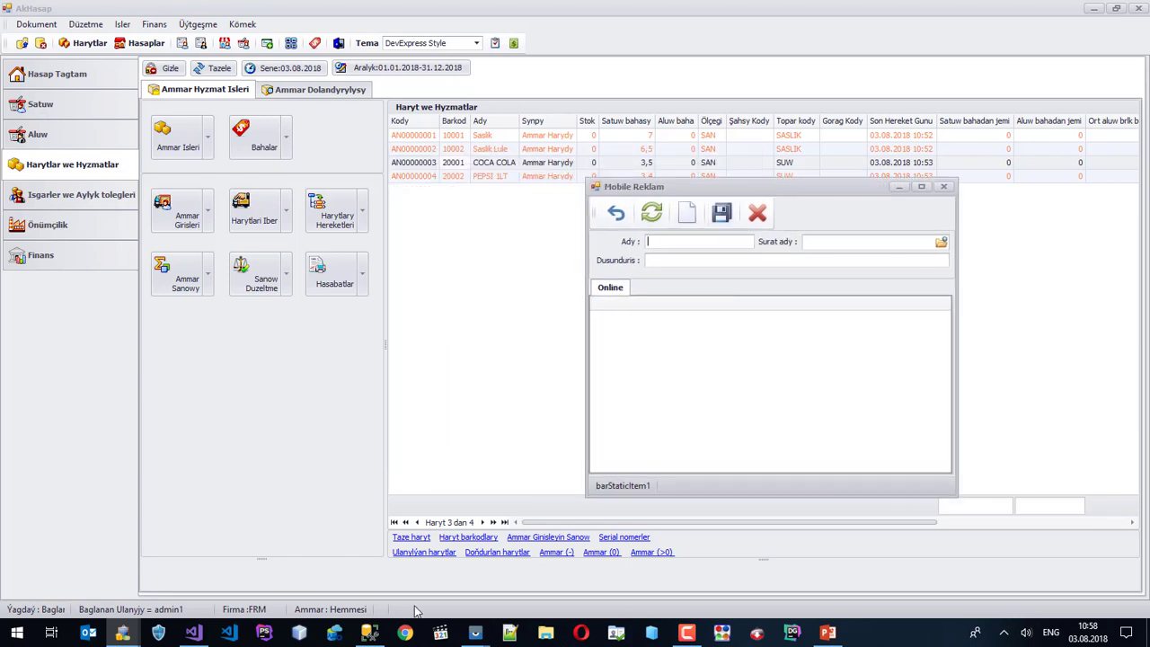
Check the mirrored phone screen, close it, and refresh the Mobile Reklam advert list.
left_click(475, 632)
left_click(518, 574)
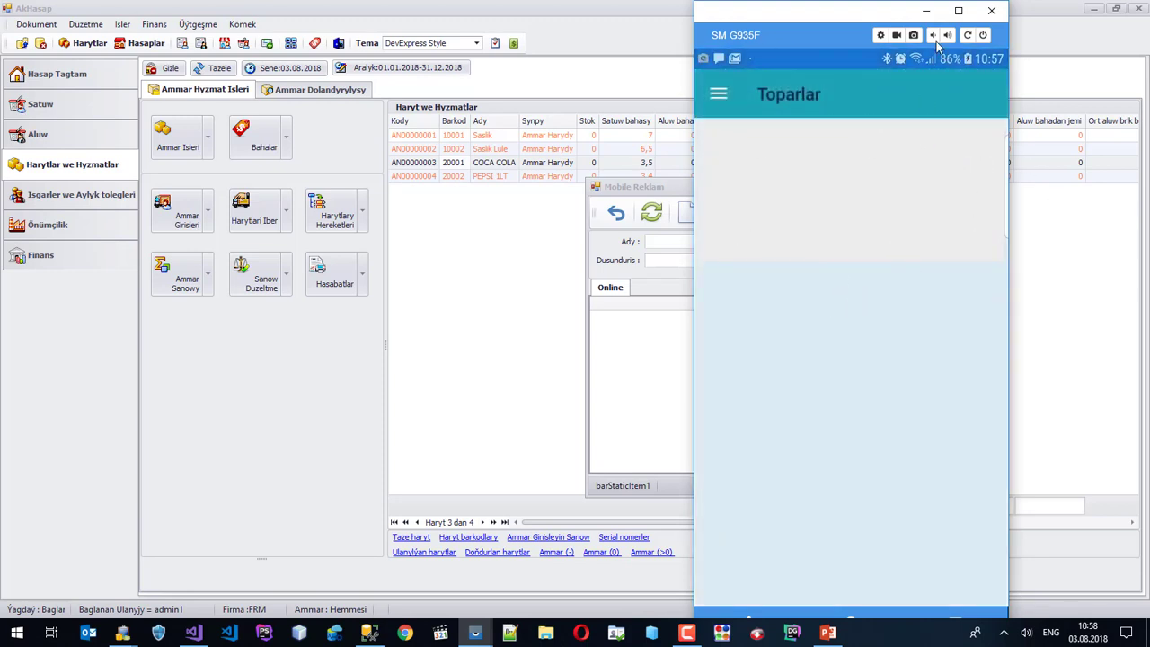
left_click(926, 9)
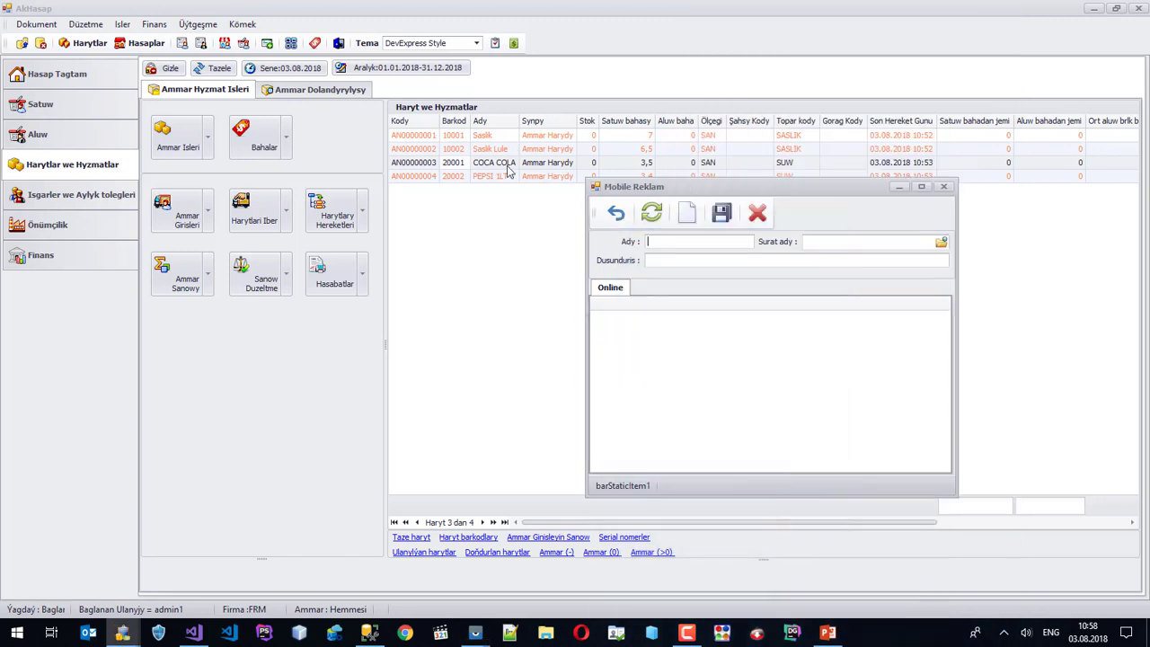
left_click(653, 213)
Name the advert REKLAM1 with picture 123123.jpg, then switch to Chrome.
left_click(692, 244)
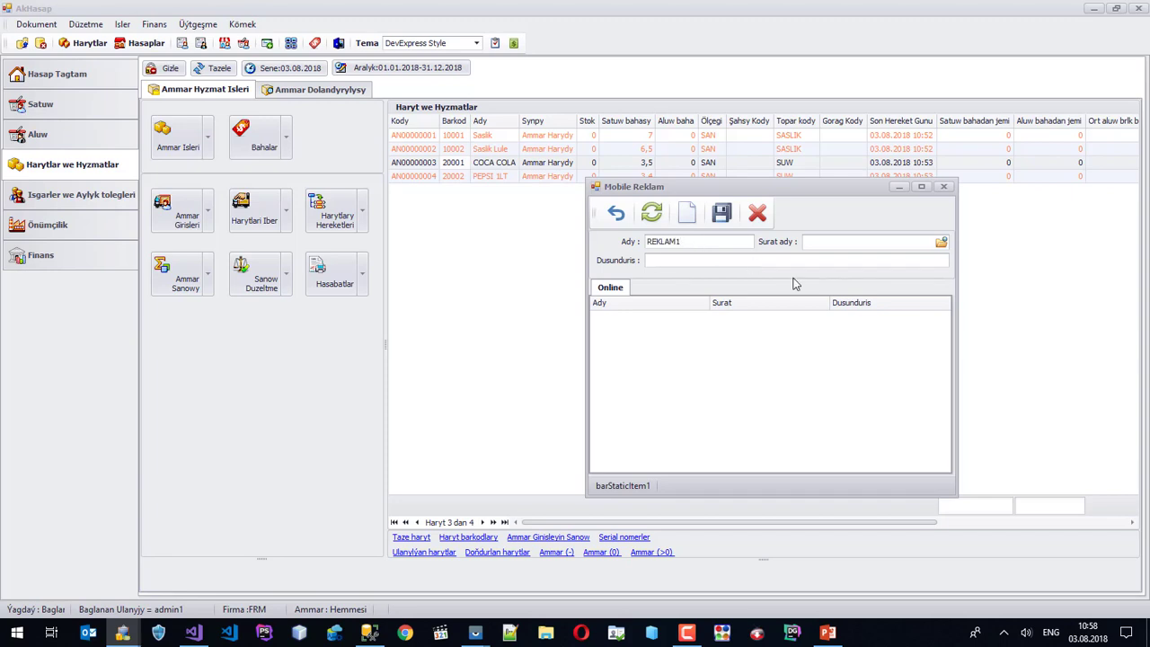
left_click(941, 242)
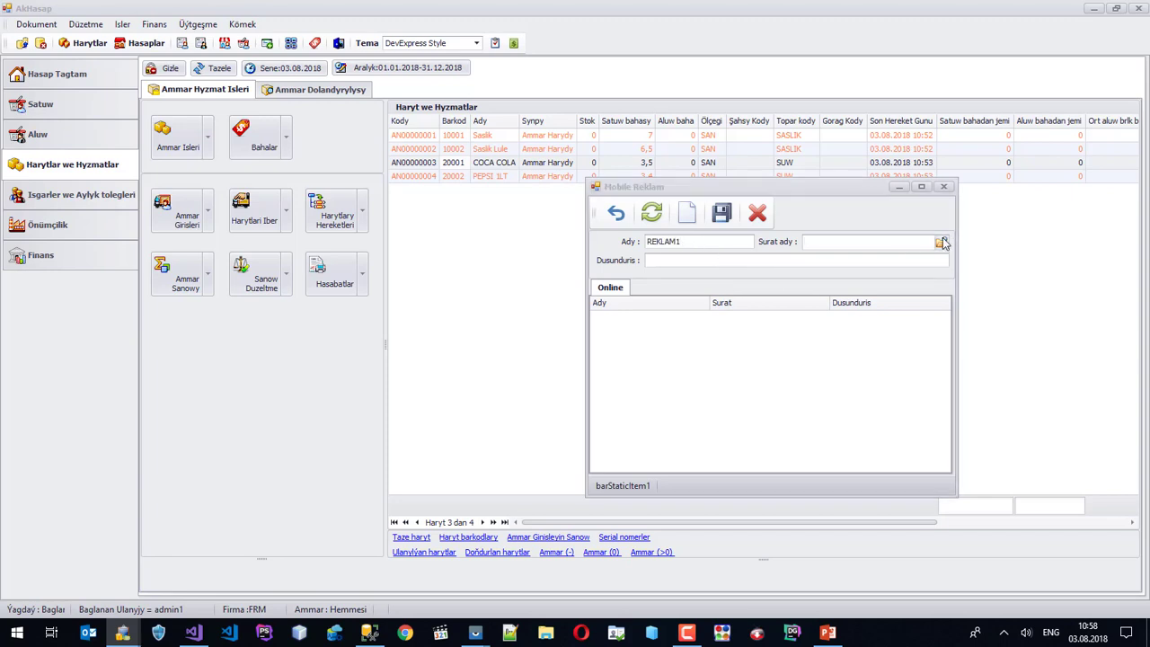
left_click(768, 310)
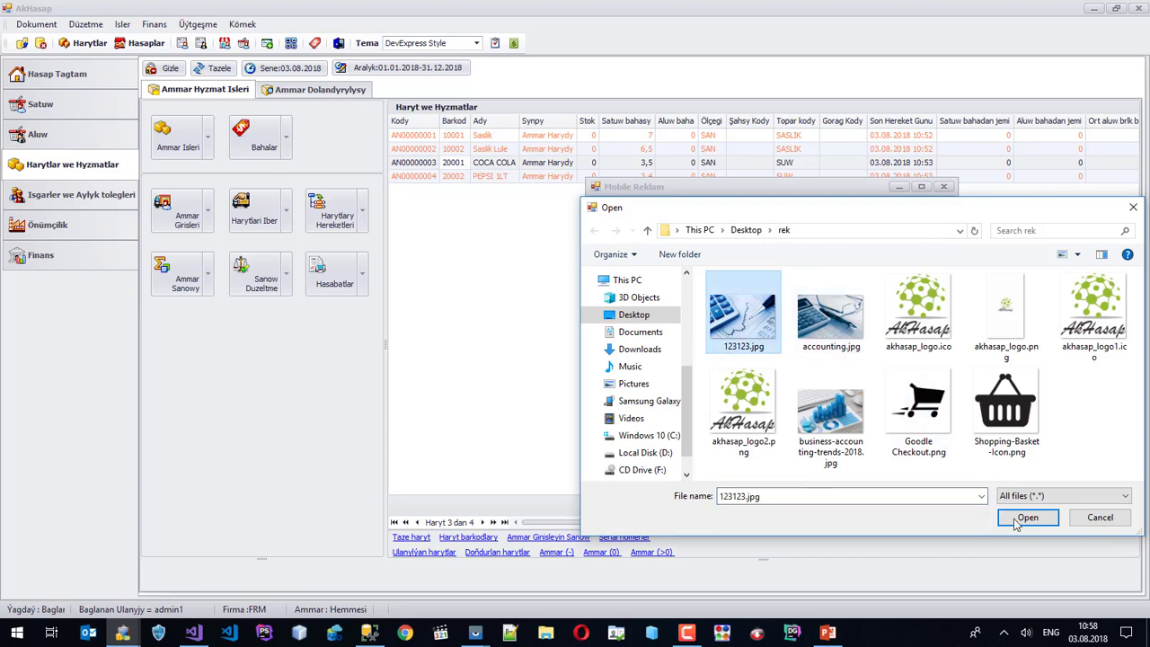
left_click(1027, 517)
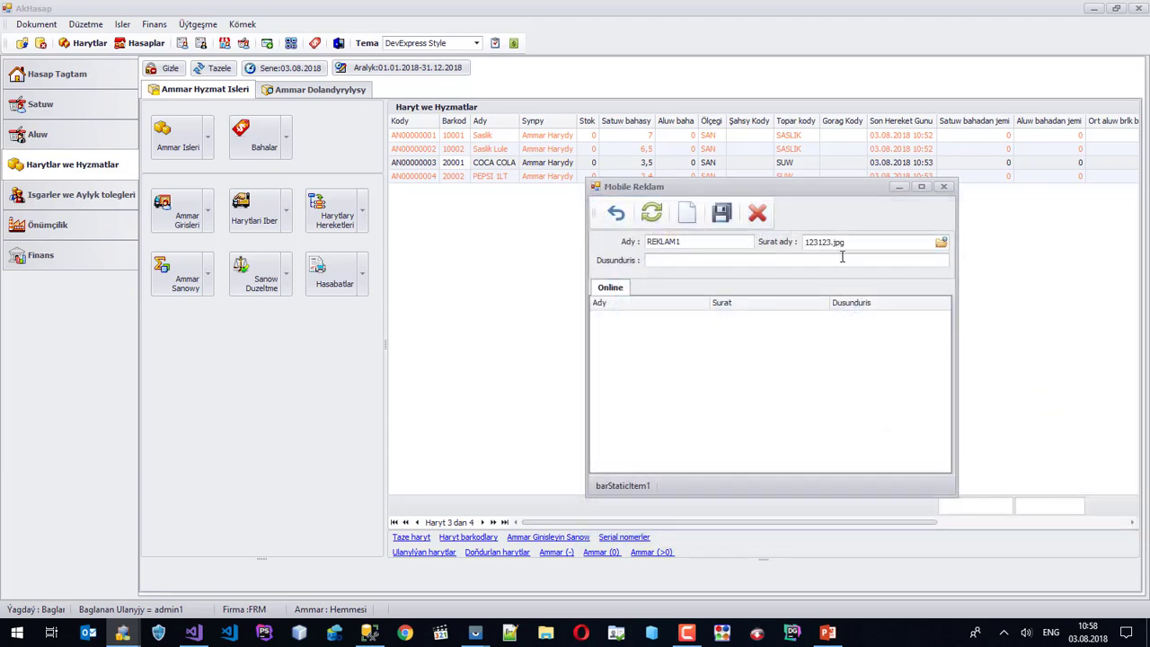
left_click(405, 632)
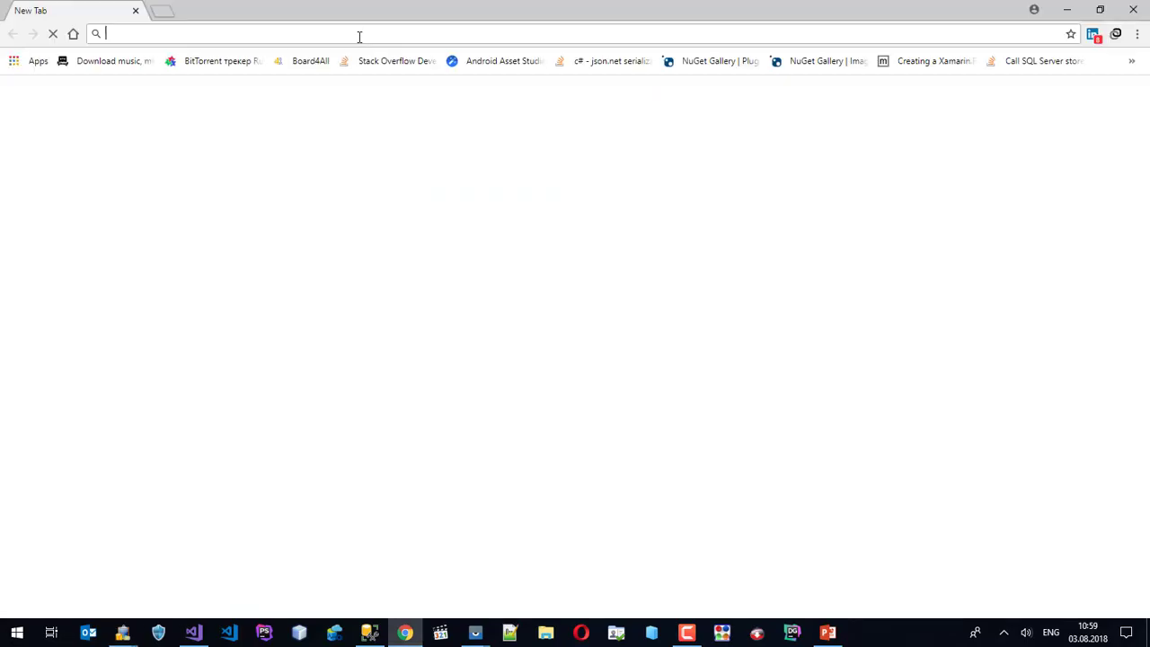
Search Google Images for 'saslik'.
type("go")
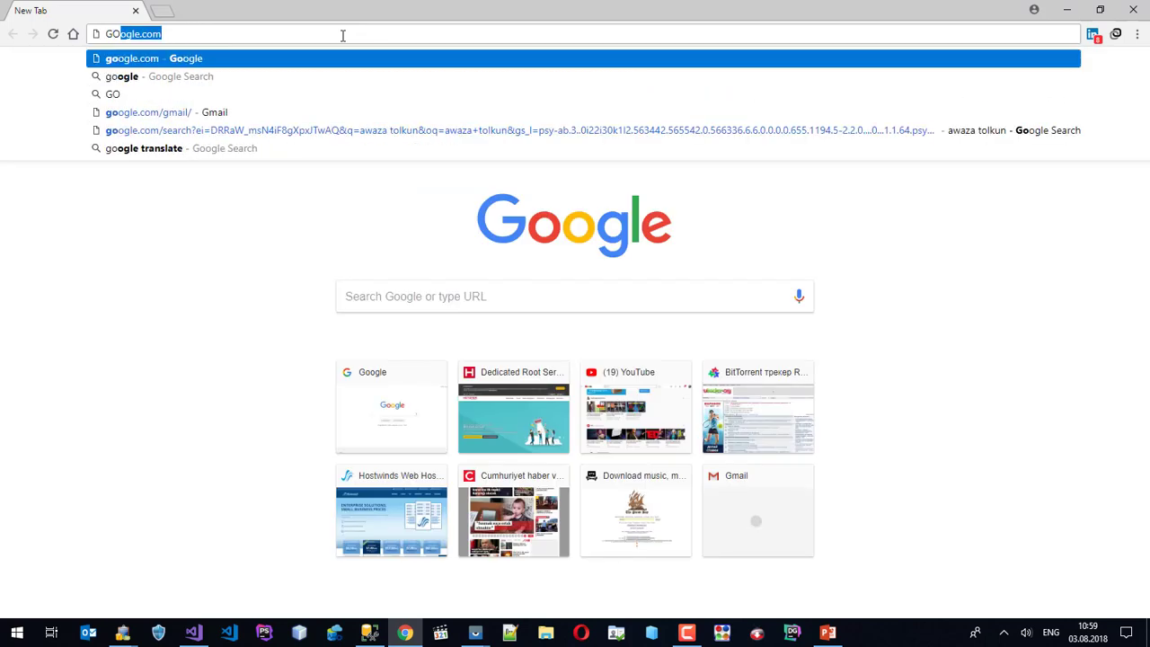
key("Return")
type("S")
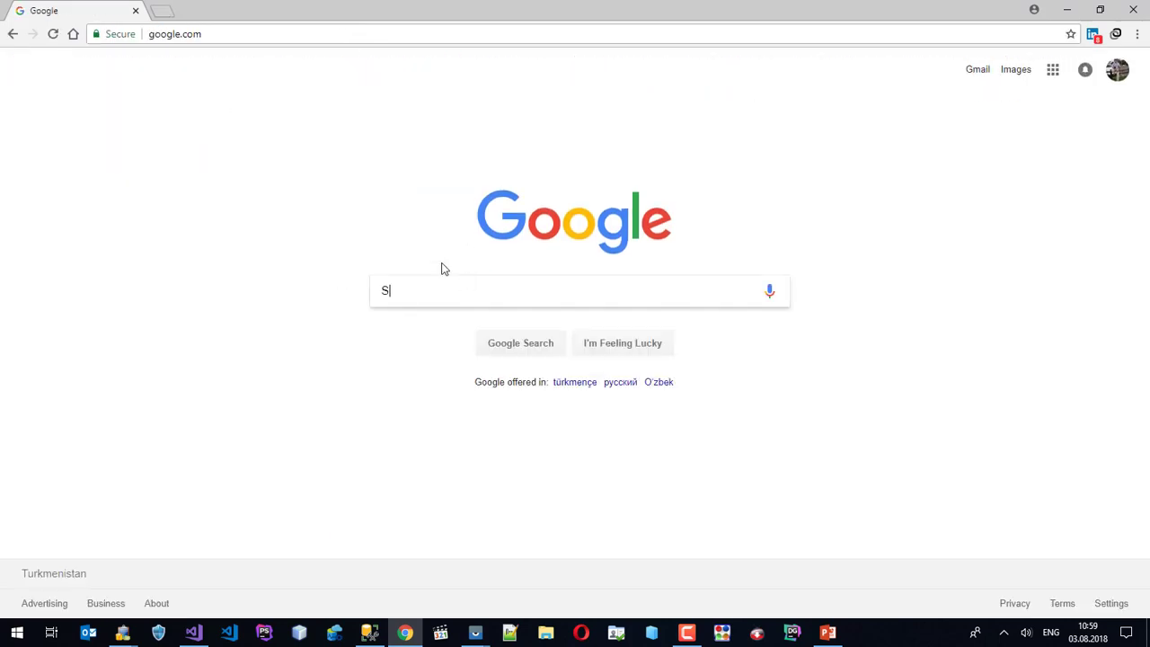
type("ASLIK")
key("BackSpace")
key("BackSpace")
key("BackSpace")
key("BackSpace")
key("BackSpace")
key("BackSpace")
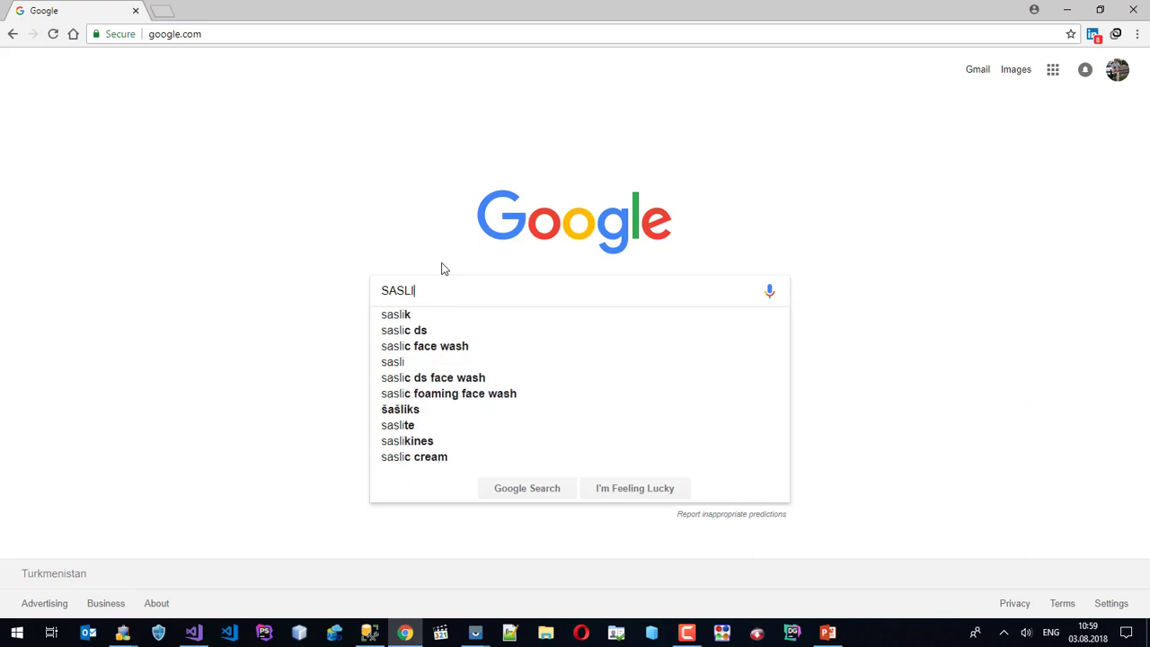
type("saslik")
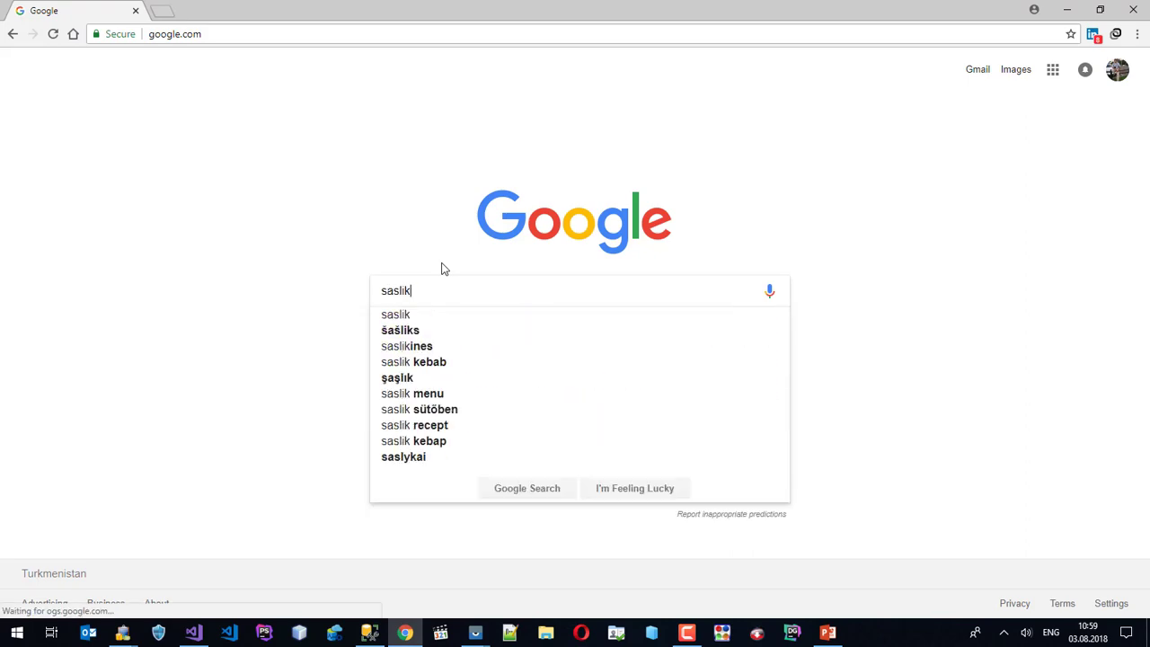
key("Return")
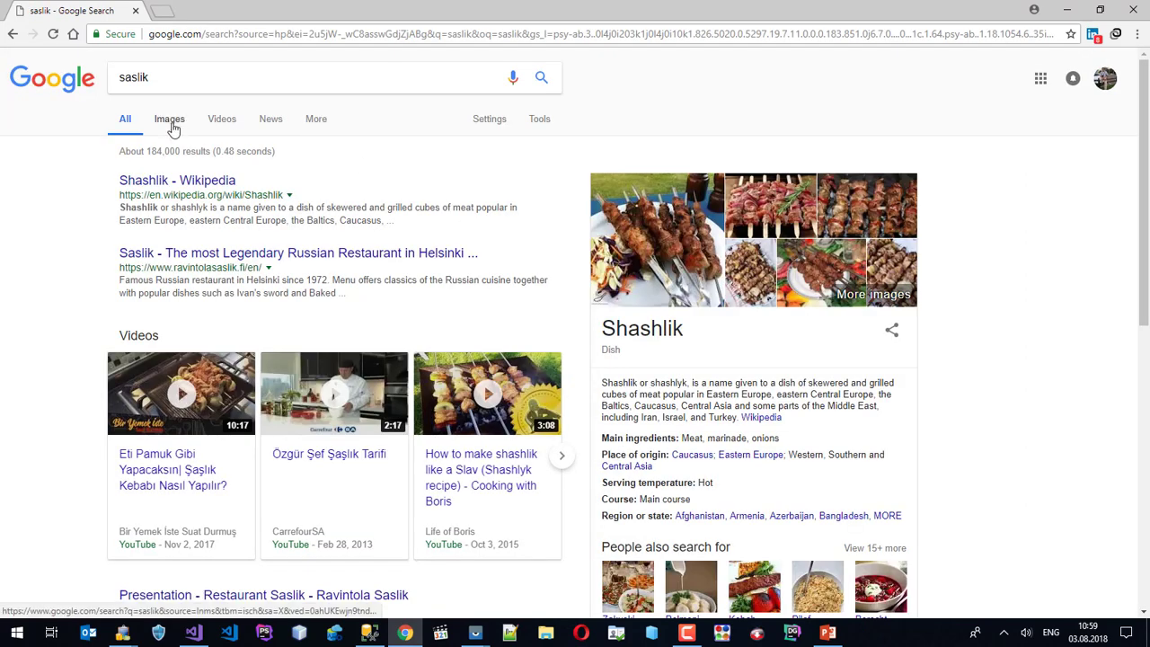
left_click(171, 122)
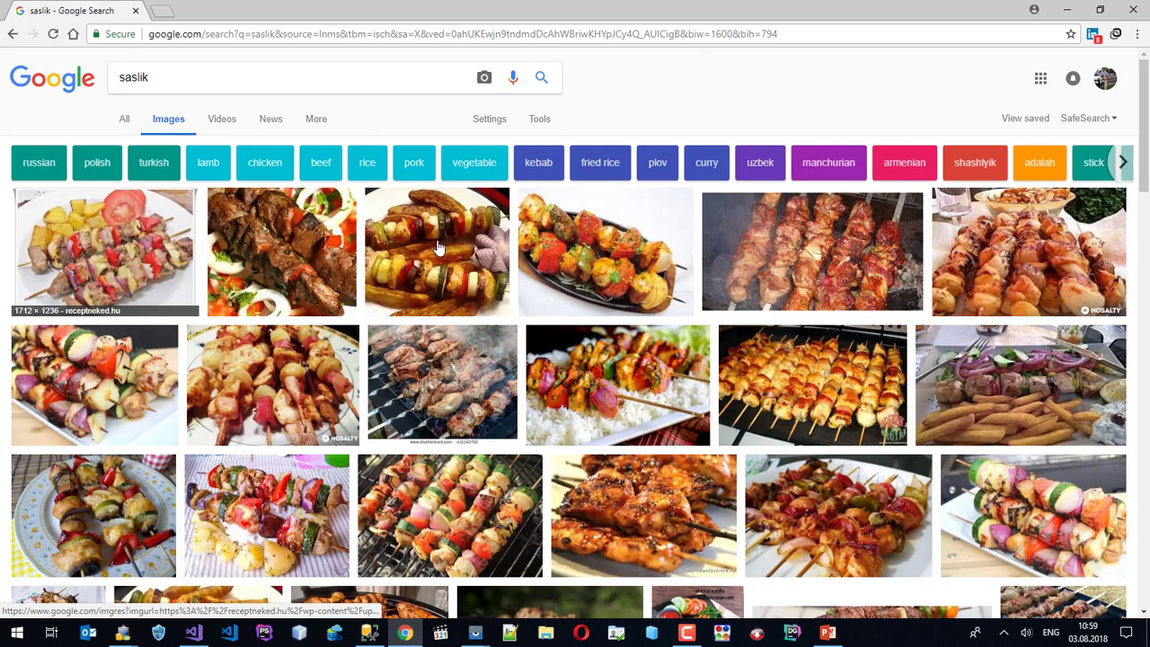
Save the skewers photo as pink-garlic-letterkenny.jpg in Desktop\rek.
left_click(579, 247)
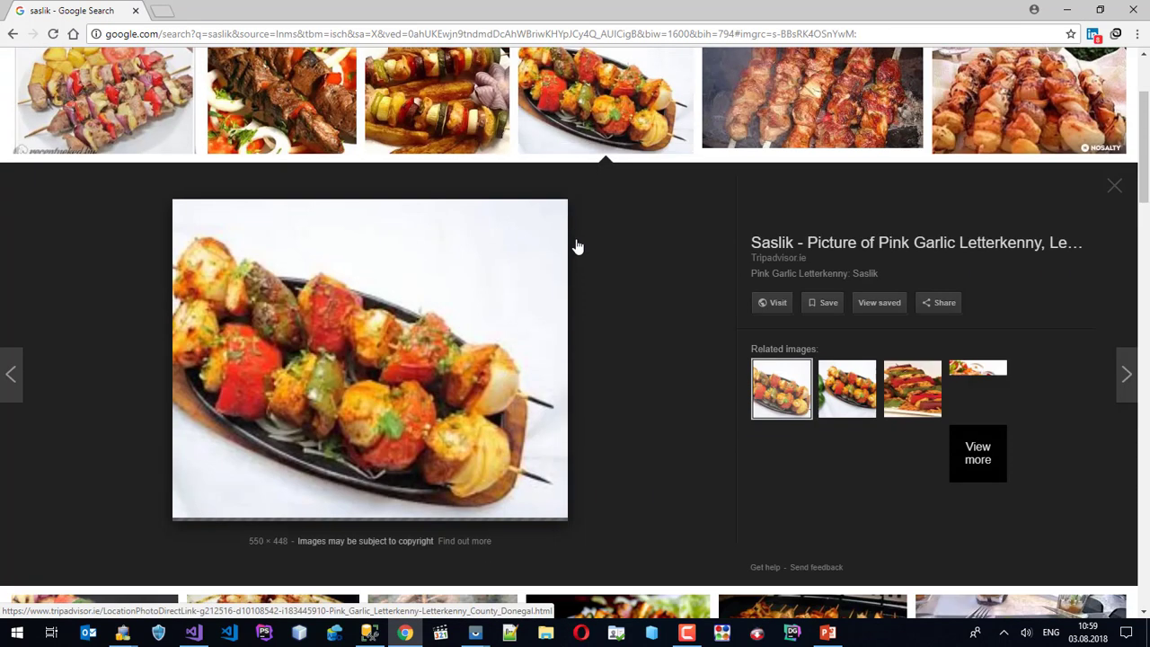
right_click(365, 286)
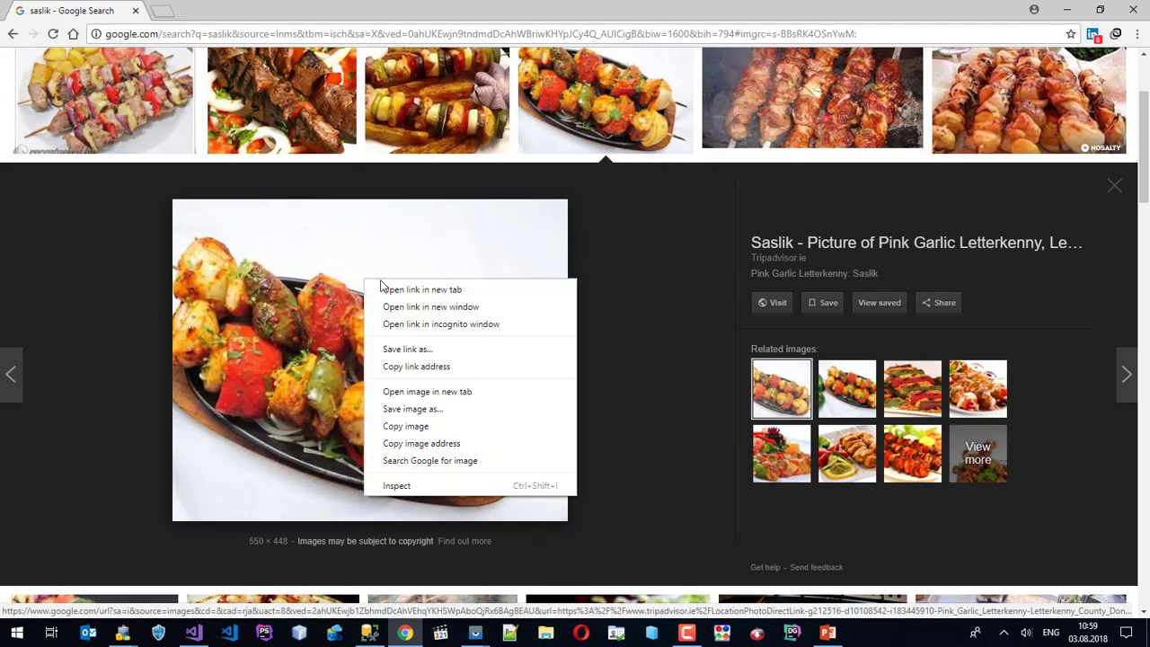
left_click(414, 412)
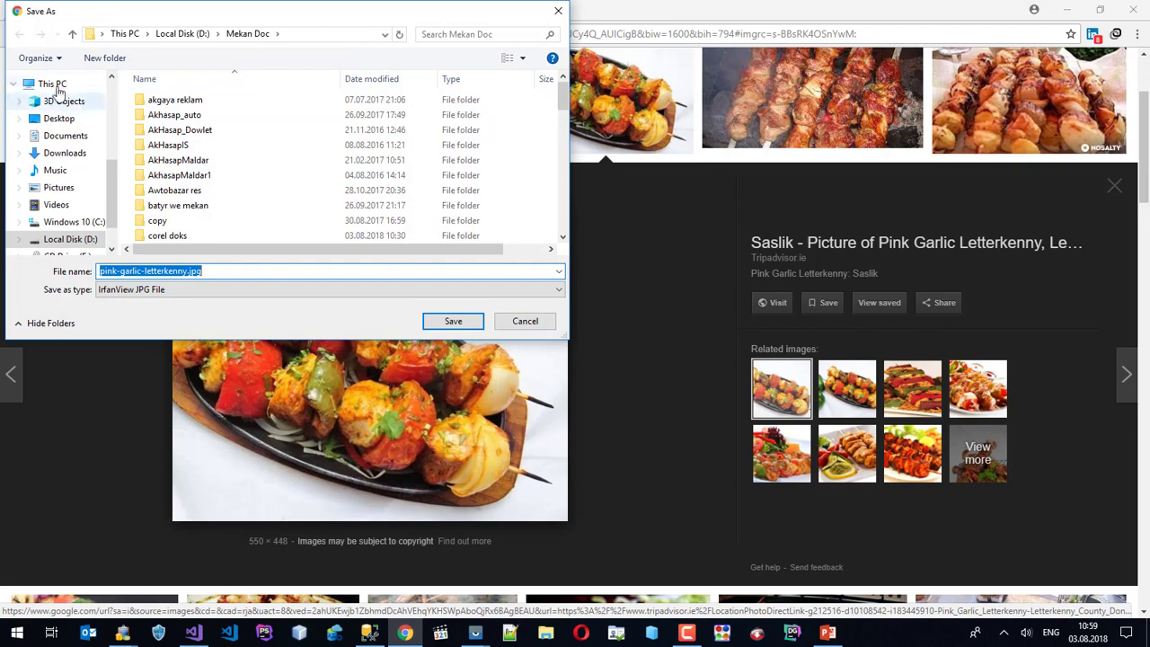
left_click(49, 119)
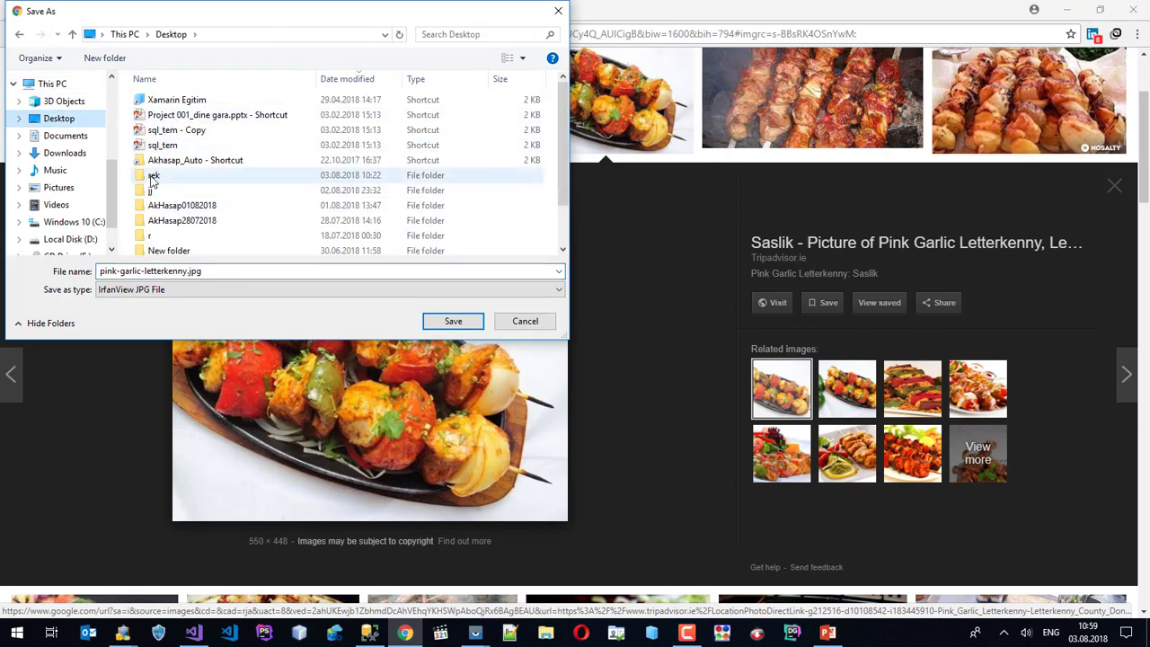
double_click(155, 175)
left_click(447, 320)
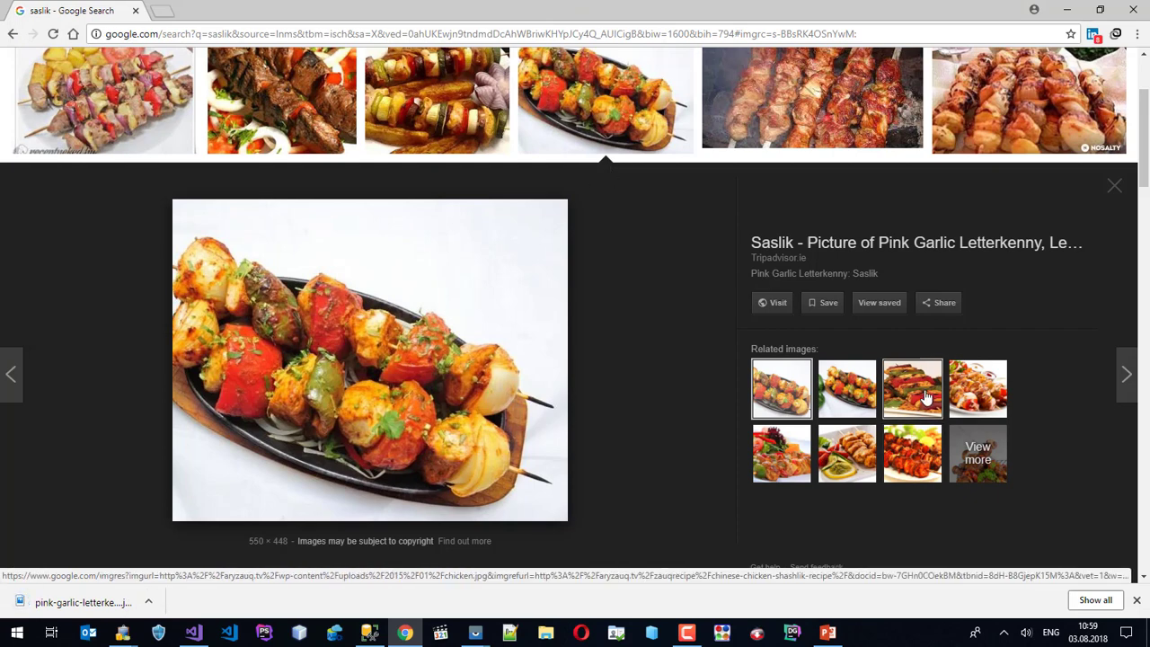
Save the Lost Property Restaurant photo as Shashlik.jpg in rek, then minimize Chrome.
left_click(920, 388)
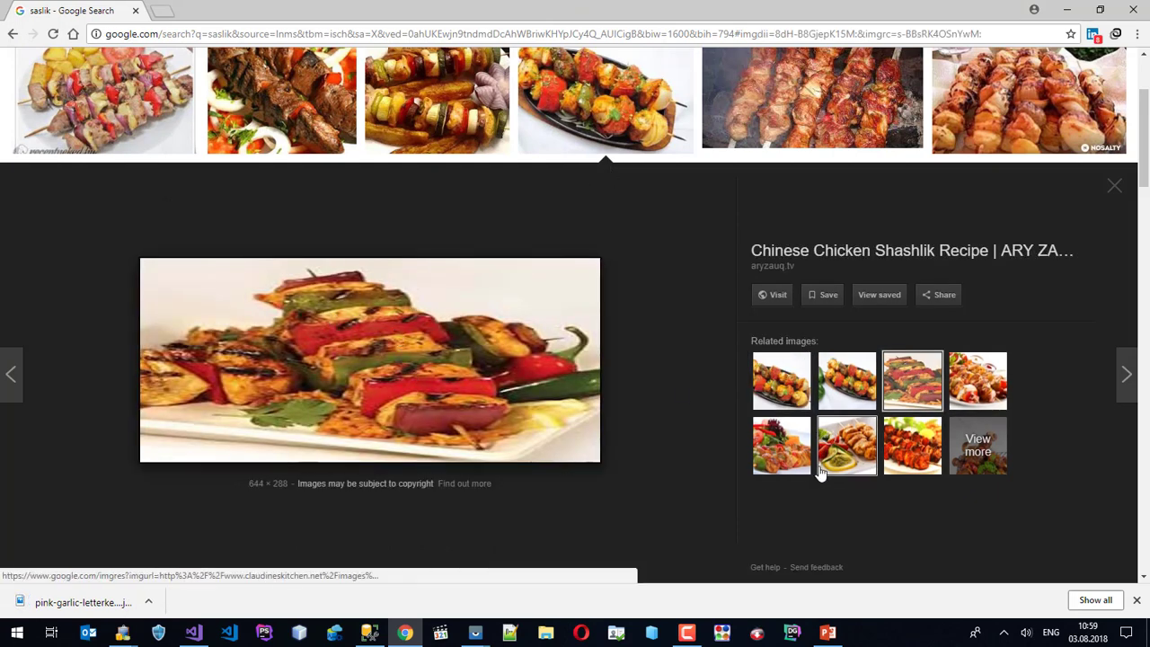
left_click(789, 436)
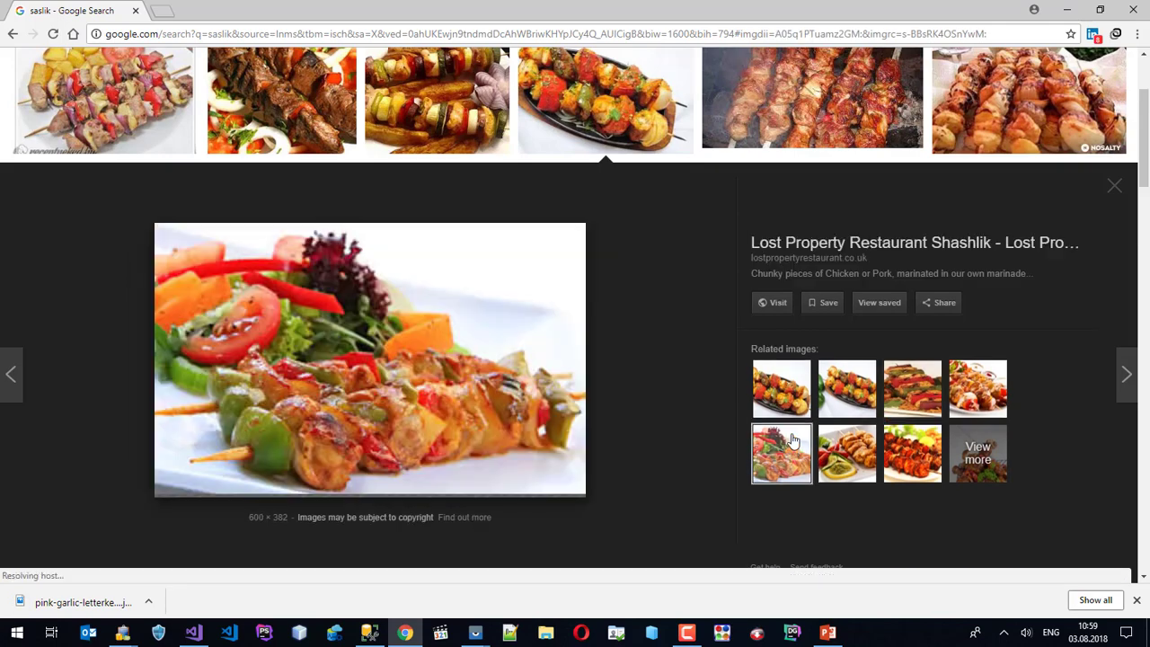
right_click(321, 297)
left_click(384, 432)
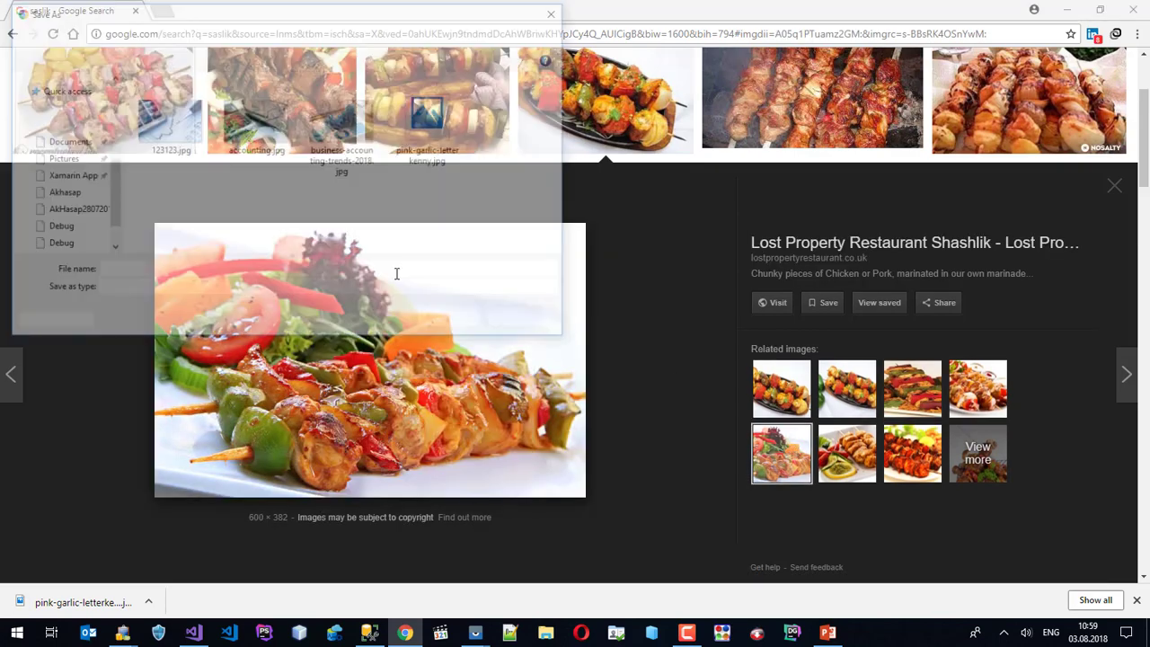
left_click(451, 321)
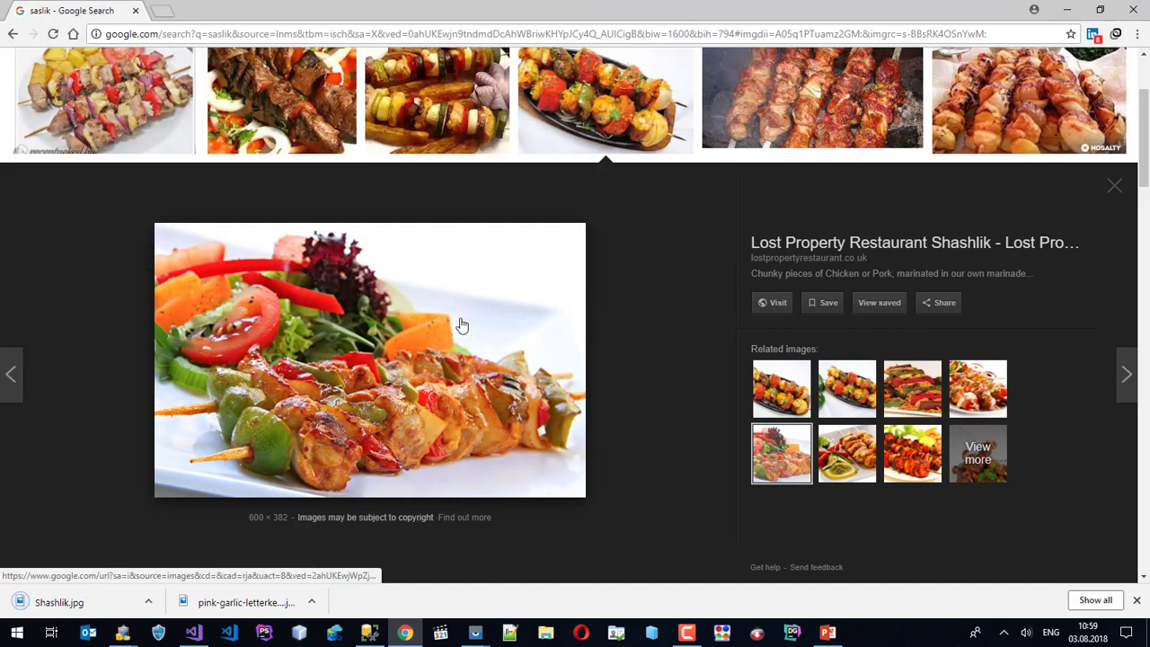
left_click(1066, 9)
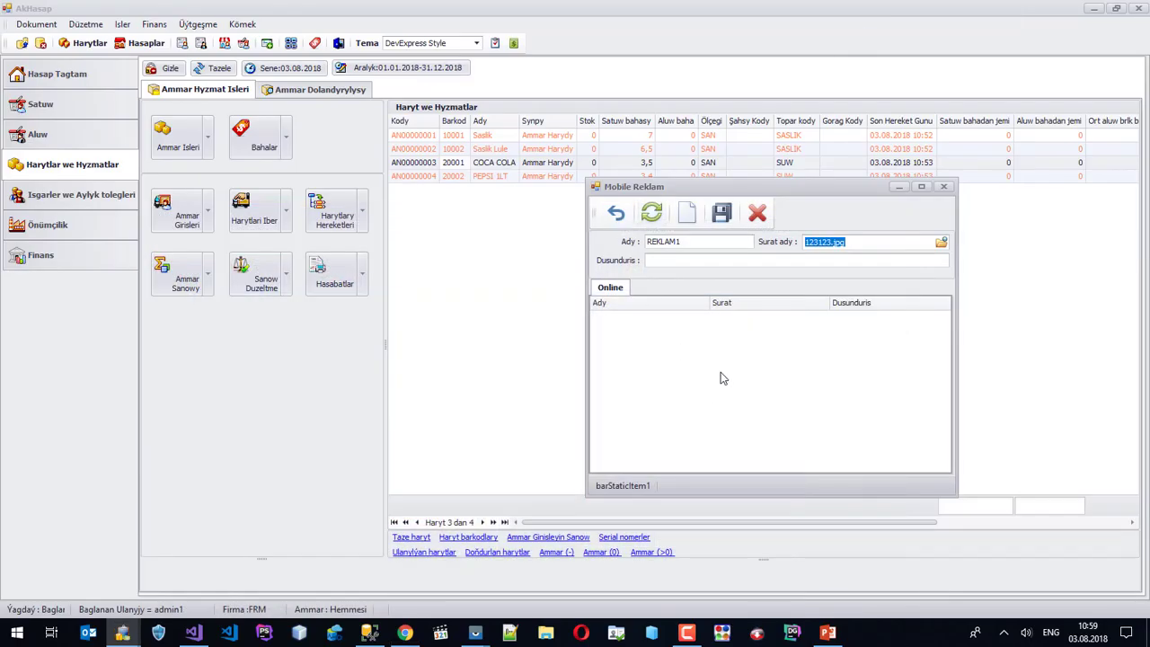
Compare both downloaded files, attach pink-garlic-letterkenny.jpg to REKLAM1, and save the advert.
left_click(942, 243)
left_click(994, 404)
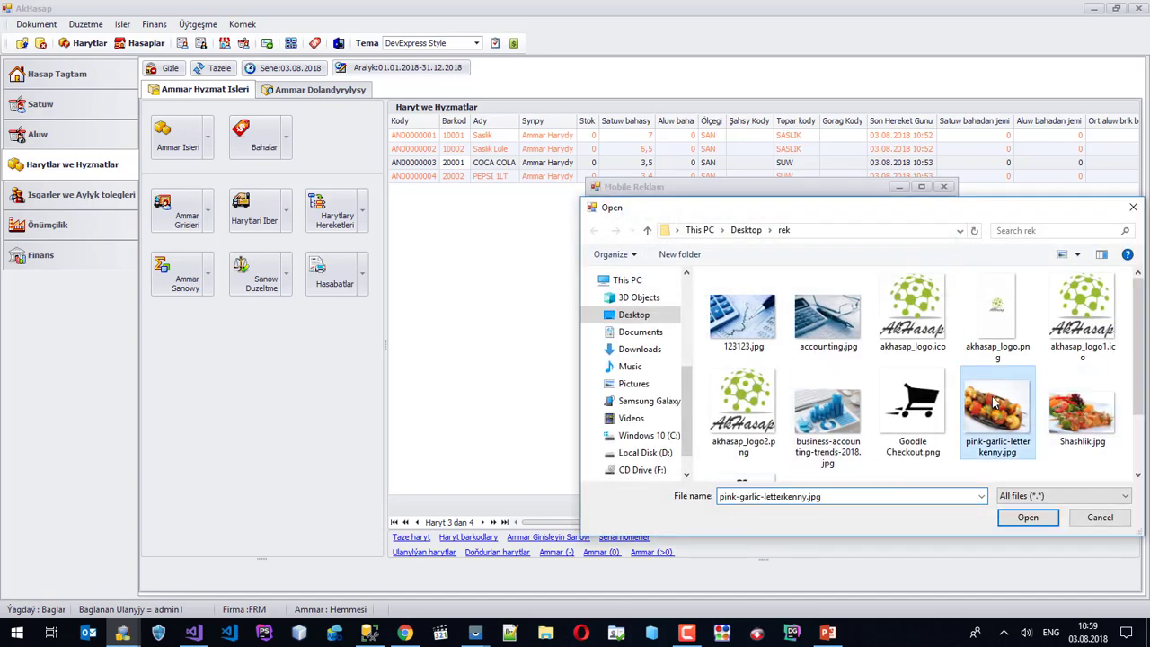
right_click(992, 406)
left_click(978, 603)
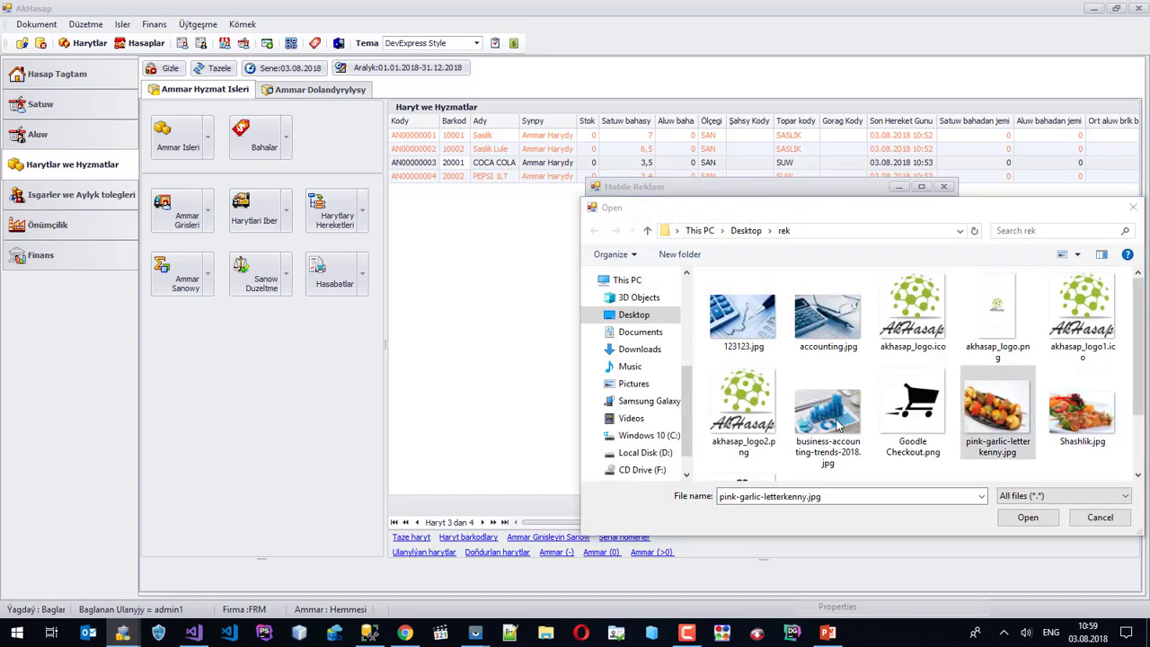
left_click(1053, 595)
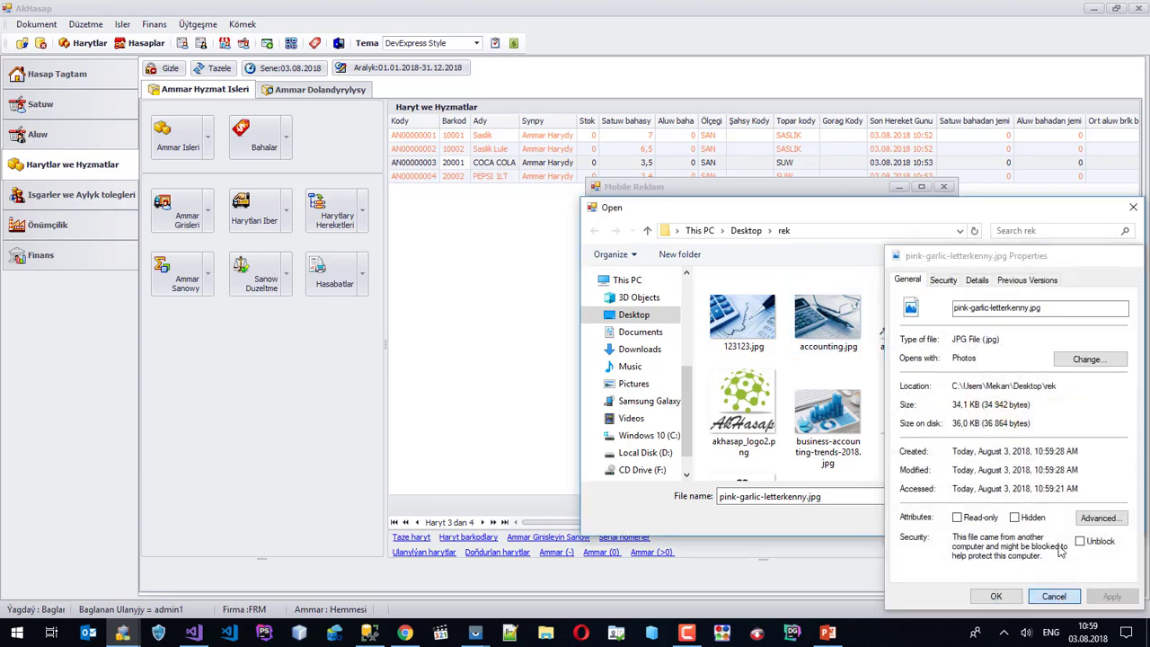
right_click(1078, 418)
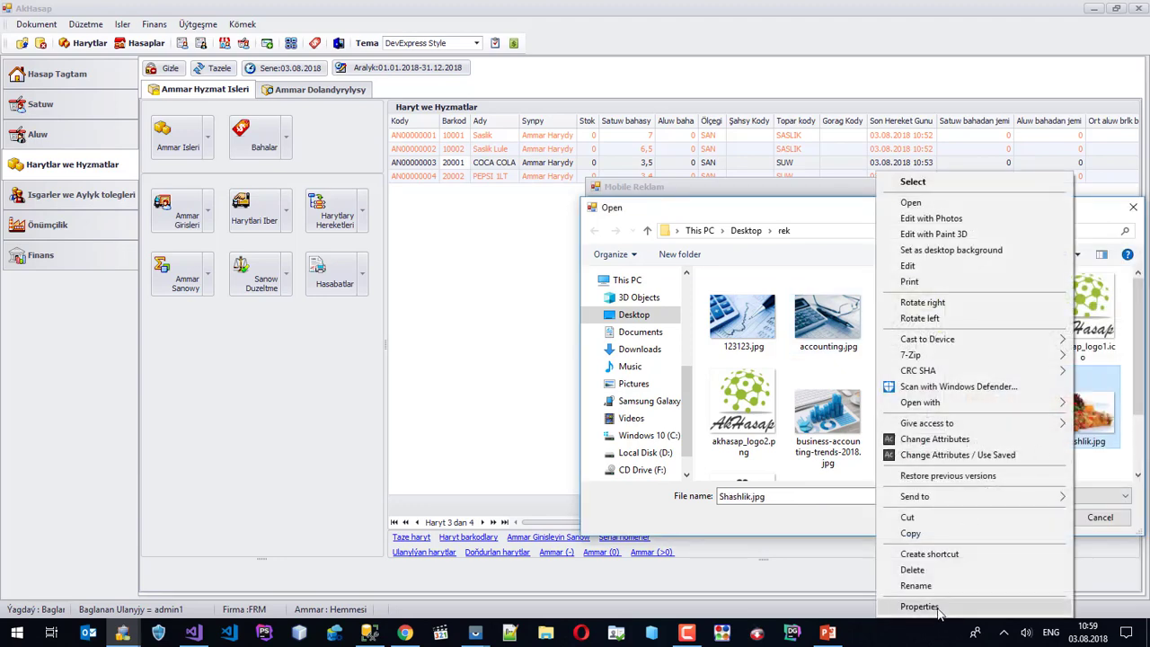
left_click(934, 607)
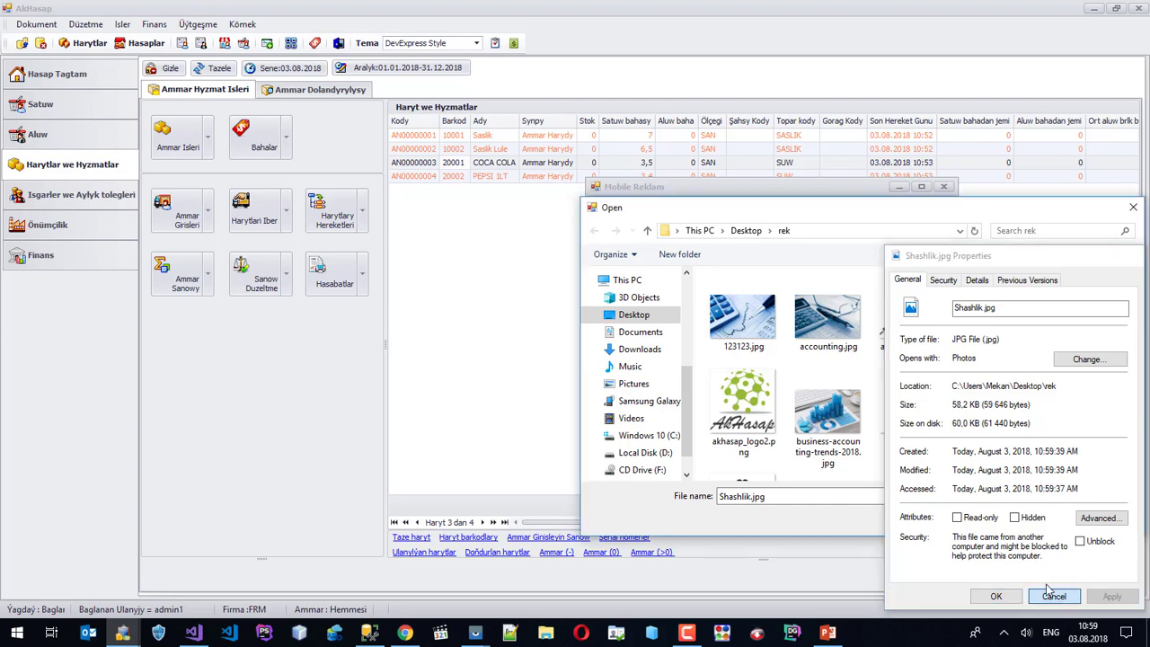
left_click(1053, 595)
left_click(1003, 410)
left_click(1026, 518)
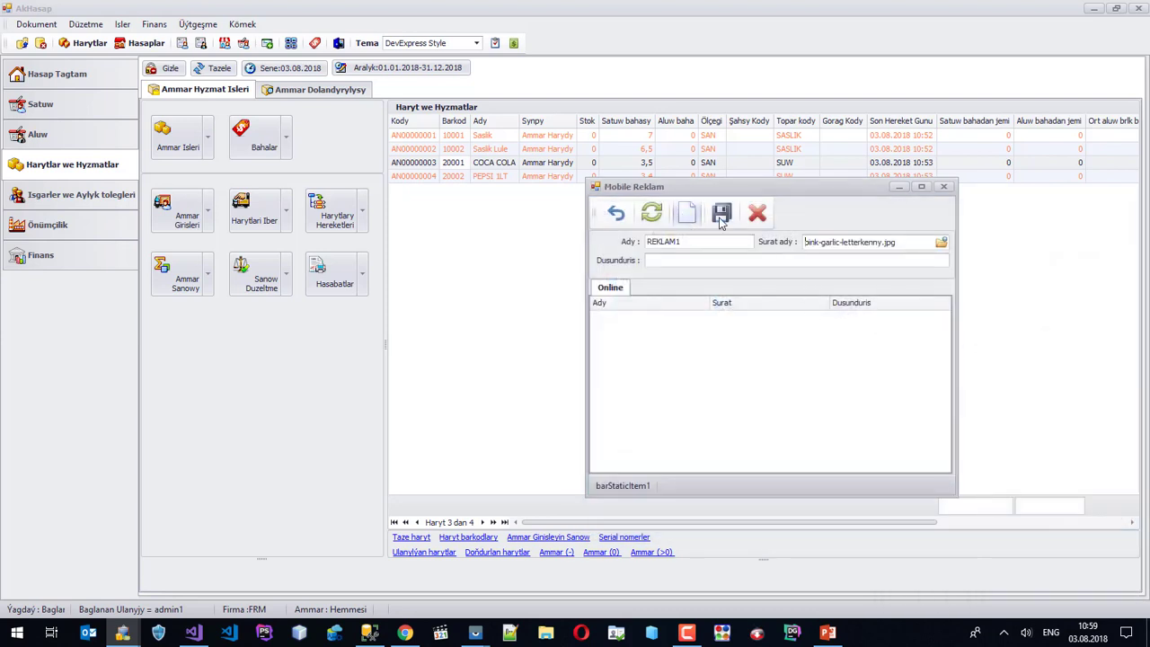
left_click(721, 215)
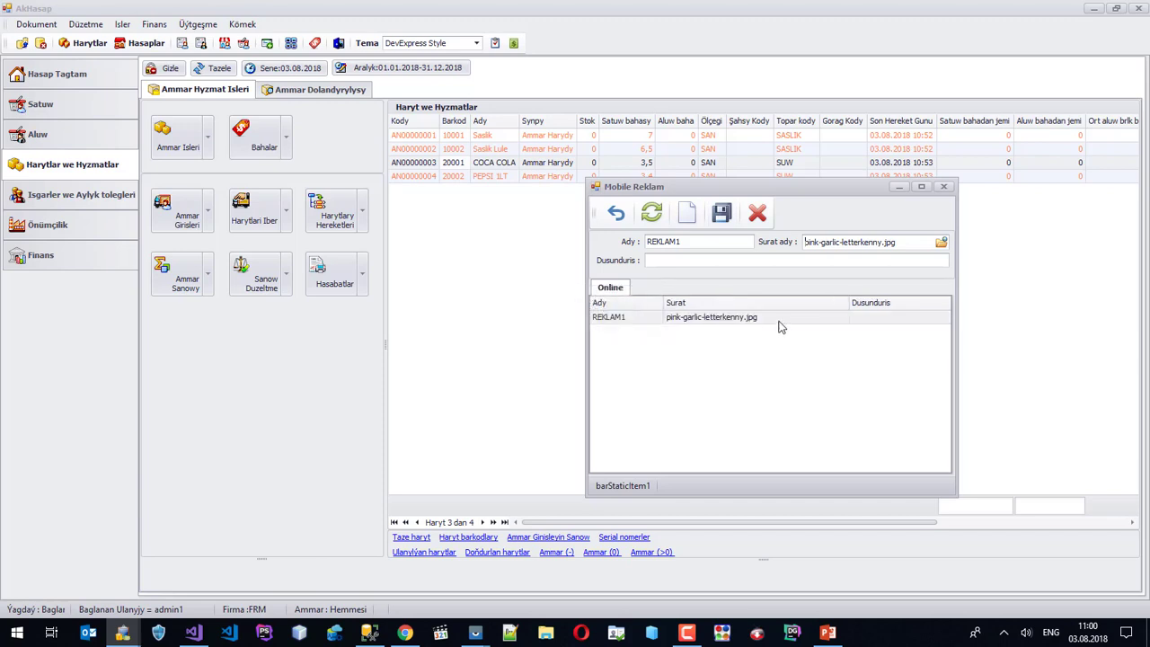
Send the REKLAM1 picture to the phone and verify it in the phone mirror.
right_click(779, 321)
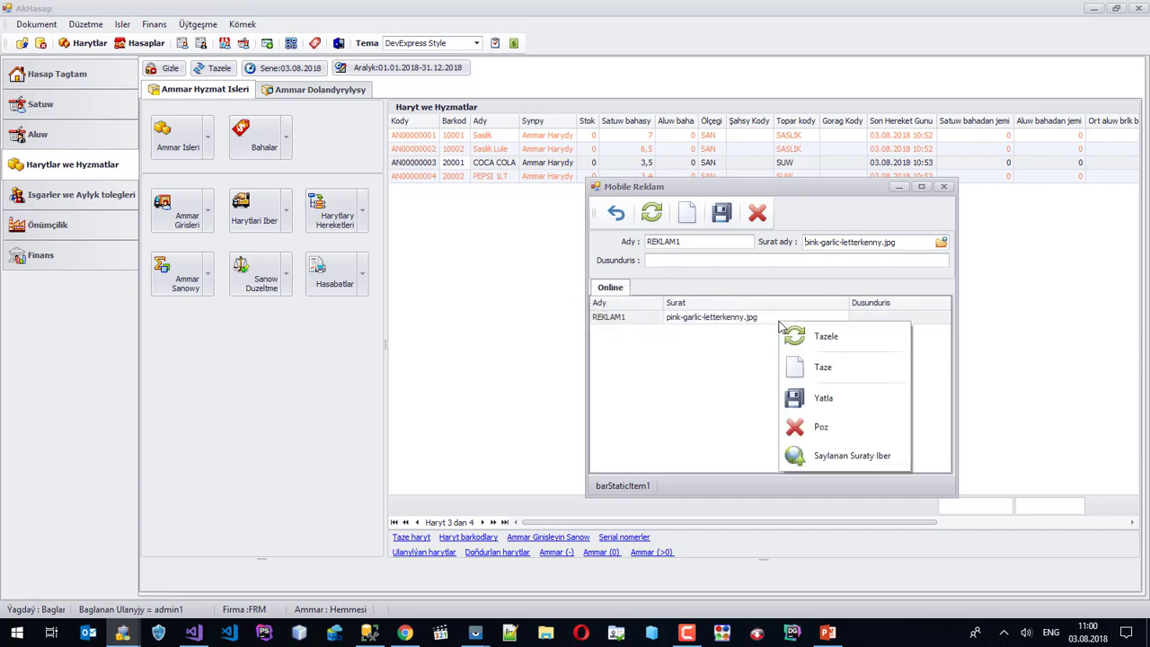
left_click(842, 462)
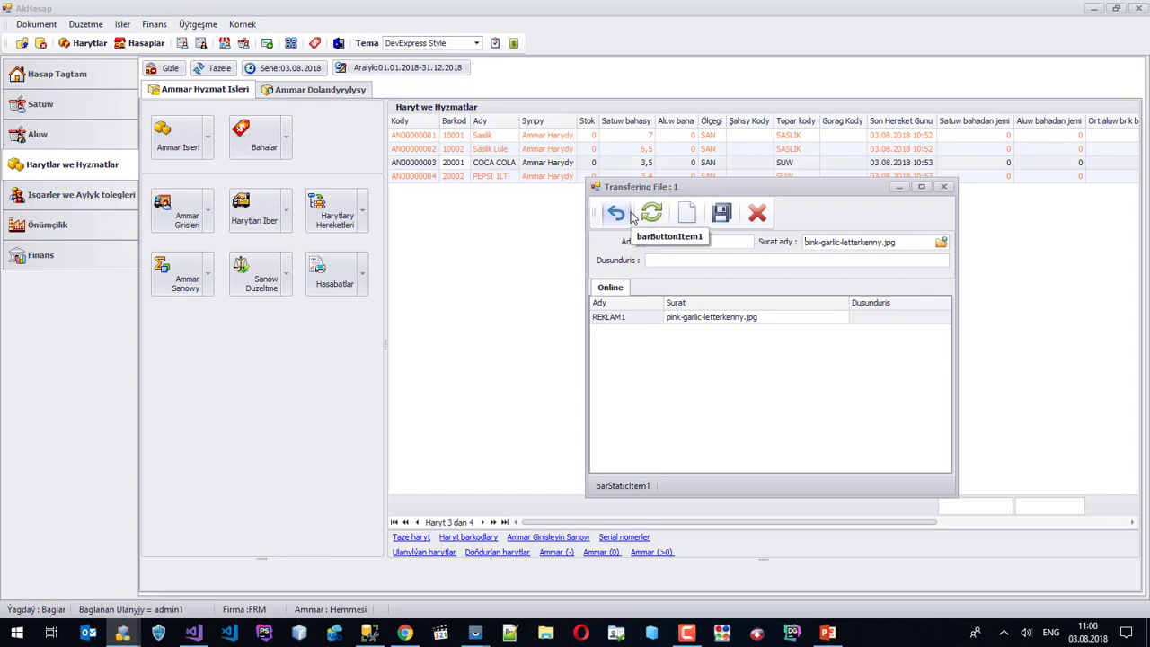
left_click(475, 632)
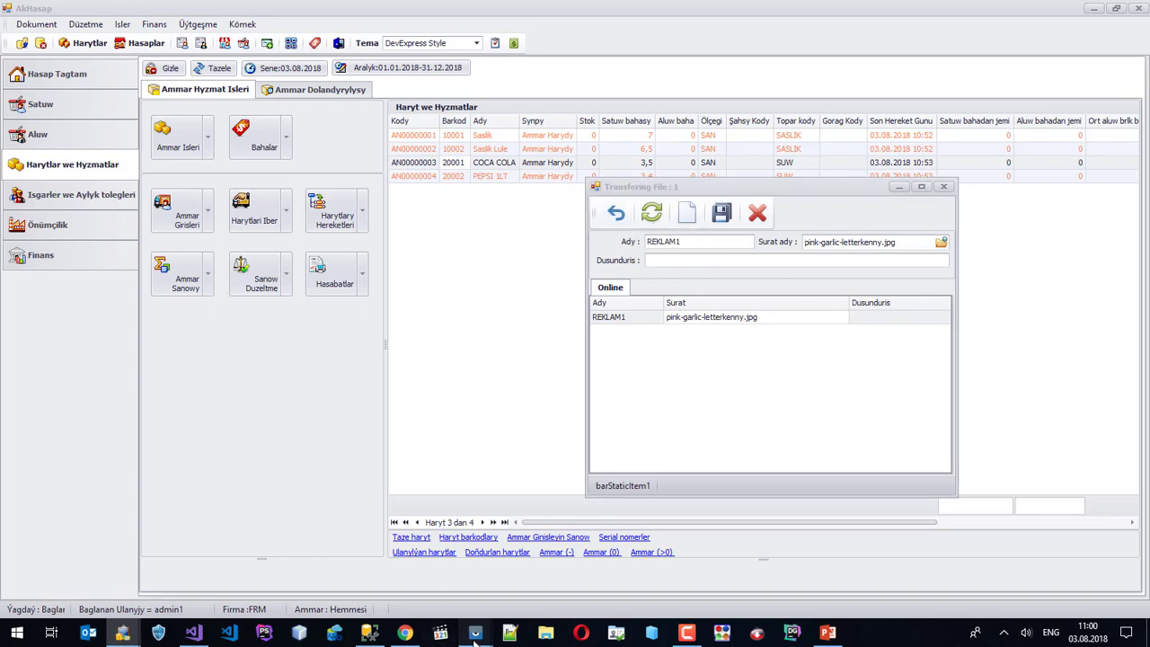
left_click(526, 597)
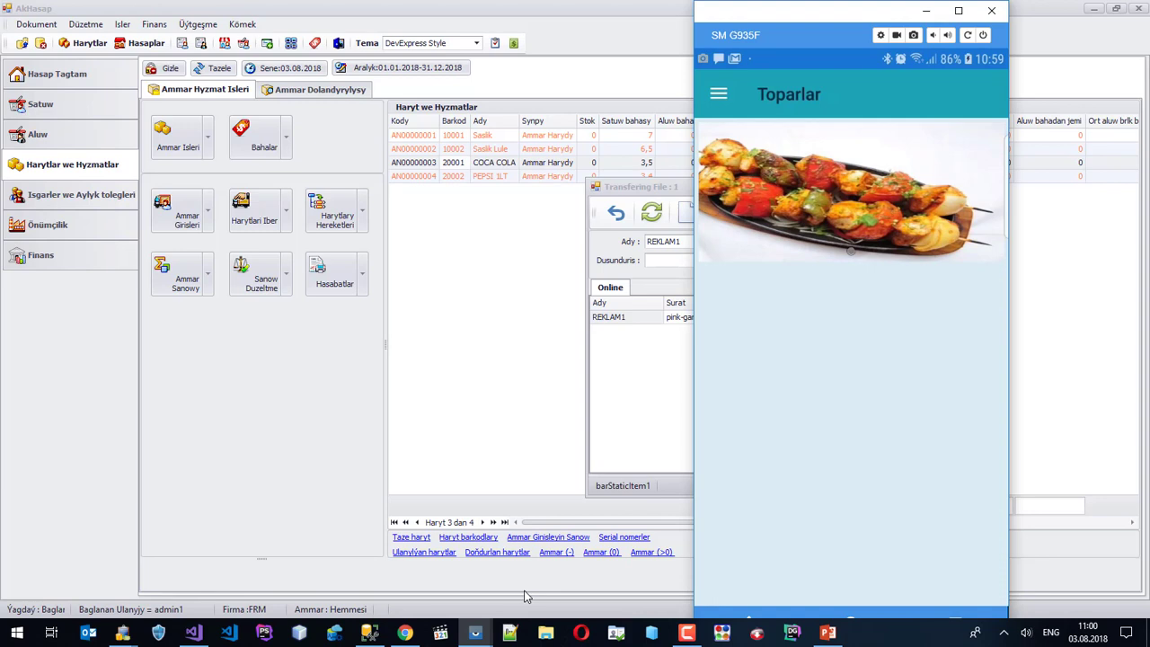
left_click(926, 10)
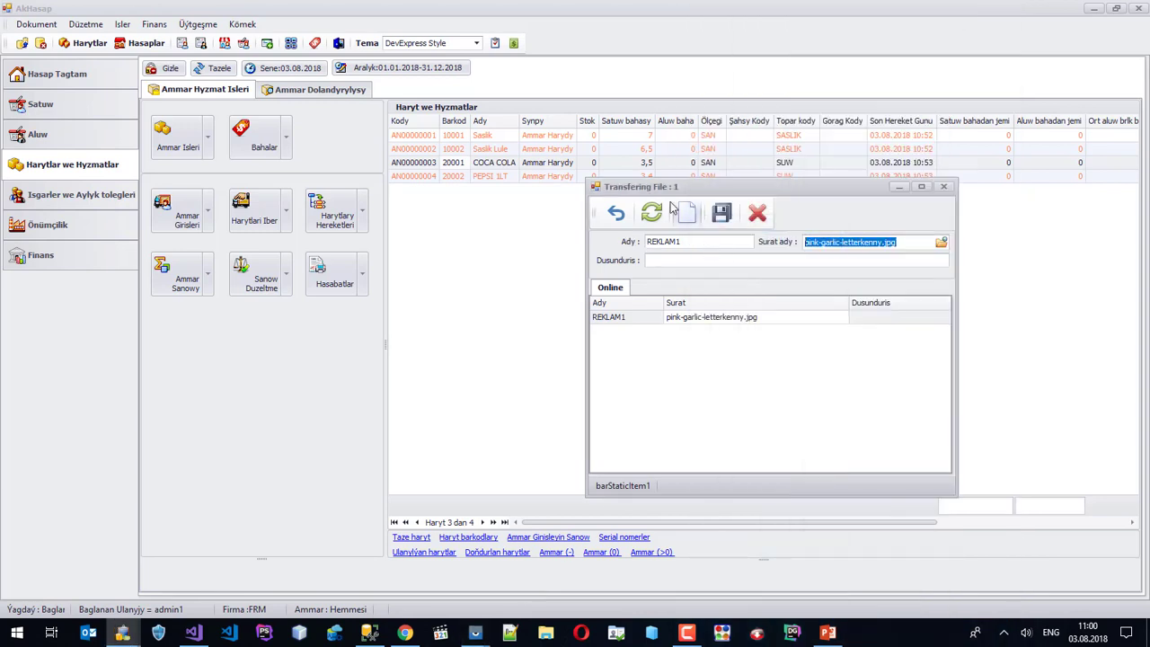
Create a new advert reklam2 with picture Shashlik.jpg and save it.
left_click(685, 212)
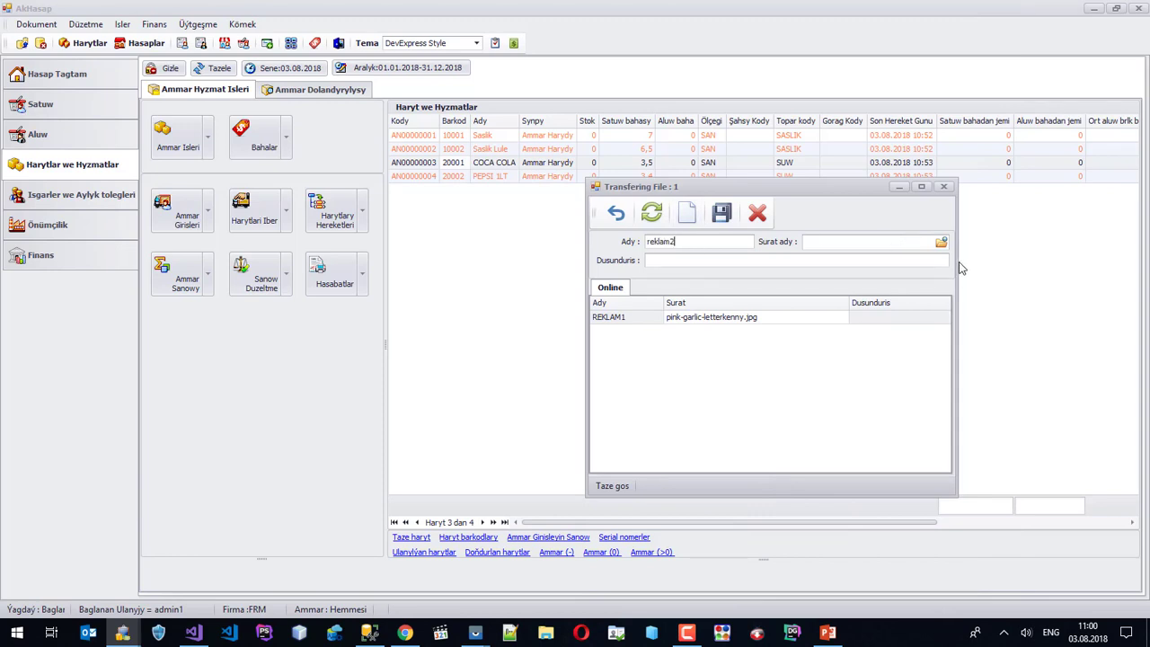
left_click(939, 244)
left_click(1082, 409)
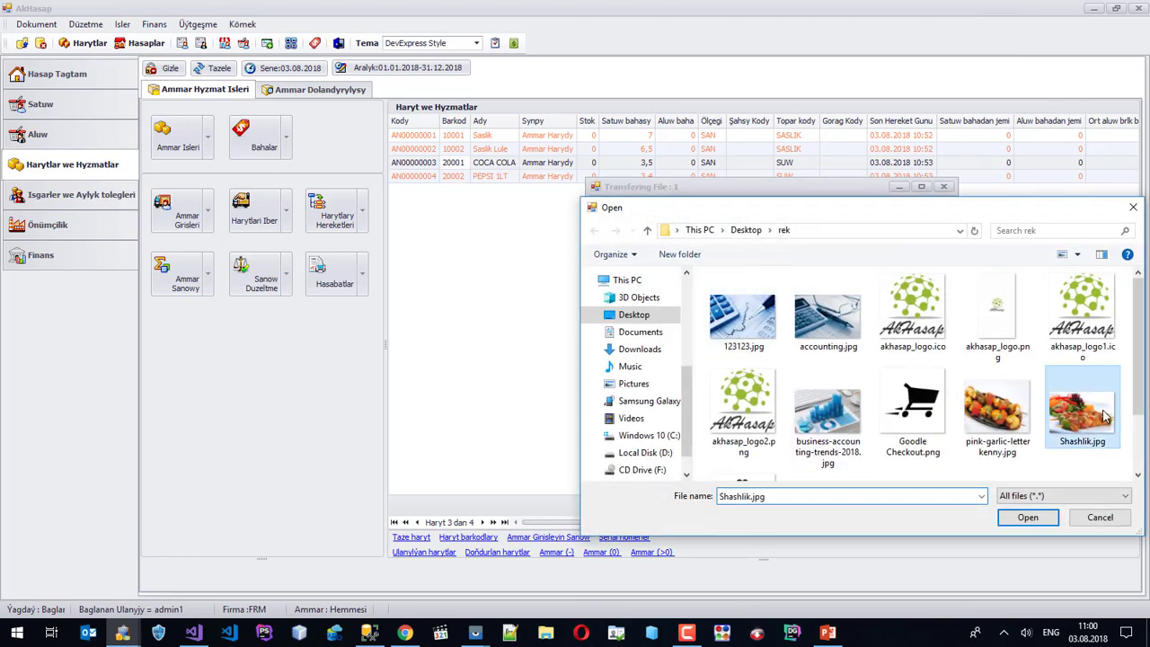
left_click(1047, 520)
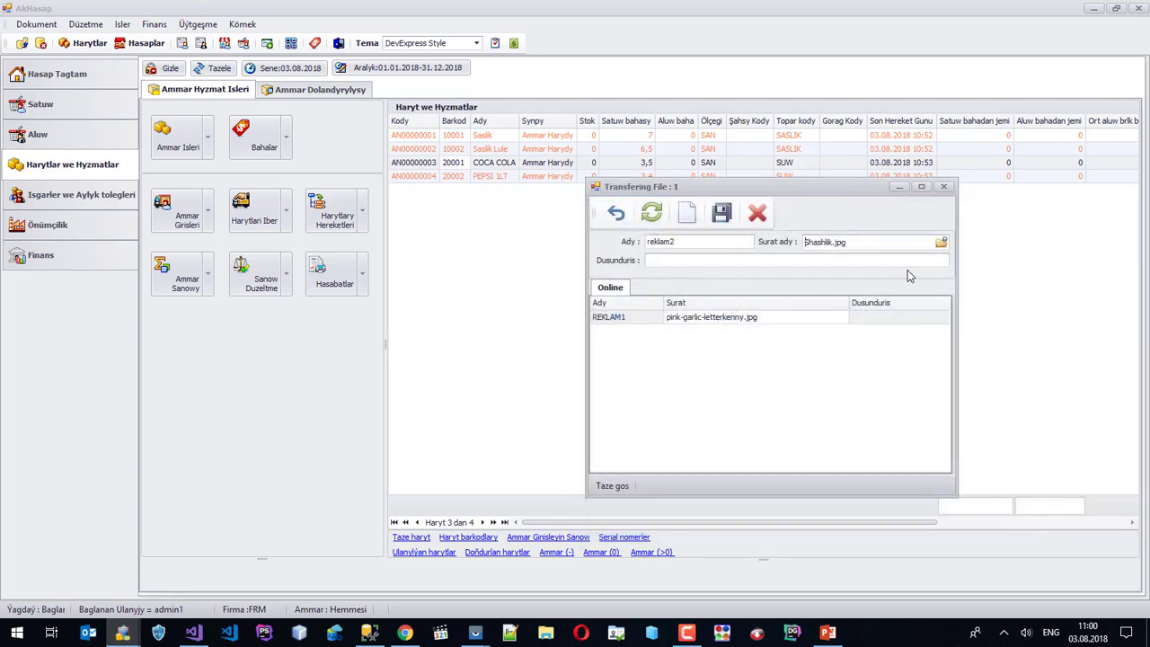
left_click(720, 214)
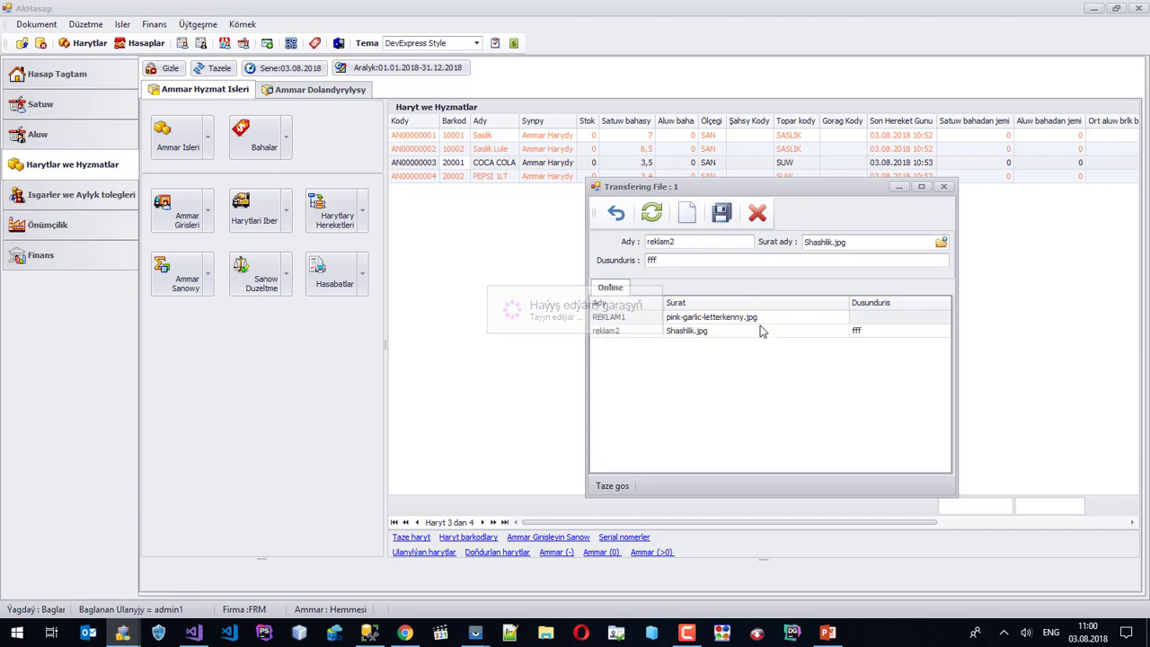
Send the reklam2 picture to the phone and bring up the phone mirror.
left_click(768, 336)
right_click(768, 336)
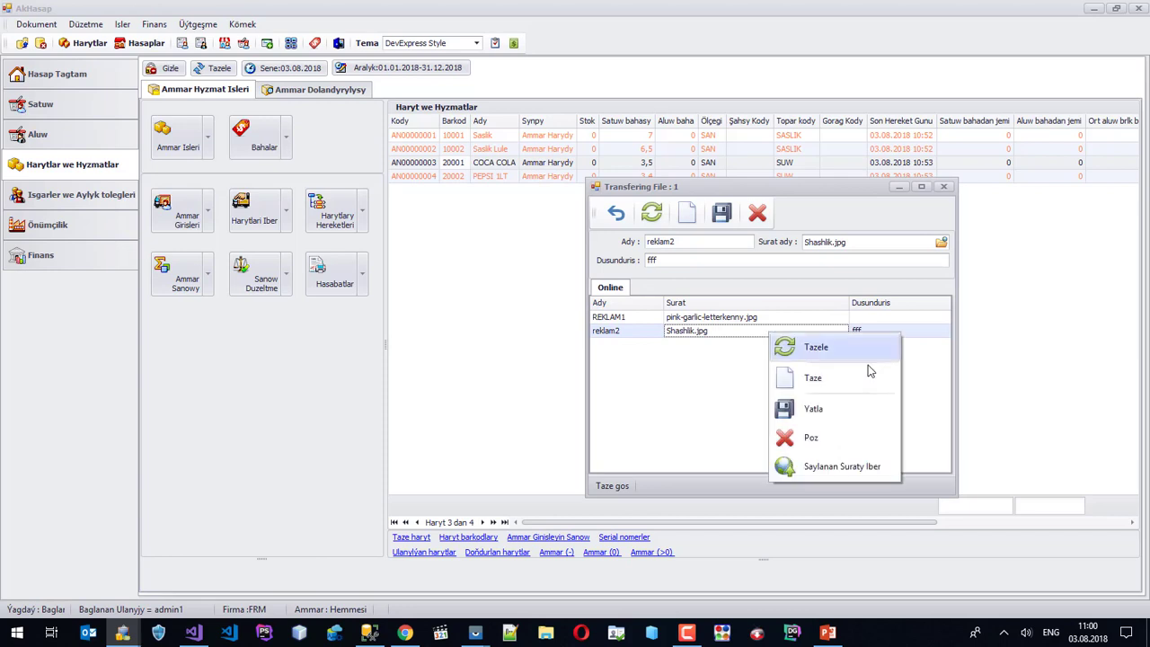
left_click(827, 468)
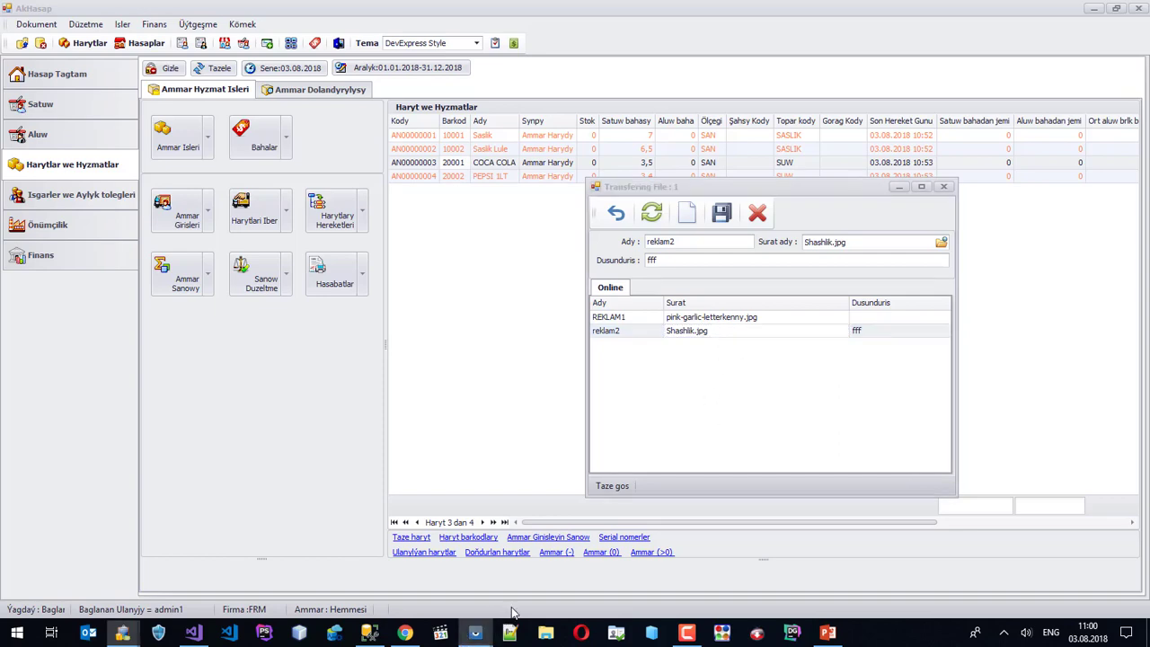
mouse_move(476, 631)
left_click(514, 574)
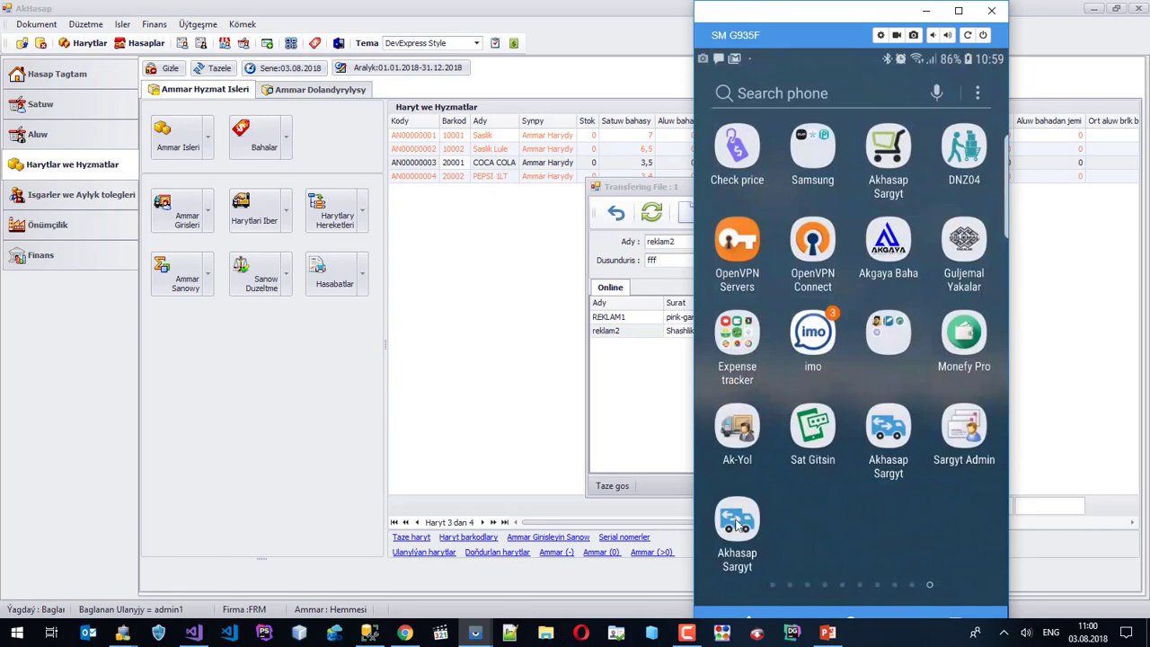
Launch Akhasap Sargyt on the phone to see the adverts, then close the mirror and advert window.
left_click(737, 521)
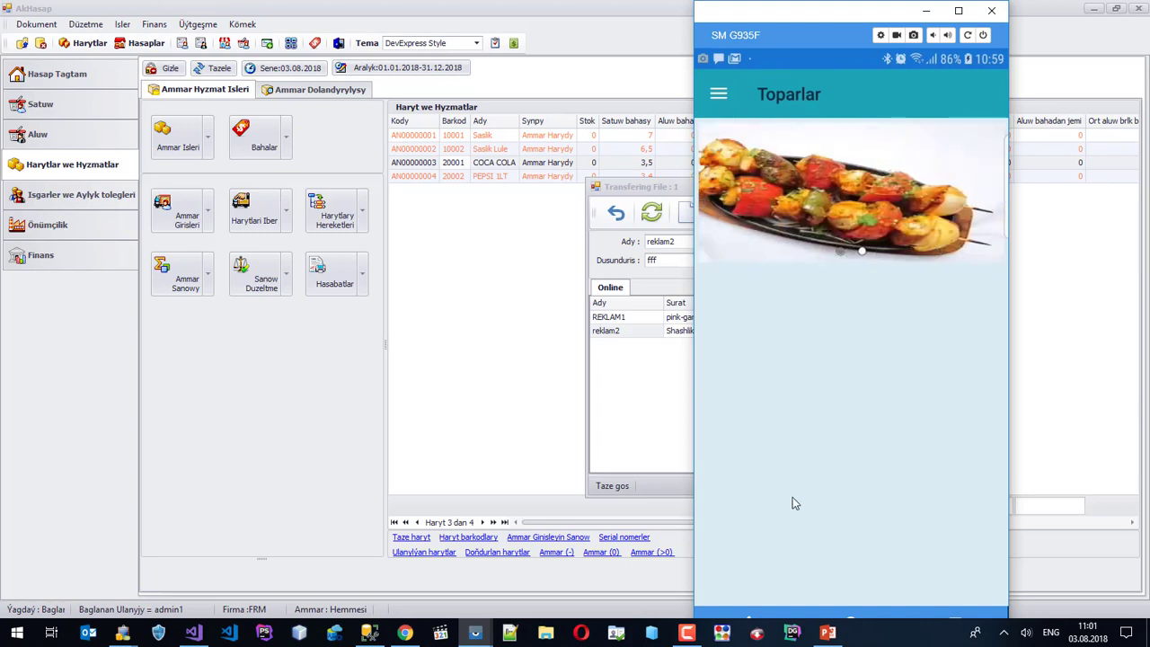
left_click(926, 11)
left_click(943, 186)
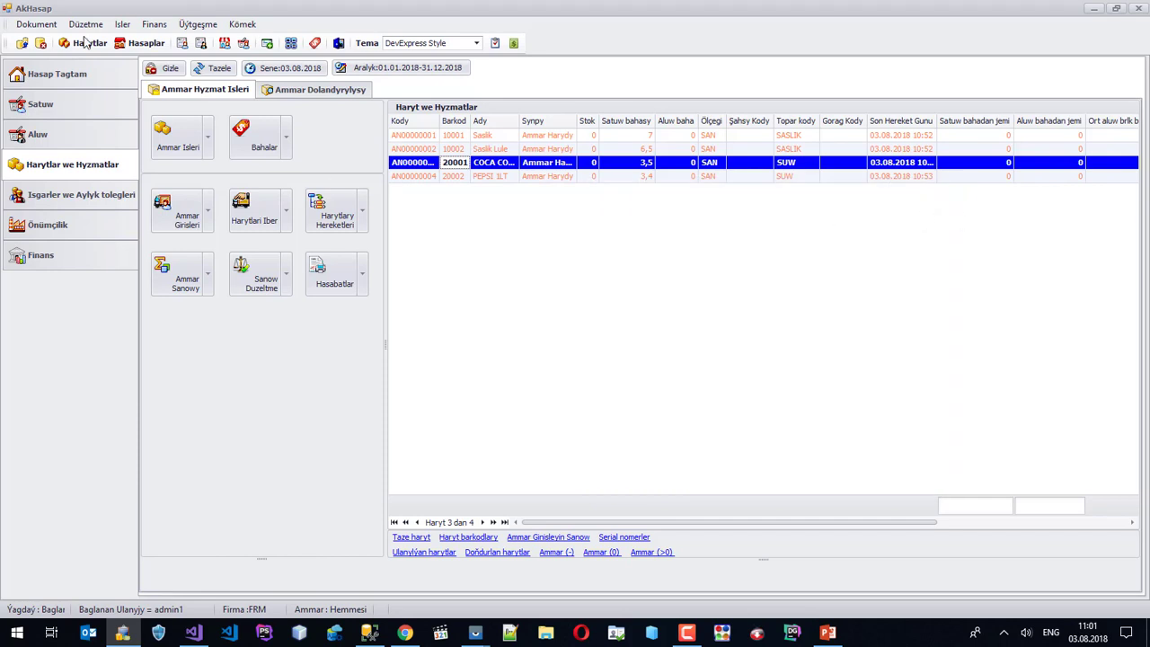
Open Üytgeşme > Mobile > Haryt toparlary and refresh its empty online groups list.
left_click(196, 26)
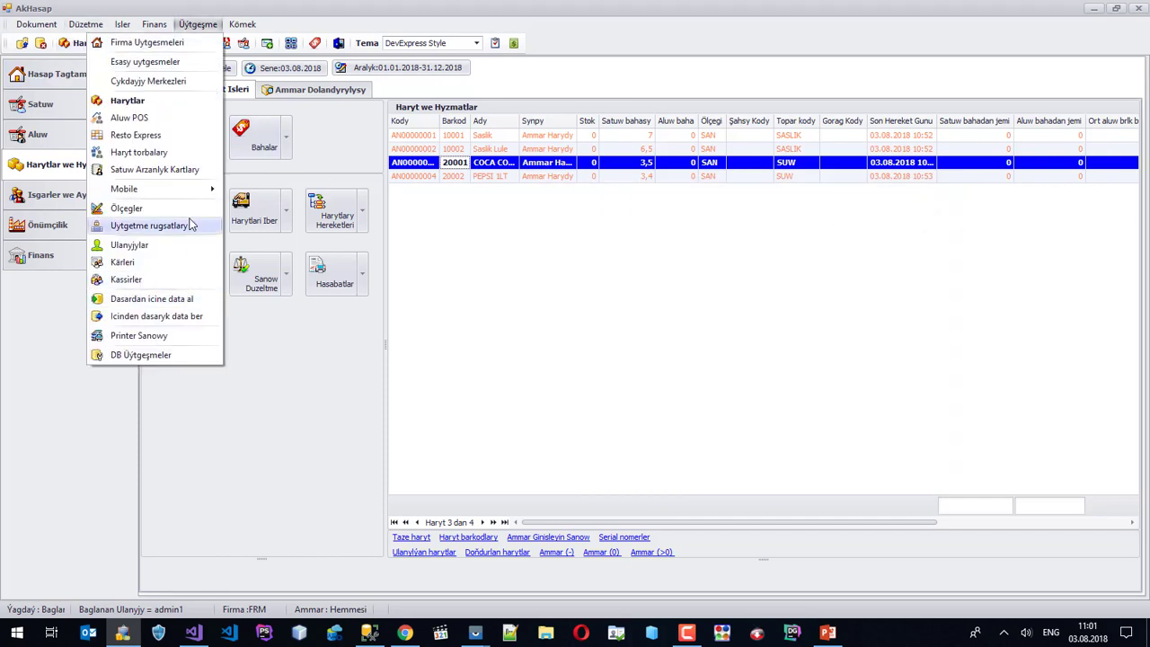
mouse_move(188, 192)
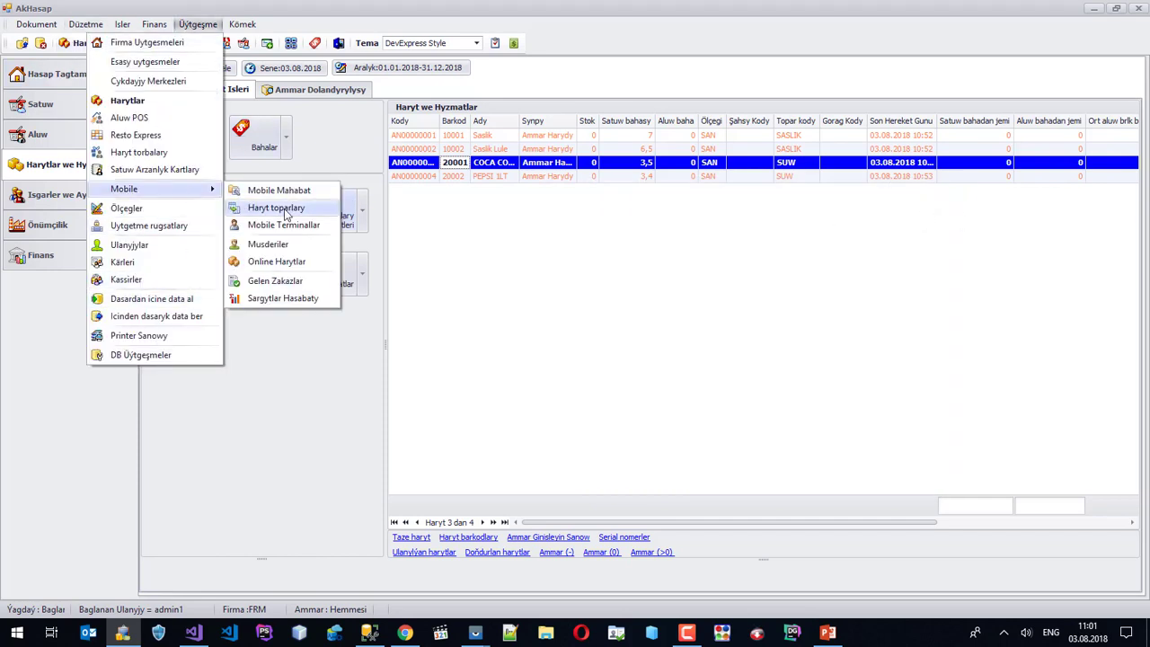
left_click(244, 207)
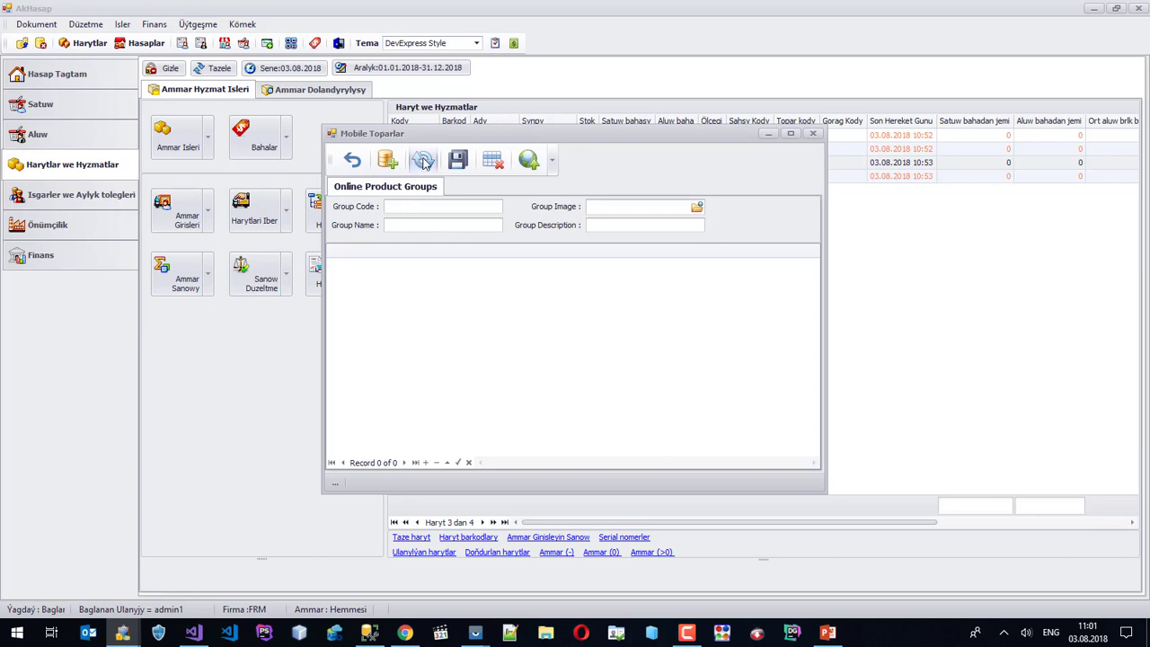
left_click(424, 161)
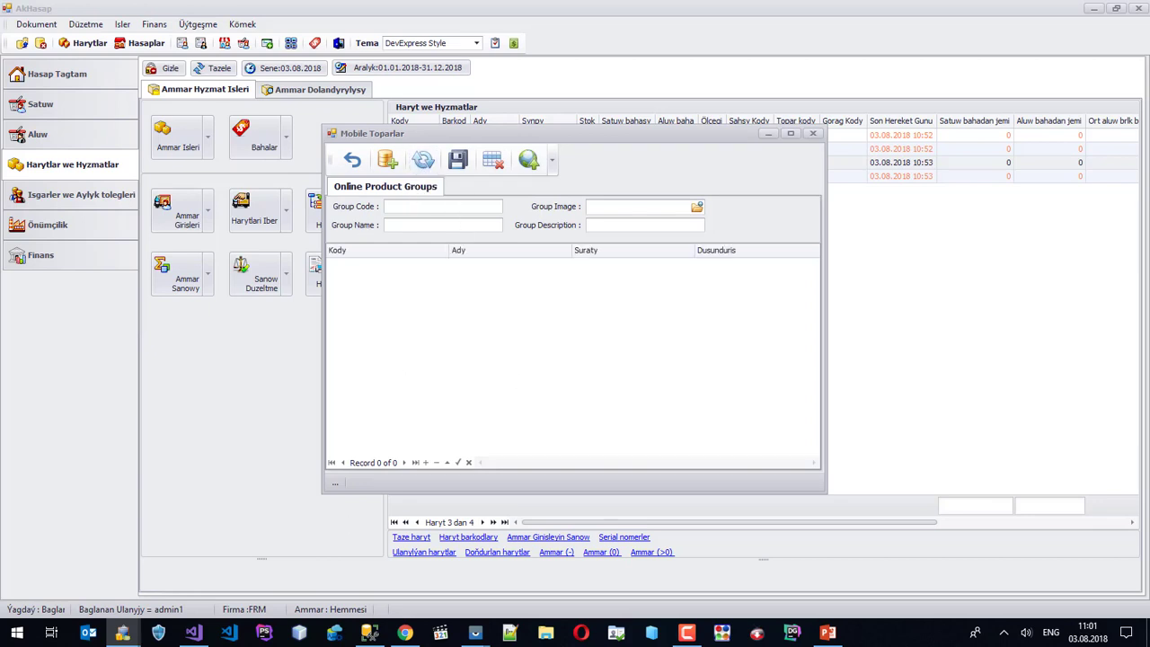
In Chrome, replace the 'saslik' image search with a search for 'drinks'.
left_click(405, 632)
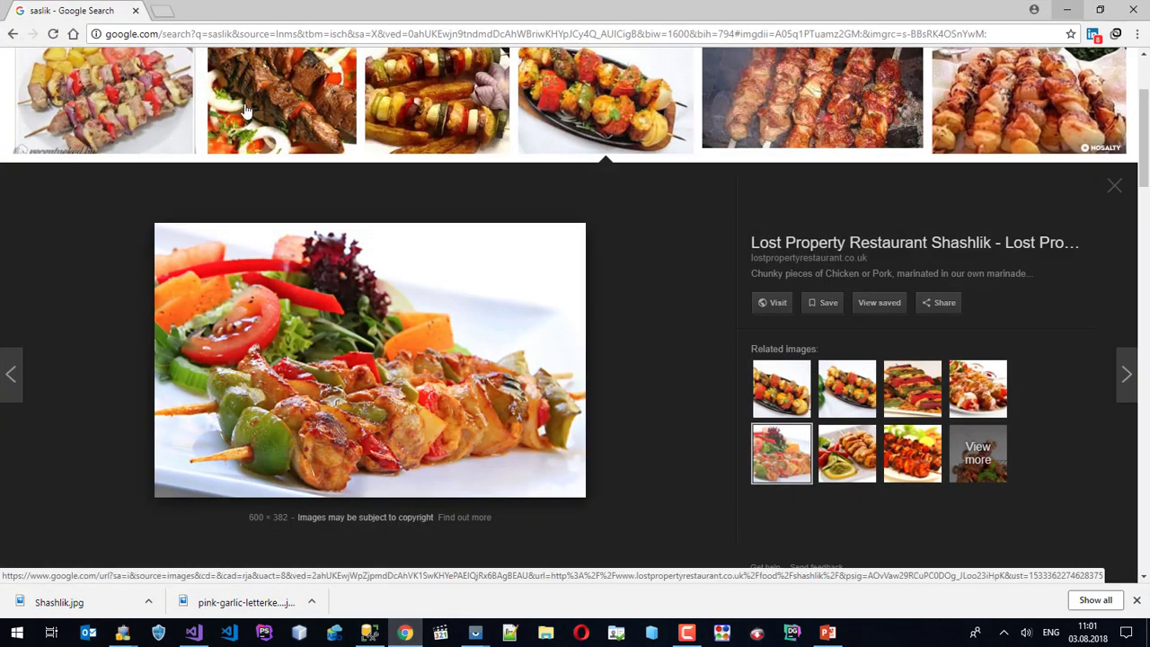
scroll(247, 108, "up", 2)
left_click_drag(264, 77, 18, 81)
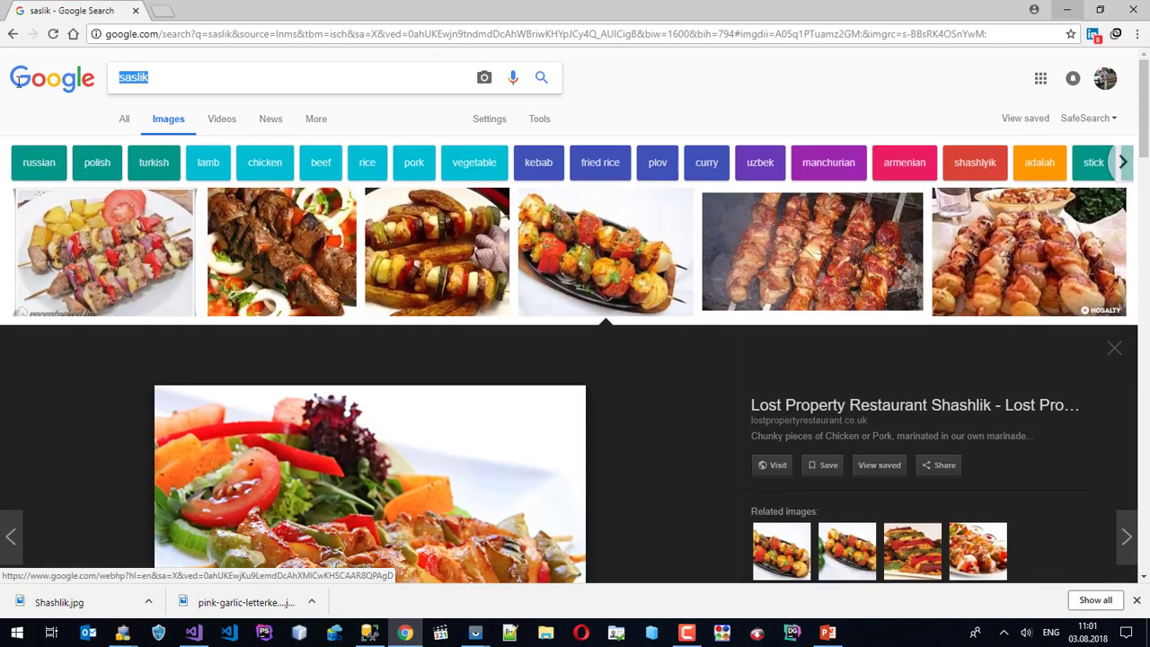
type("drinks")
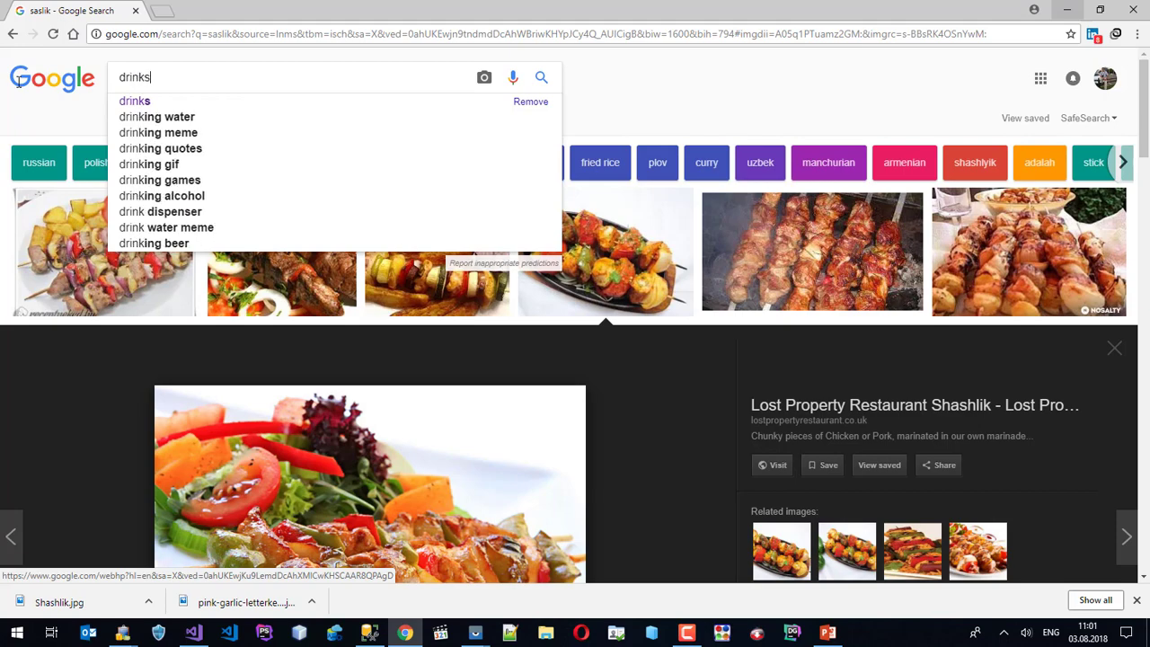
key("Return")
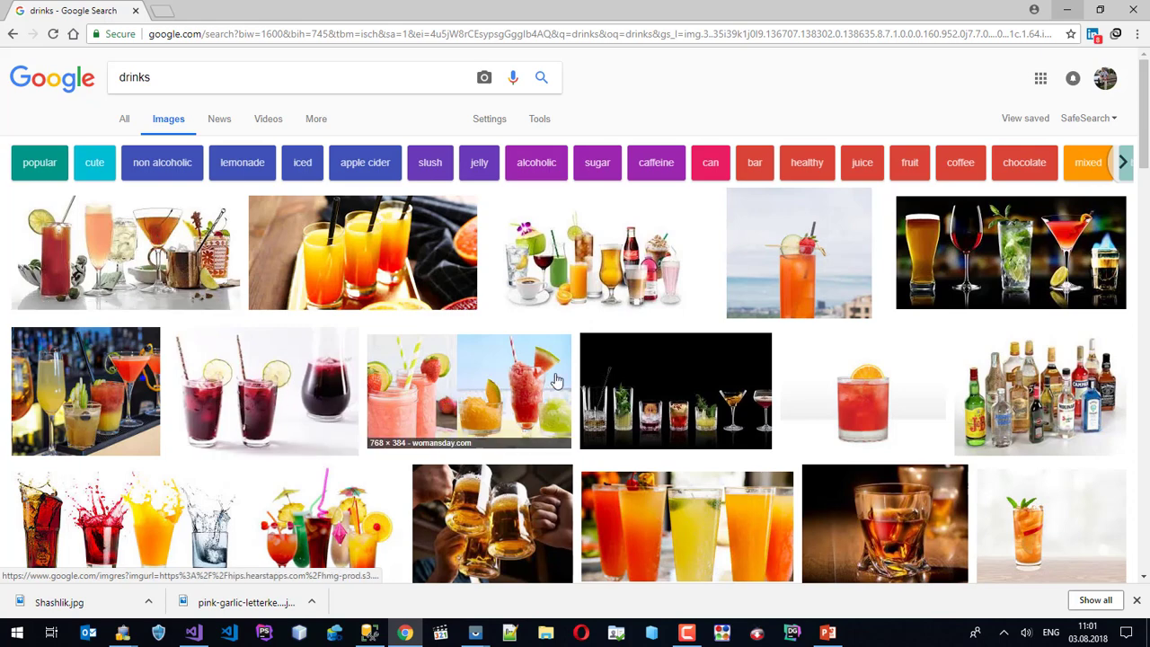
Save a drinks picture as Guide_Drinks_16x9b.jpg in the rek folder.
scroll(528, 371, "down", 1)
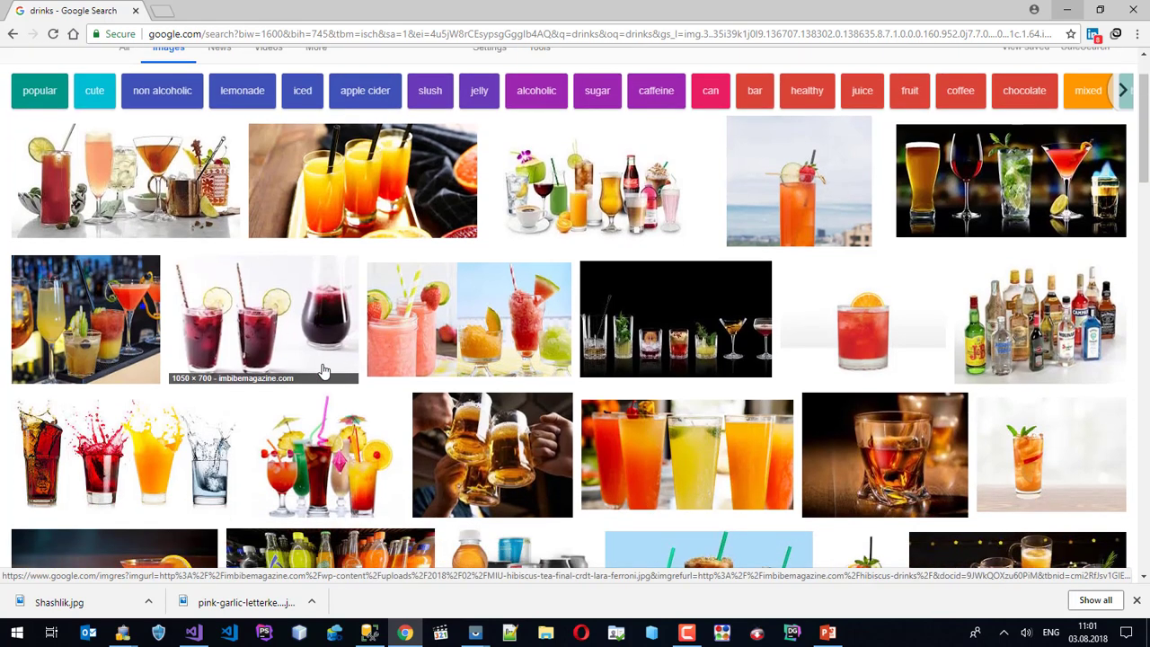
left_click(579, 155)
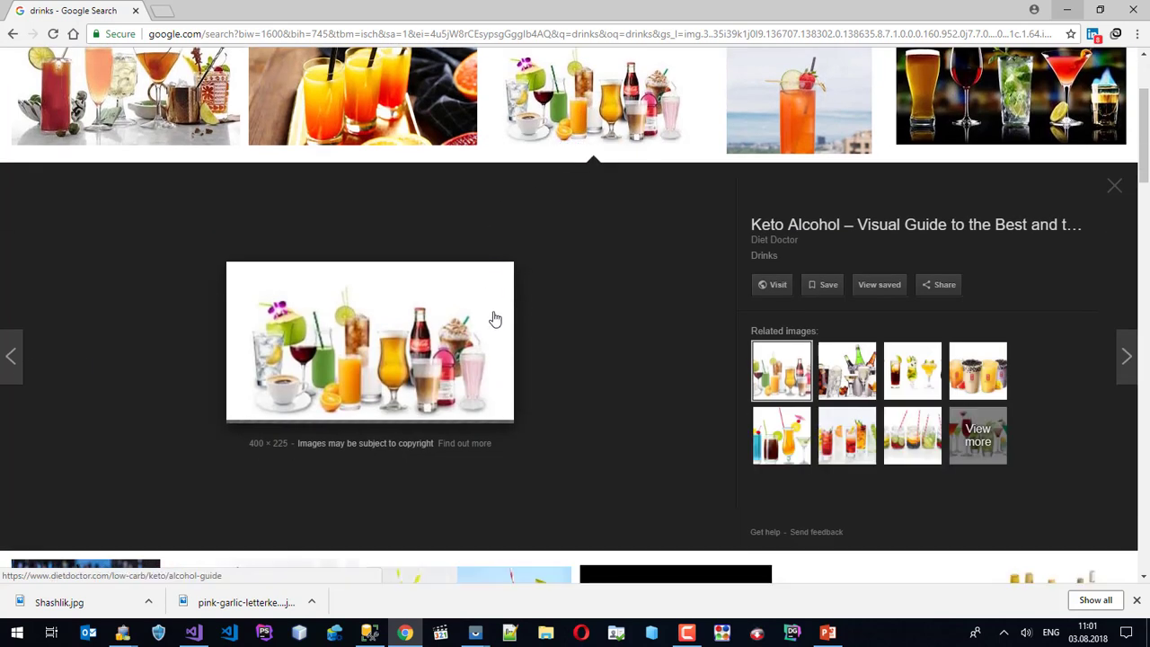
right_click(378, 330)
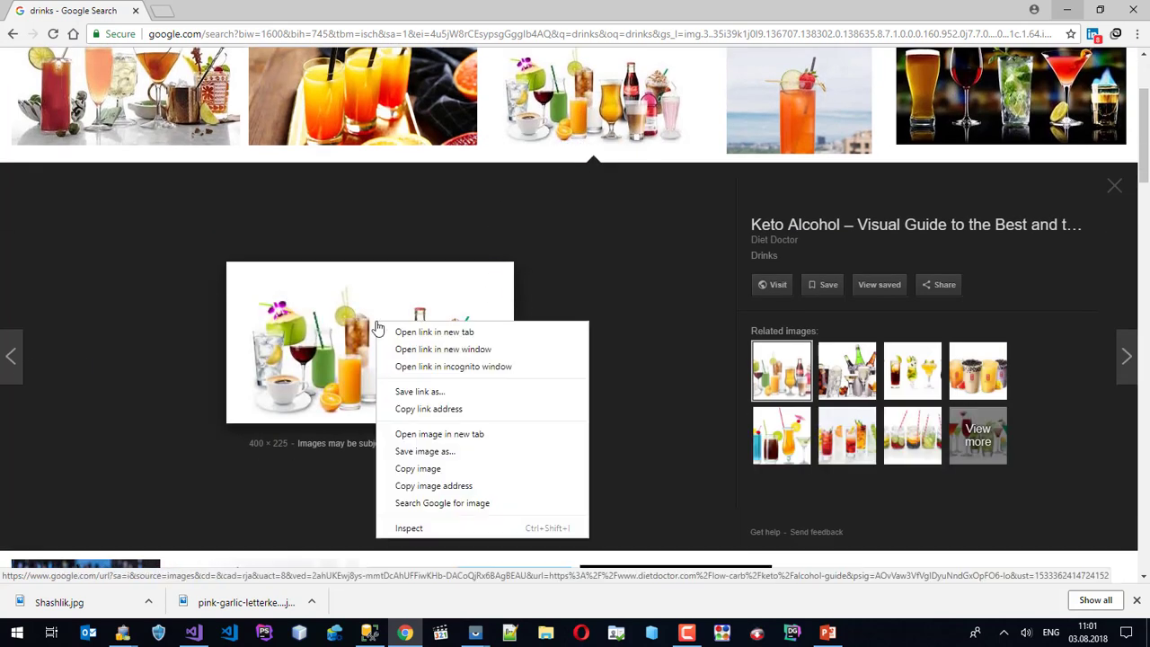
left_click(438, 452)
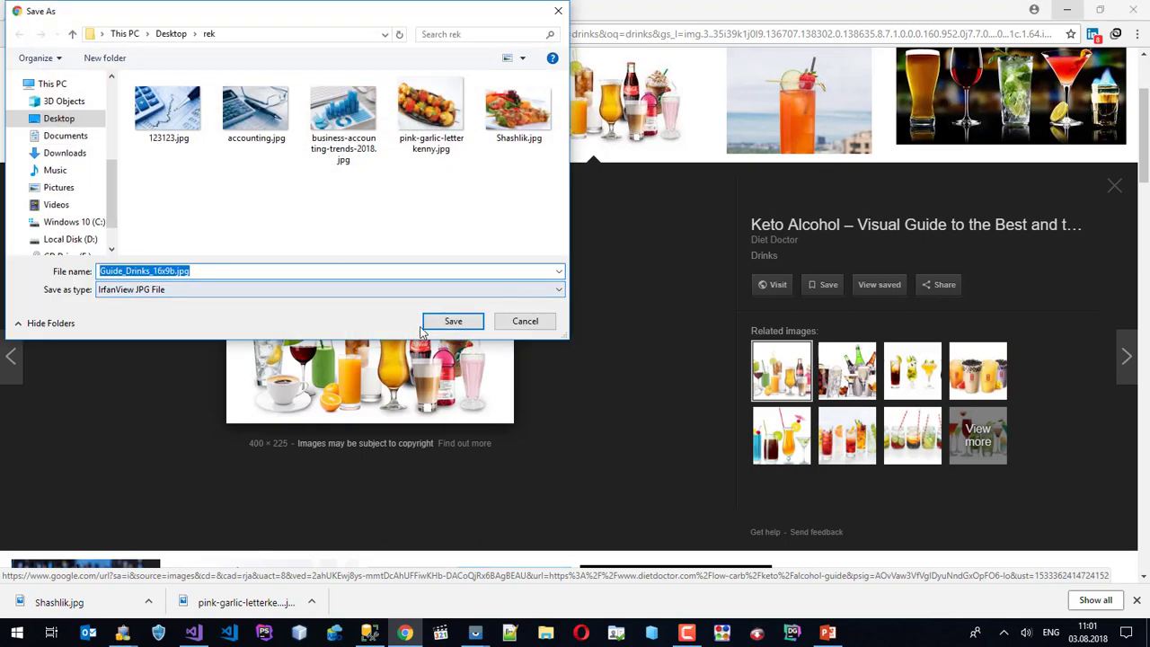
left_click(452, 323)
scroll(441, 282, "up", 2)
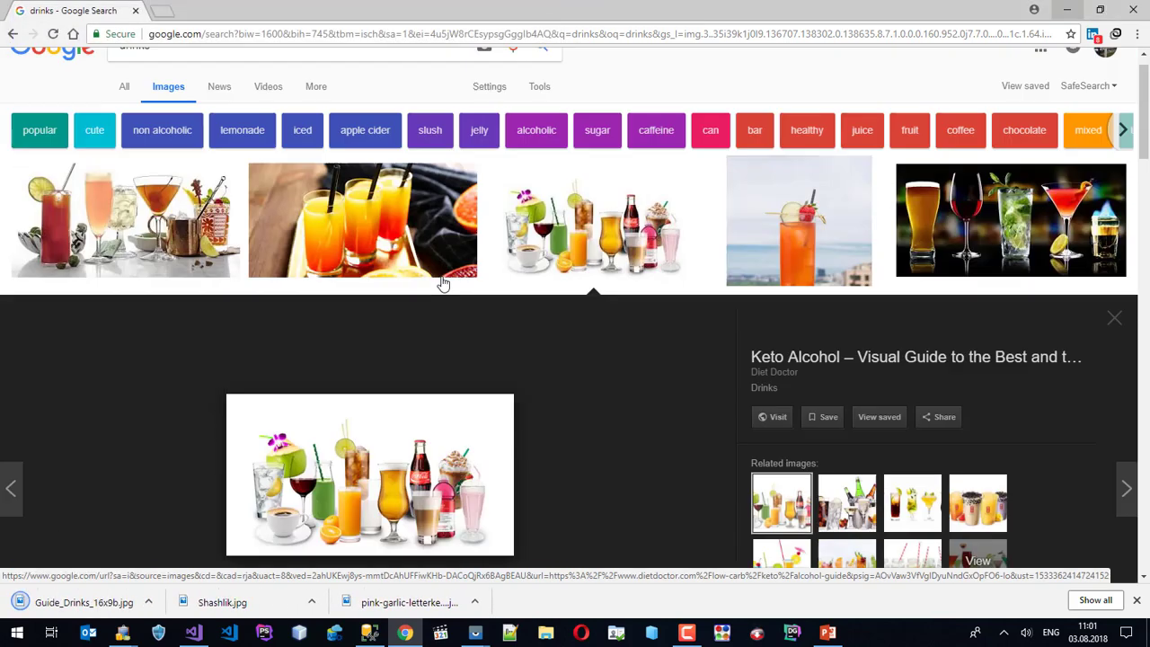
left_click_drag(167, 79, 27, 84)
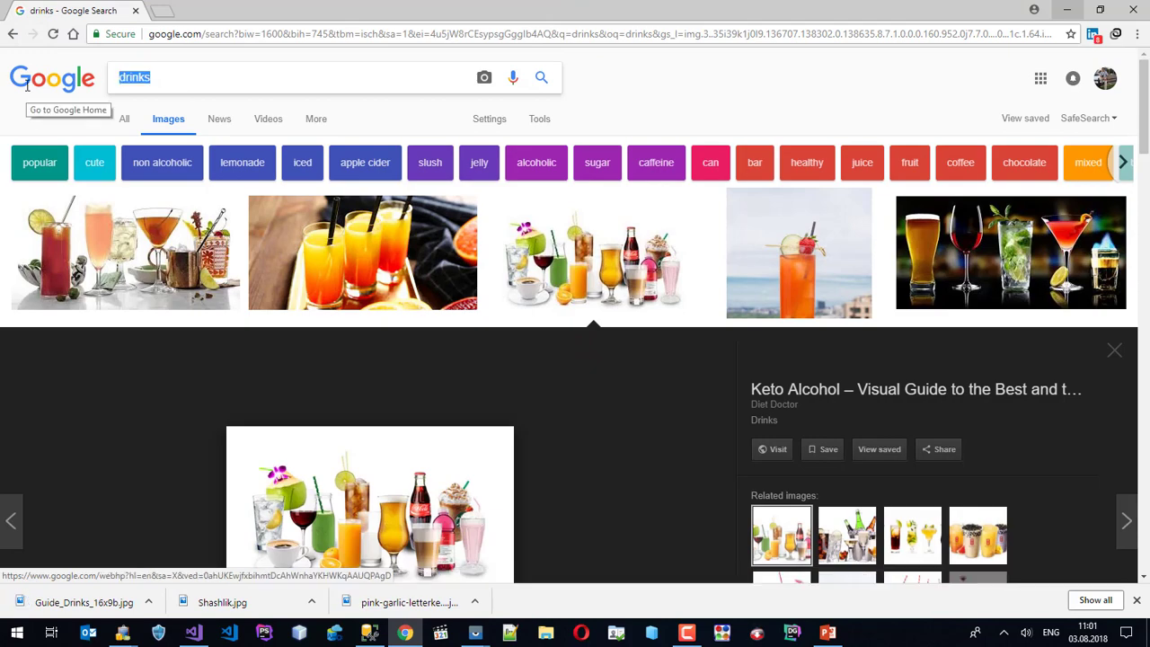
Search Google Images for 'saslik'.
type("sas")
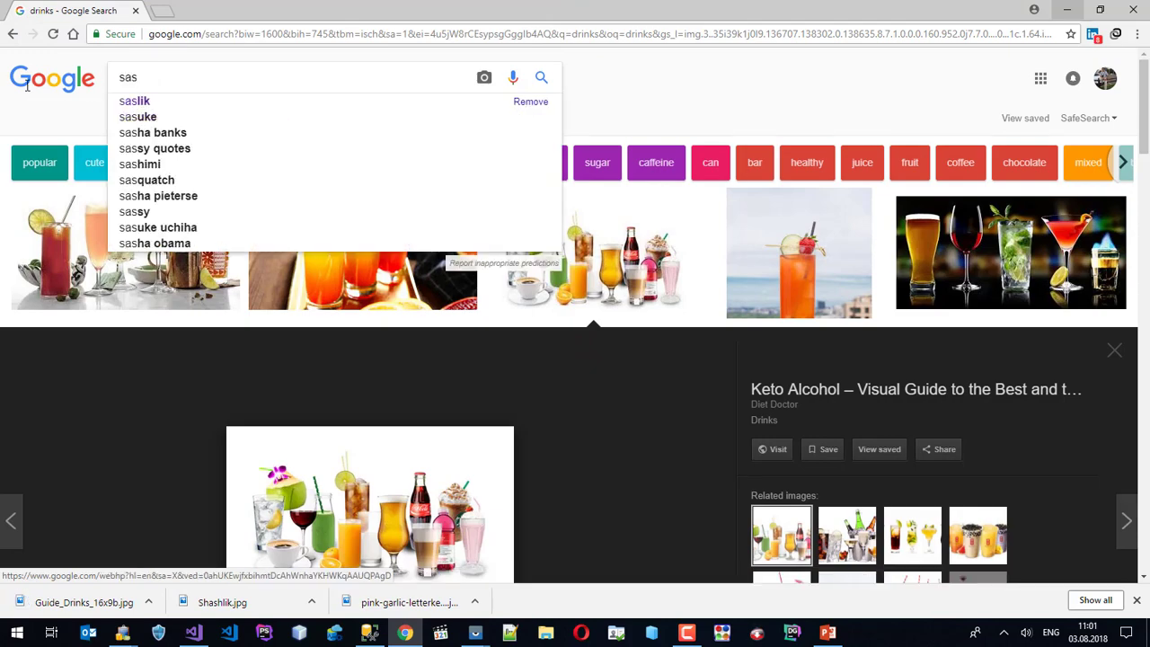
type("lik")
key("Return")
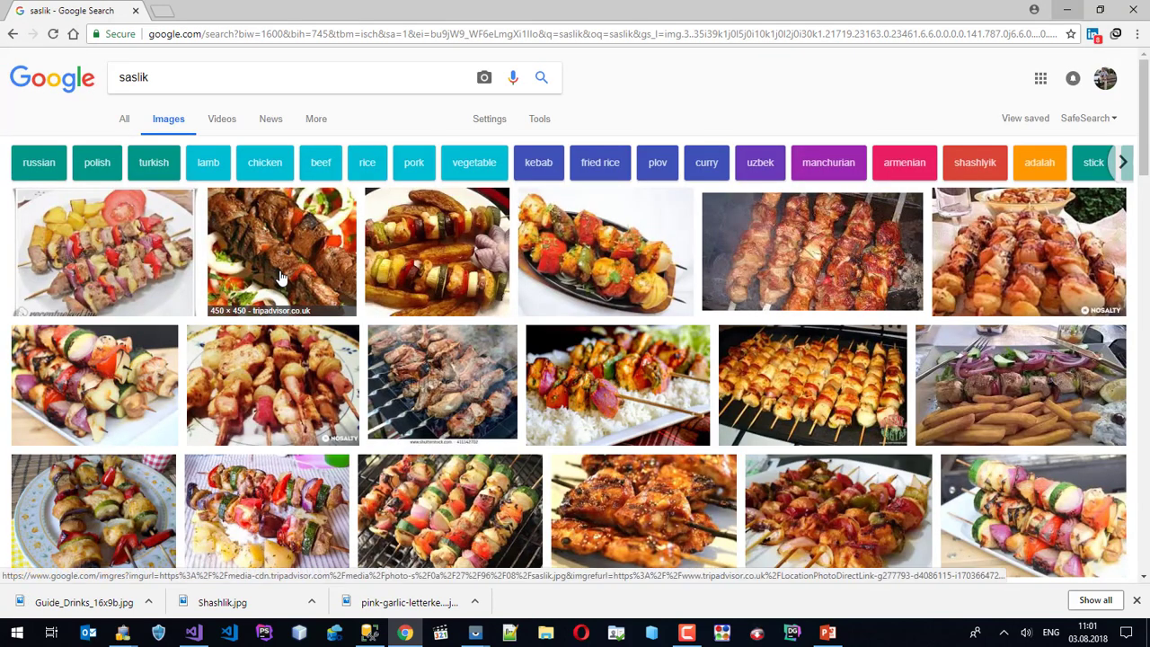
scroll(279, 279, "down", 1)
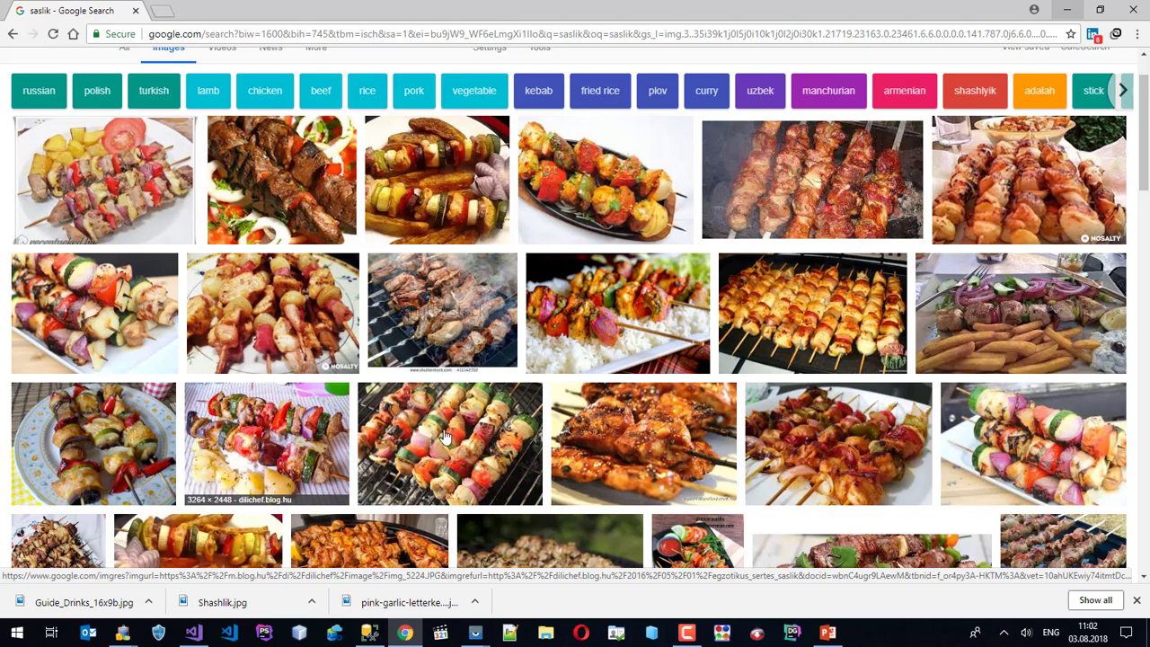
Save the Chicken Shashlik Sizzler picture as chicken.shashlik.sizzler.jpg and minimize Chrome.
left_click(611, 439)
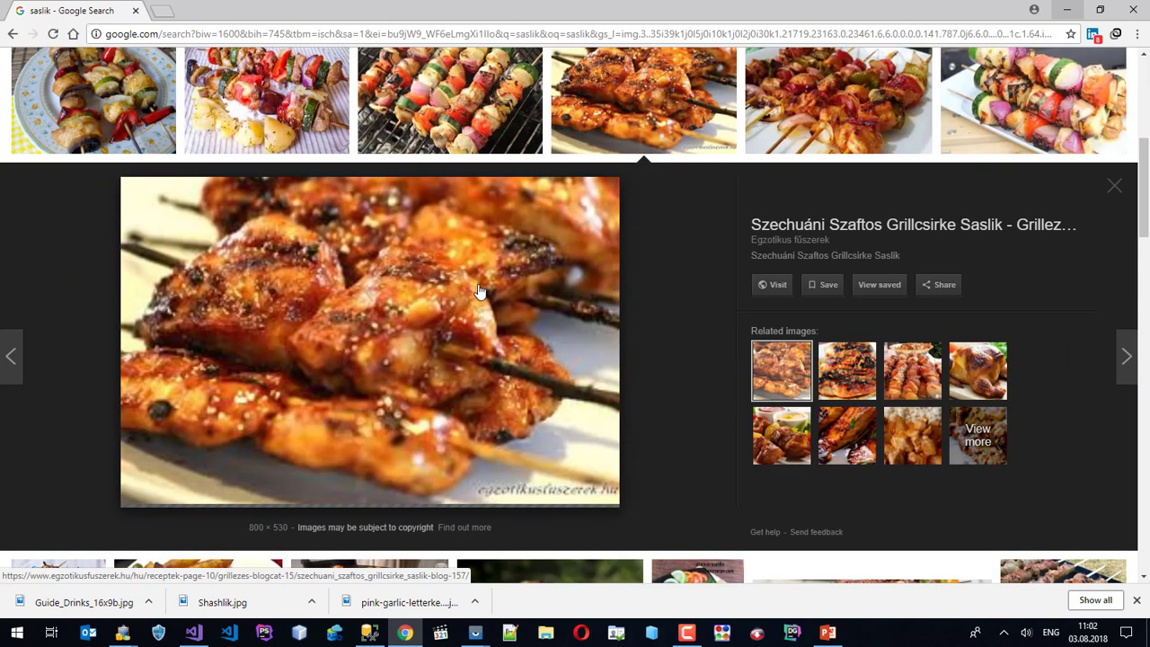
left_click(781, 435)
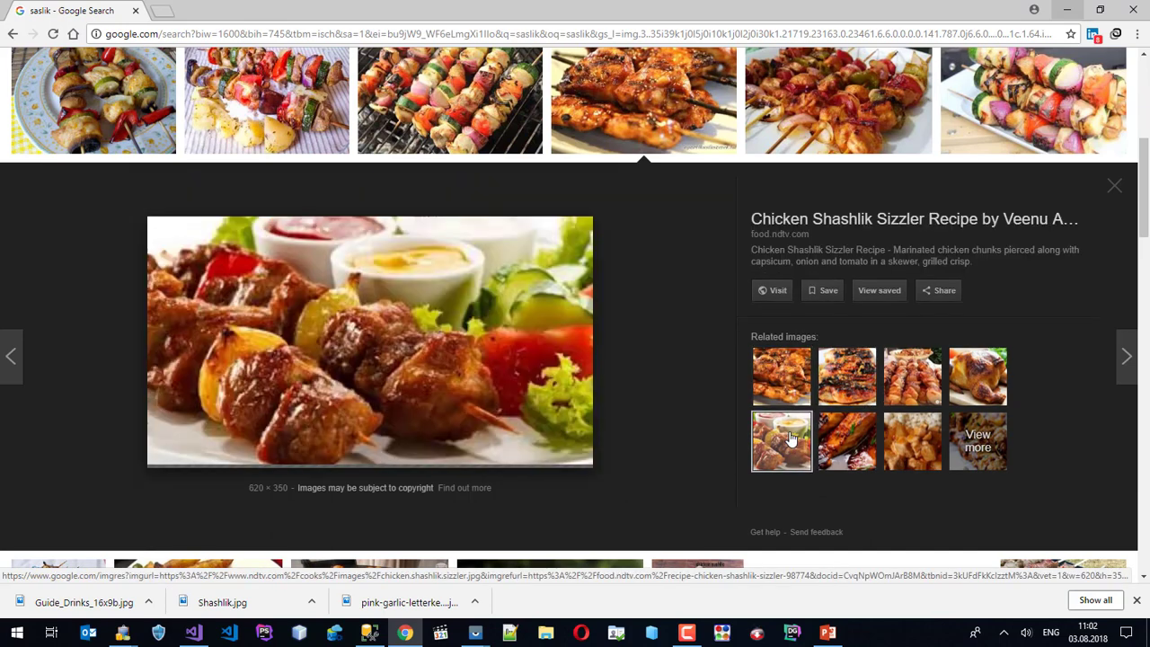
right_click(386, 337)
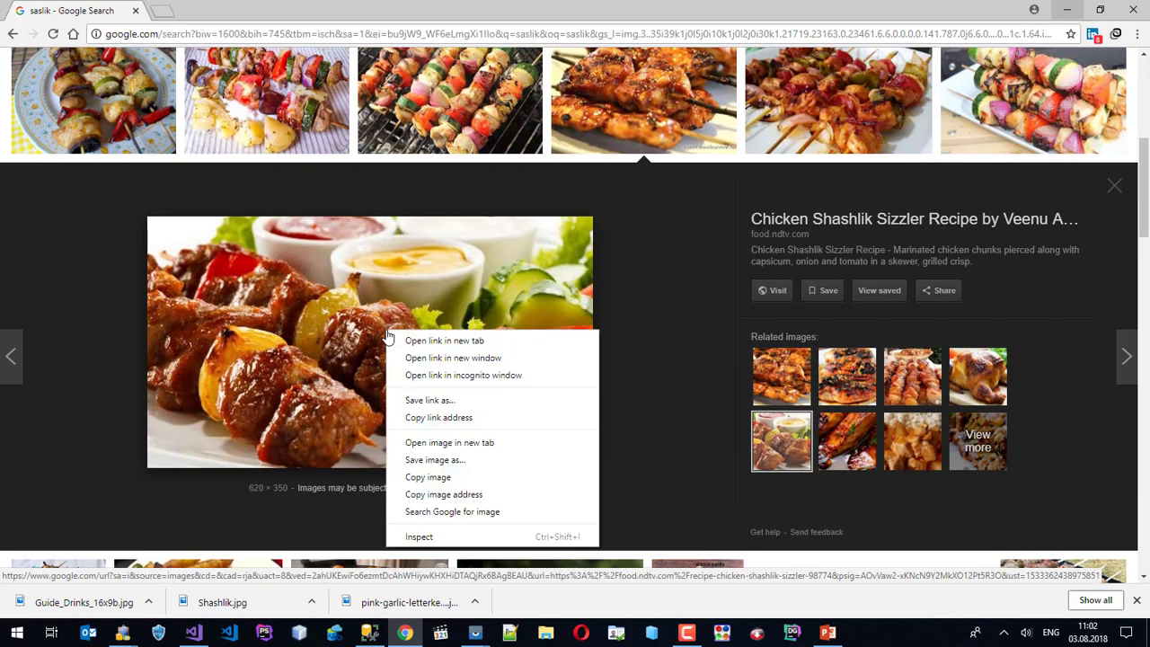
left_click(455, 461)
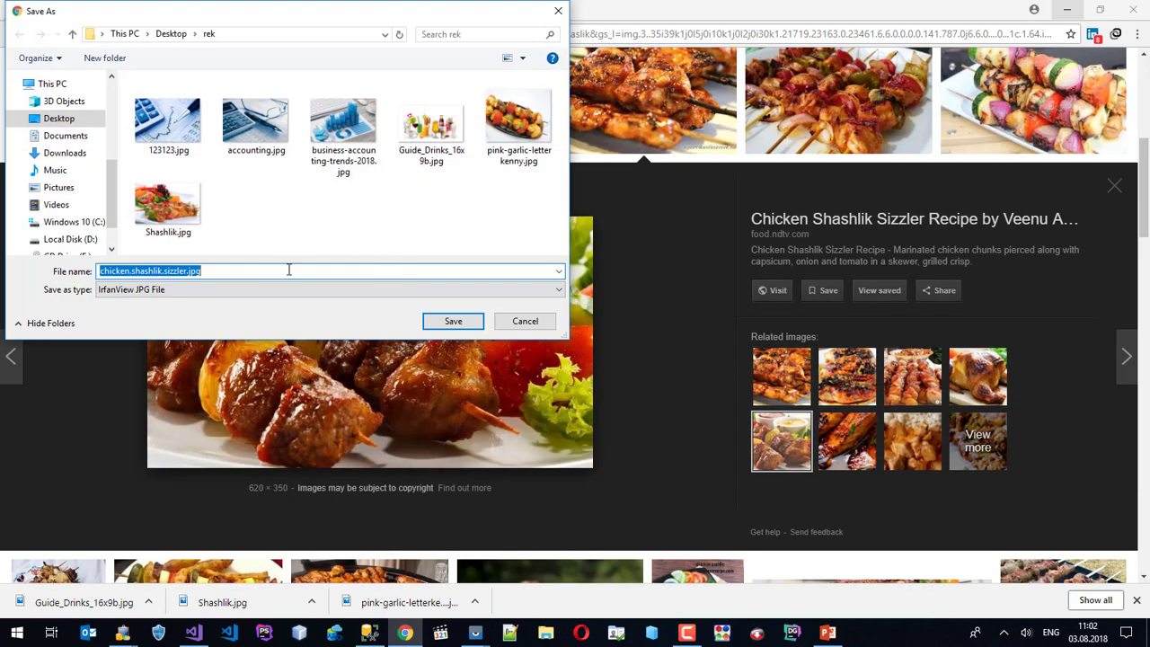
left_click(465, 325)
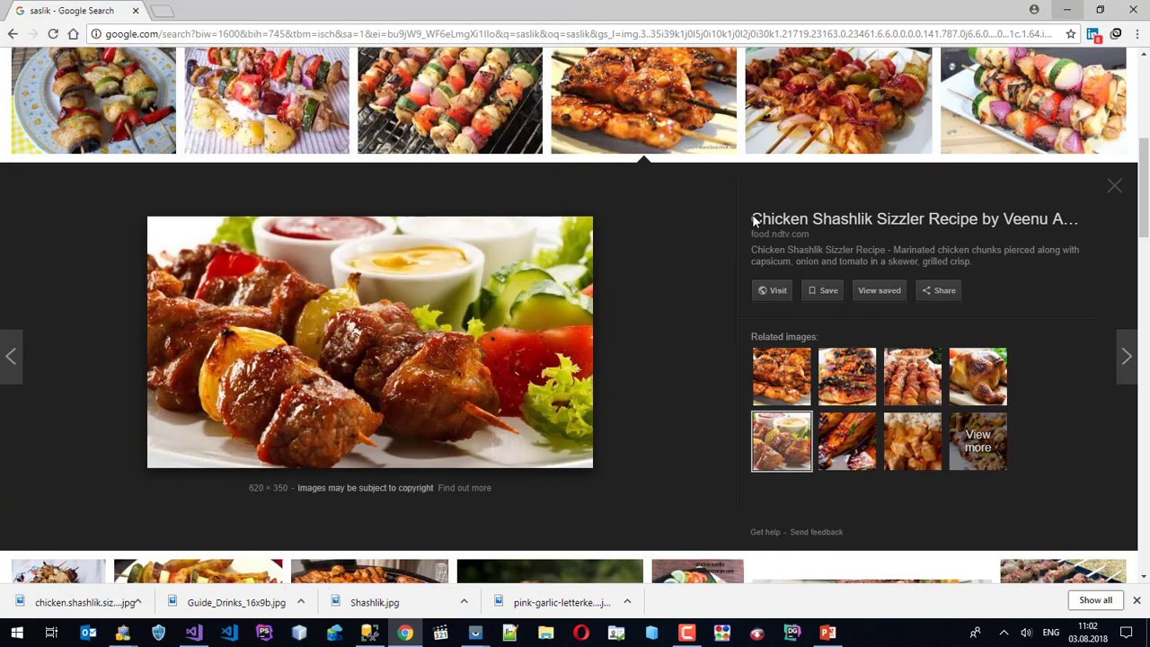
left_click(1066, 9)
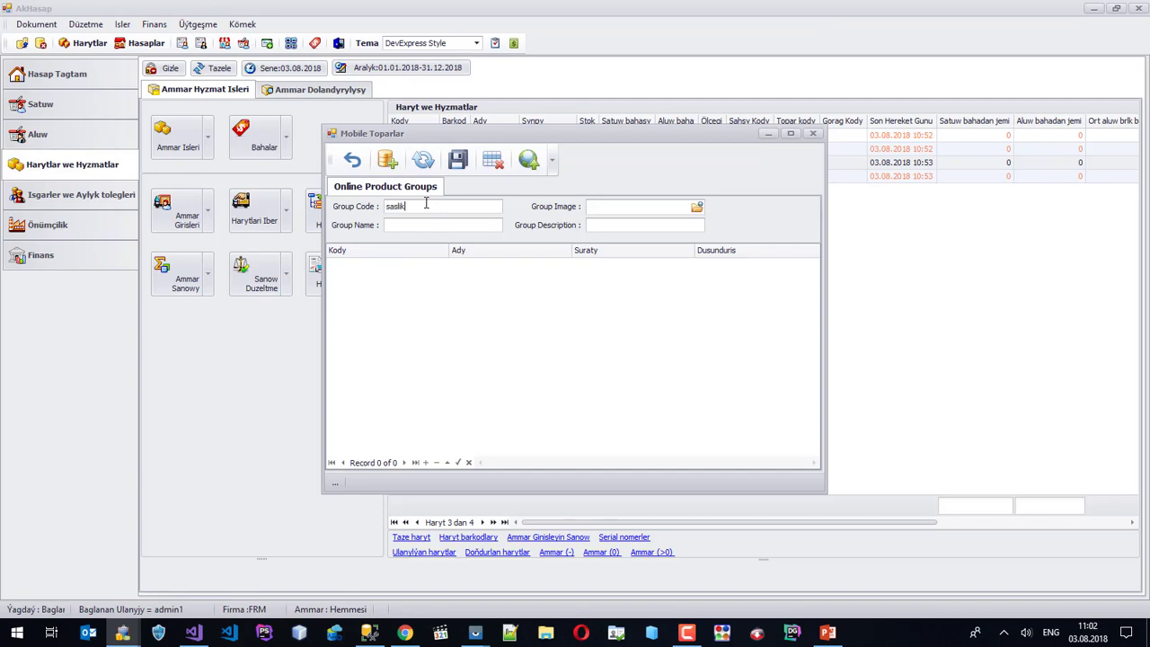
Give the saslik group the chicken.shashlik.sizzler.jpg image and name Saslikler, then save it.
left_click(696, 207)
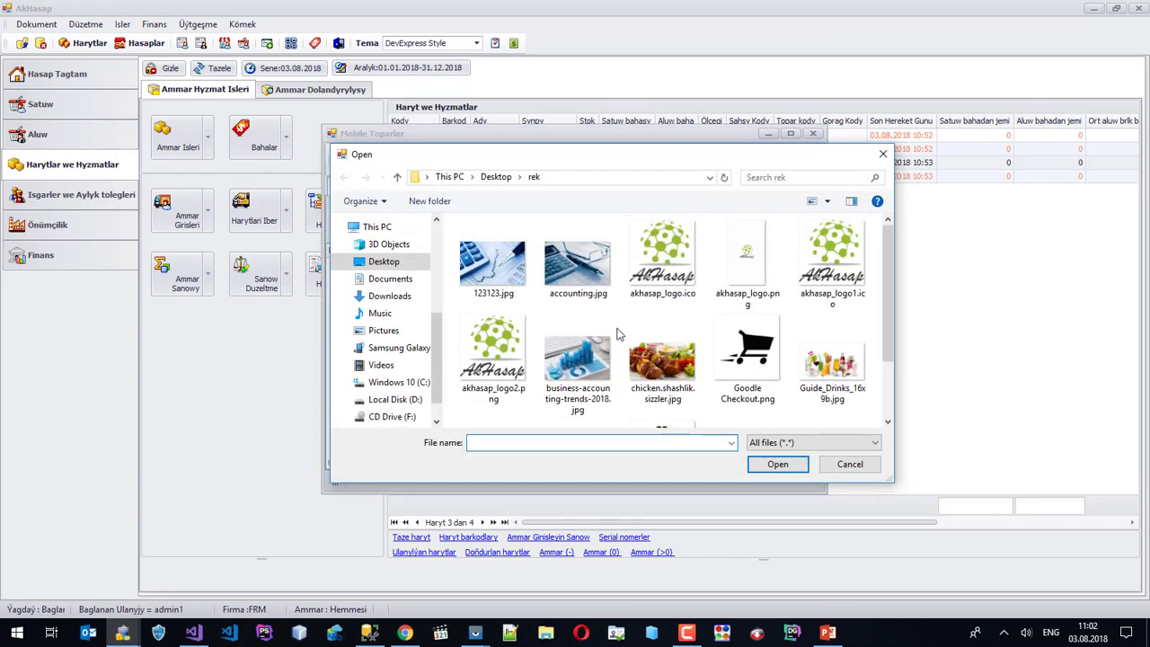
left_click(662, 359)
left_click(777, 463)
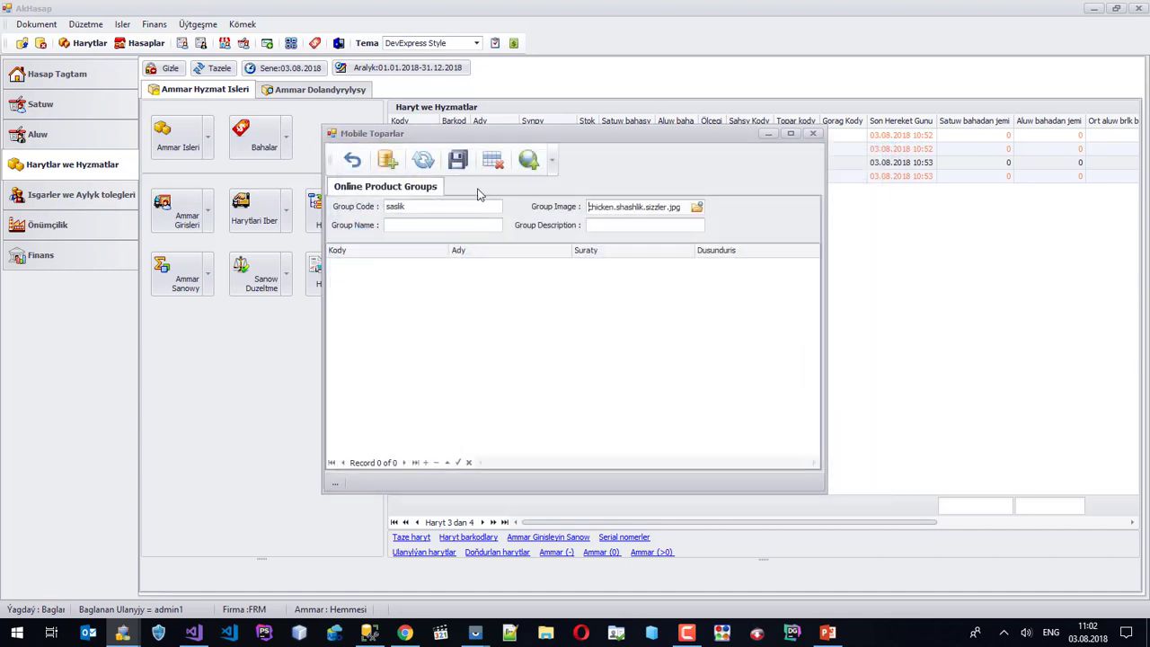
left_click(465, 225)
key("BackSpace")
key("BackSpace")
key("BackSpace")
key("BackSpace")
key("BackSpace")
key("BackSpace")
key("BackSpace")
key("BackSpace")
left_click(458, 160)
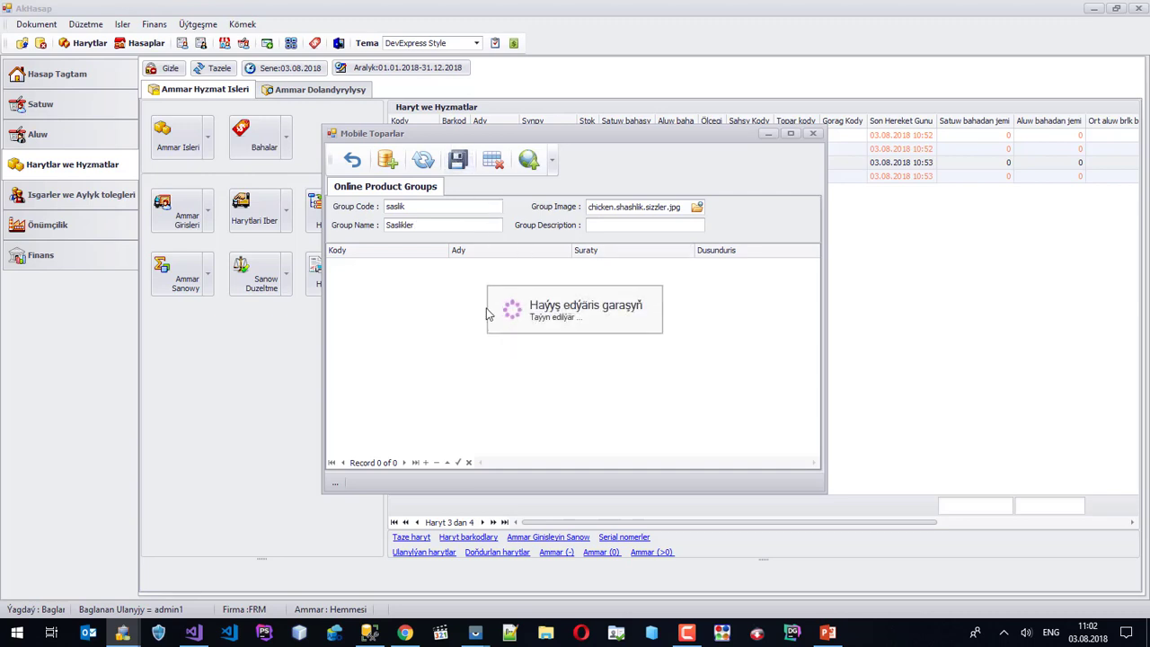
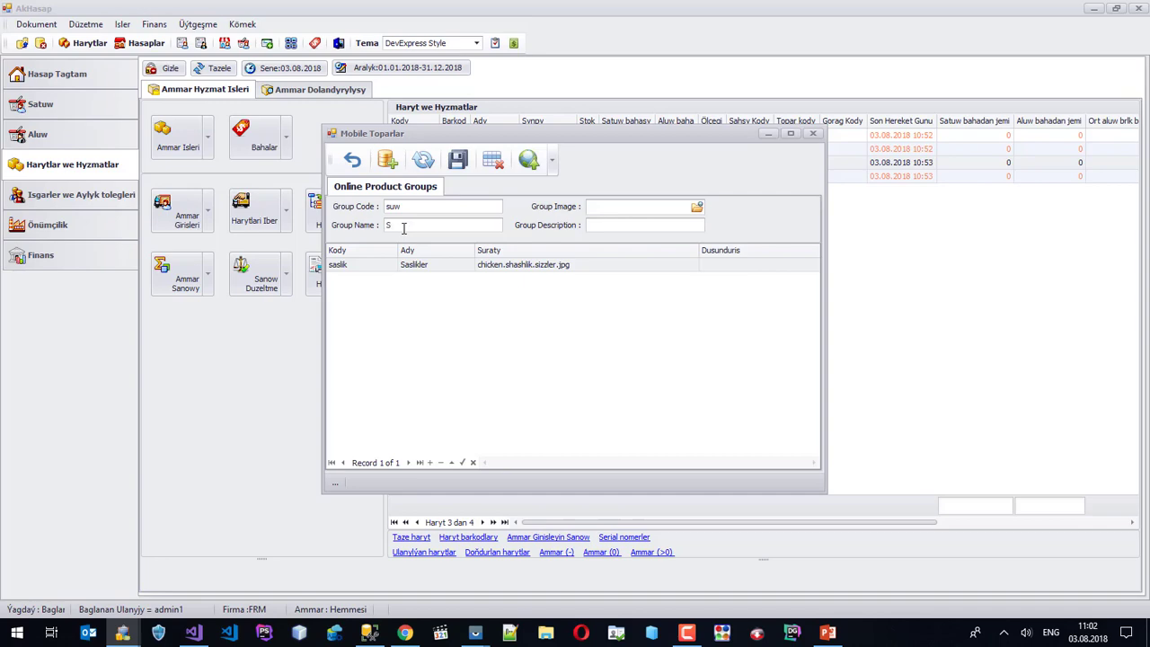
Attach Guide_Drinks_16x9b.jpg as the group image and save the SUW product group.
left_click(697, 207)
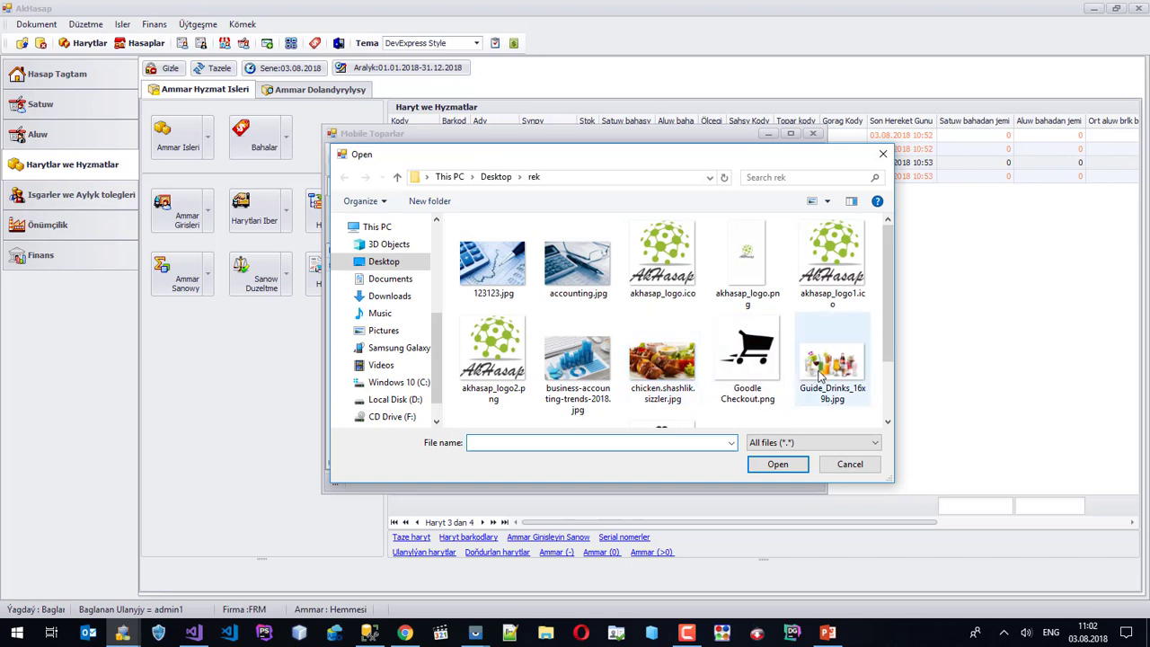
left_click(822, 368)
left_click(777, 465)
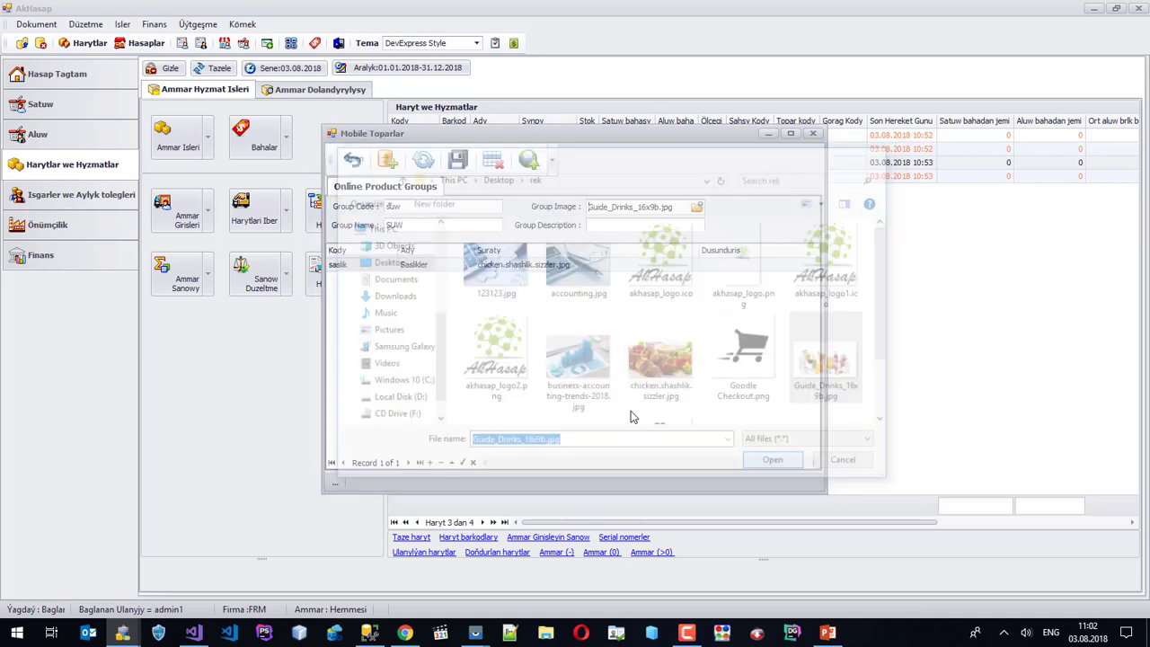
left_click(457, 160)
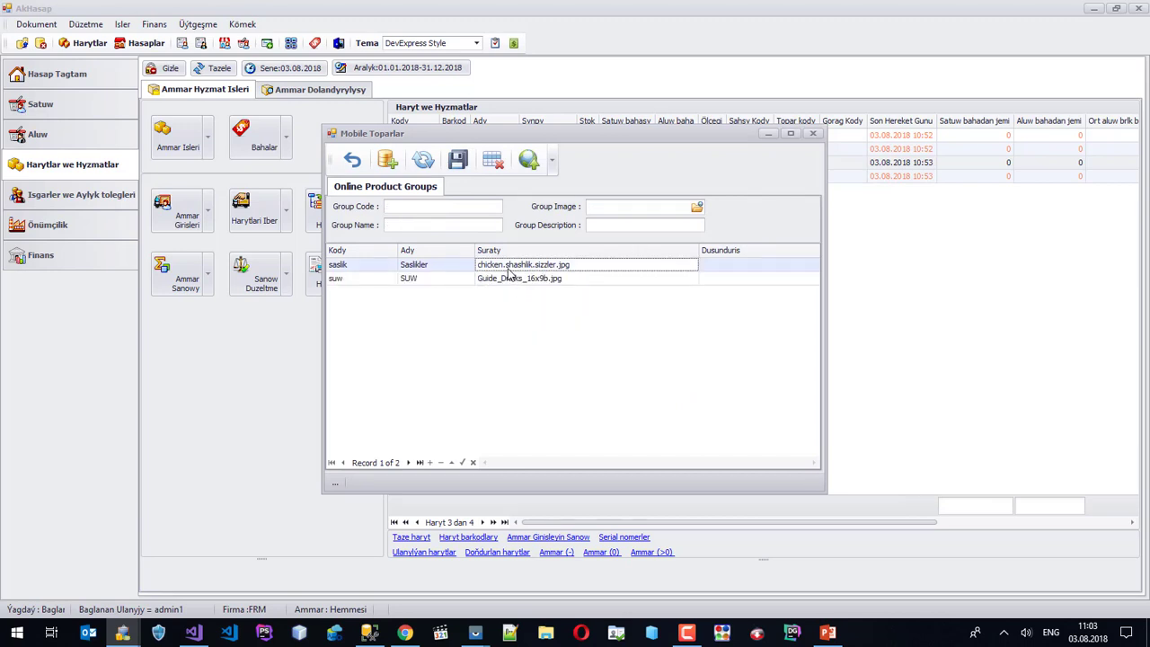
Upload the product groups online, including the SUW row, and close the transfer window.
left_click(528, 160)
left_click(554, 283)
left_click(528, 160)
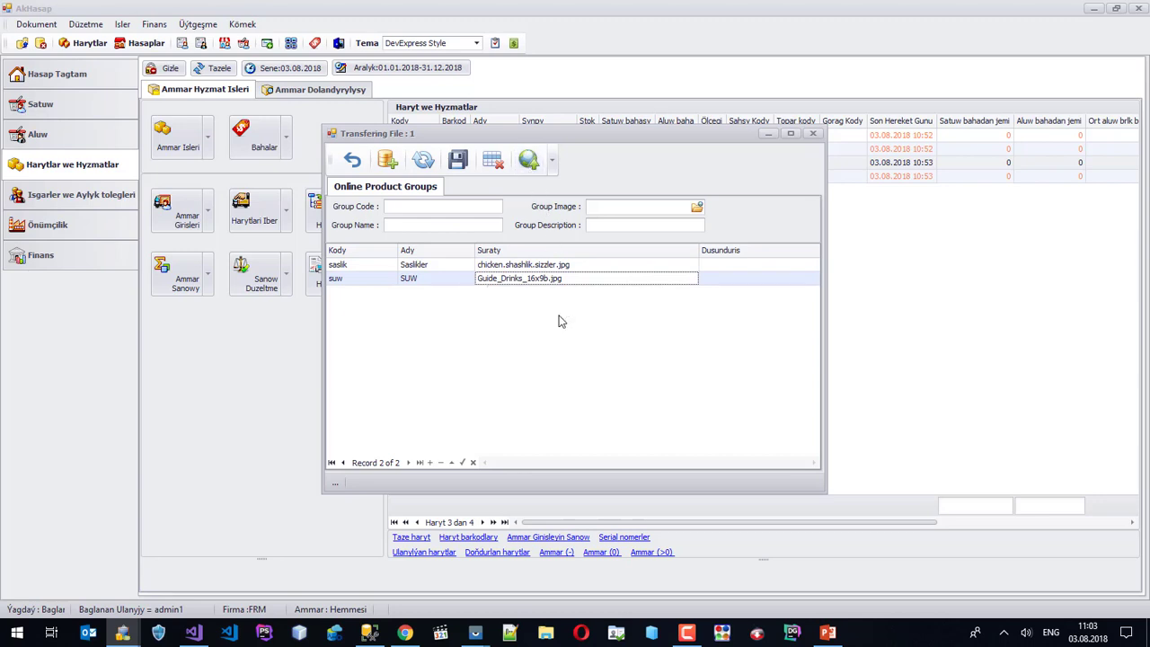
left_click(814, 134)
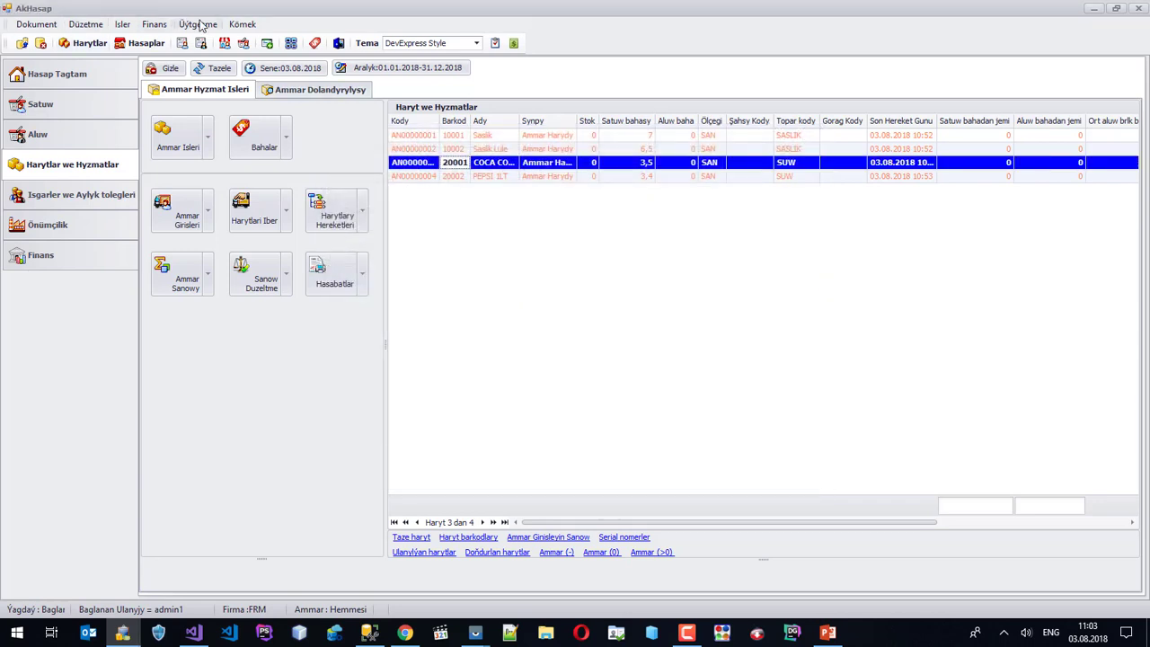
Reload the Mobile Terminallar sellers list and send seller mekan to the mobile terminals.
left_click(196, 24)
mouse_move(185, 190)
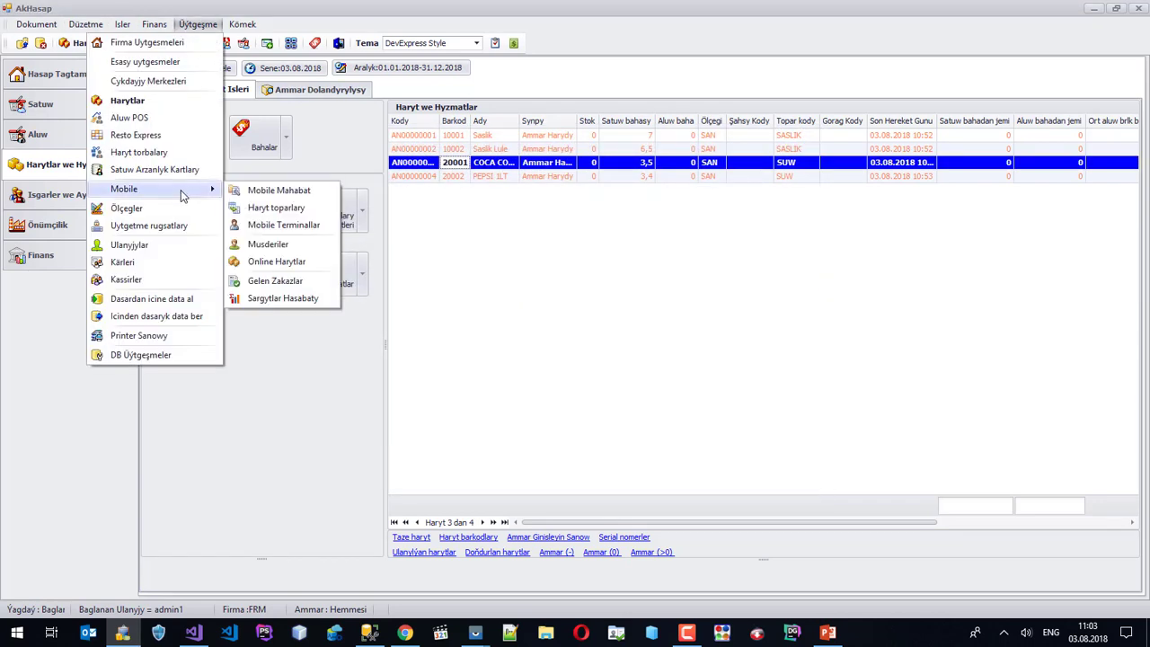
left_click(290, 226)
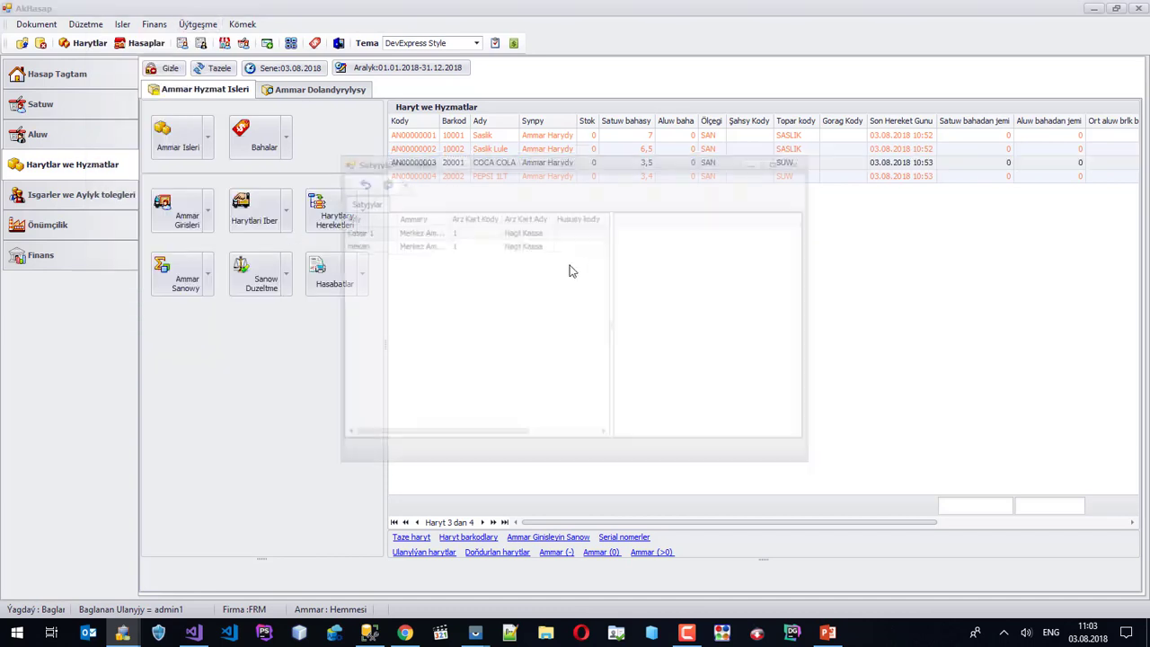
left_click(484, 246)
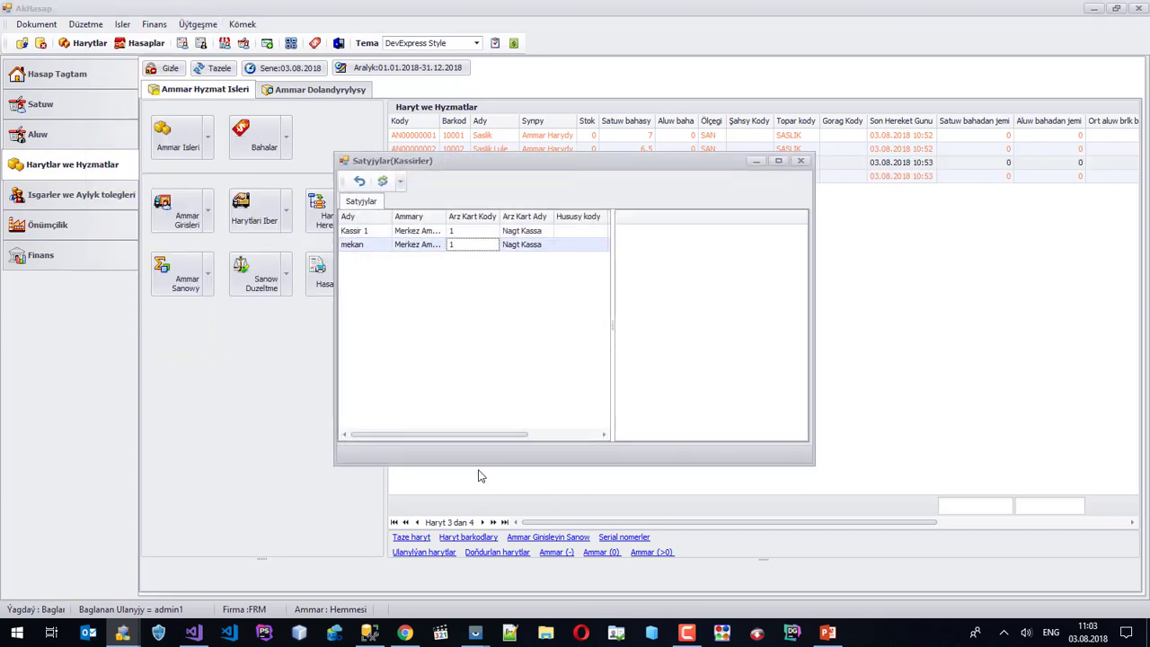
left_click_drag(489, 429, 587, 439)
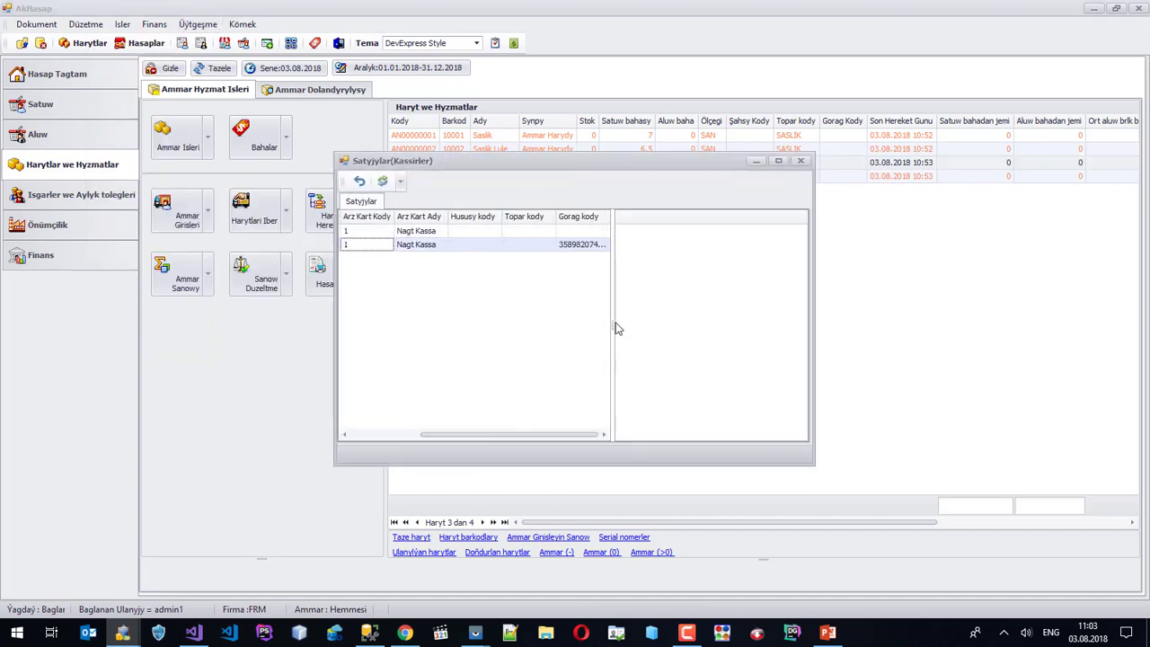
left_click_drag(643, 323, 728, 322)
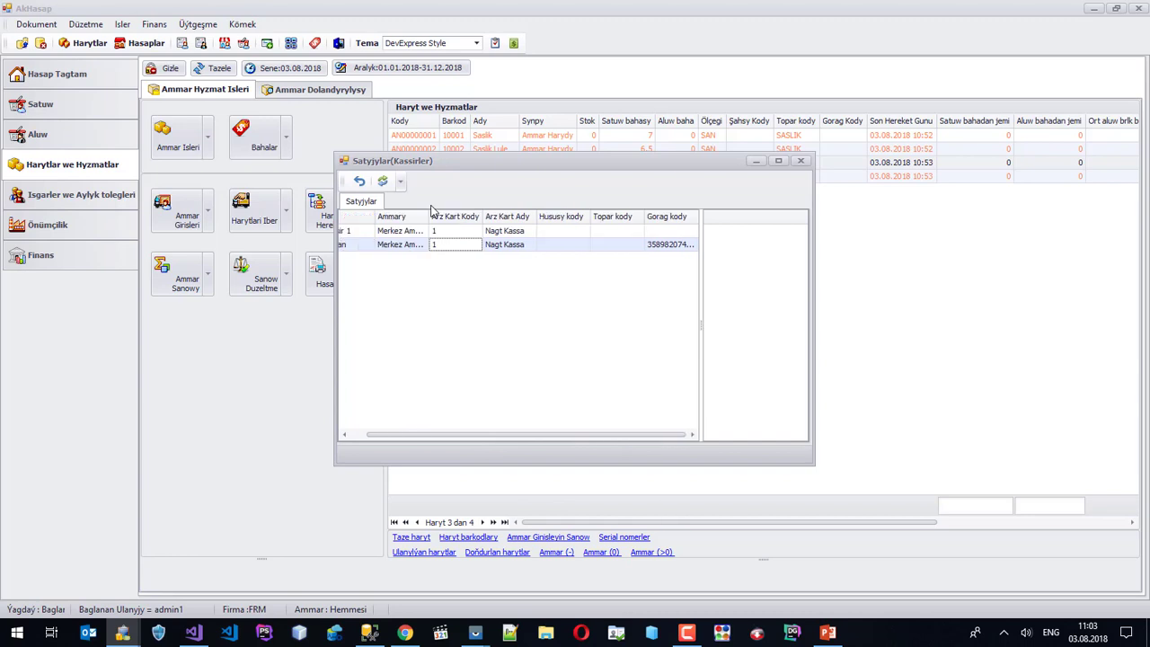
left_click(384, 180)
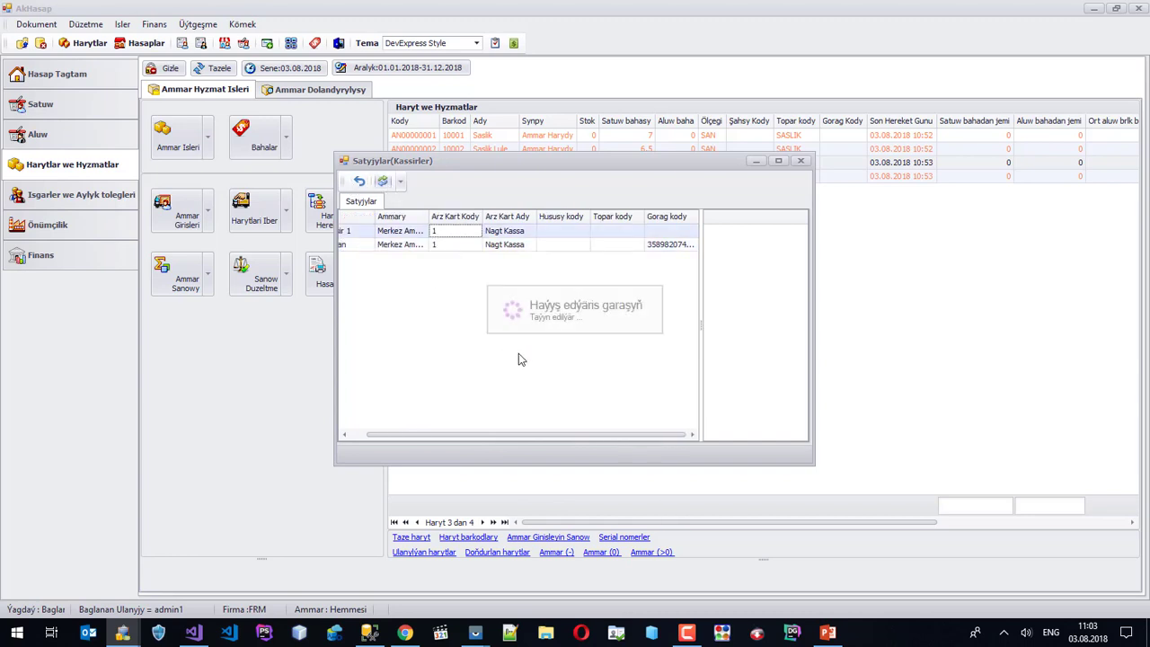
left_click(530, 249)
right_click(530, 250)
left_click(559, 255)
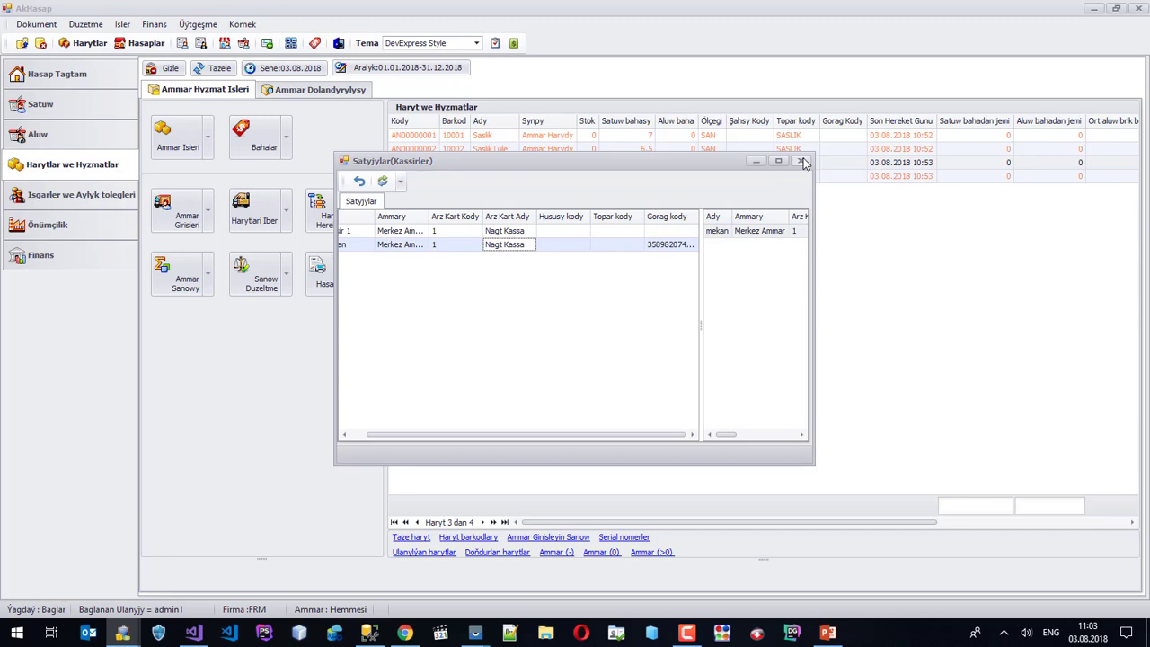
left_click(802, 160)
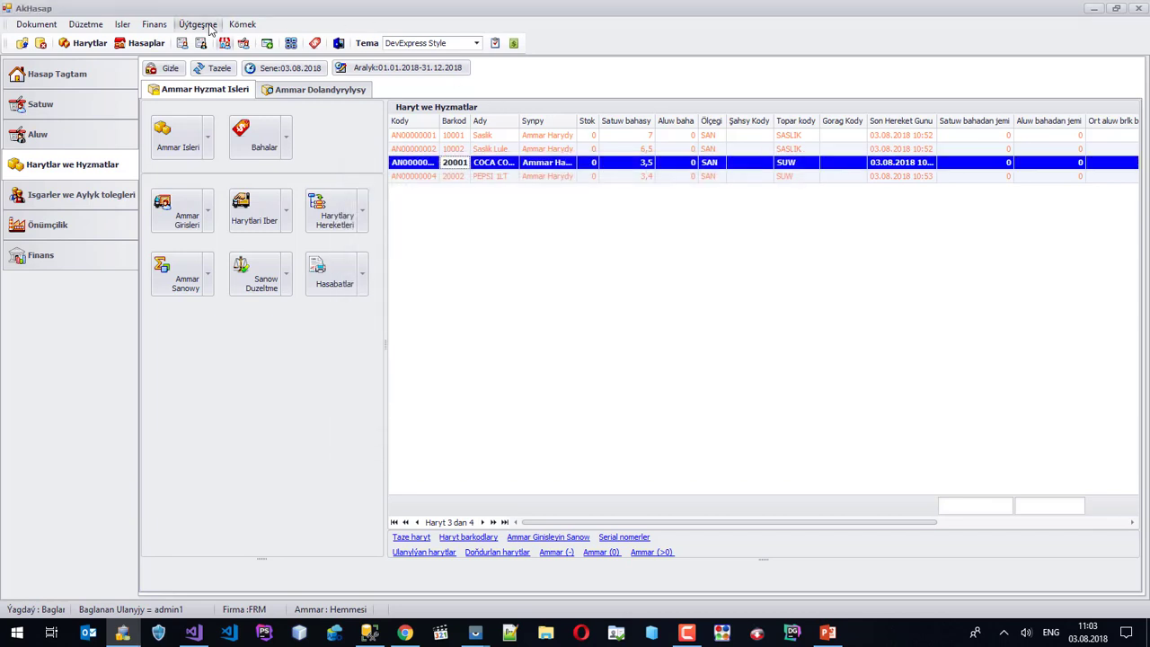
Load the seller-linked customers and send Nagt Satuw for seller mekan to the mobile app.
left_click(198, 25)
mouse_move(179, 188)
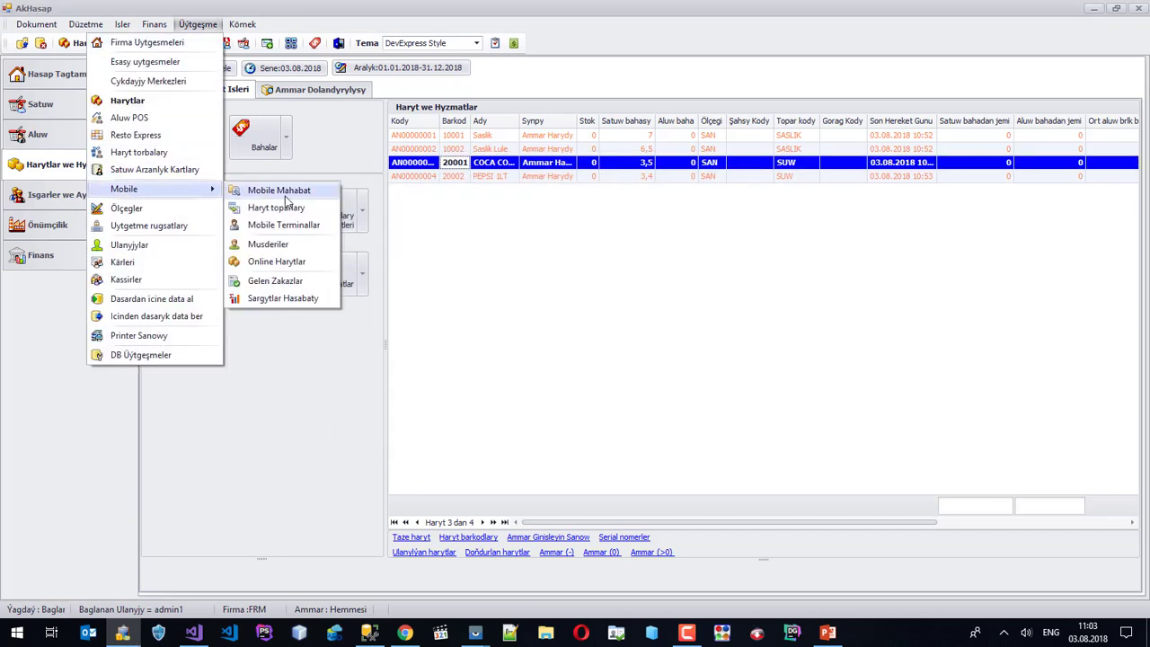
left_click(269, 243)
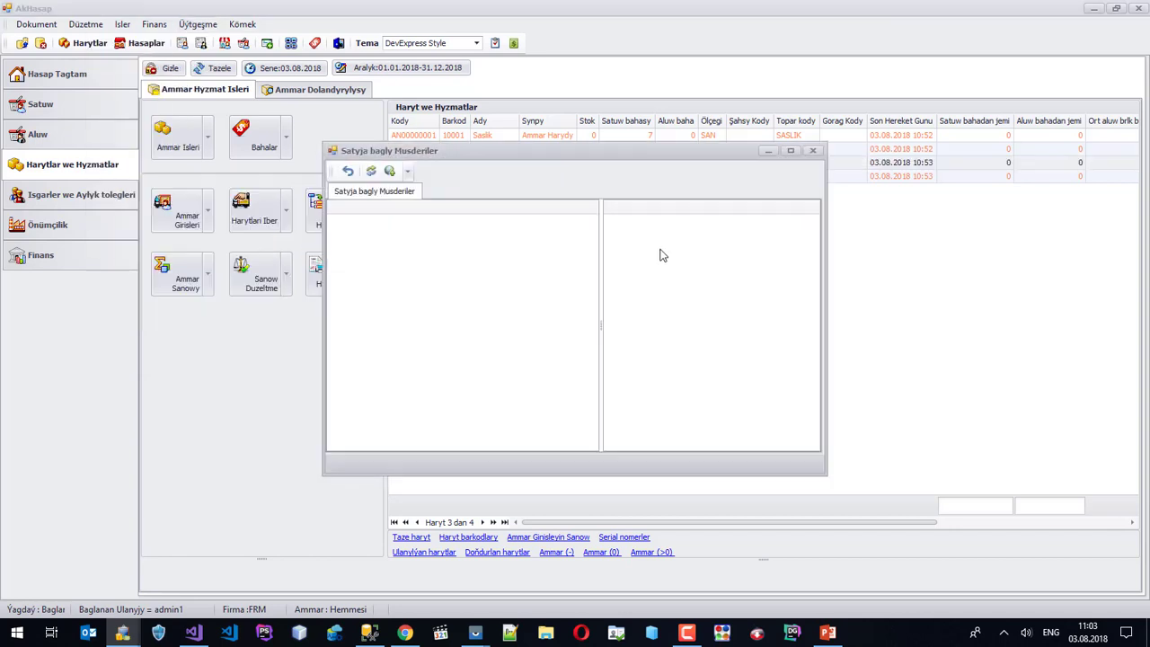
left_click(373, 172)
left_click(405, 225)
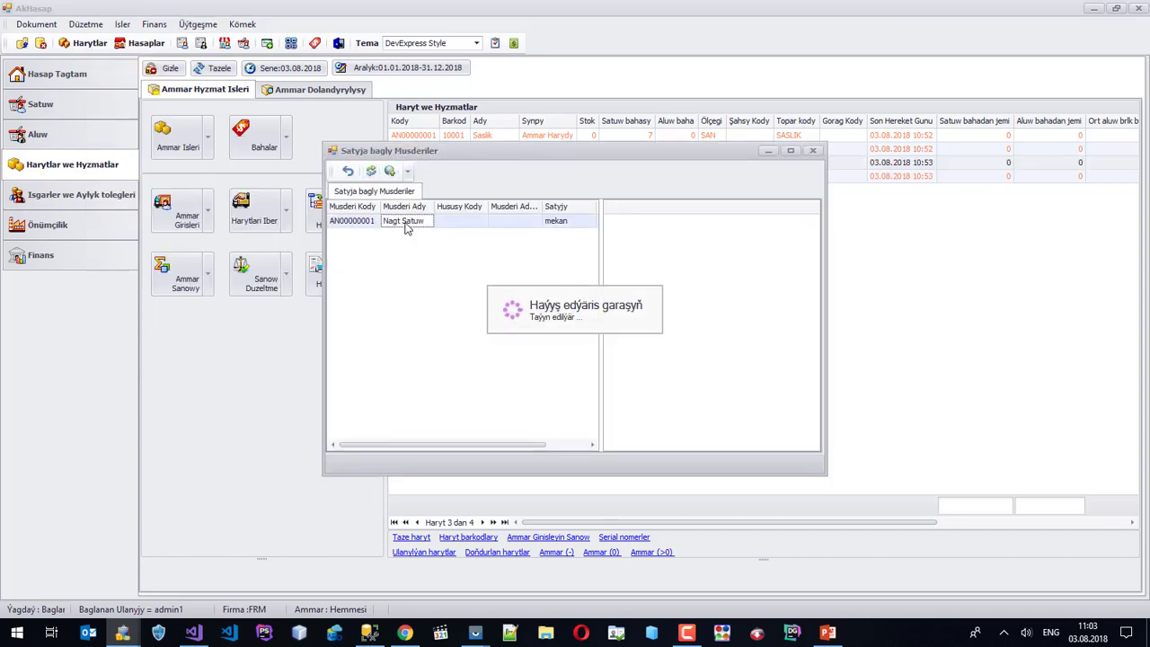
left_click(570, 224)
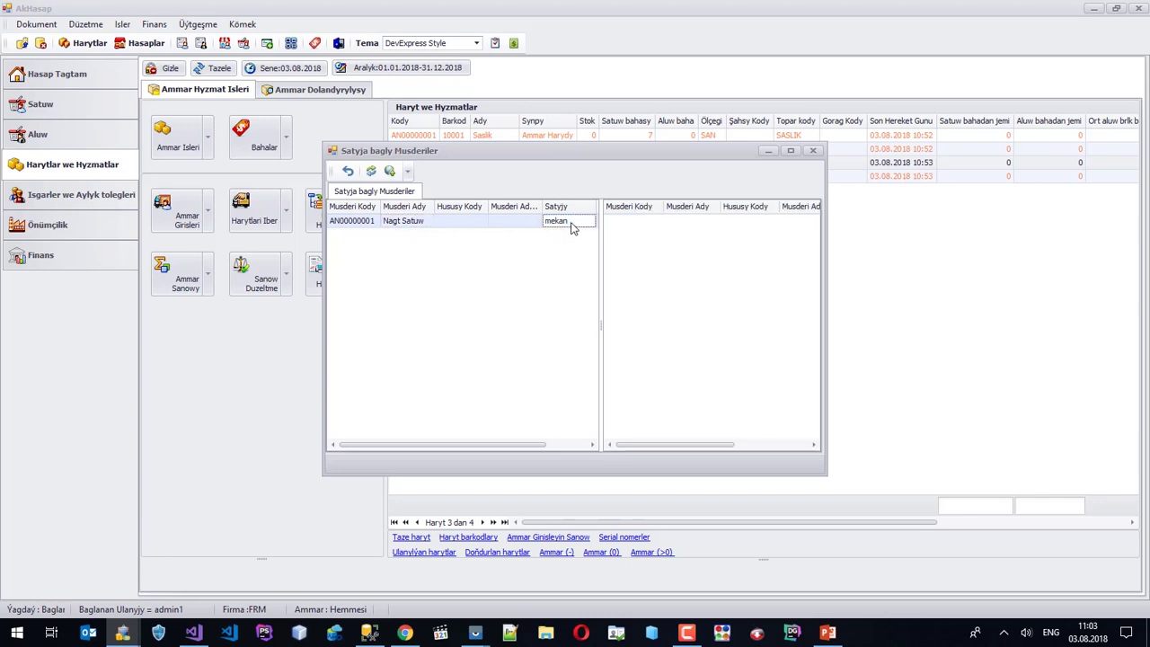
right_click(571, 224)
left_click(624, 233)
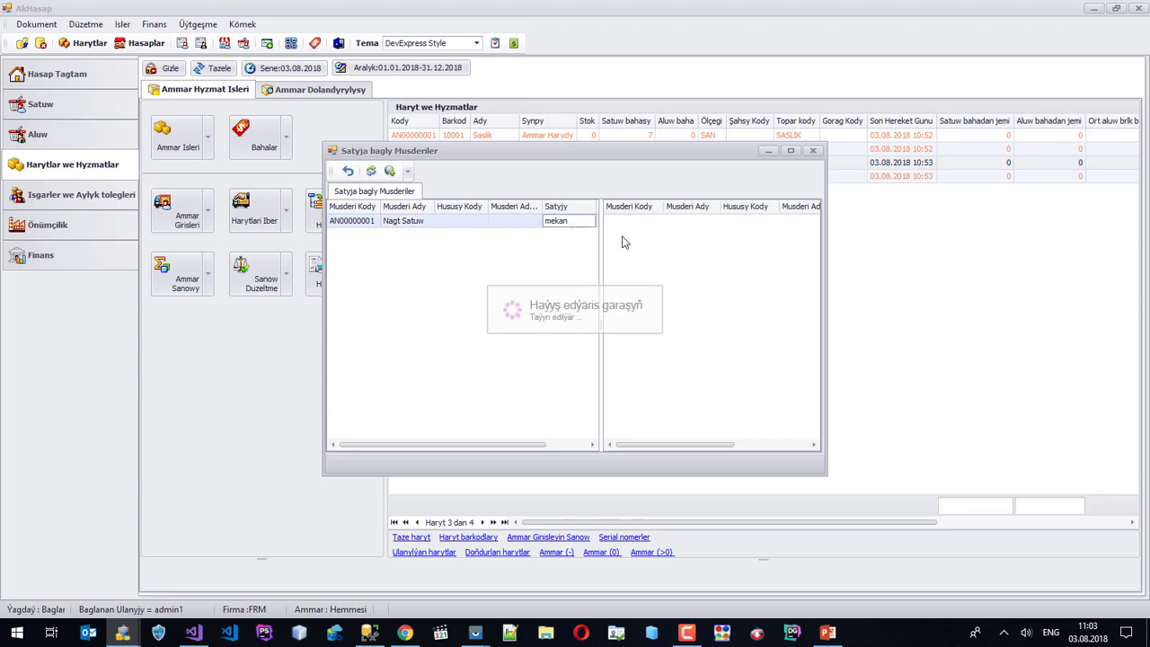
left_click(812, 150)
left_click(199, 25)
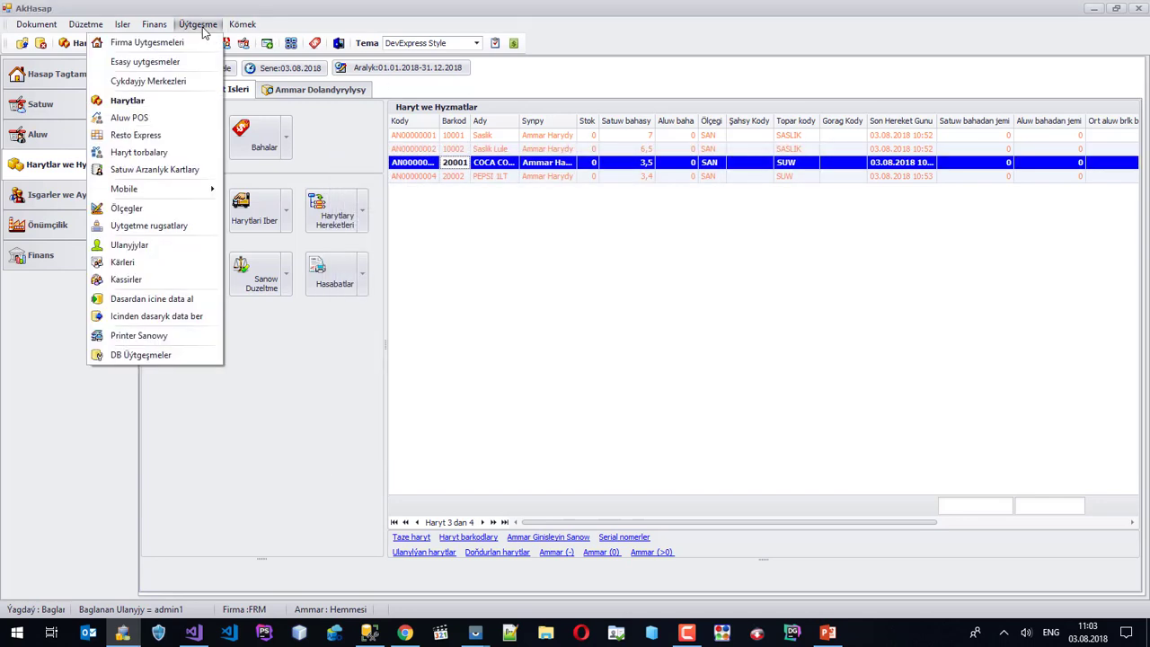
Publish Saslik and Saslik Lule online under the Sasliklar group and close Online Products.
mouse_move(188, 192)
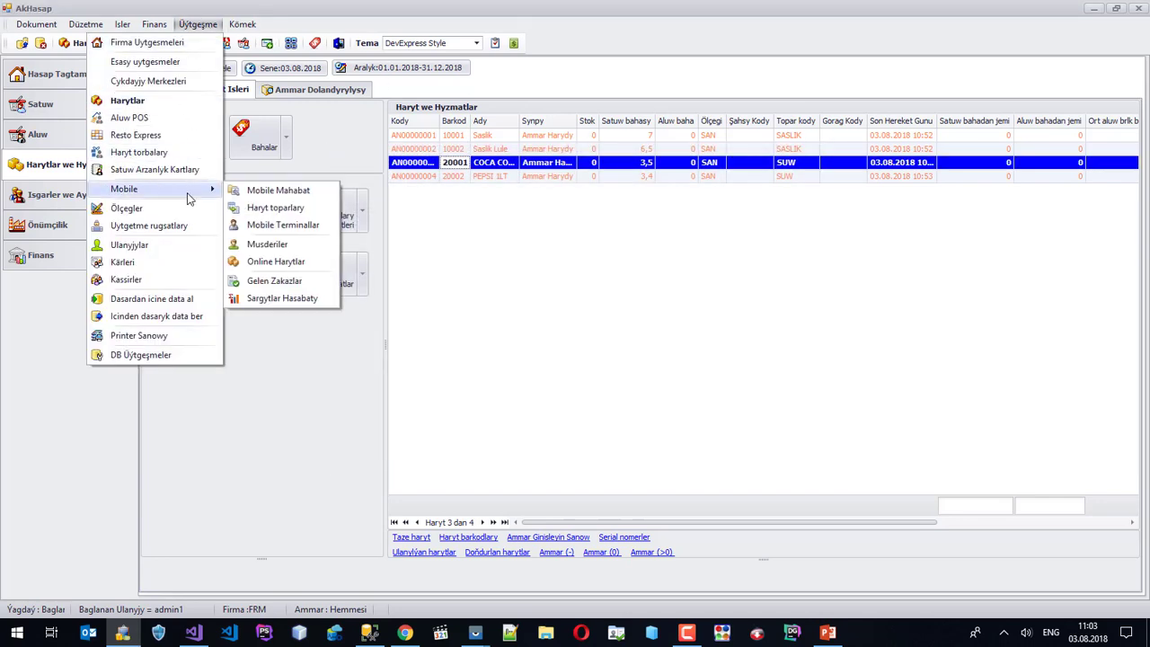
left_click(307, 261)
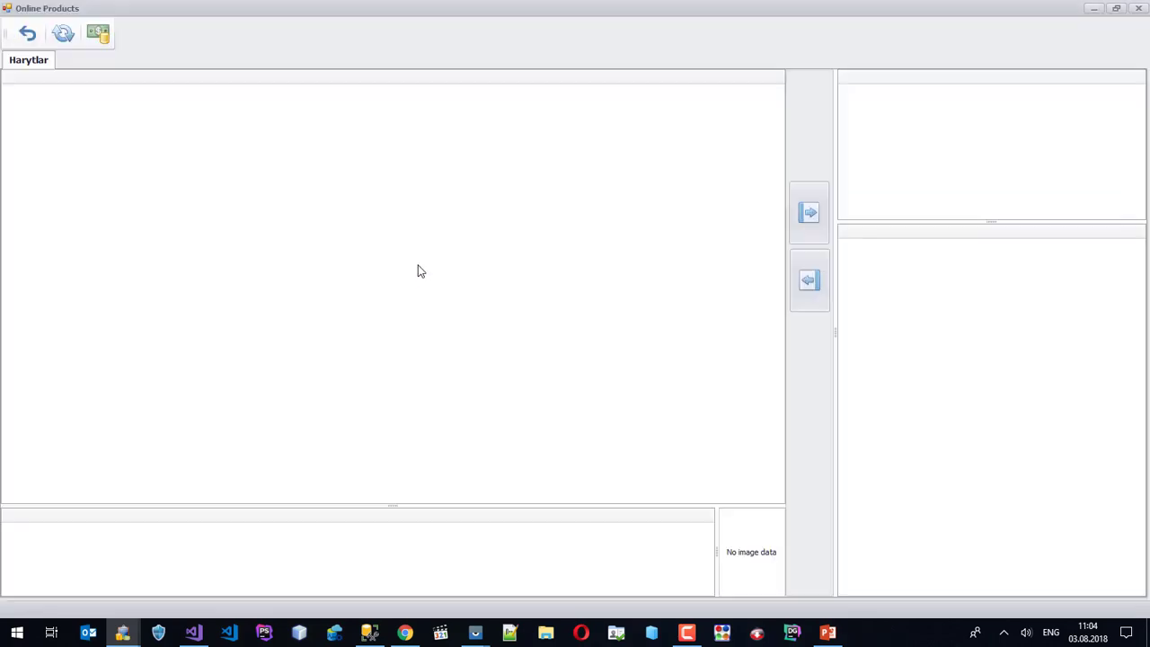
left_click(64, 36)
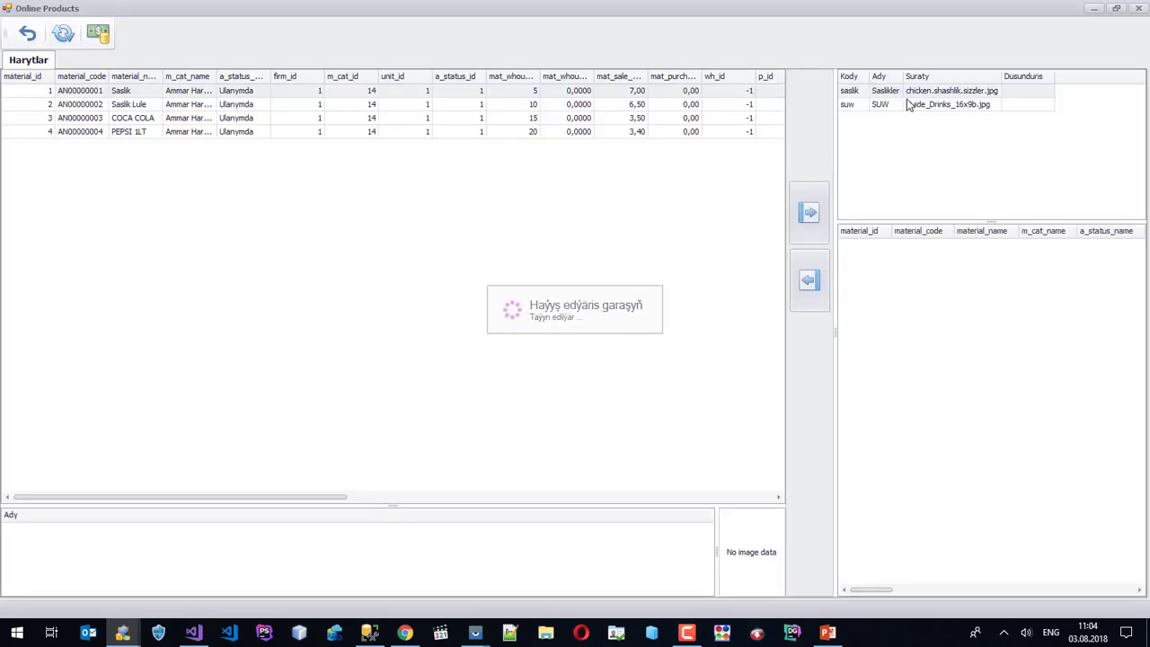
left_click(890, 93)
left_click(190, 90)
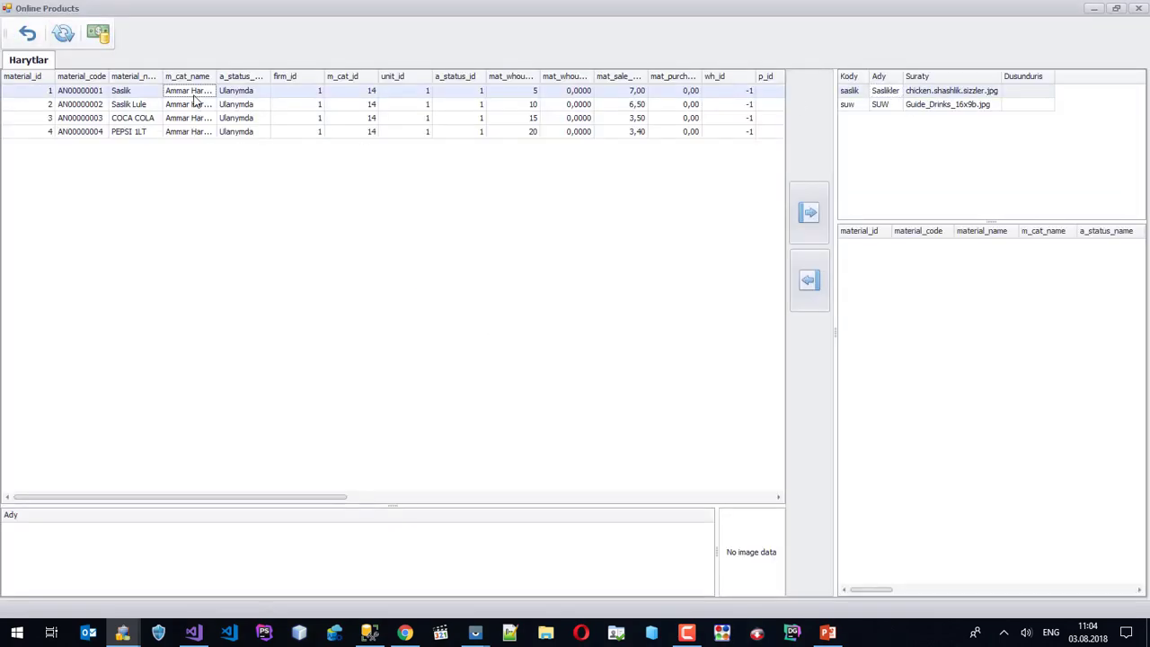
left_click(195, 107, "shift")
right_click(195, 108)
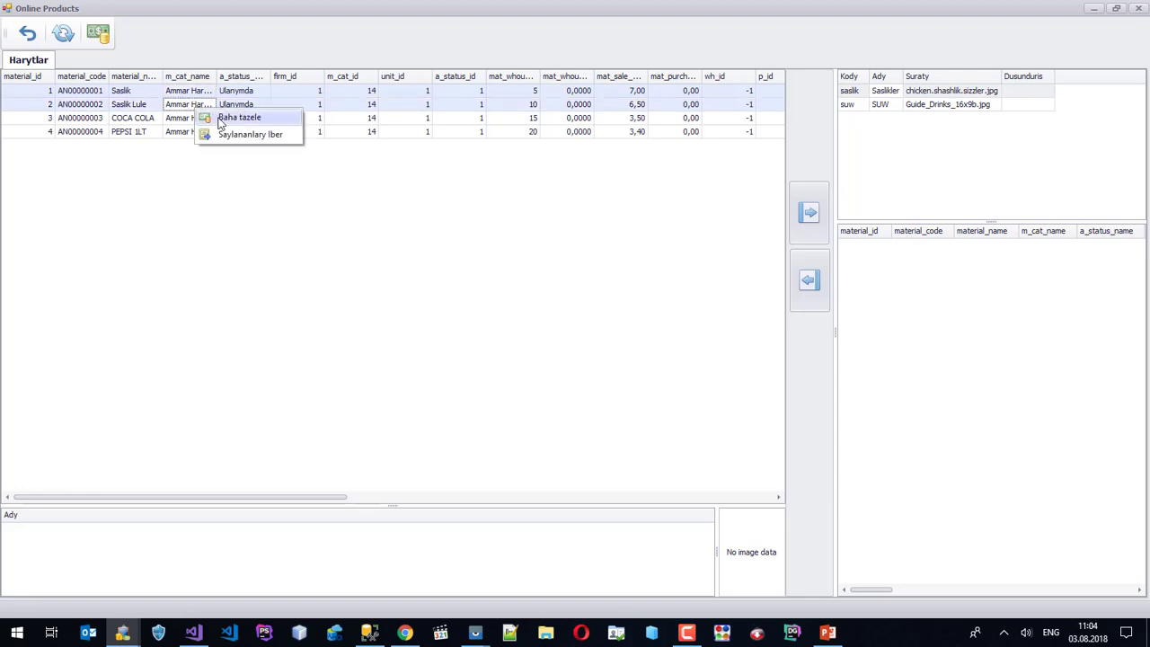
left_click(256, 136)
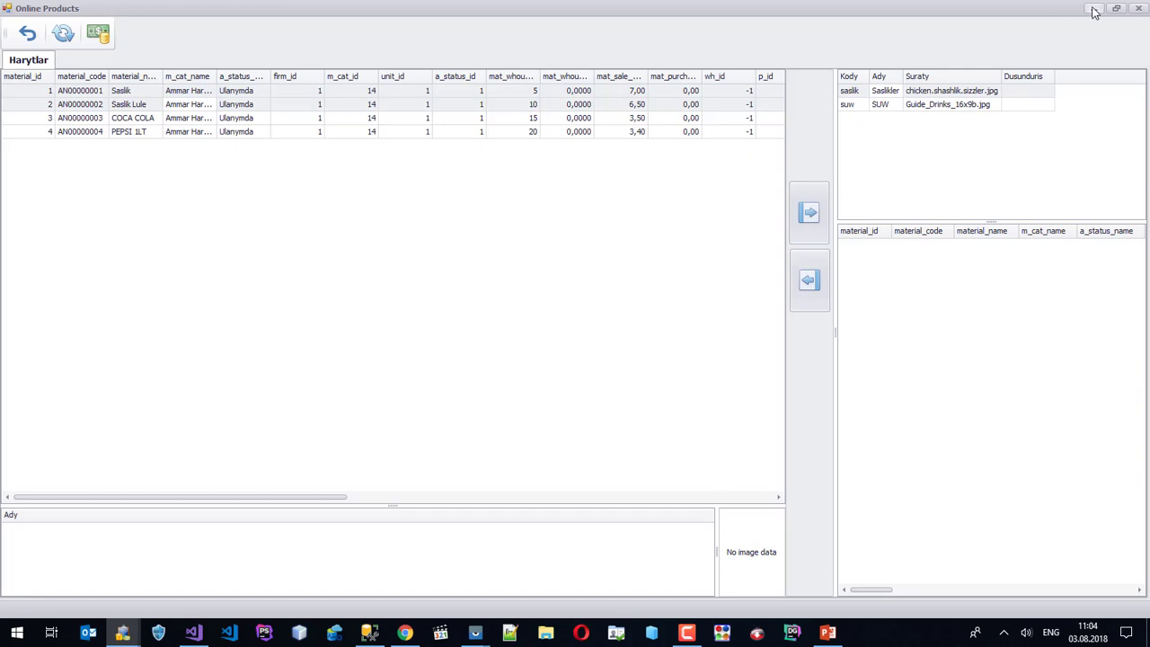
left_click(1143, 7)
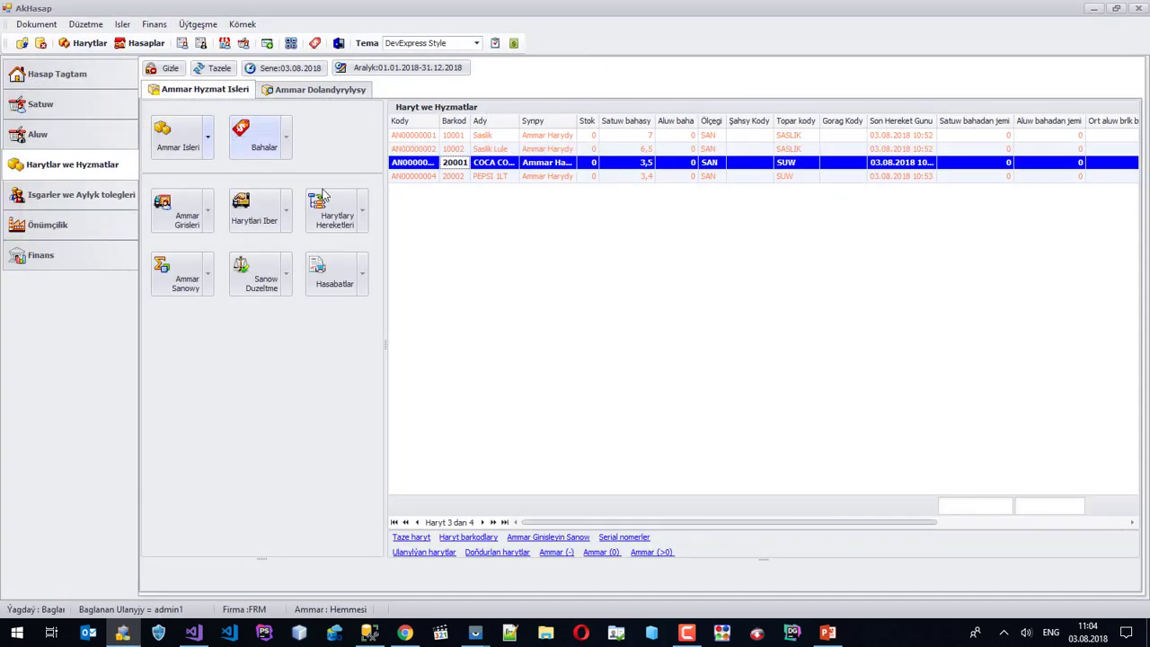
Check Saslik, COCA COLA and PEPSI 1LT in the product list, then bring up the browser.
right_click(509, 140)
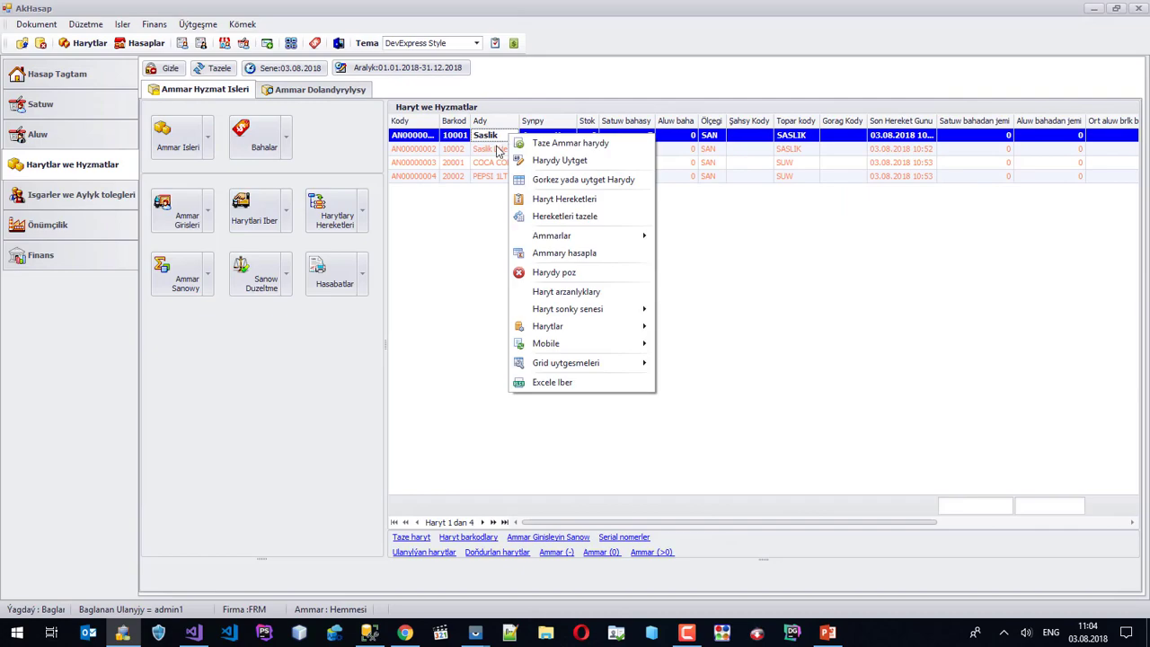
left_click(483, 162)
left_click(485, 142)
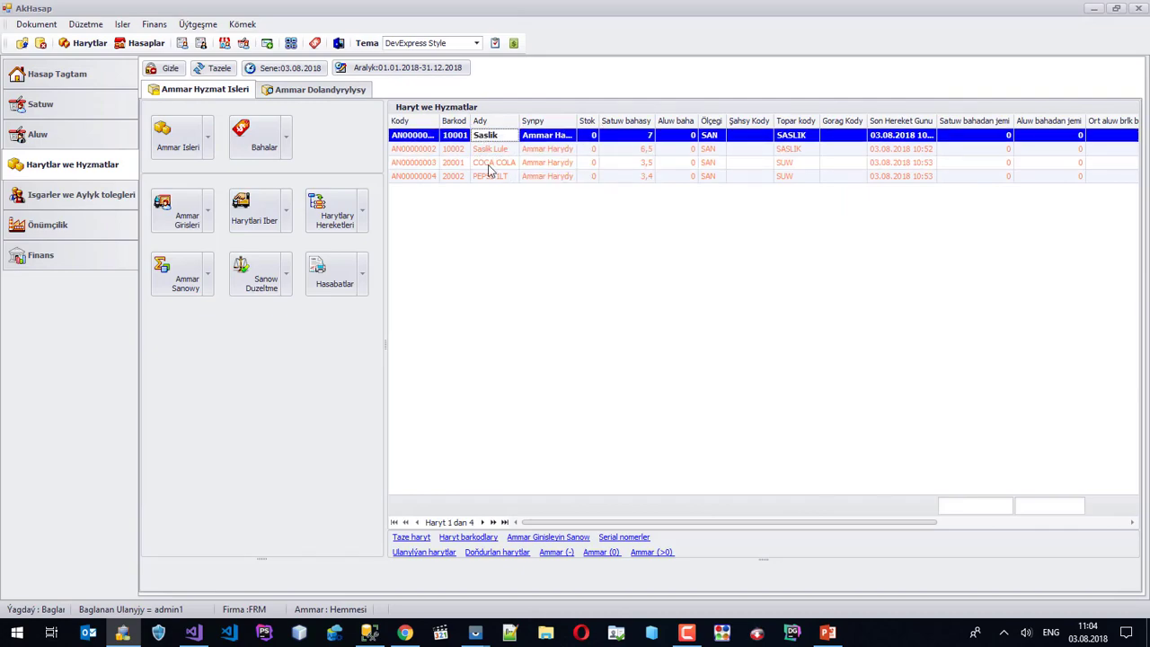
left_click(489, 165)
left_click(493, 176)
left_click(395, 621)
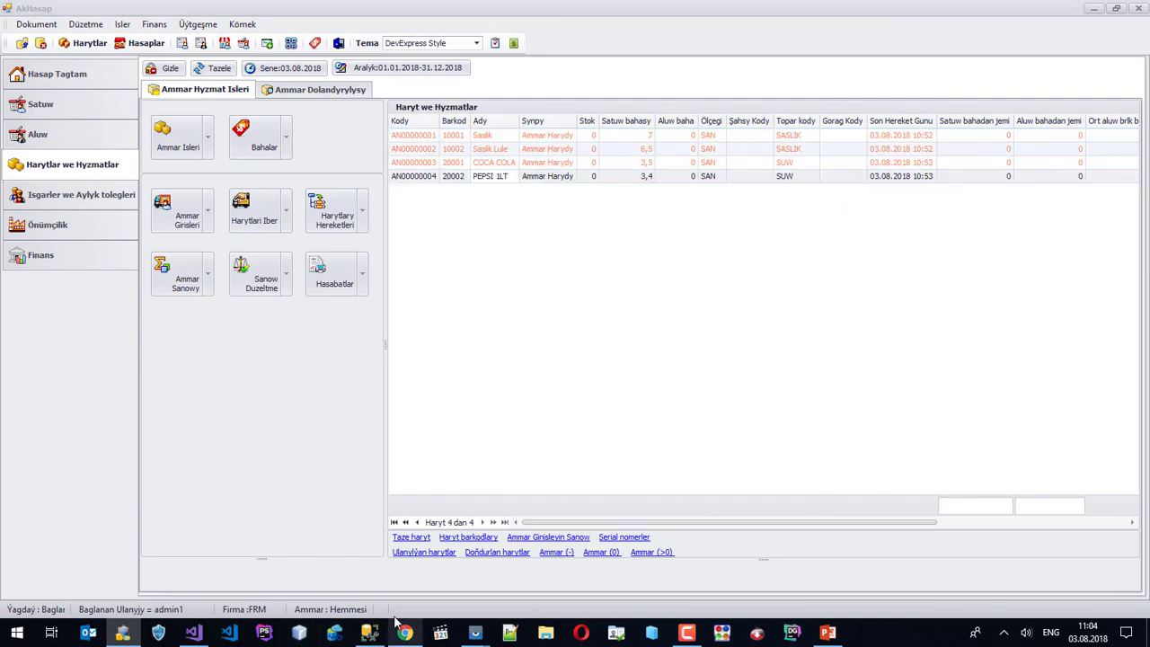
key("Escape")
Search Google Images for pepsi and save the Pepsi bottle picture as fb_hk4011105.jpg.
double_click(132, 77)
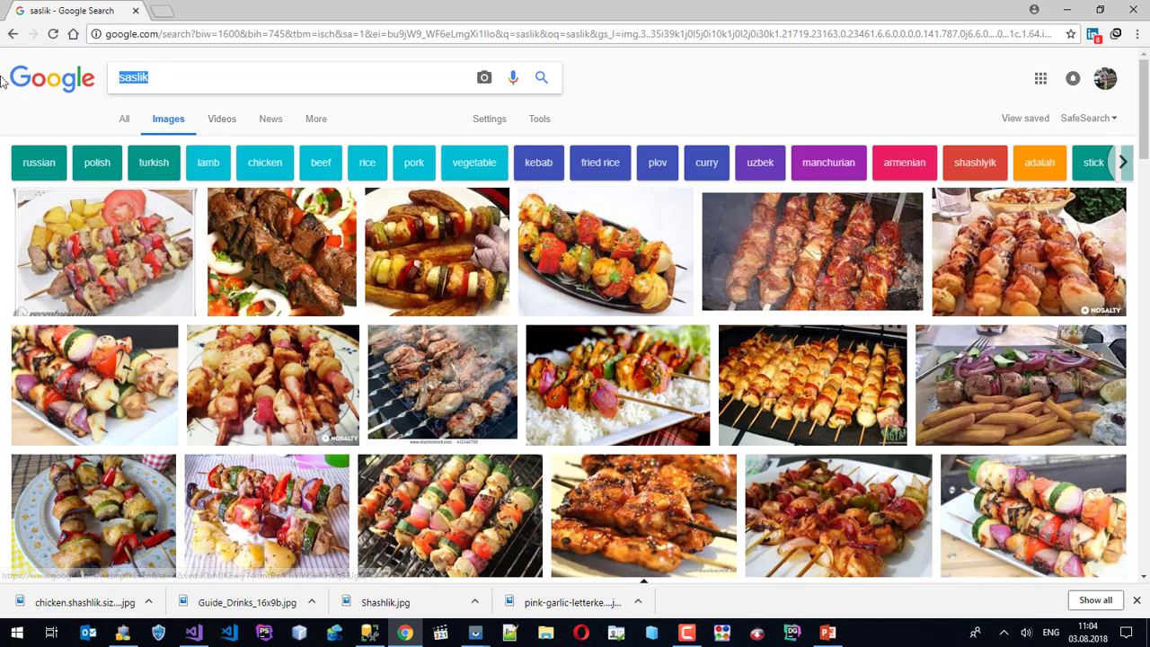
type("pepsi")
key("Return")
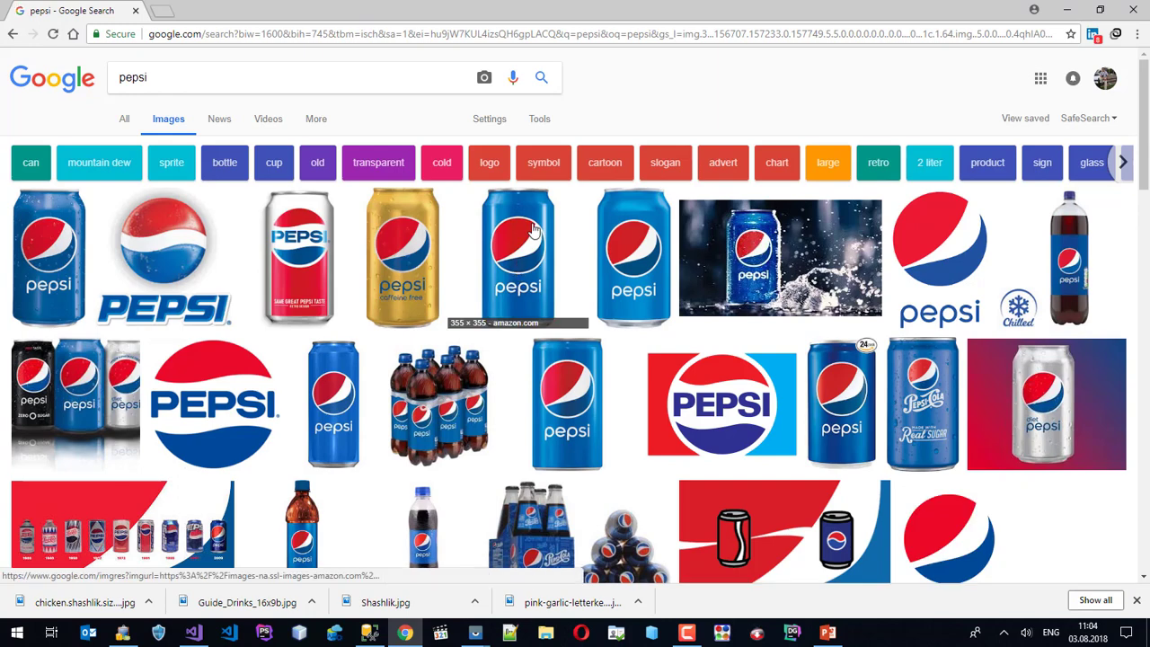
scroll(405, 355, "down", 2)
left_click(442, 360)
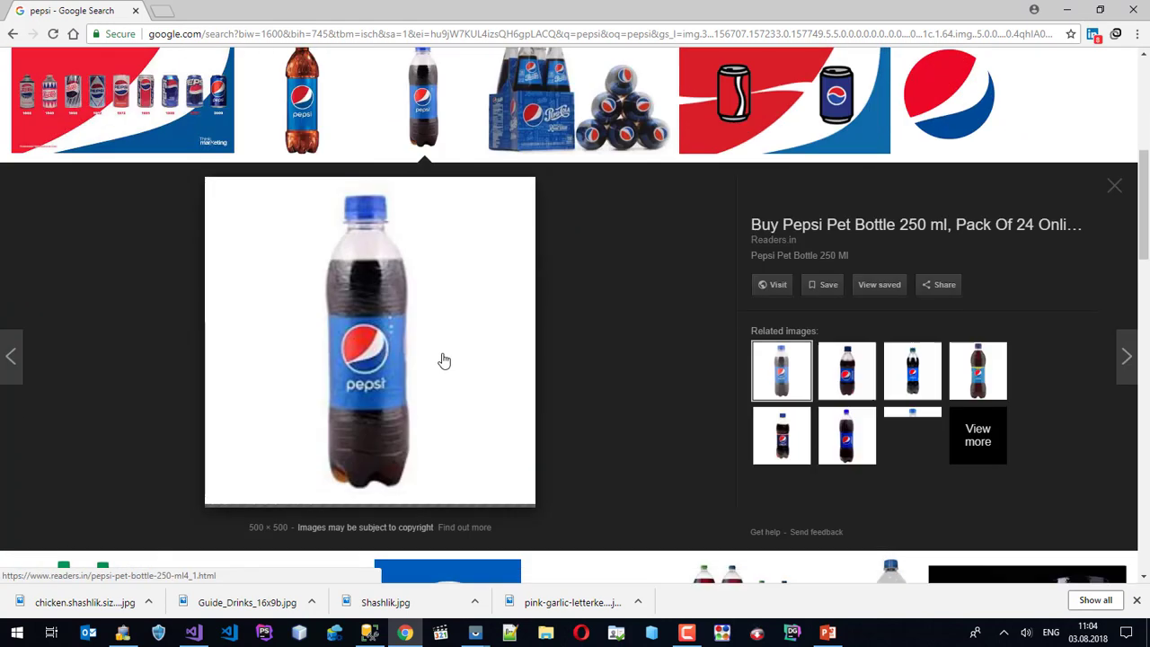
right_click(372, 256)
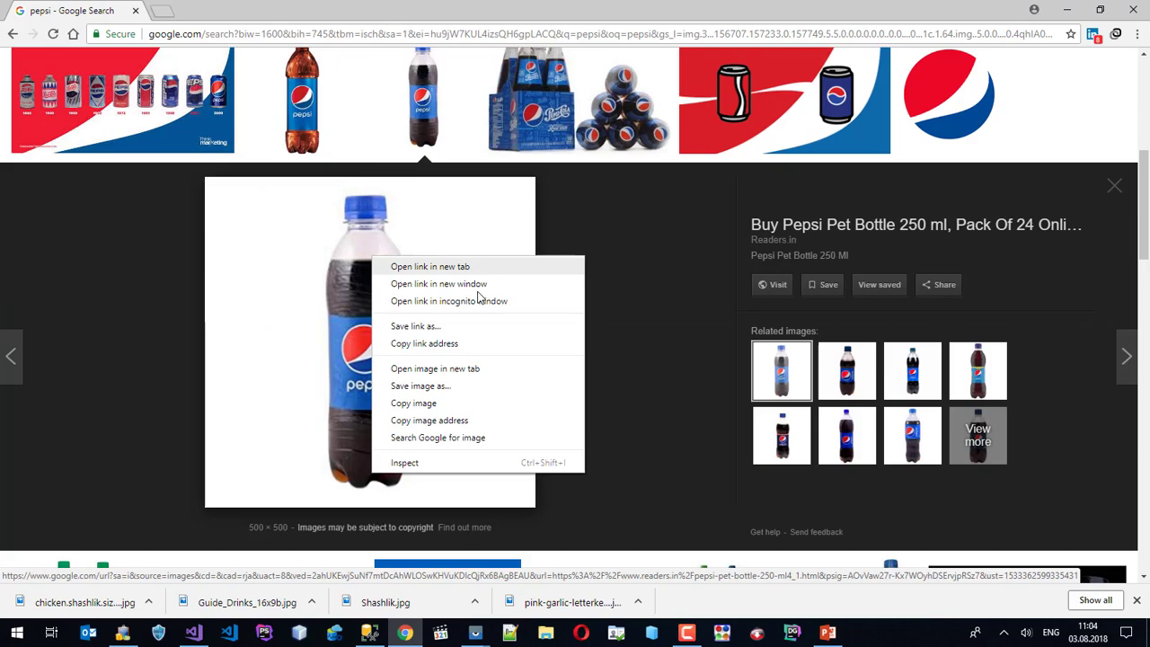
left_click(421, 386)
left_click(452, 322)
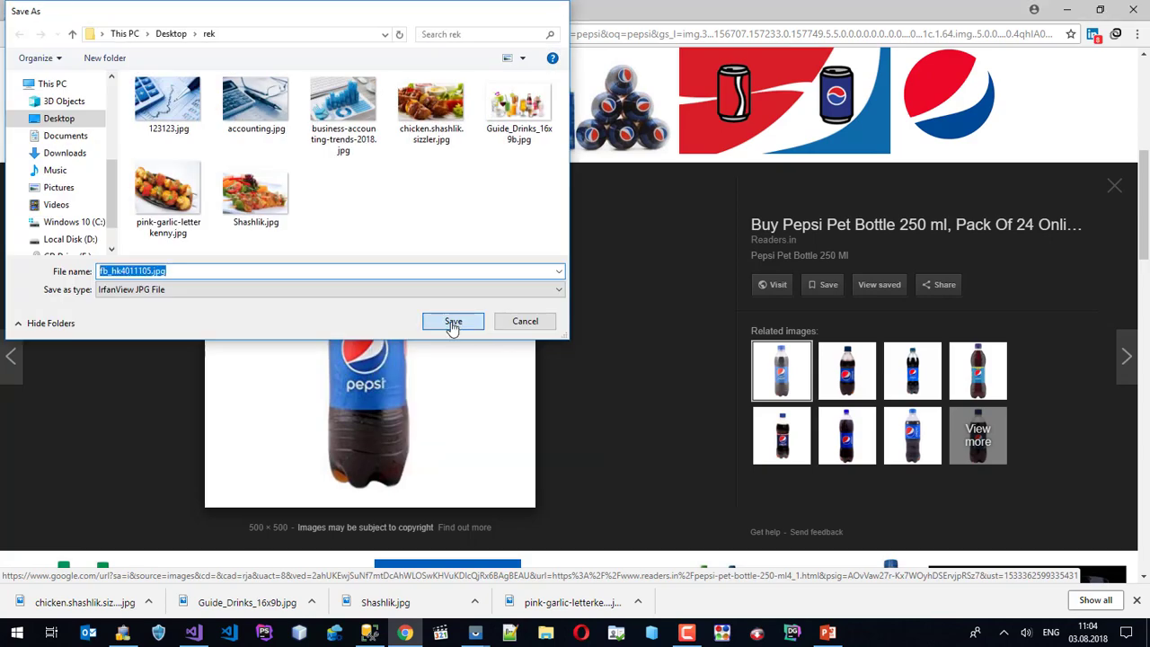
scroll(447, 287, "up", 5)
Search for coca cola and save the 1L Coca-Cola bottle picture as download.jpg.
left_click(177, 85)
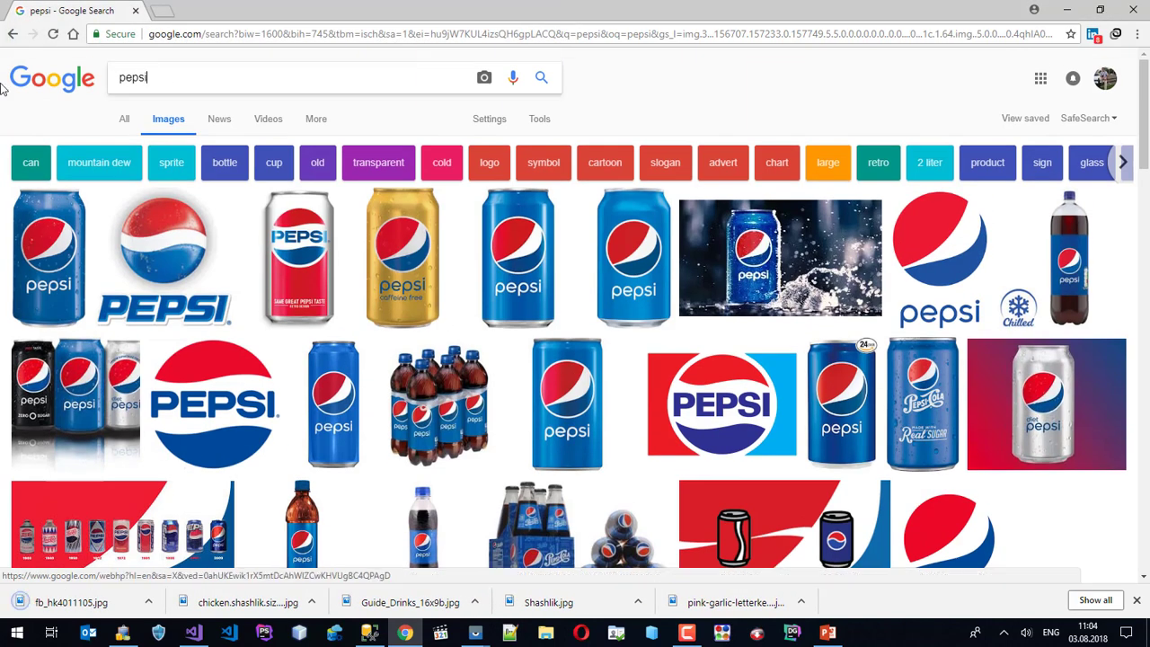
key("ctrl+a")
type("coca cola")
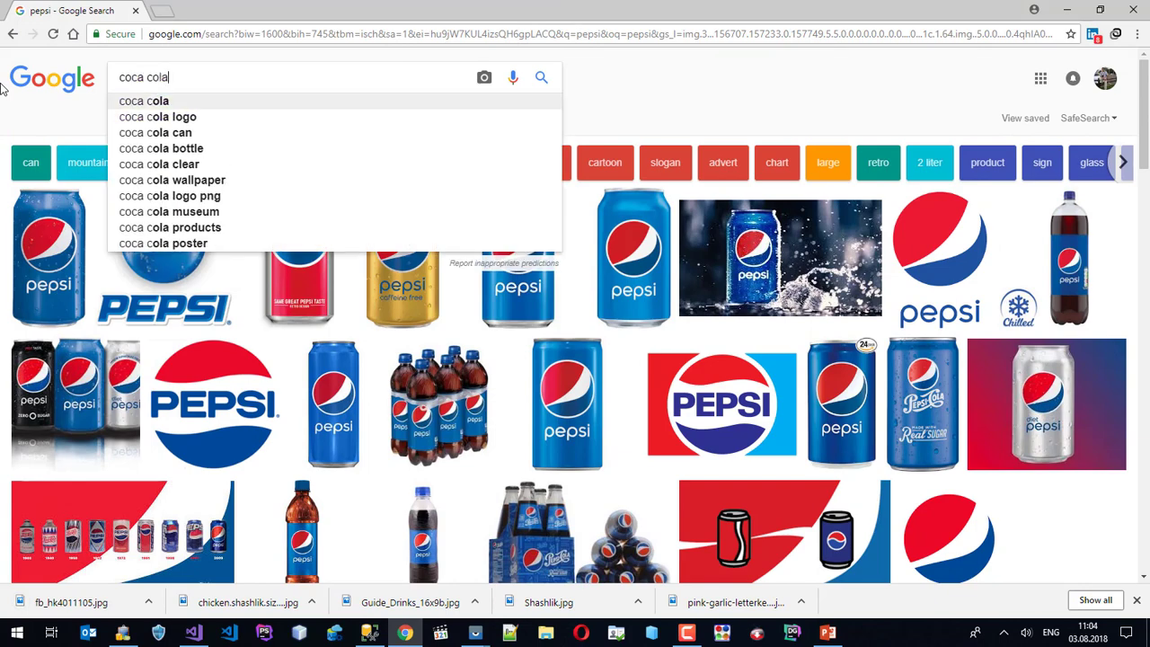
key("Return")
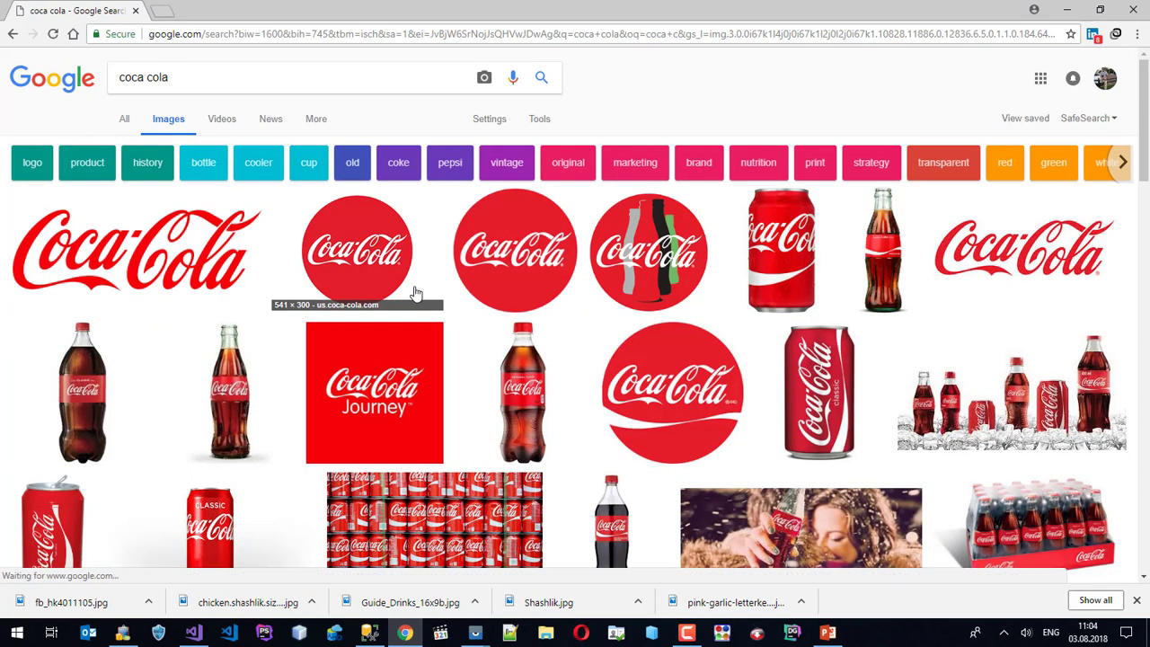
scroll(410, 291, "down", 1)
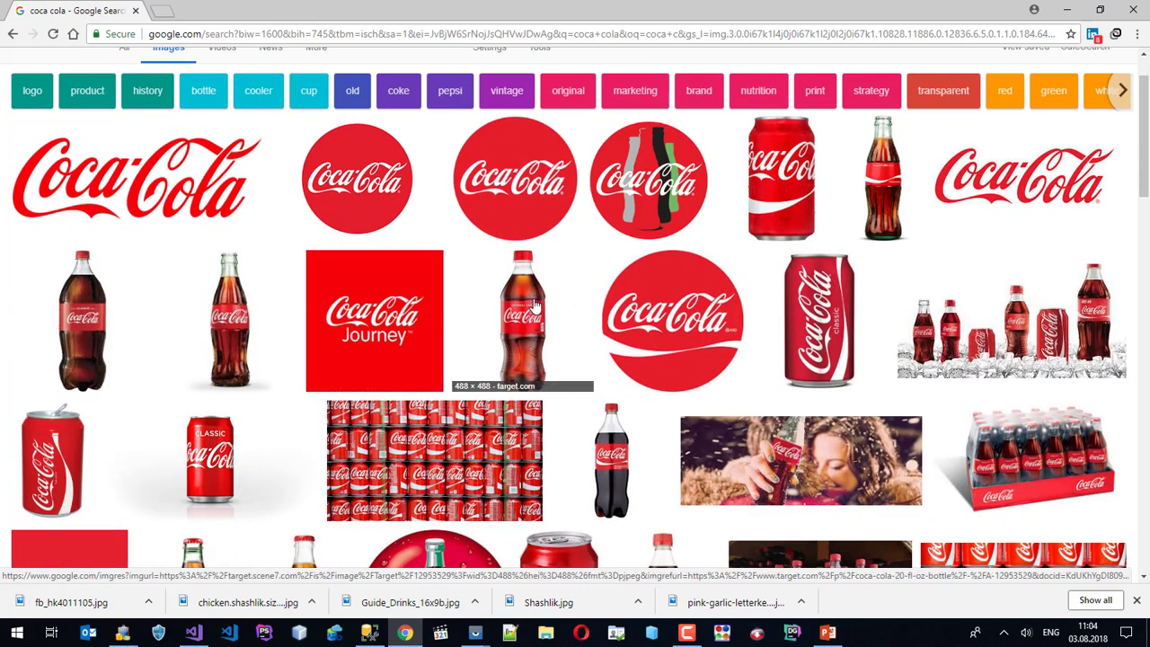
left_click(610, 469)
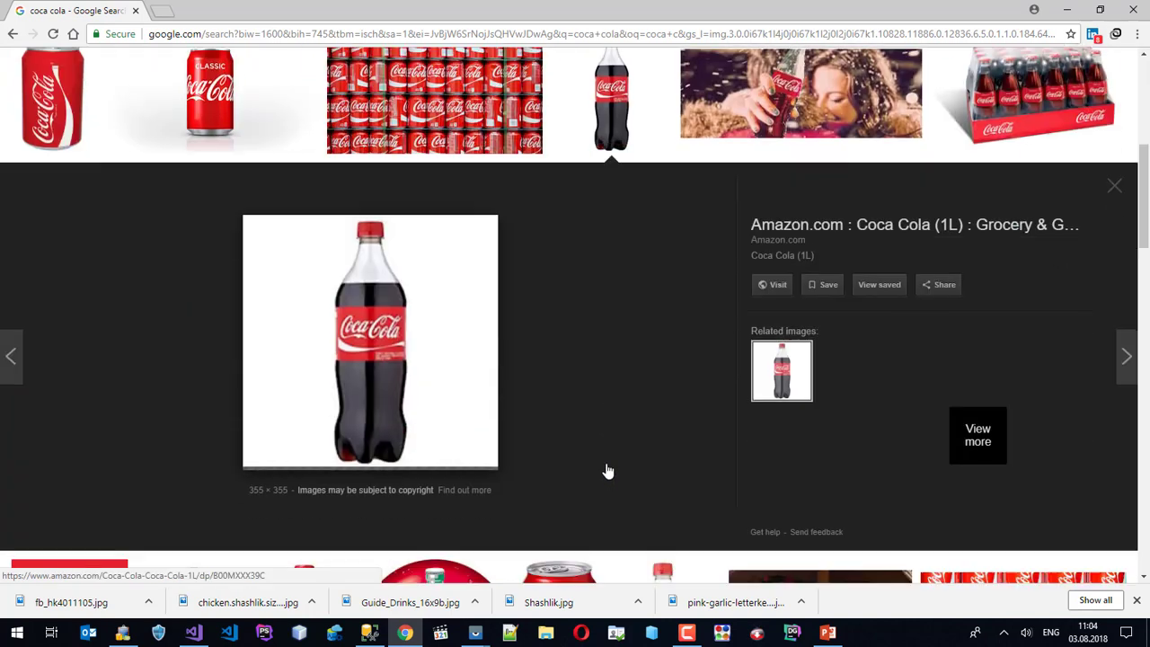
right_click(350, 284)
left_click(411, 420)
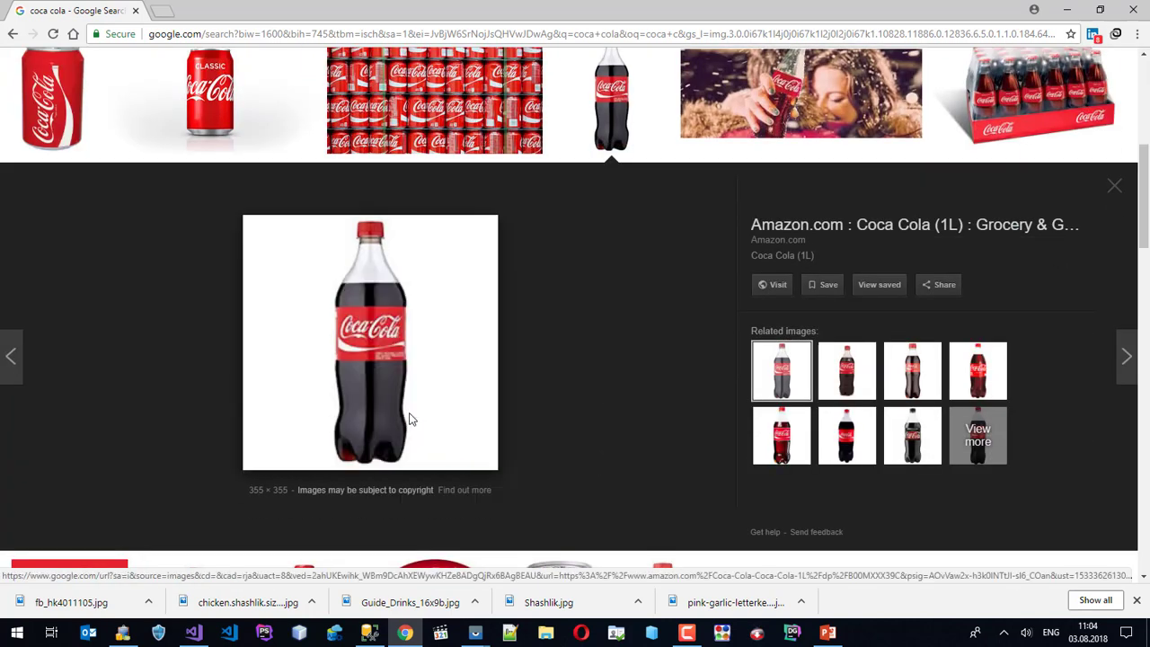
left_click(453, 321)
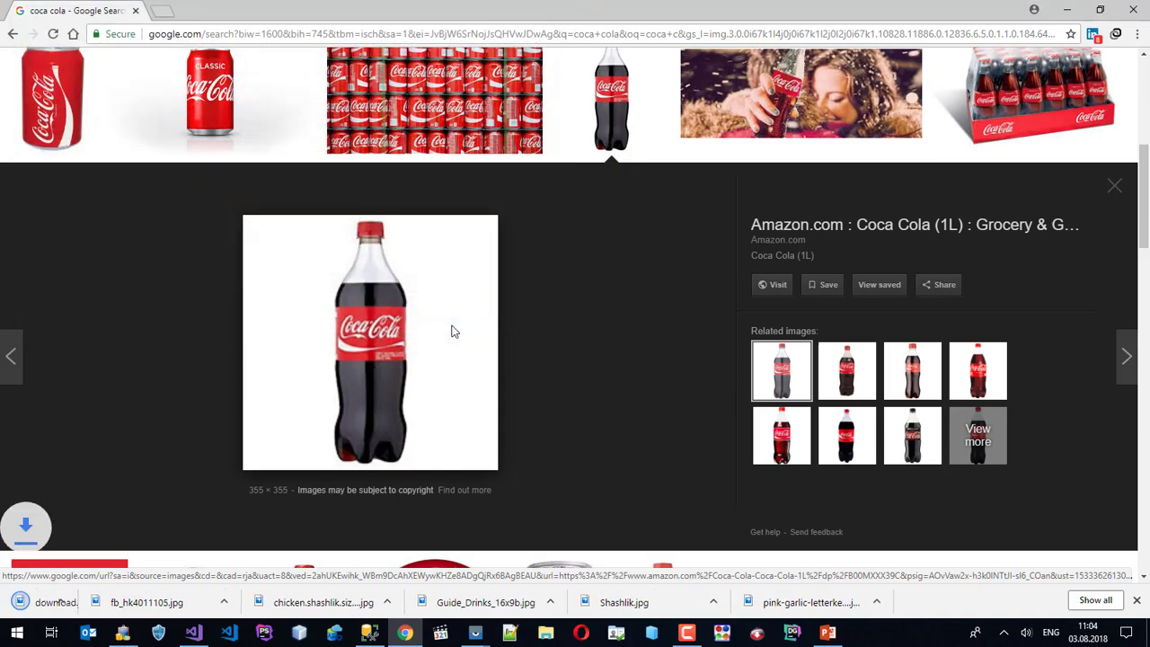
key("Escape")
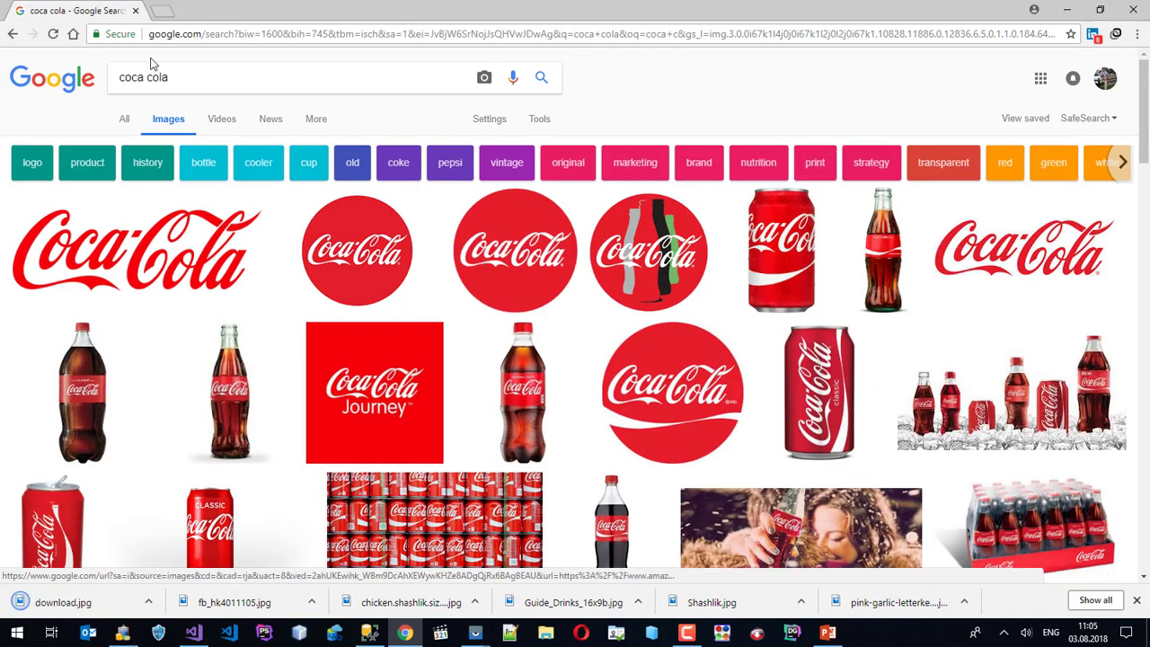
Search for saslik lule and save the lamb kebab picture as LambPlate.jpg.
left_click(150, 63)
key("ctrl+a")
type("sasli")
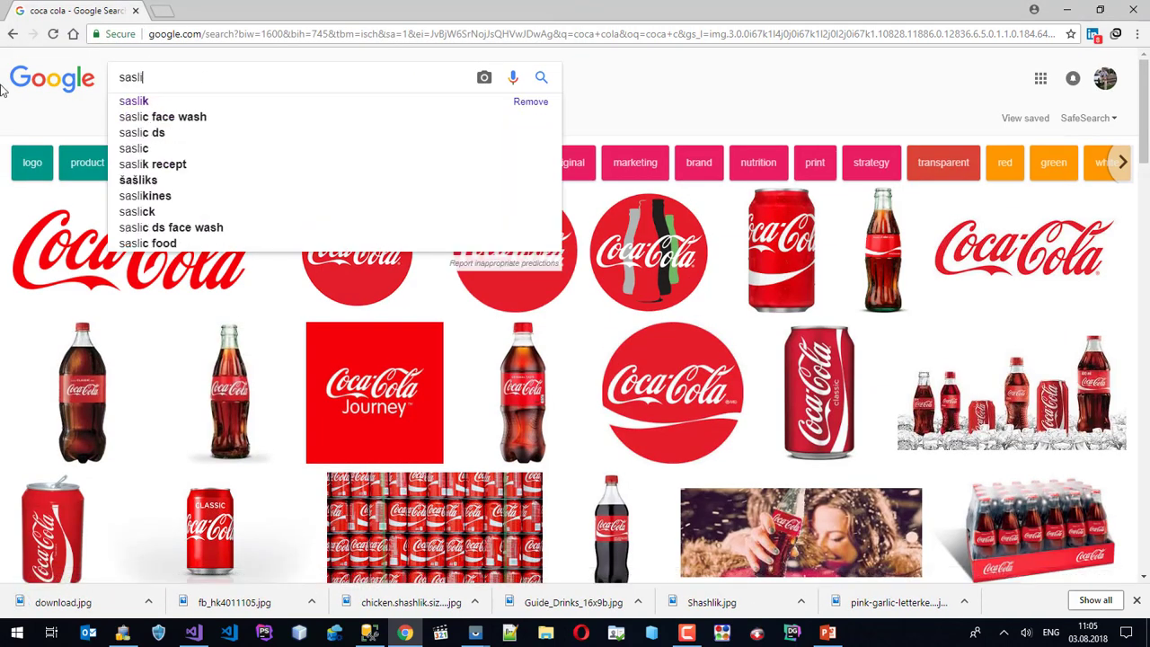
type("k lule")
key("Return")
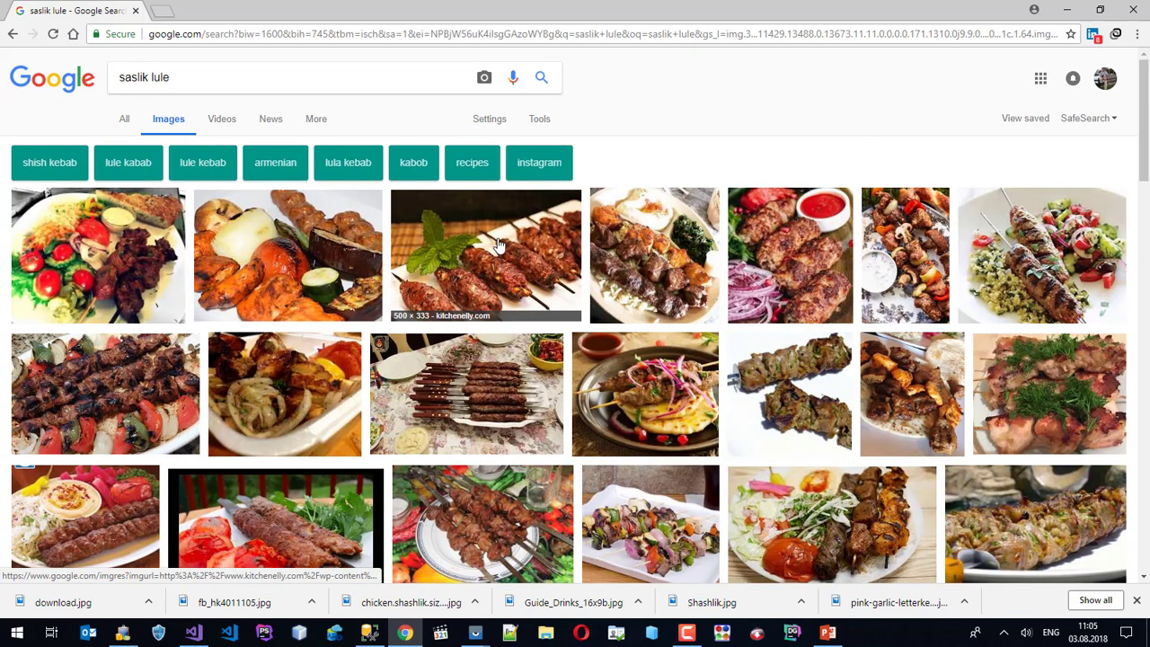
left_click(499, 246)
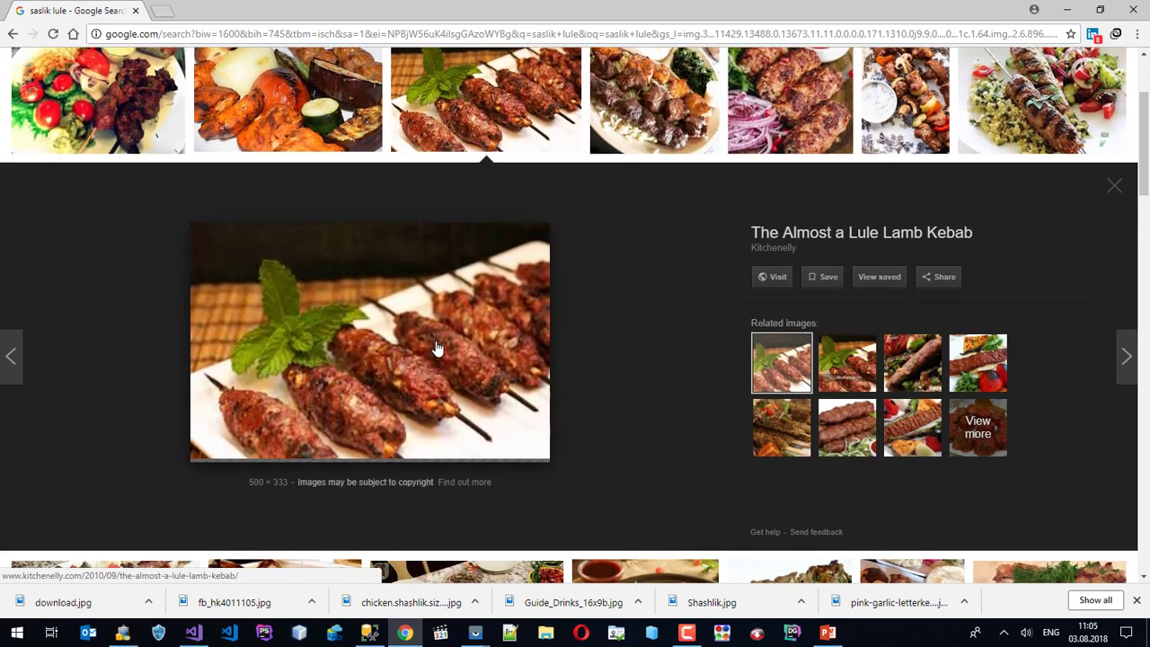
right_click(434, 340)
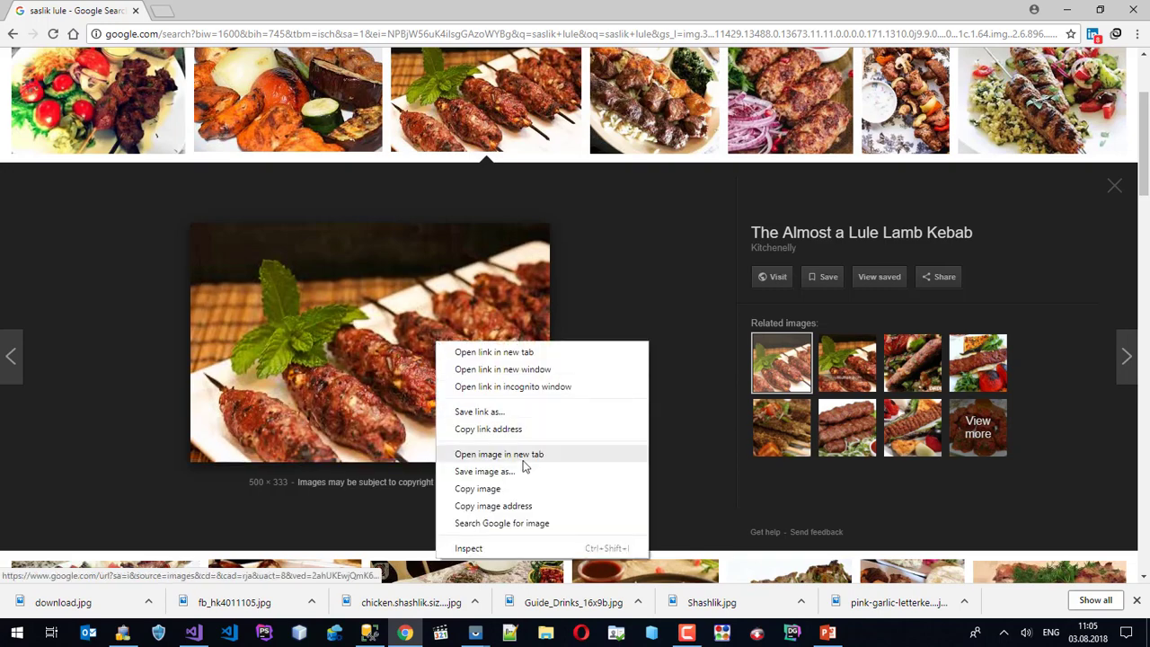
left_click(510, 474)
left_click(453, 320)
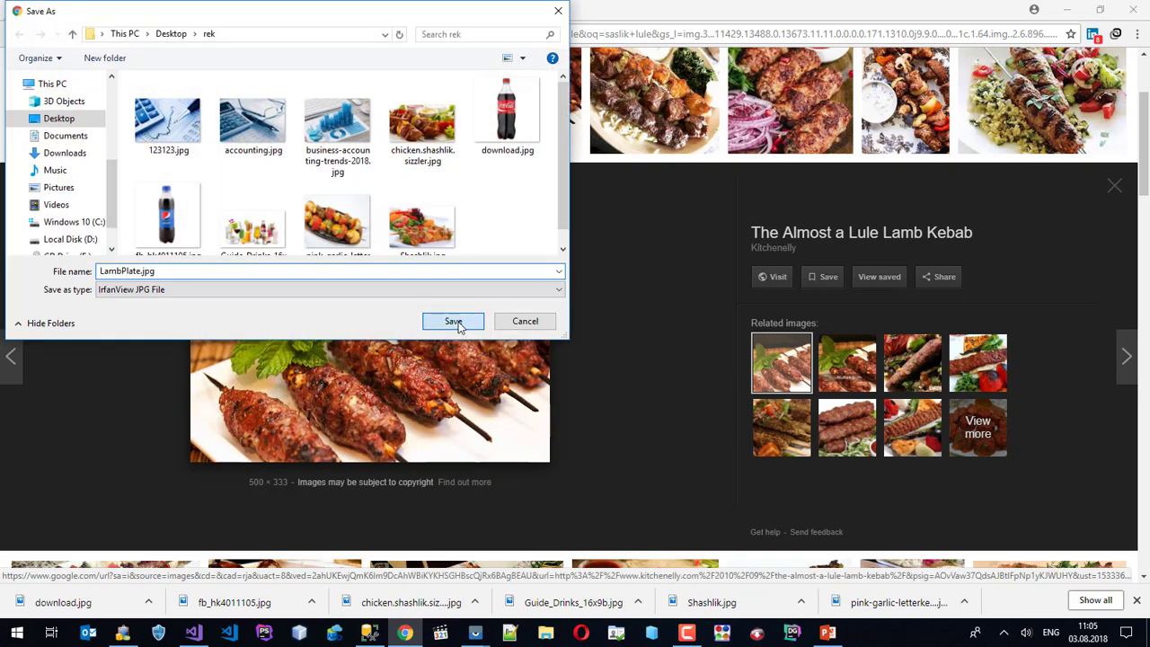
left_click(1066, 9)
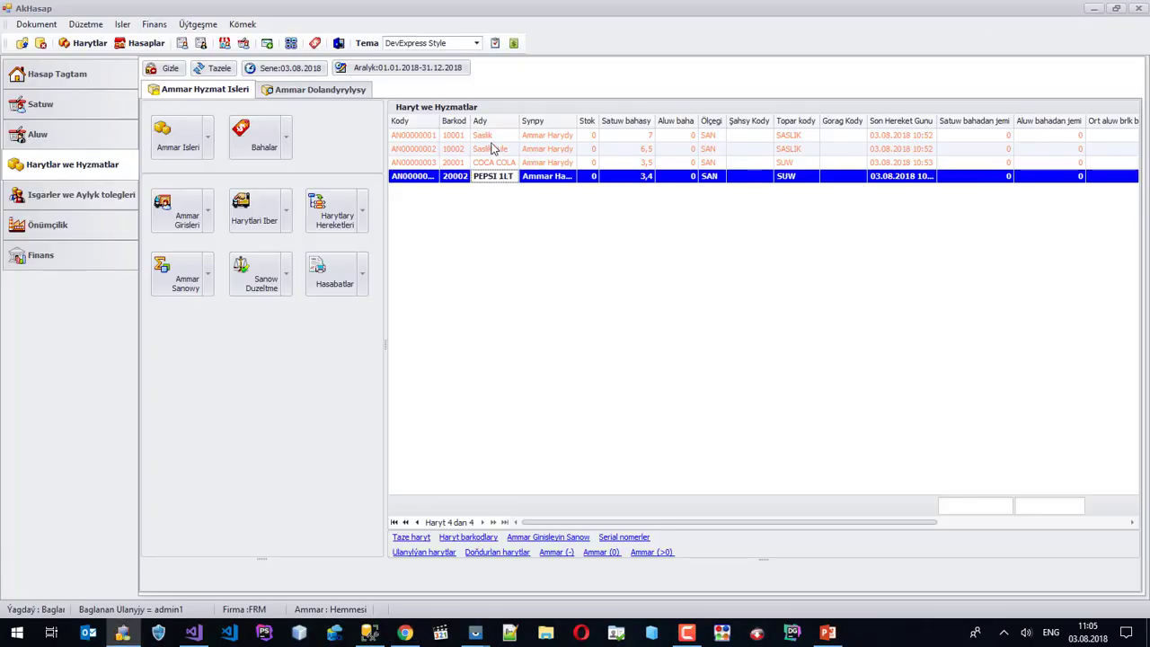
Open the product pictures window and attach Shashlik.jpg as the Saslik picture.
left_click(491, 137)
right_click(490, 135)
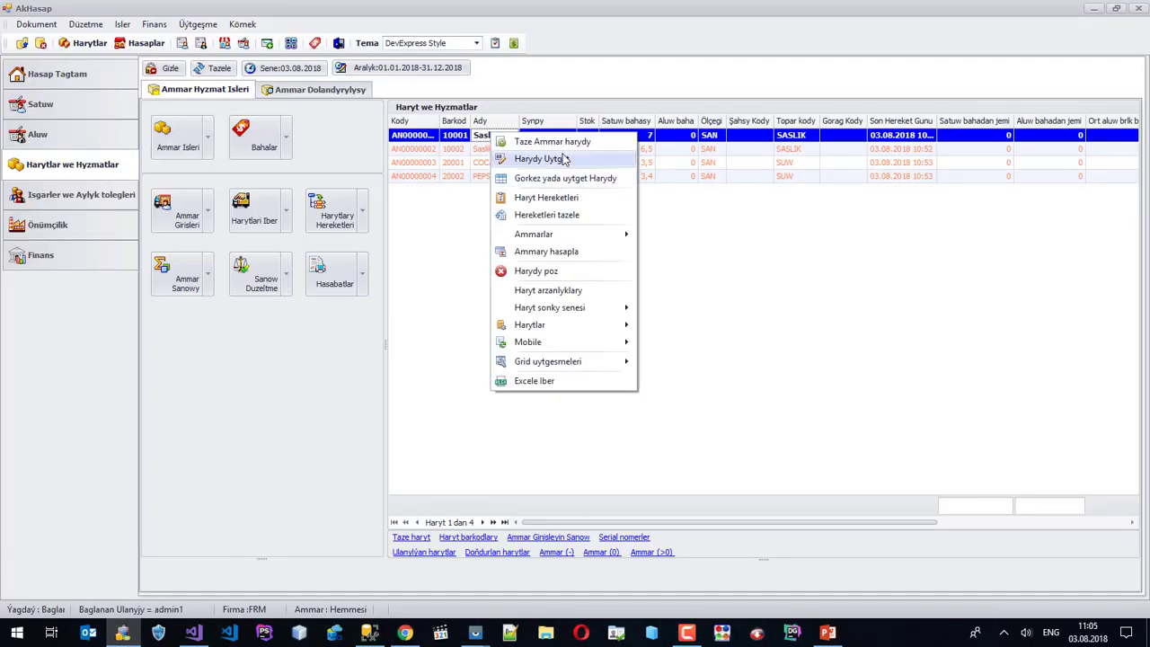
mouse_move(630, 331)
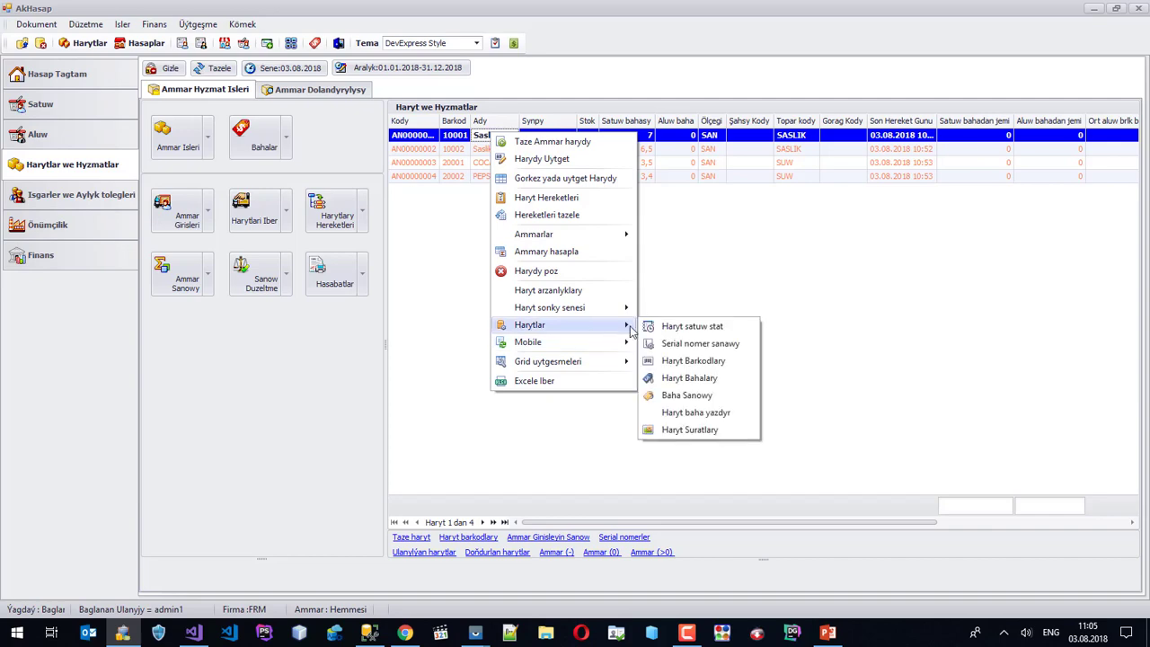
left_click(683, 431)
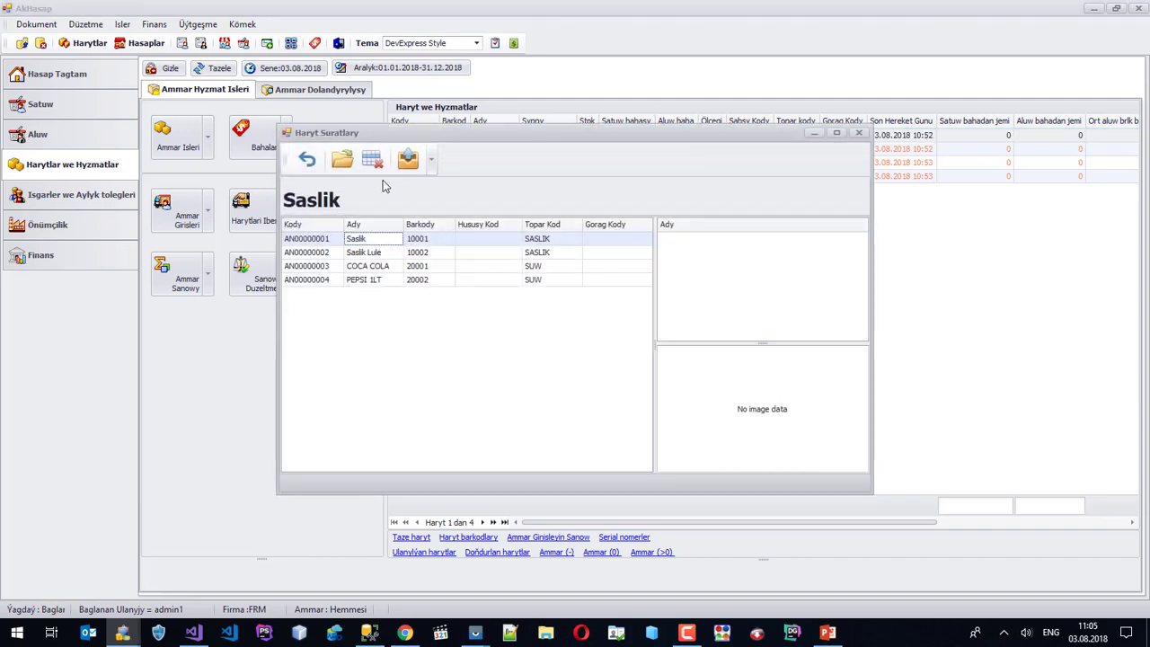
left_click(341, 159)
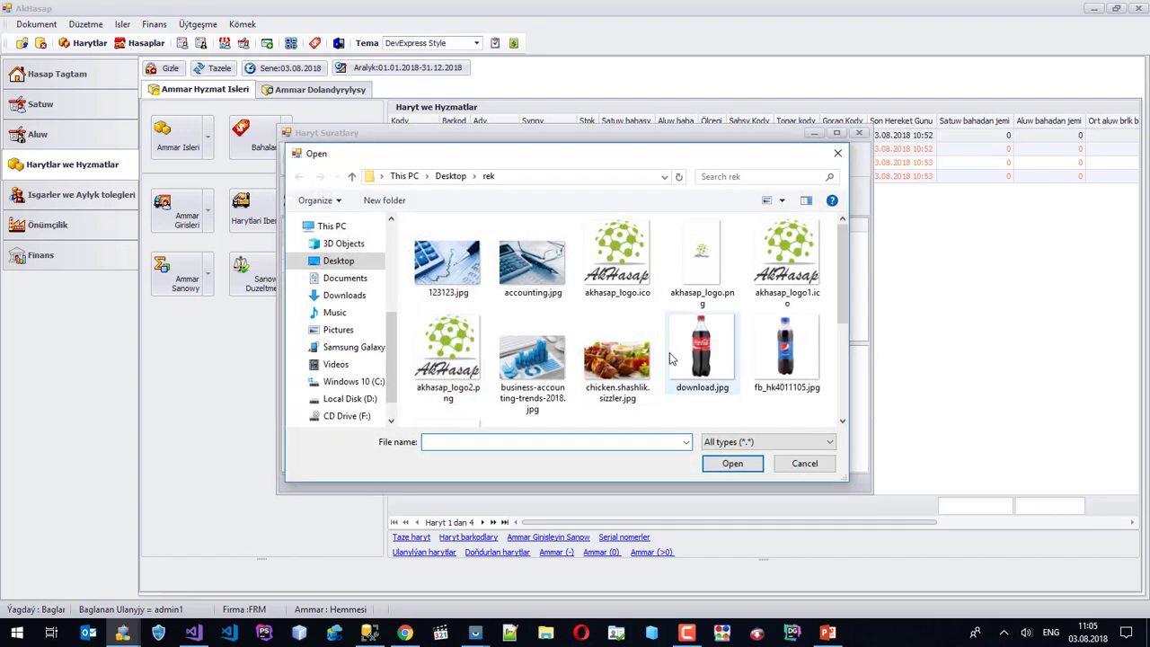
scroll(669, 353, "down", 3)
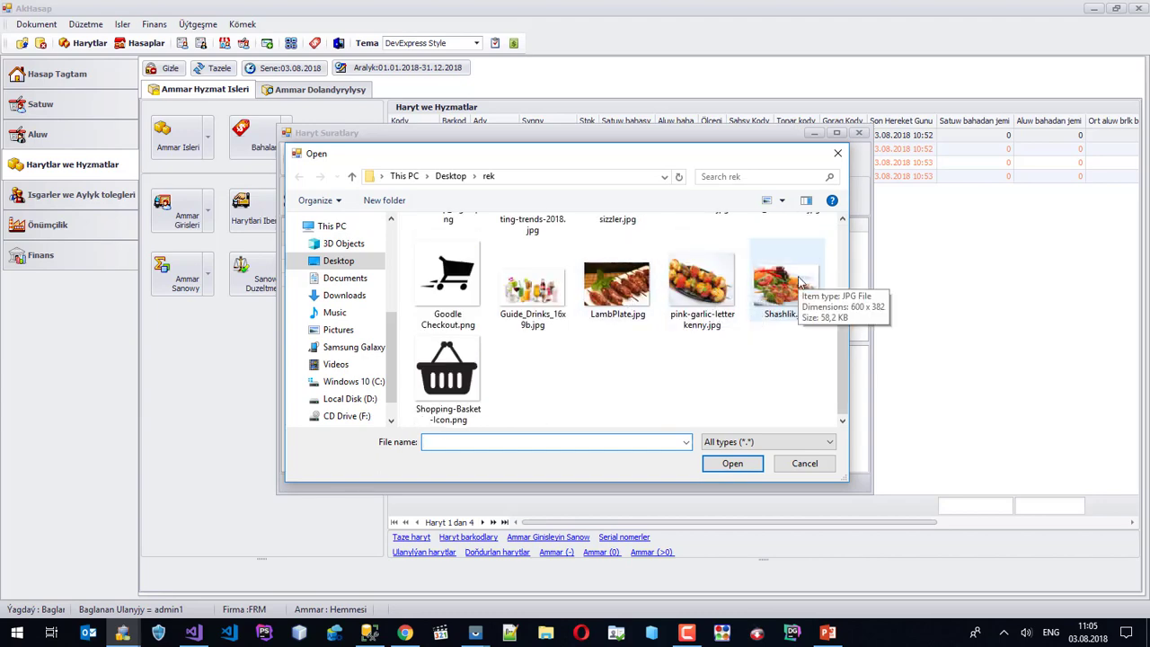
scroll(812, 358, "up", 2)
scroll(813, 357, "down", 2)
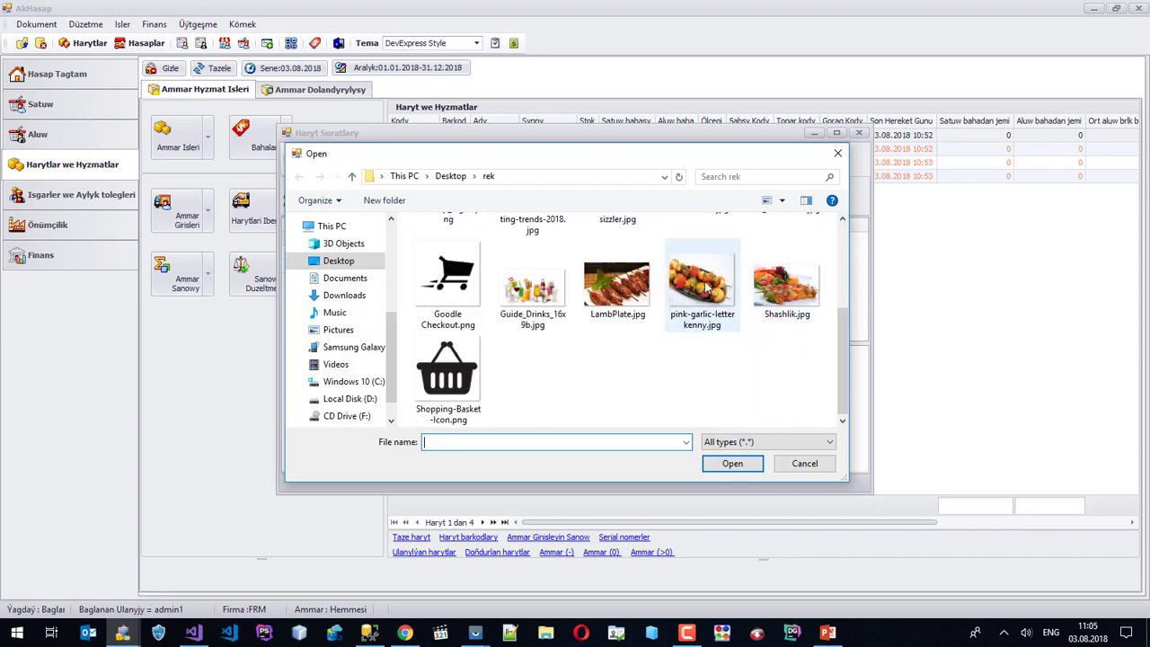
left_click(705, 285)
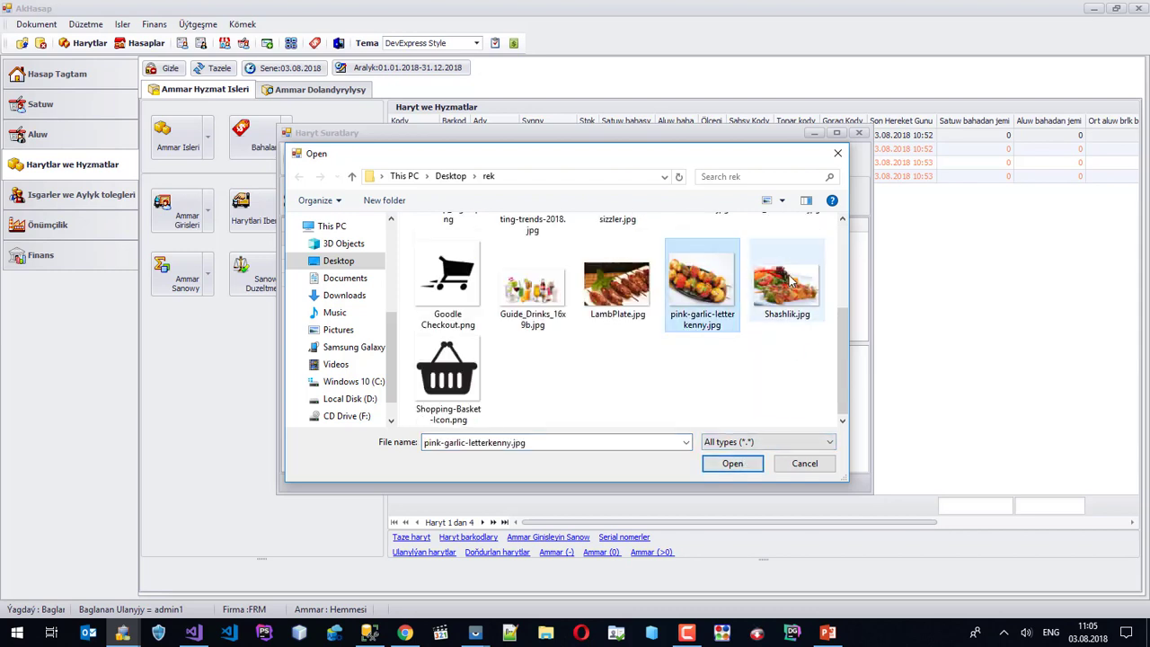
left_click(789, 282)
left_click(732, 463)
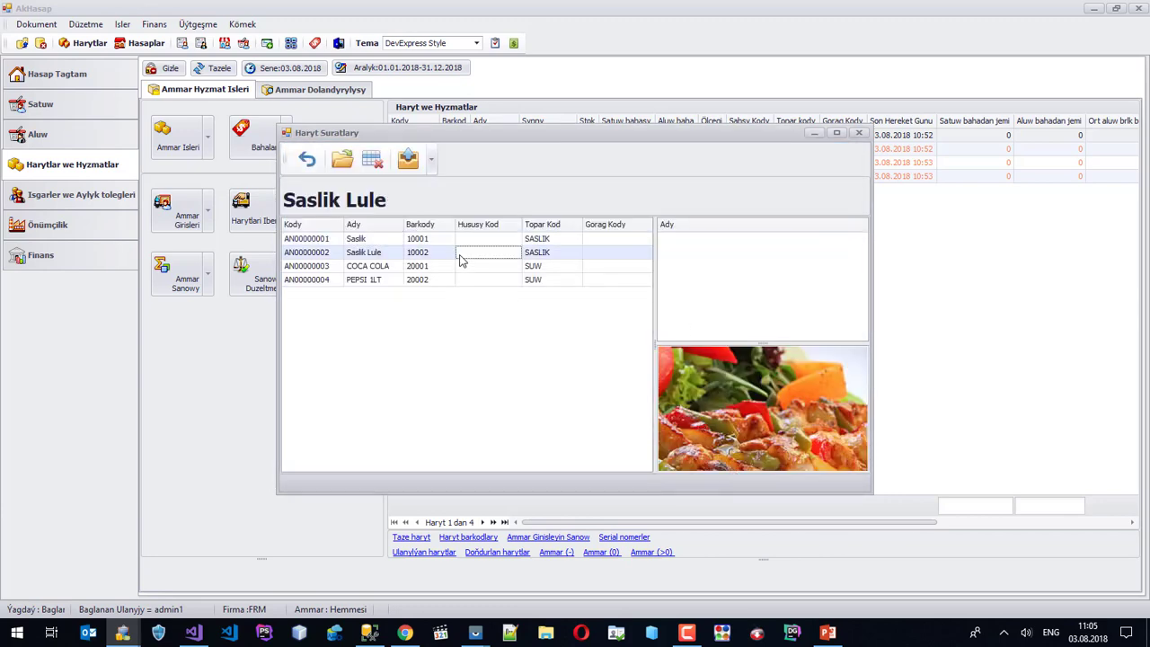
Attach LambPlate.jpg to Saslik Lule and download.jpg to COCA COLA.
left_click(341, 159)
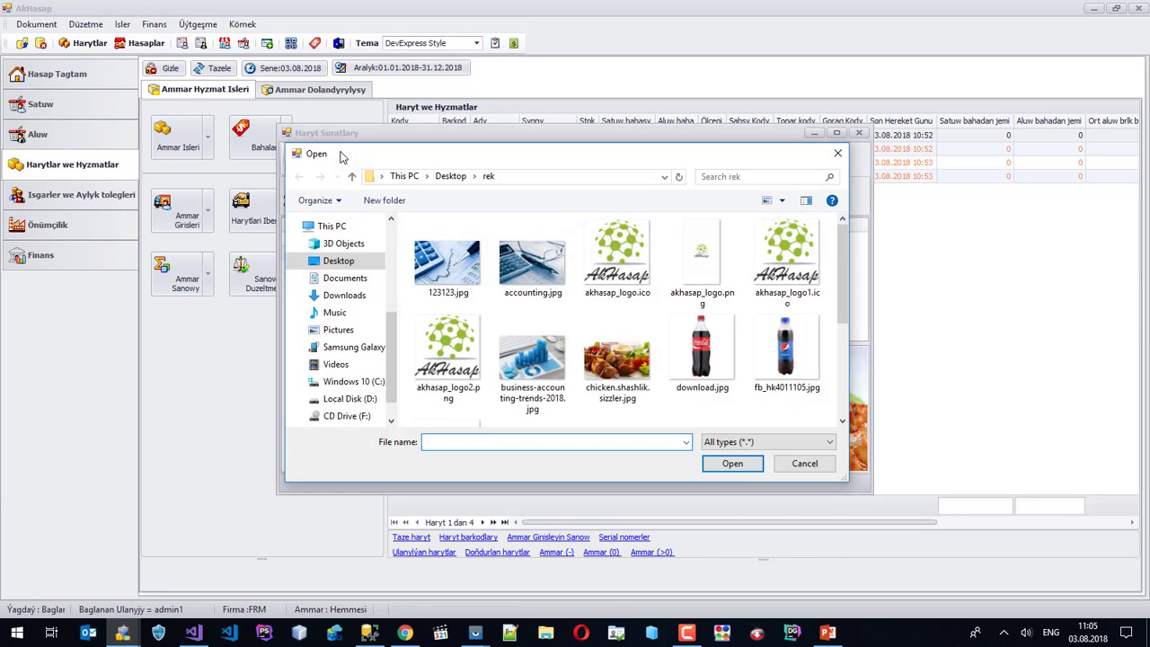
scroll(584, 311, "down", 2)
left_click(627, 300)
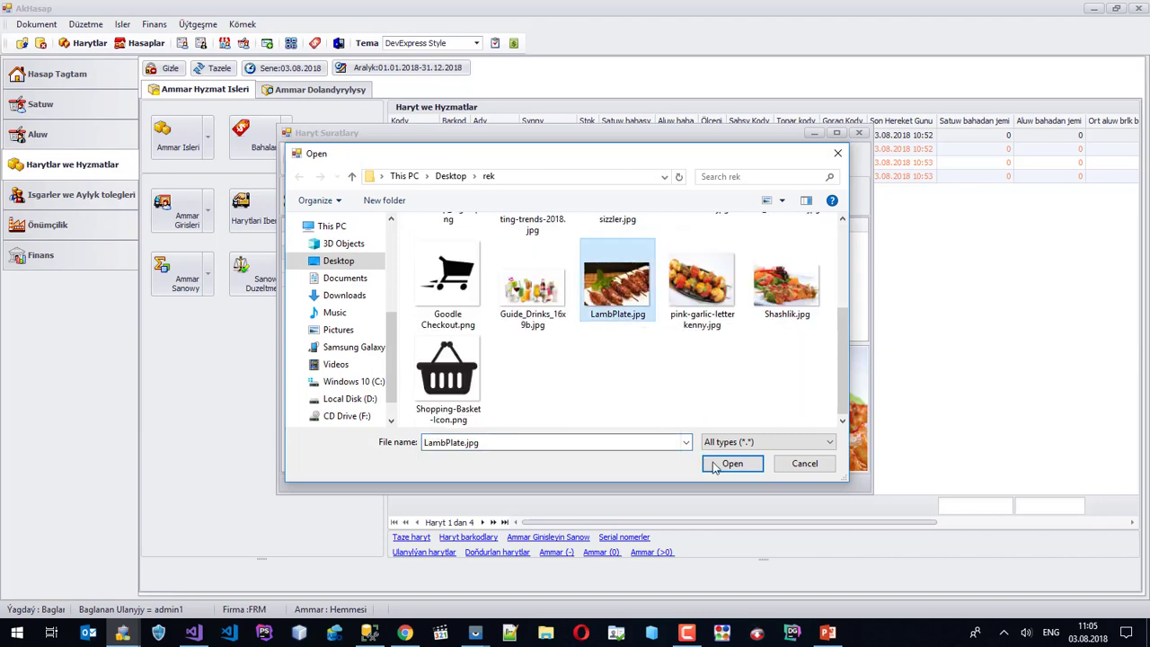
left_click(714, 465)
left_click(424, 267)
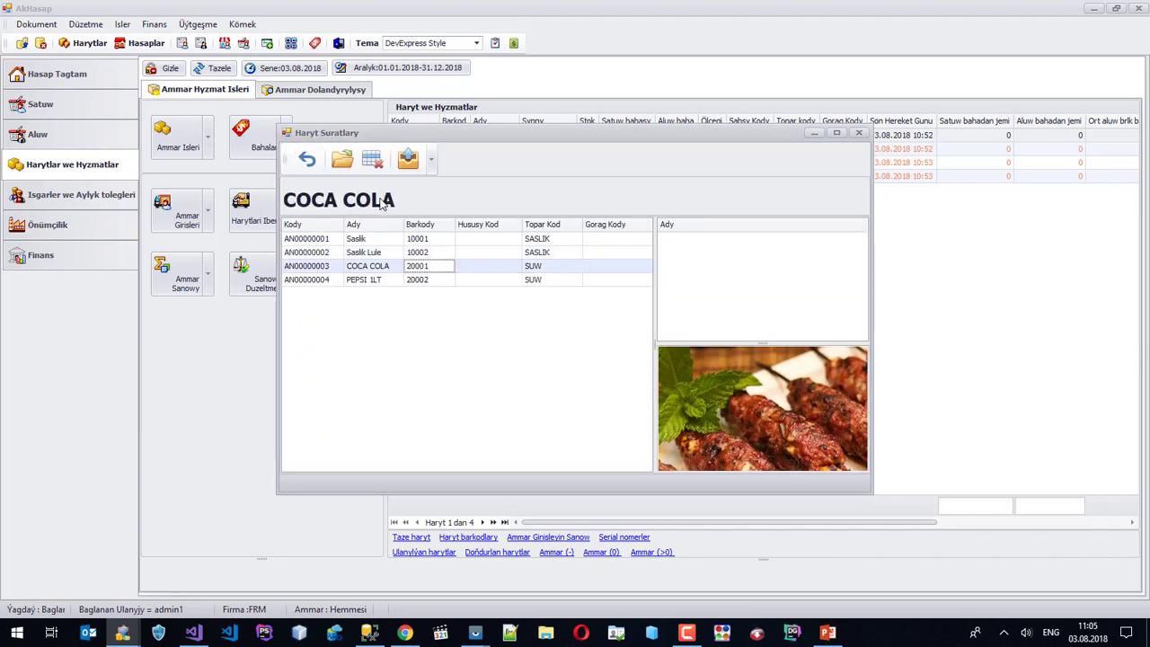
left_click(342, 159)
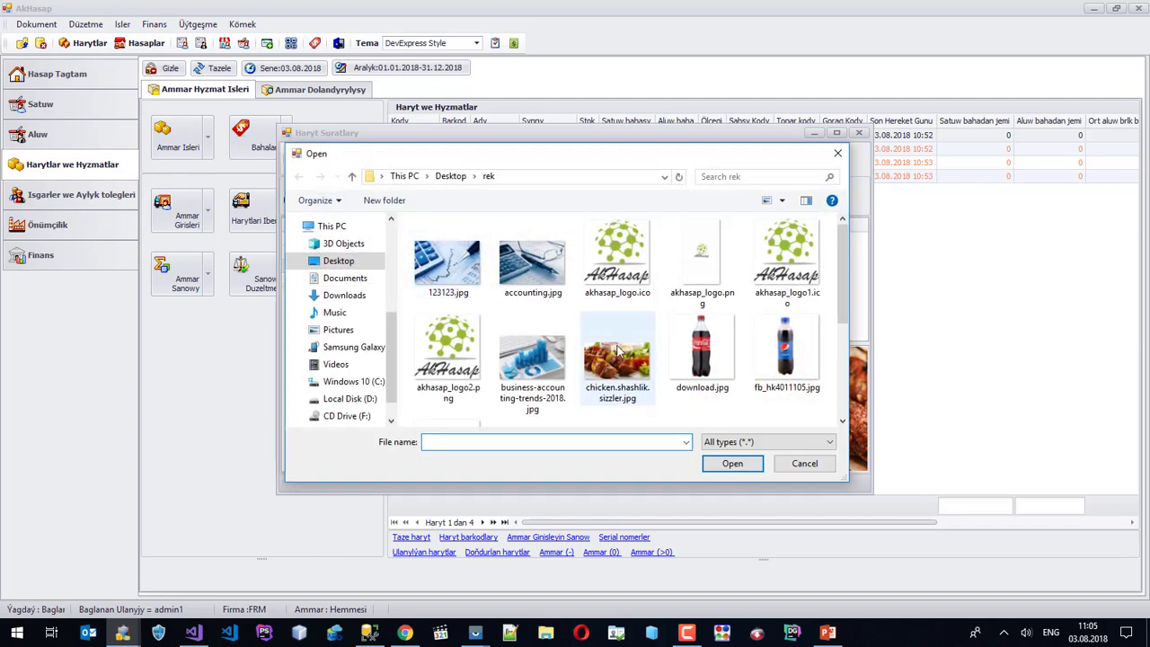
left_click(702, 355)
left_click(732, 464)
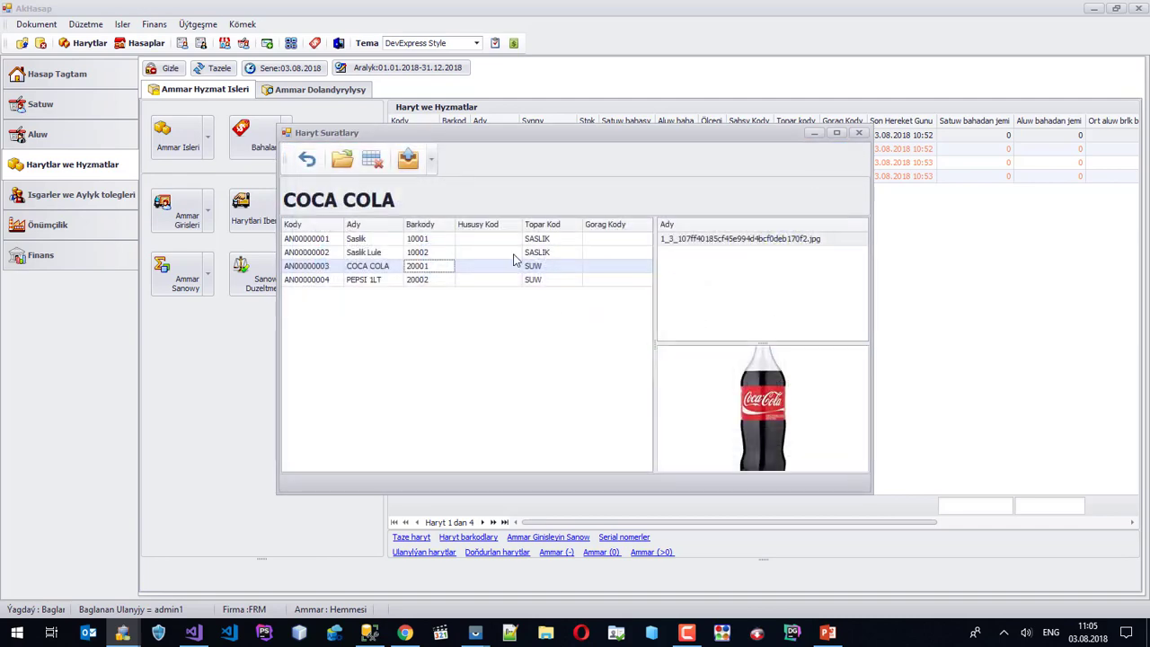
Attach the downloaded Pepsi bottle image as the PEPSI 1LT product photo.
left_click(443, 280)
left_click(342, 159)
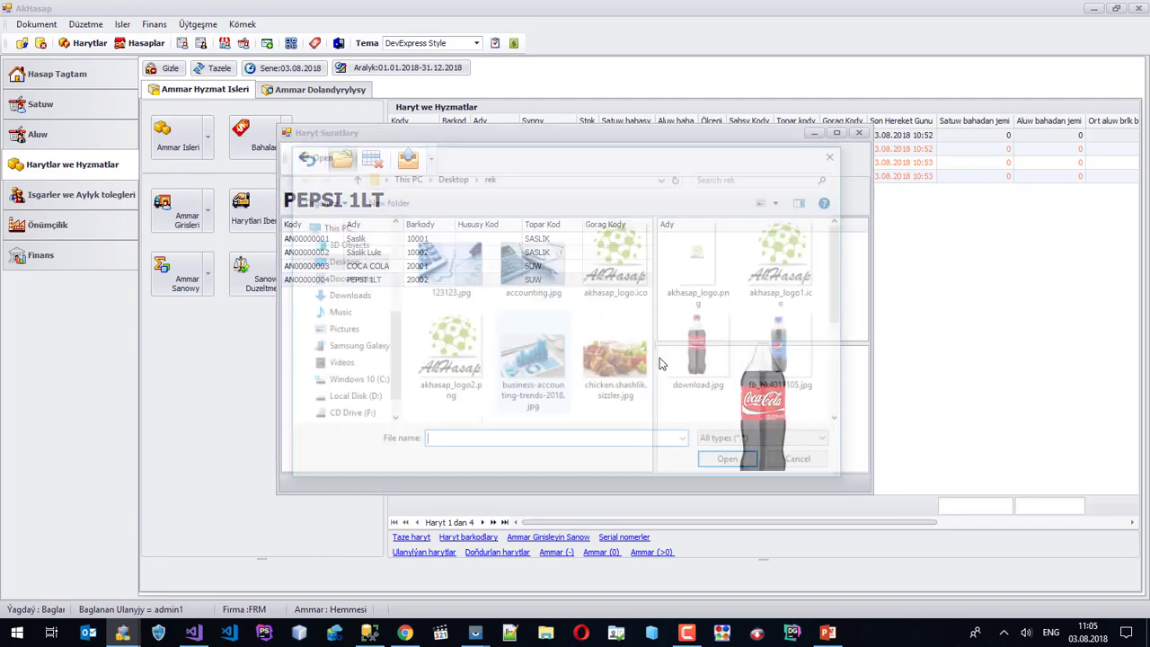
scroll(803, 336, "down", 5)
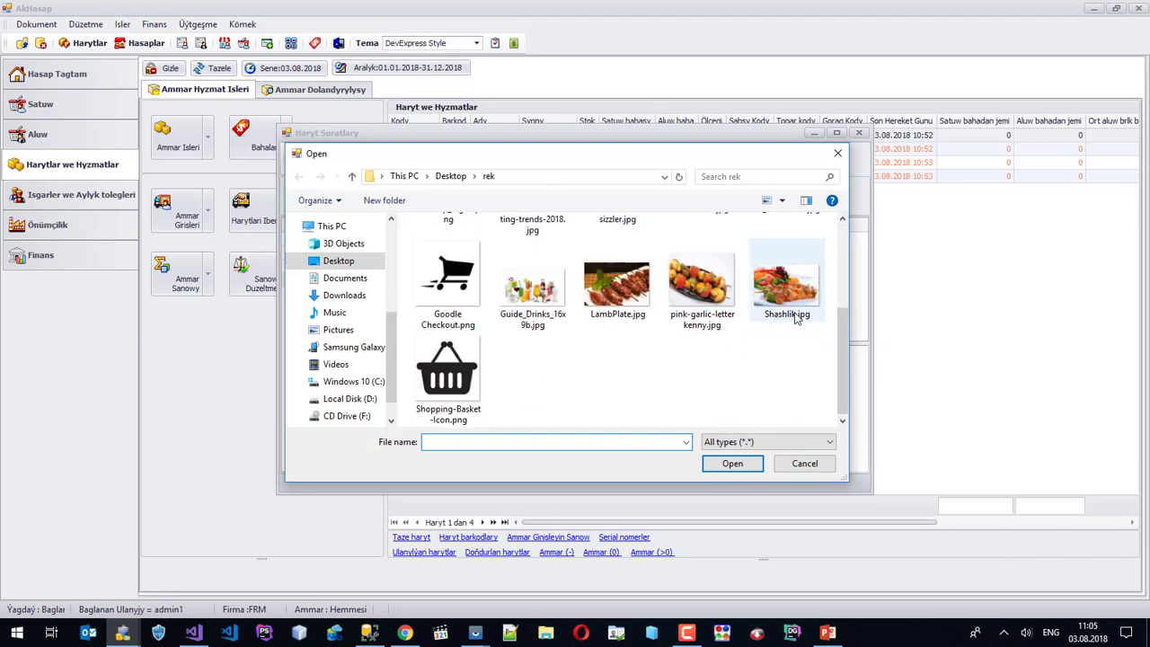
scroll(796, 319, "up", 5)
left_click(779, 247)
left_click(732, 464)
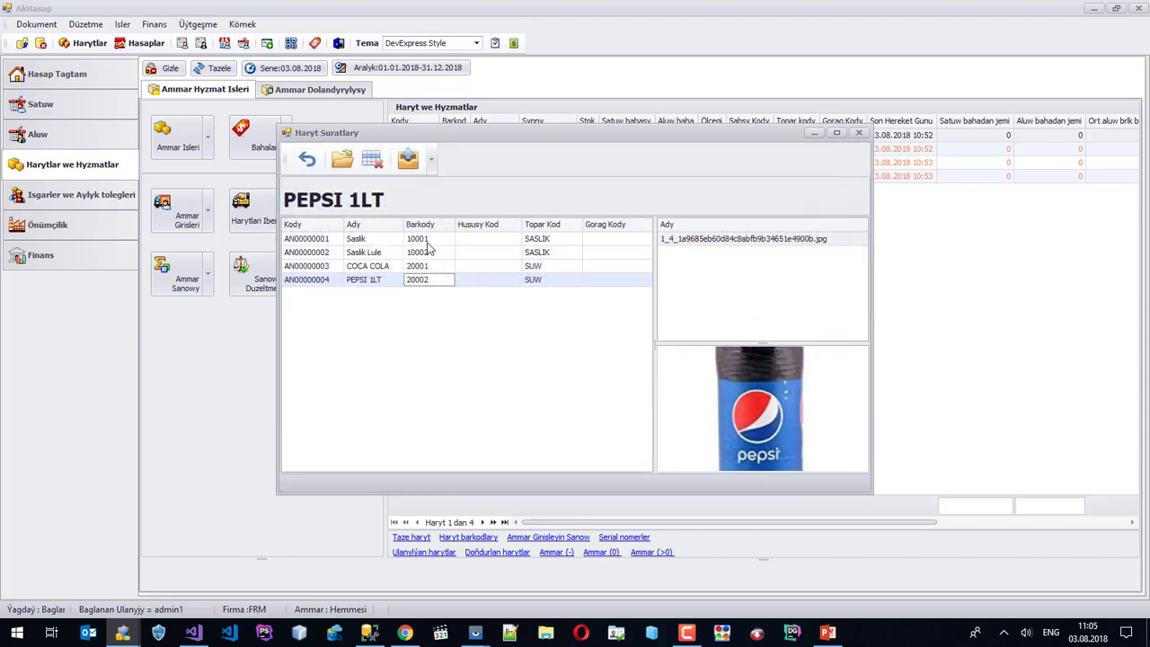
left_click(421, 240)
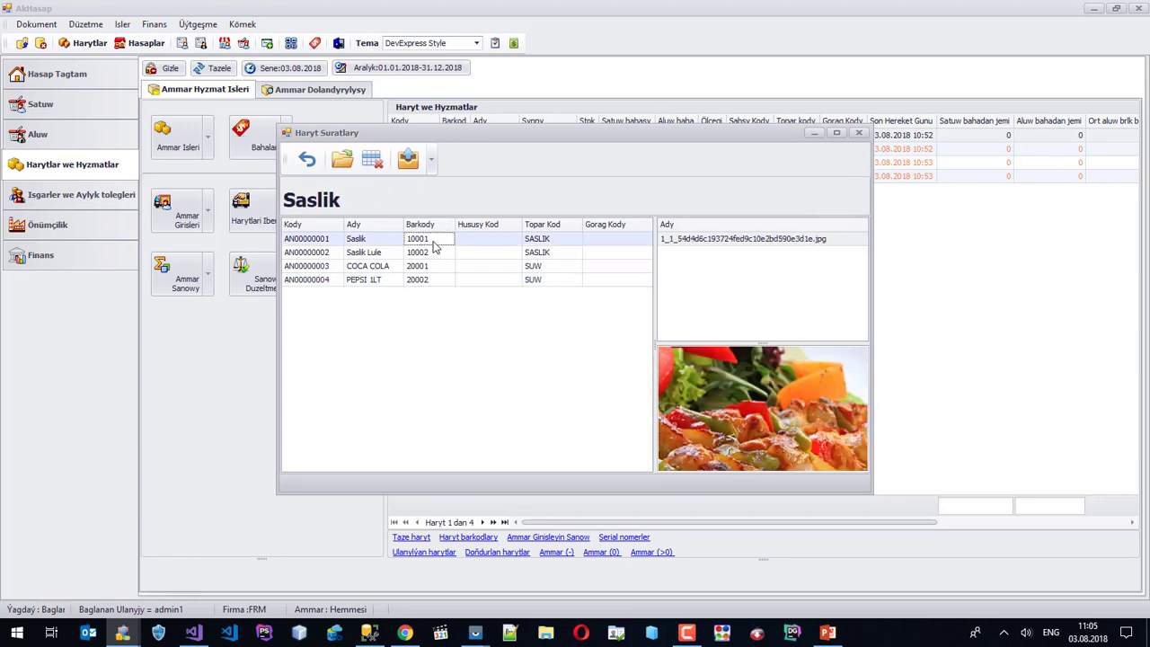
Send the Saslik and Saslik Lule product photos online, keeping Saslik Lule's existing photo.
right_click(436, 242)
left_click(507, 343)
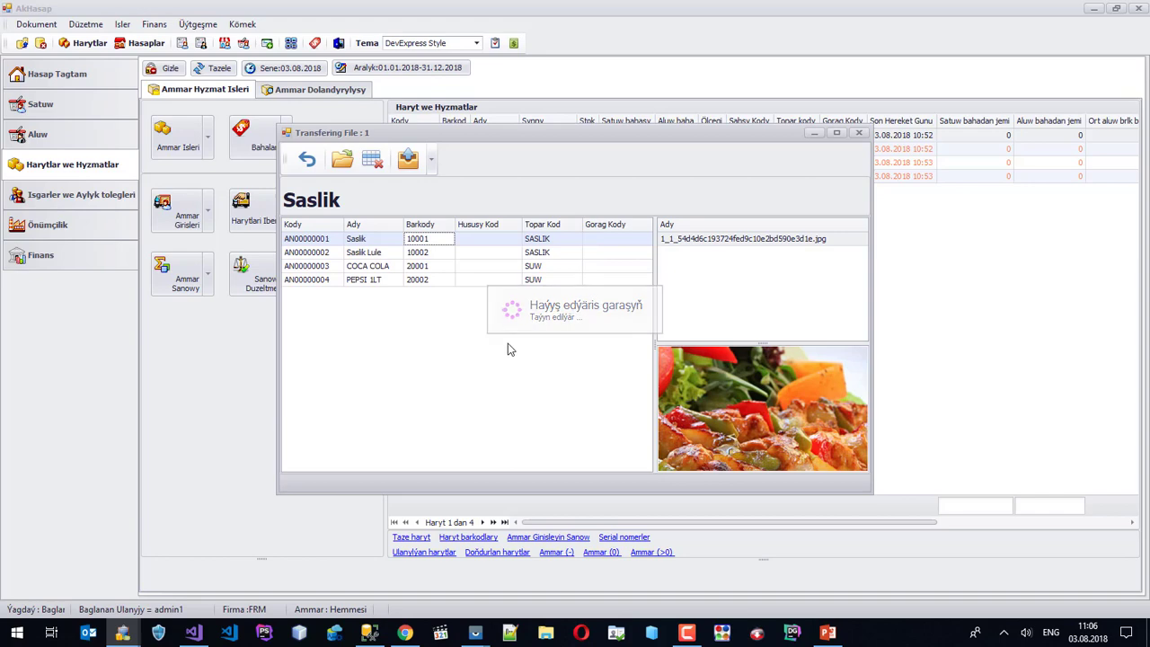
right_click(435, 256)
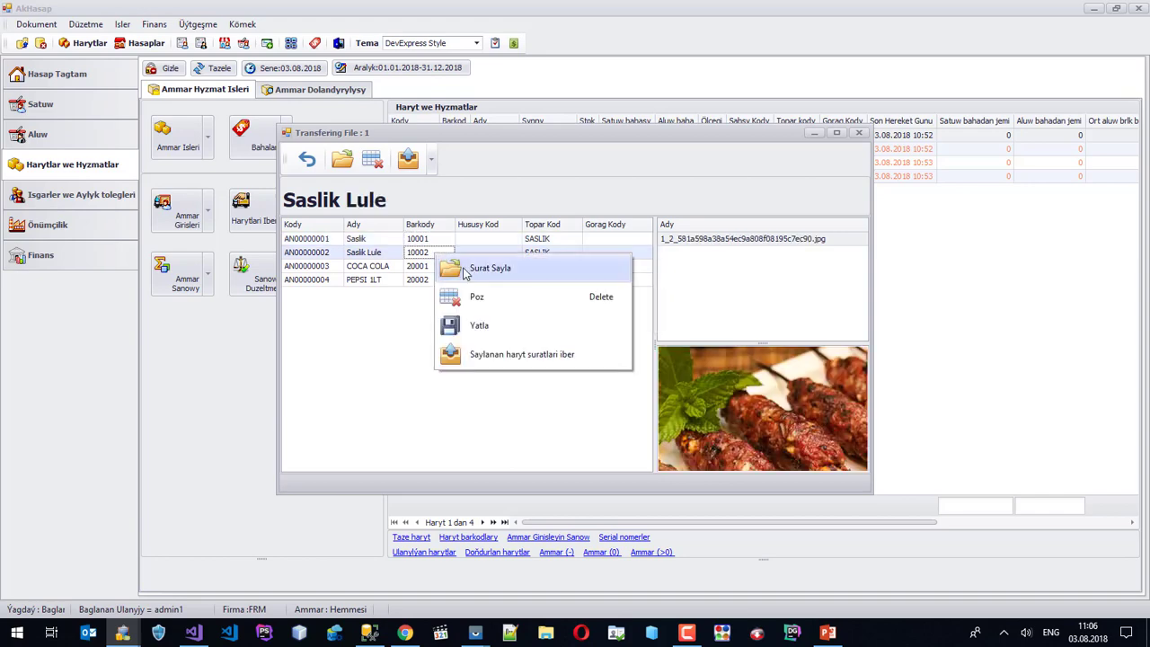
left_click(480, 264)
left_click(805, 465)
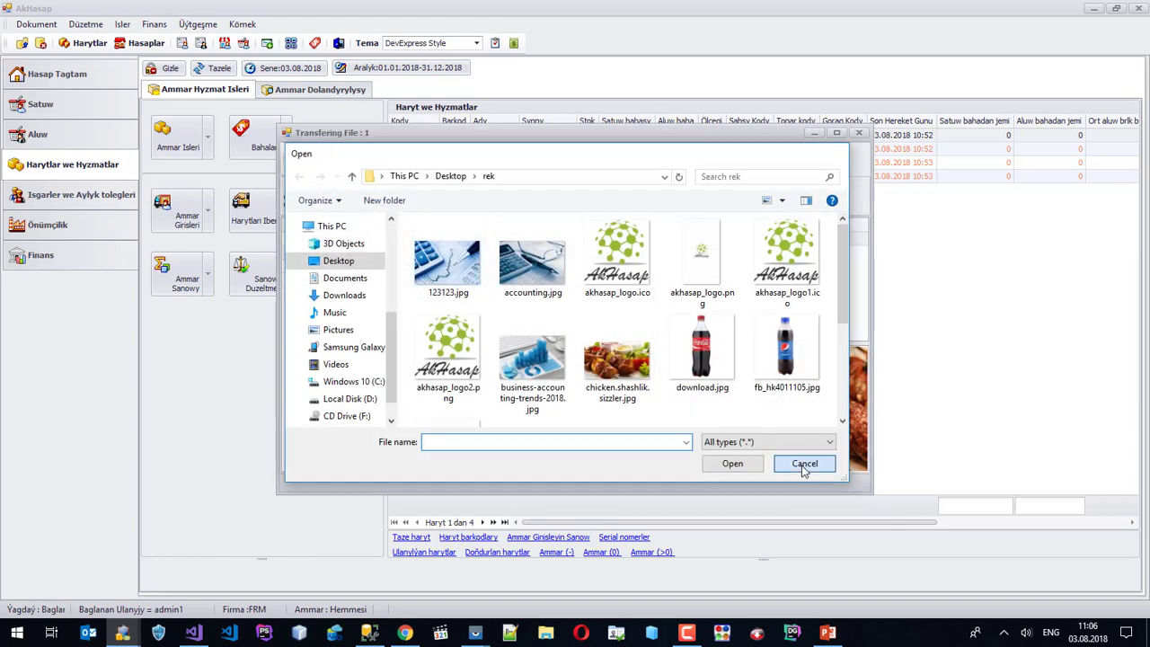
key("Down")
key("Up")
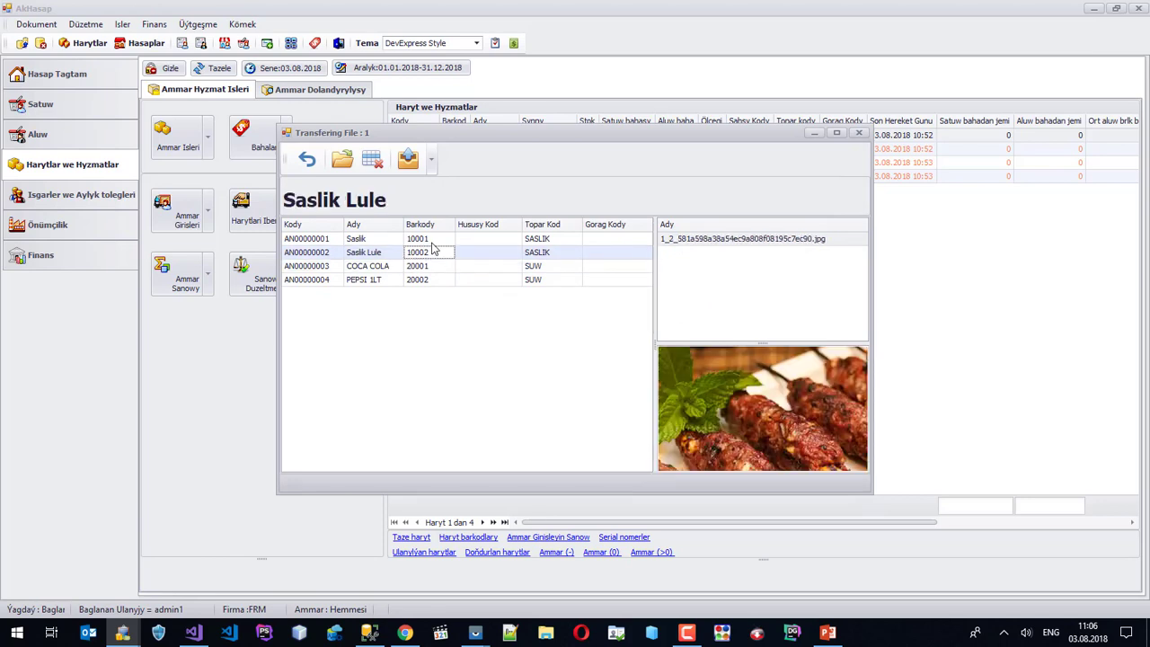
key("Up")
key("Down")
right_click(434, 259)
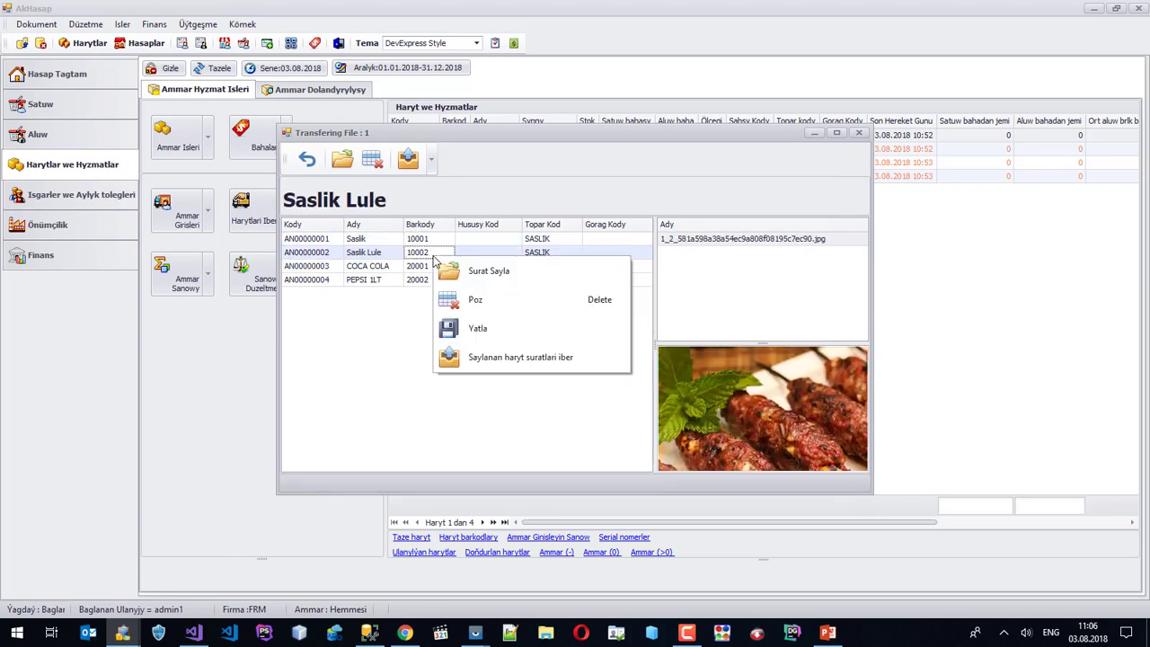
left_click(486, 357)
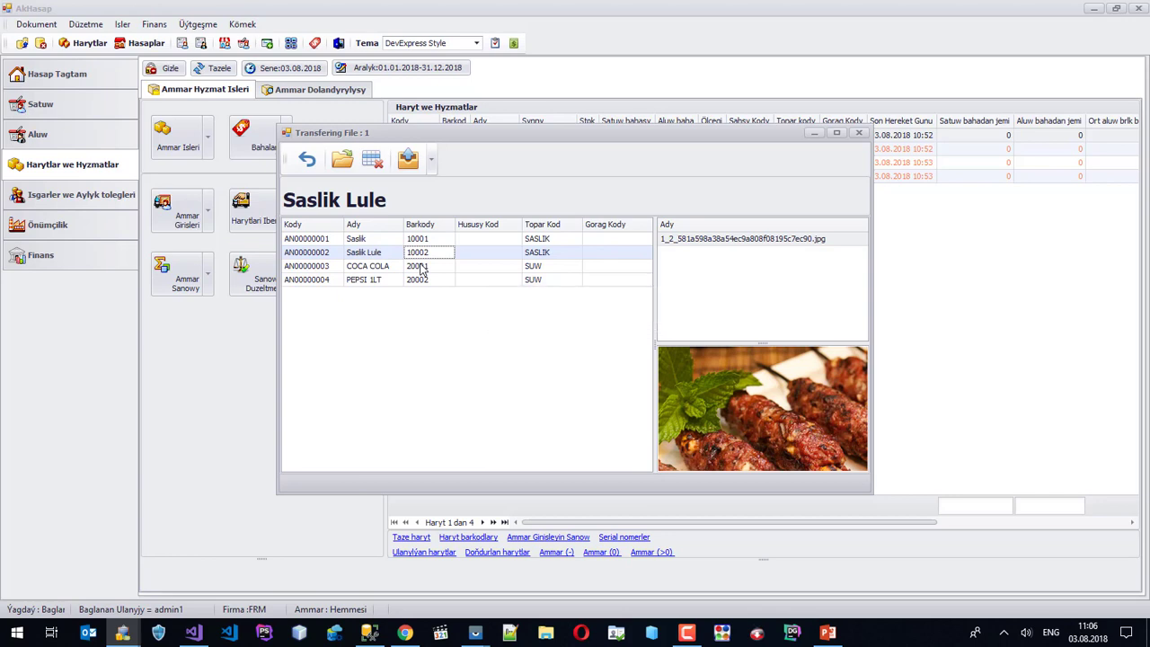
Send the COCA COLA and PEPSI 1LT product photos online and return to the product list.
left_click(420, 267)
right_click(420, 266)
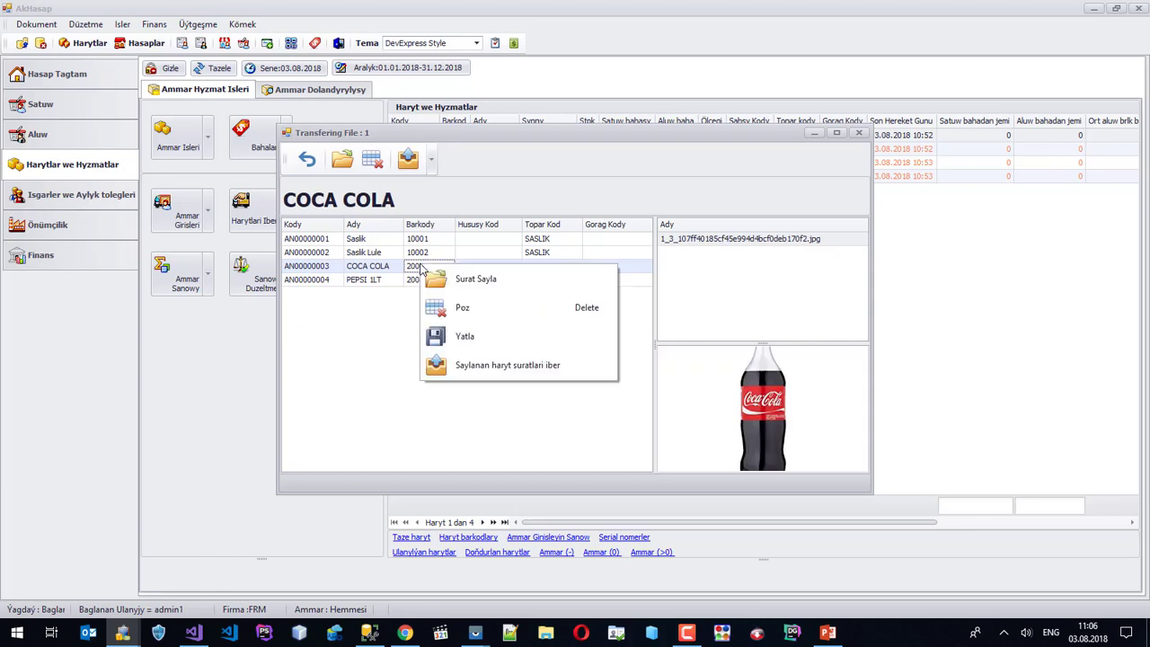
left_click(431, 364)
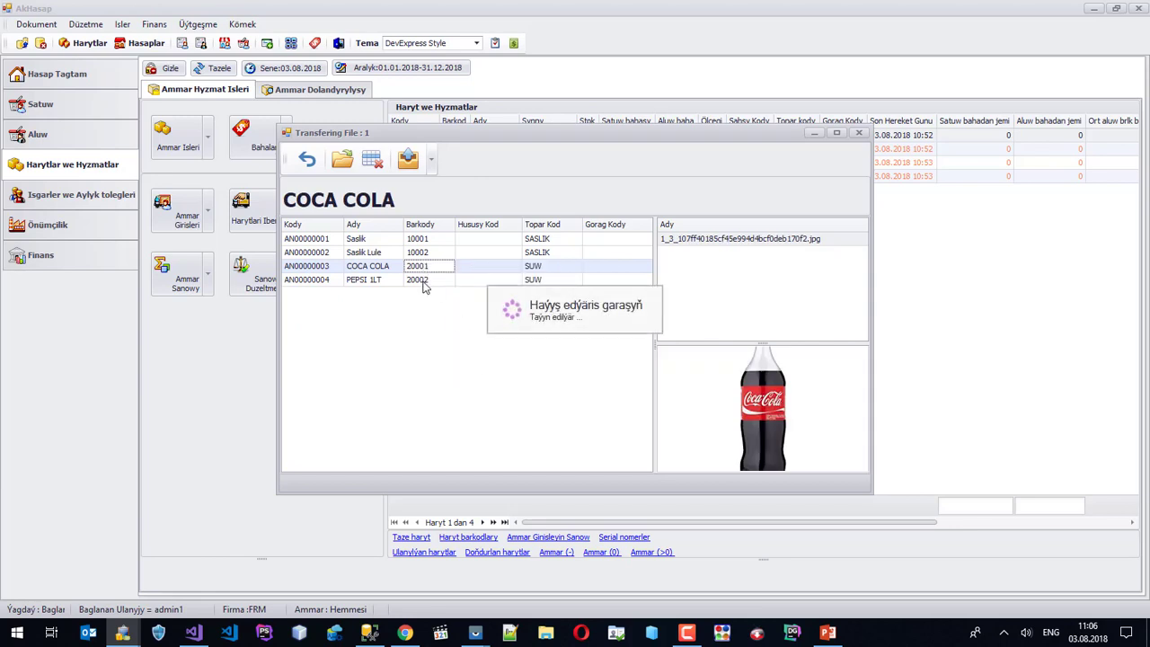
left_click(422, 279)
right_click(423, 281)
left_click(499, 384)
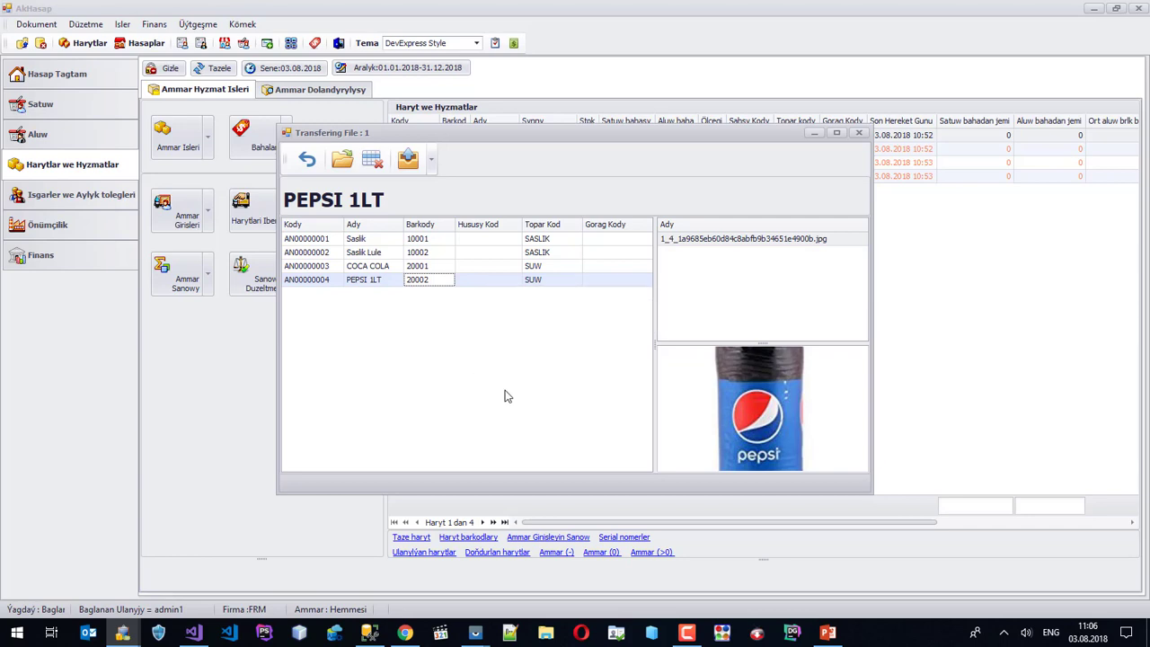
left_click(876, 135)
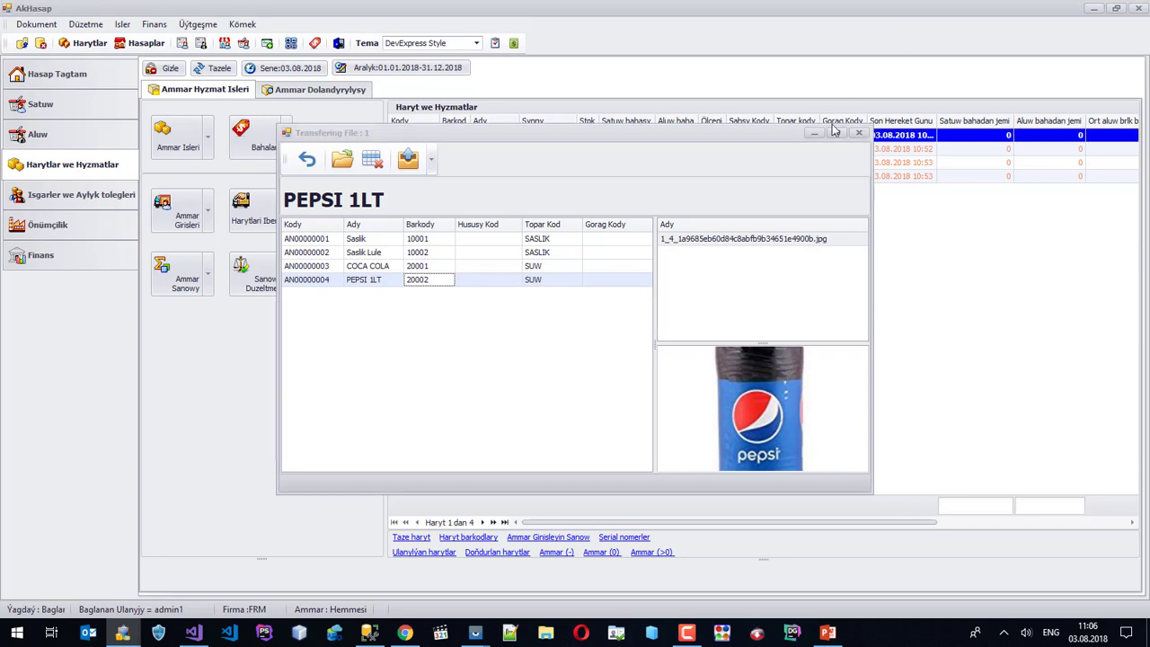
Load Online Harytlar and publish Saslik and Saslik Lule under the saslik group.
left_click(198, 25)
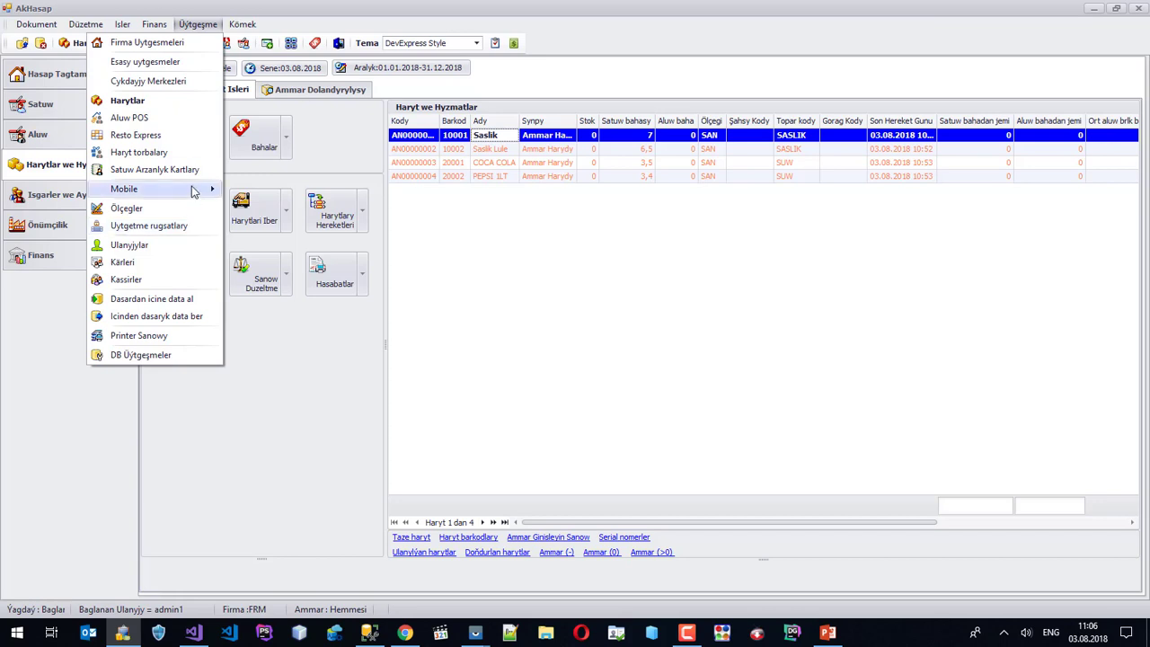
mouse_move(195, 190)
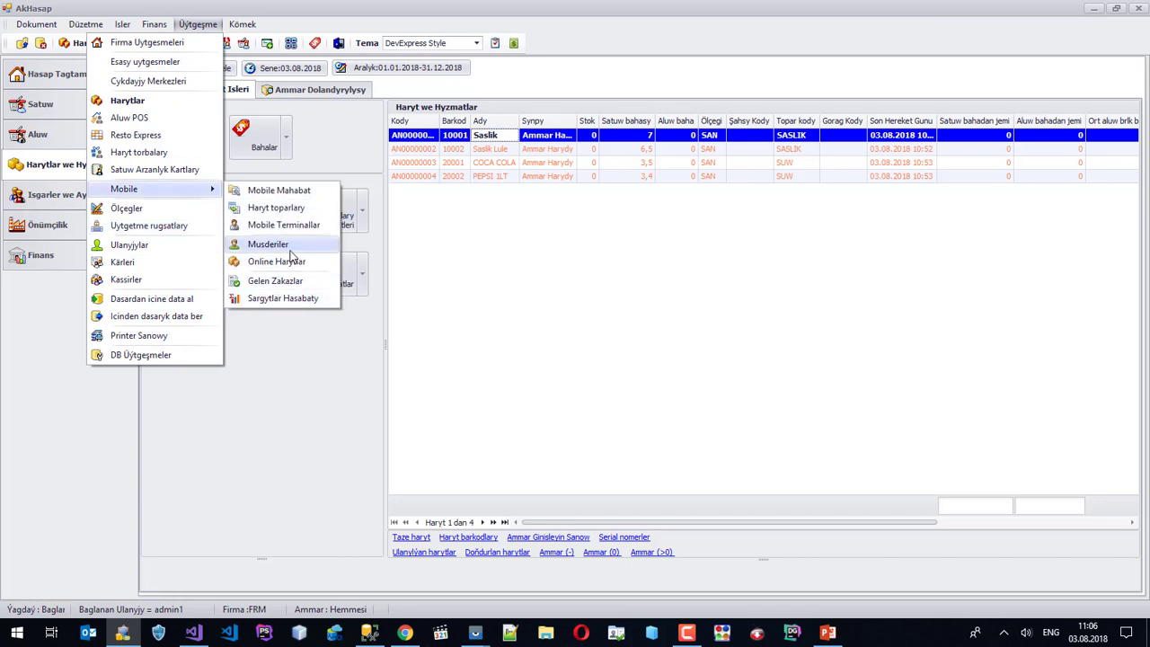
left_click(294, 263)
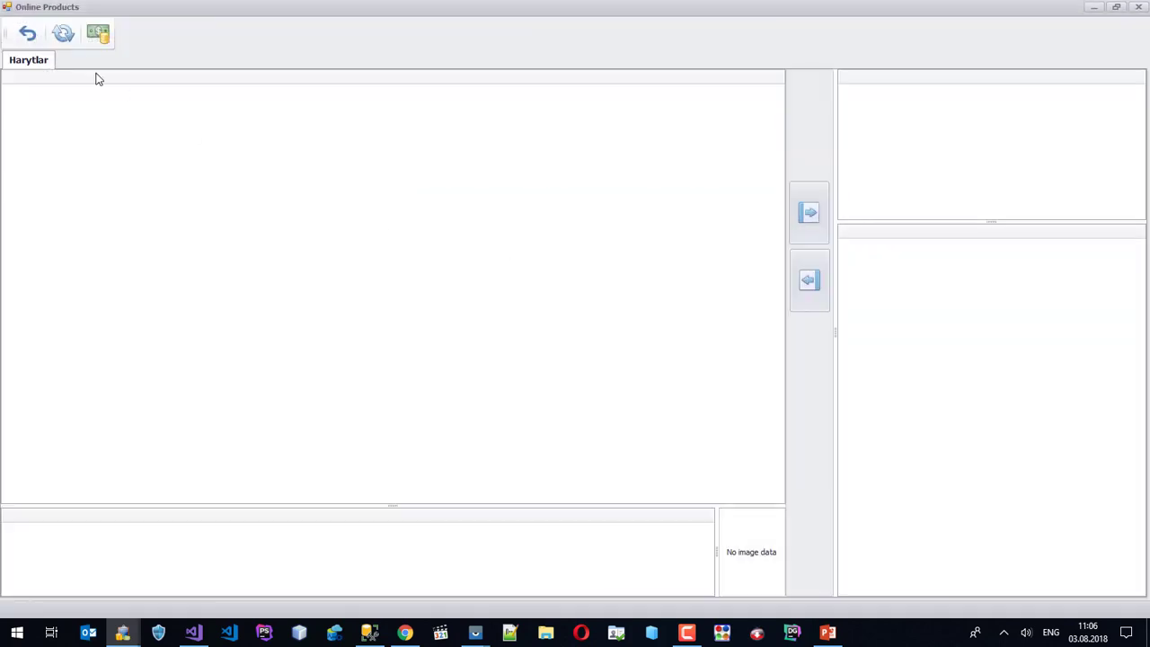
left_click(62, 34)
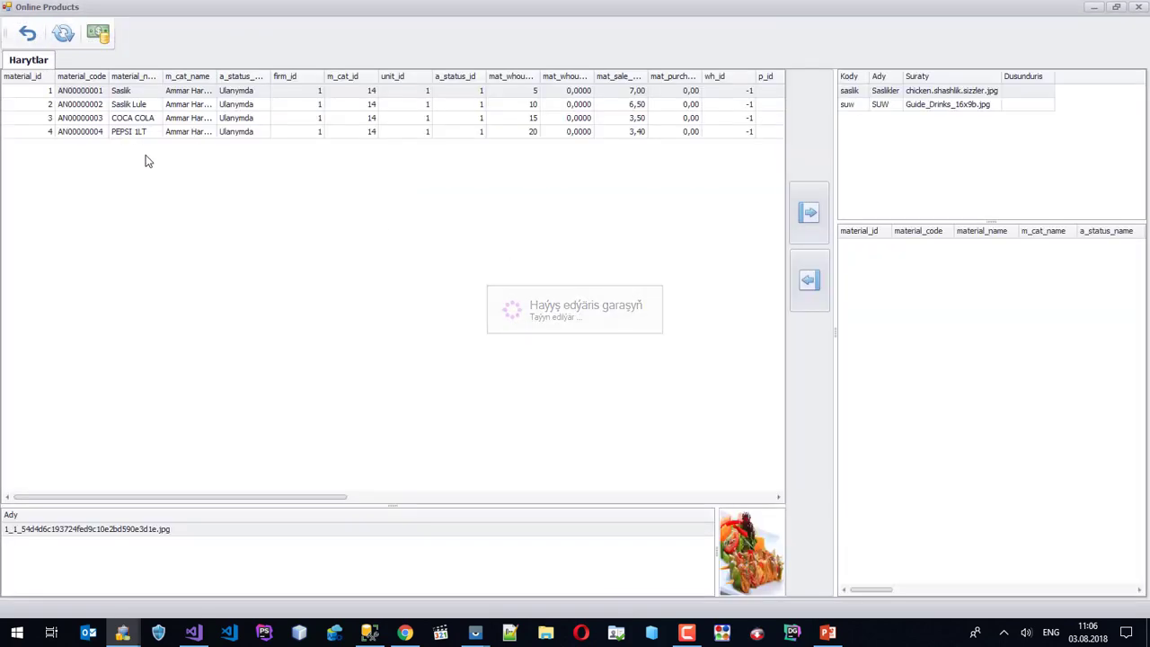
left_click(429, 91)
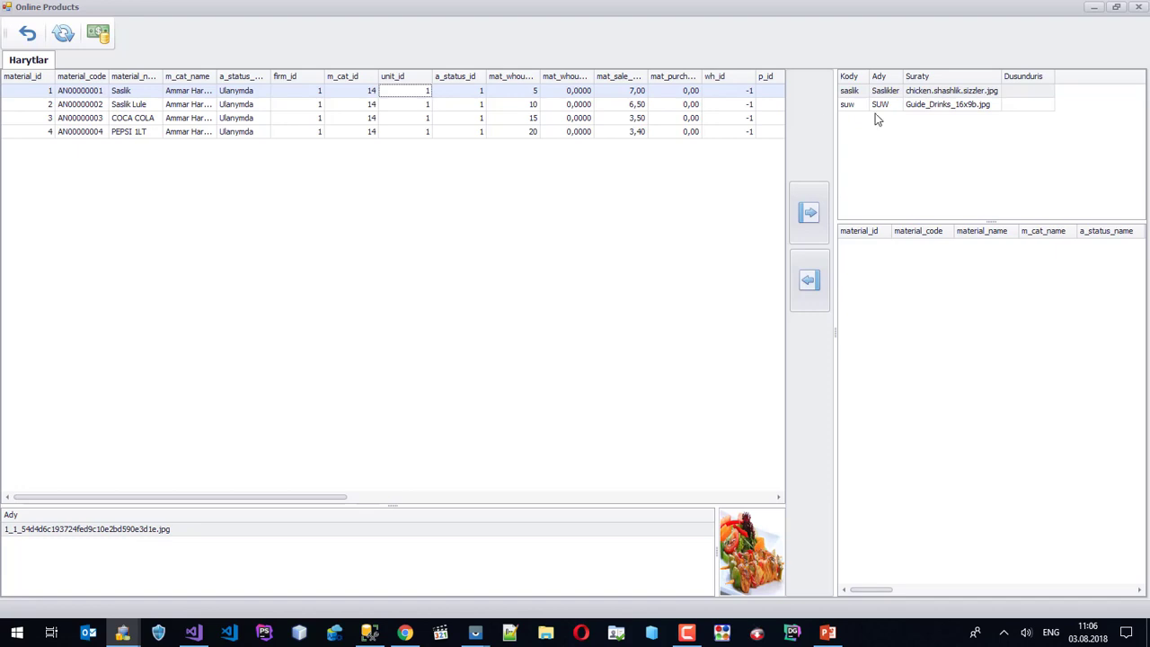
left_click(293, 108, "shift")
right_click(293, 109)
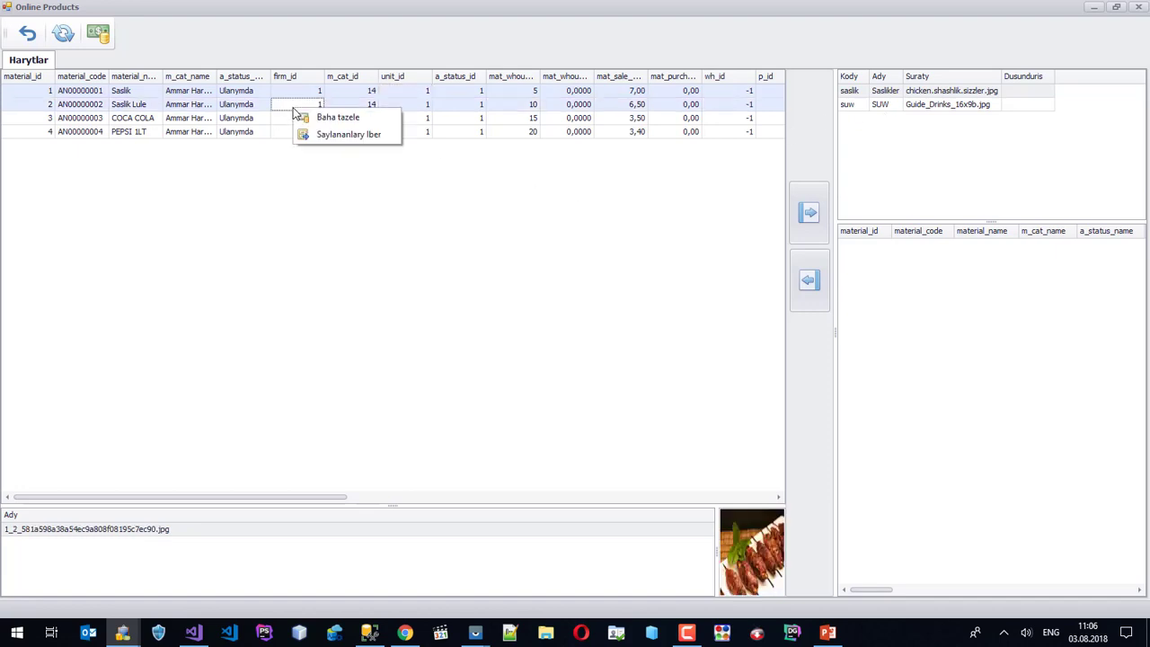
left_click(346, 135)
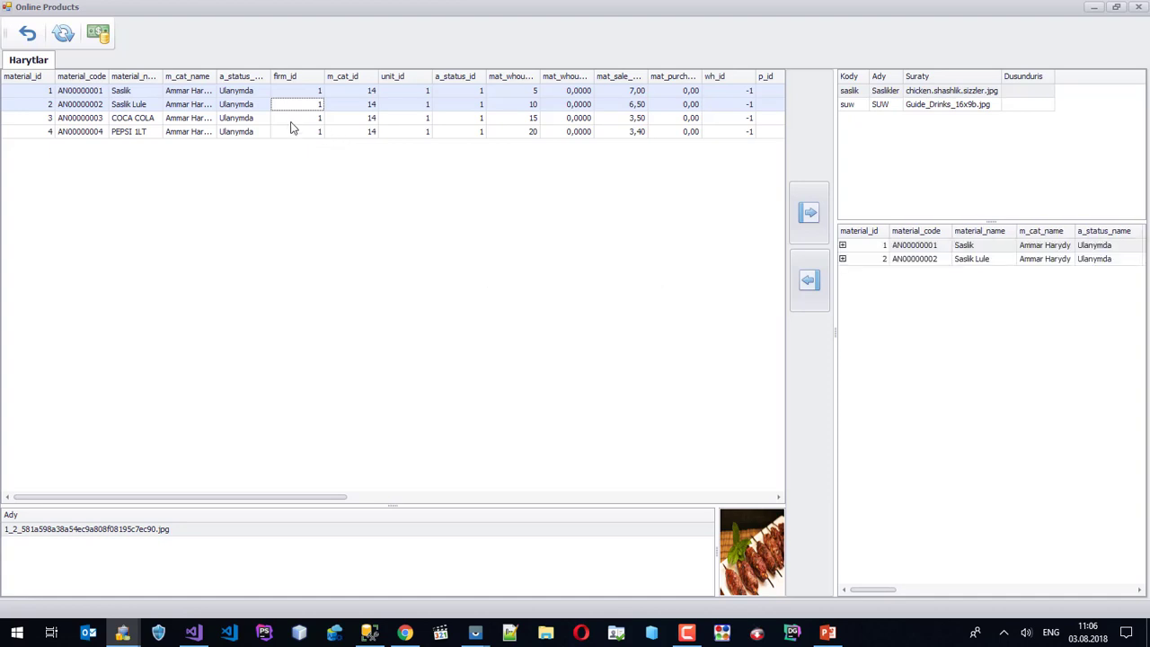
Publish COCA COLA and PEPSI 1LT under the suw group and close the window.
left_click(880, 104)
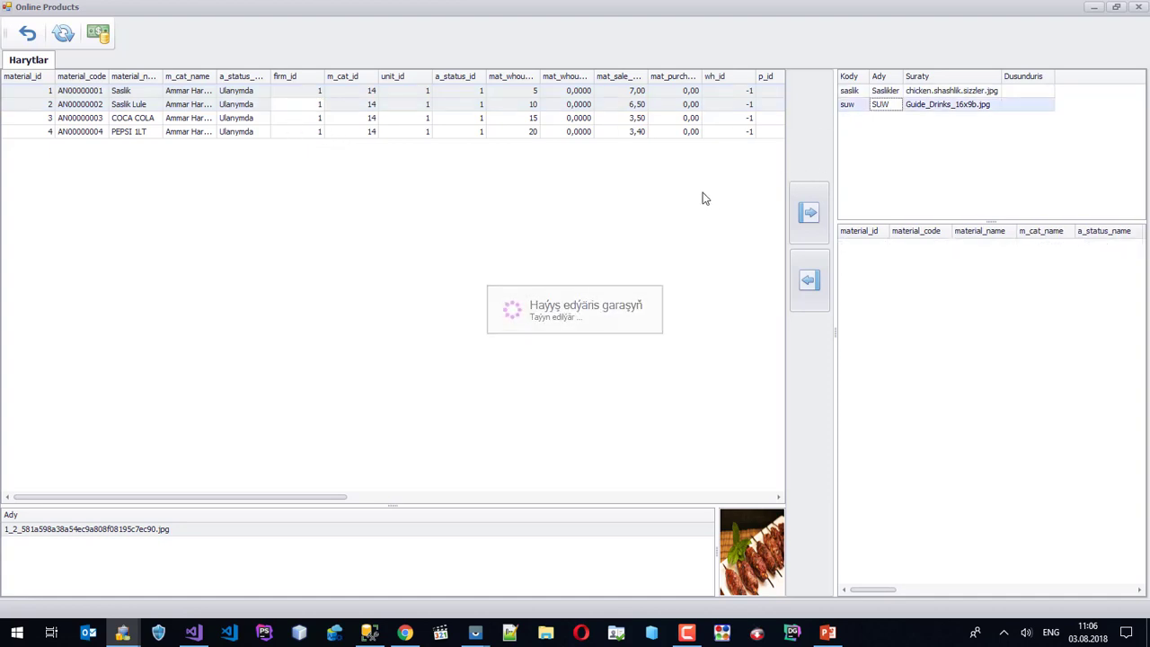
left_click(358, 120)
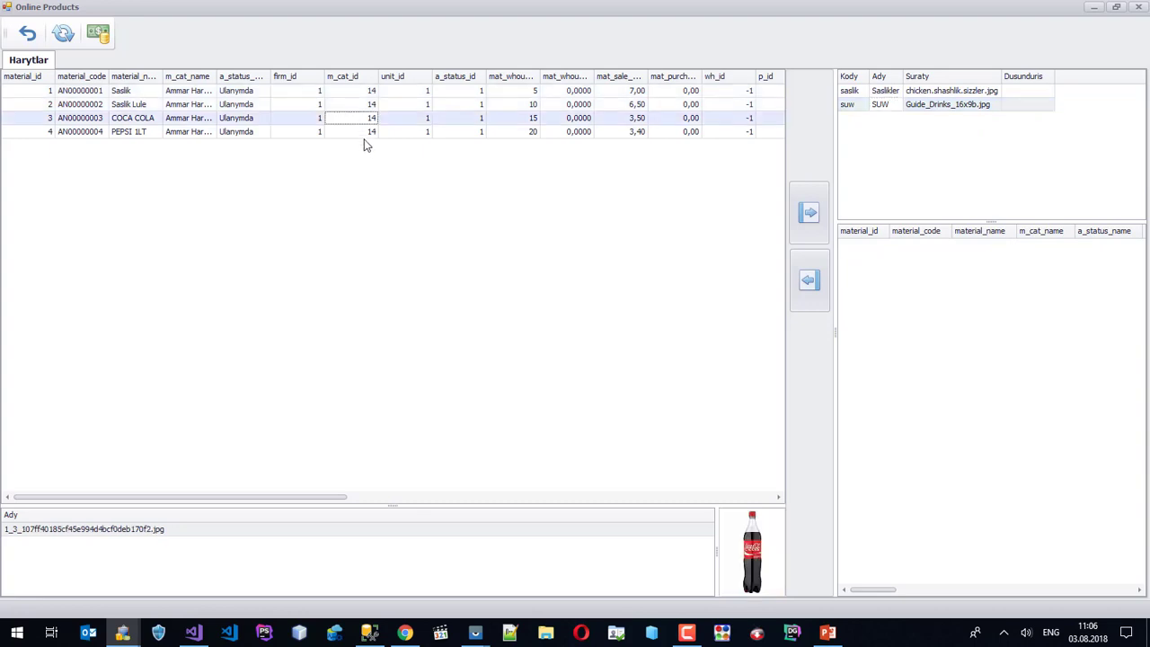
left_click(367, 130, "shift")
right_click(366, 135)
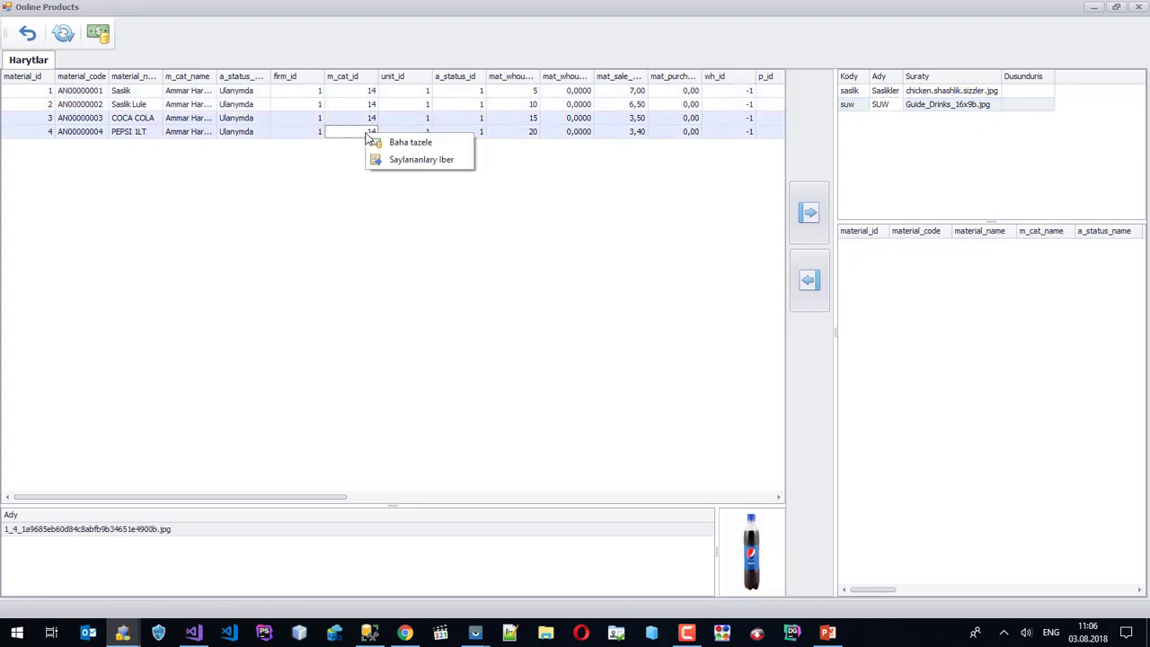
left_click(420, 169)
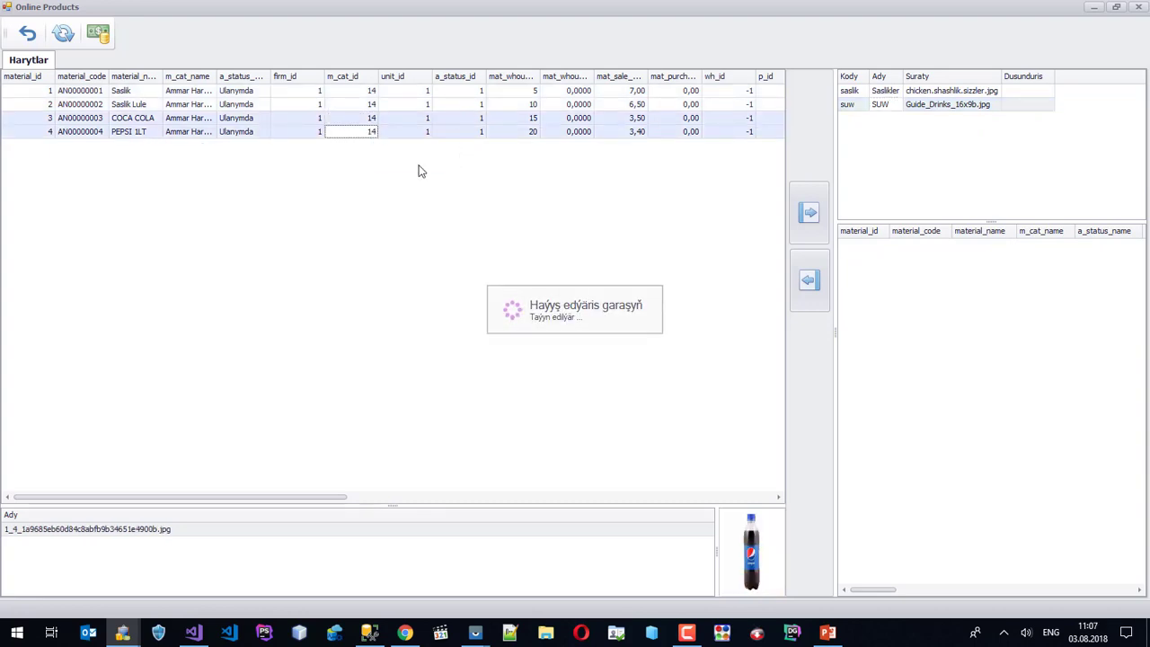
left_click(1137, 8)
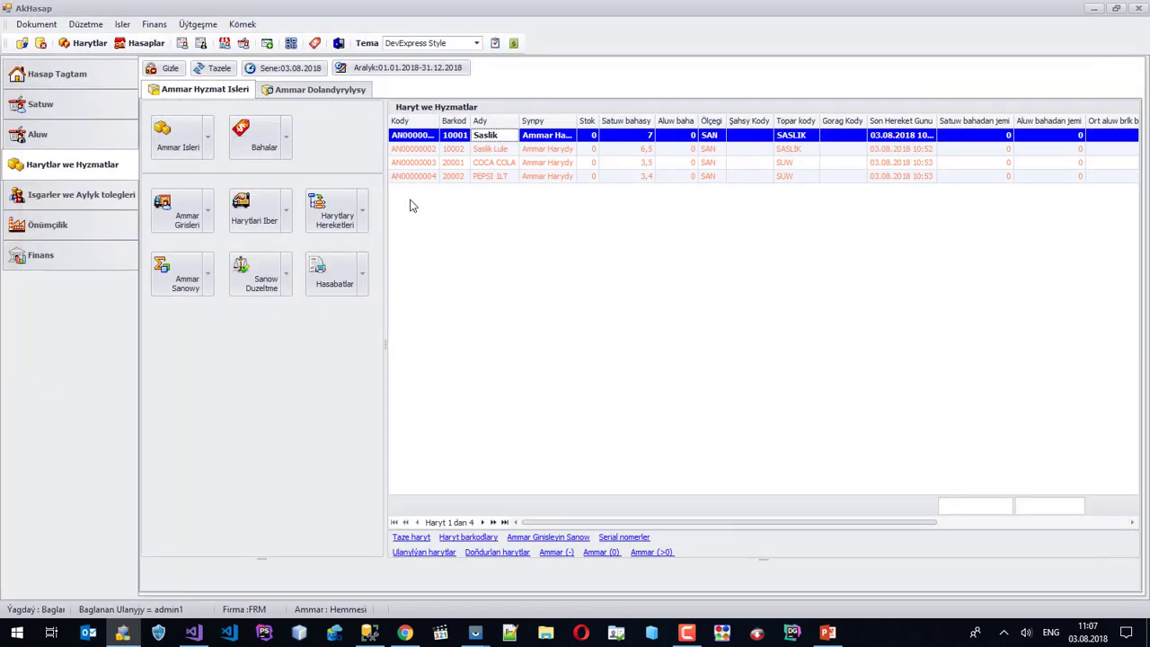
Bring the SM G935F phone mirror to the front and wake its screen.
left_click(505, 165)
left_click(504, 175)
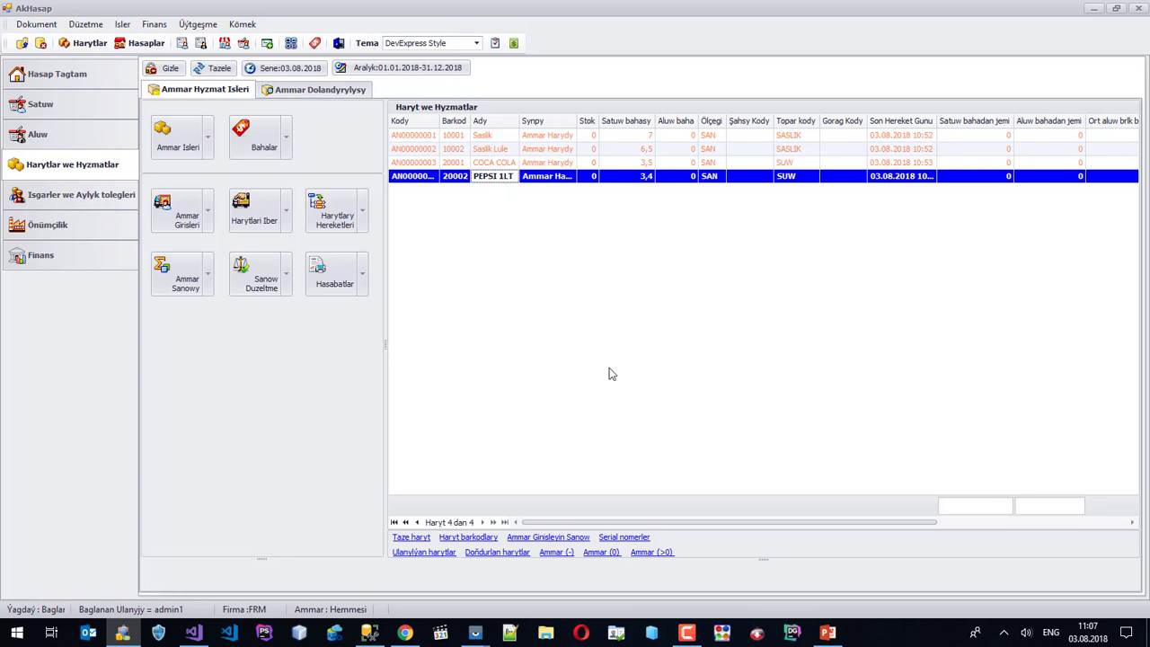
left_click(475, 632)
left_click(536, 572)
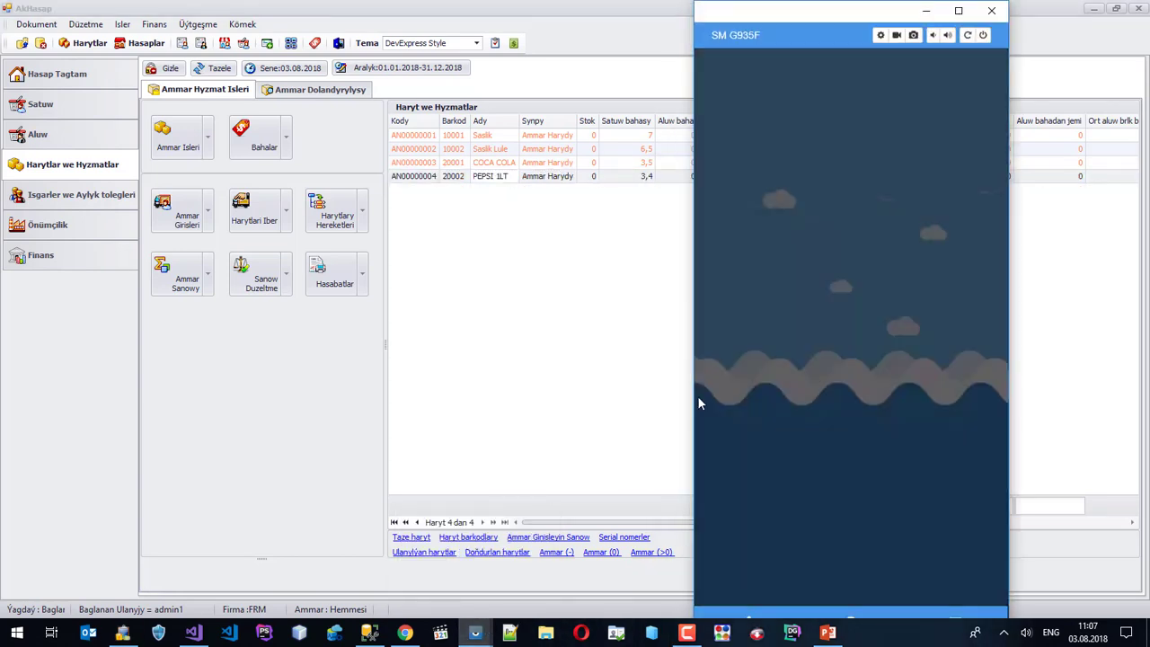
left_click(698, 397)
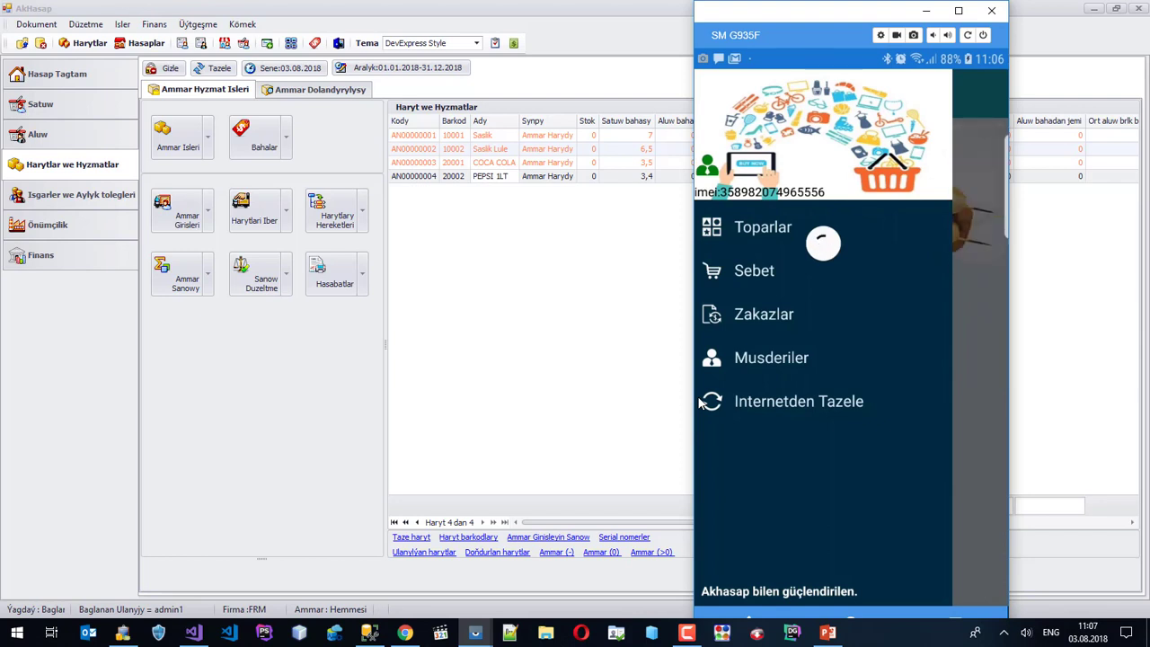
Open the app's Toparlar categories to reach the SUW drinks listing.
left_click(698, 397)
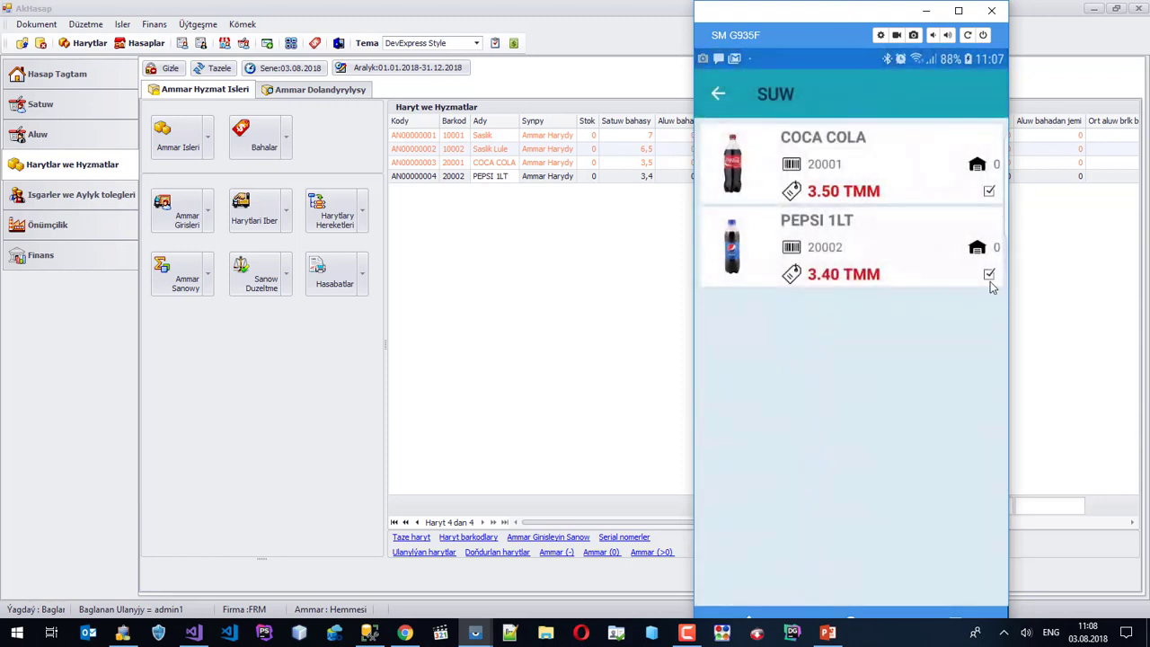
Add PEPSI 1LT to the 19.9 cash-sale order in the mobile app, then return to desktop AkHasap.
left_click(989, 274)
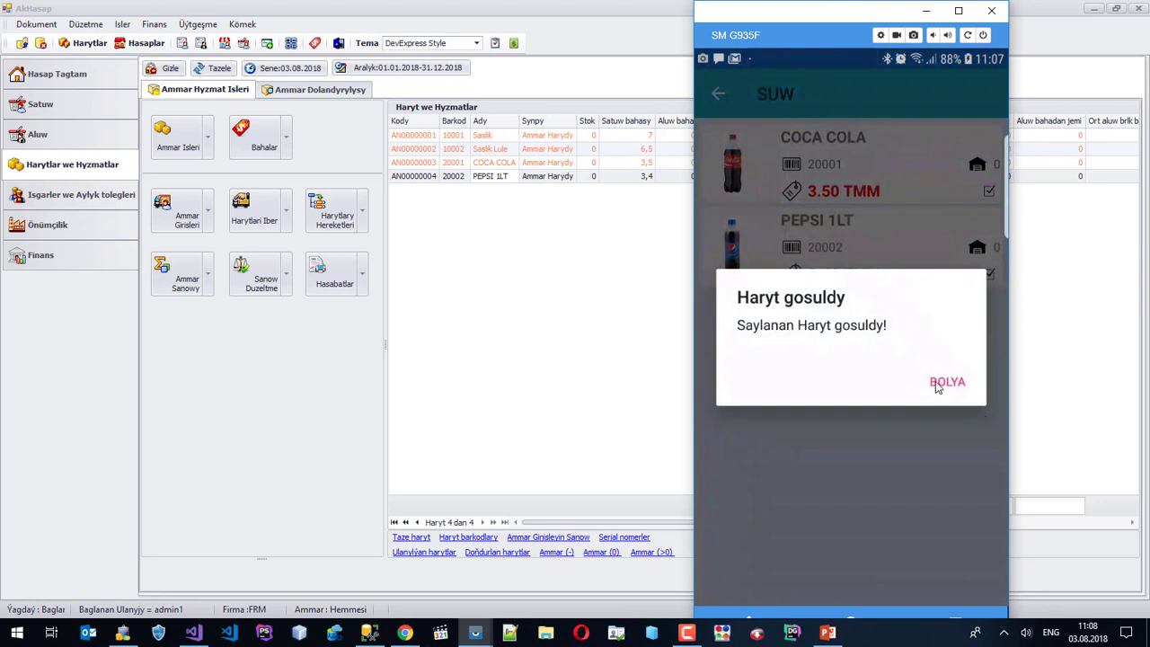
left_click(943, 383)
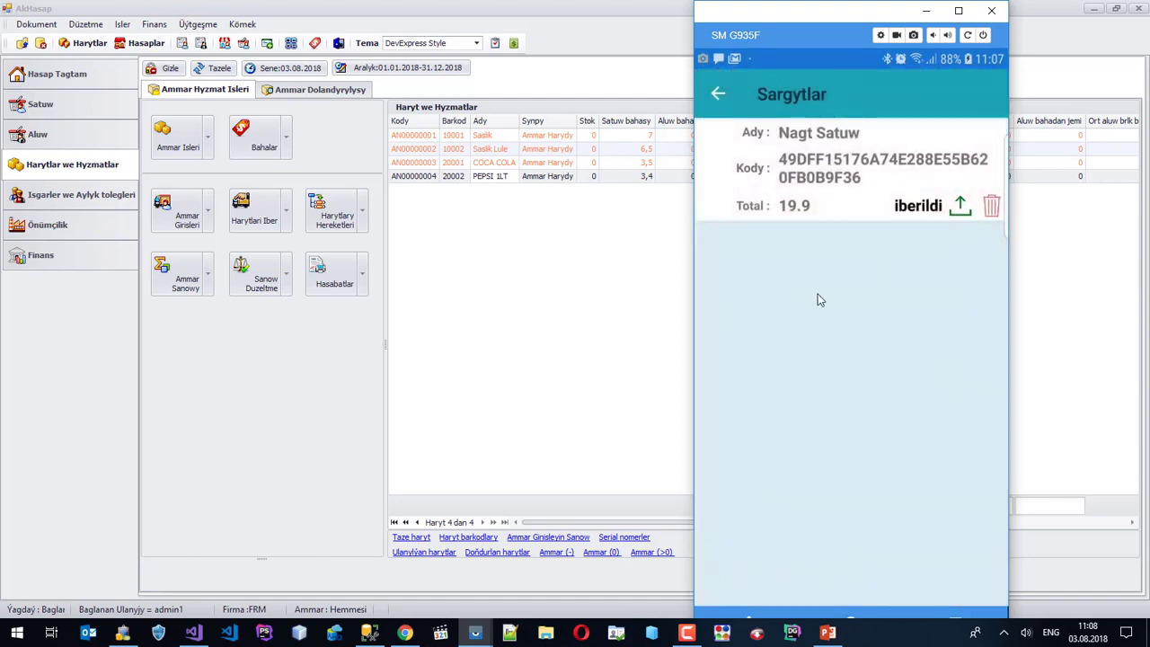
left_click(434, 136)
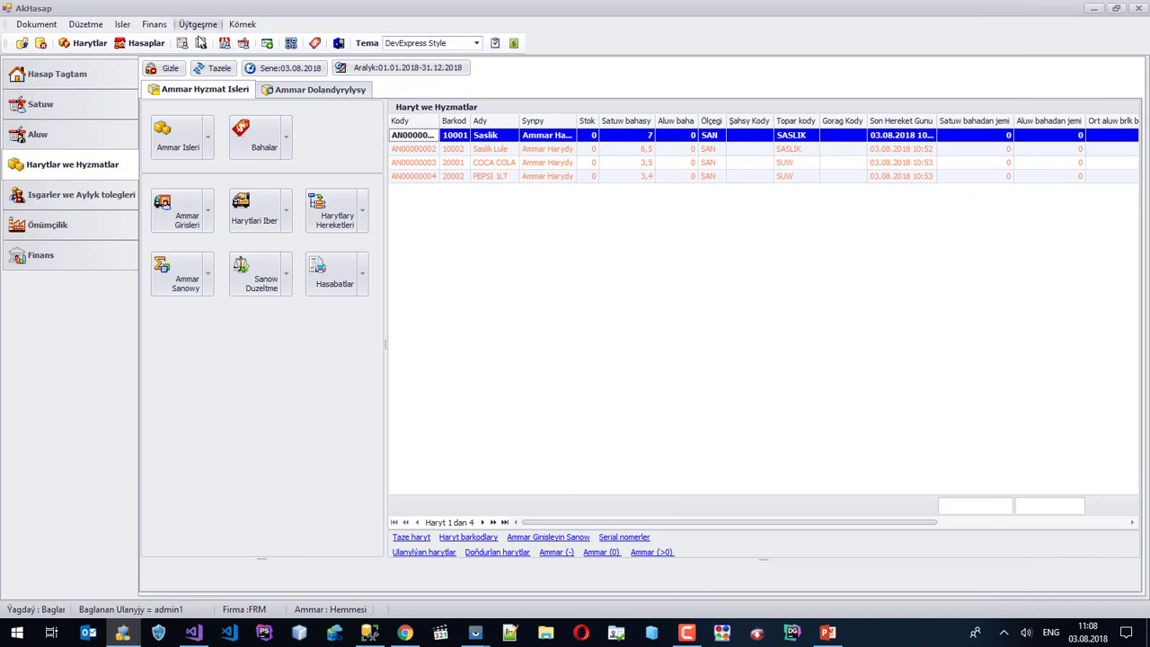
Open the Mobile Gelen Zakazlar incoming orders list and refresh it to fetch the new order.
left_click(200, 25)
mouse_move(205, 190)
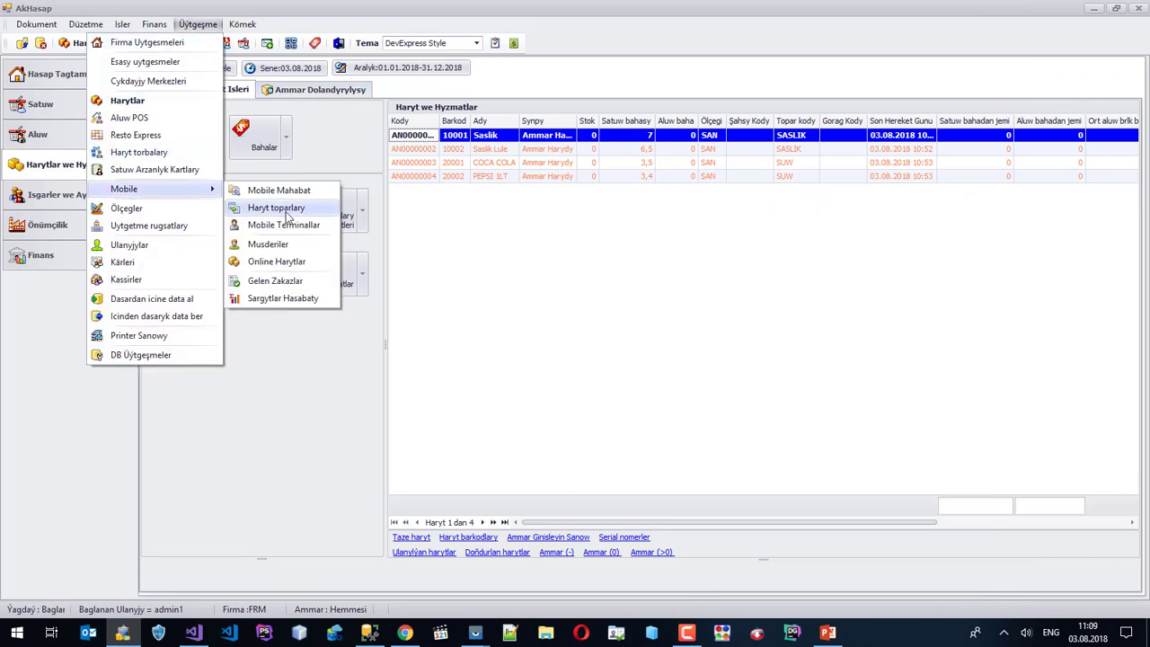
left_click(274, 281)
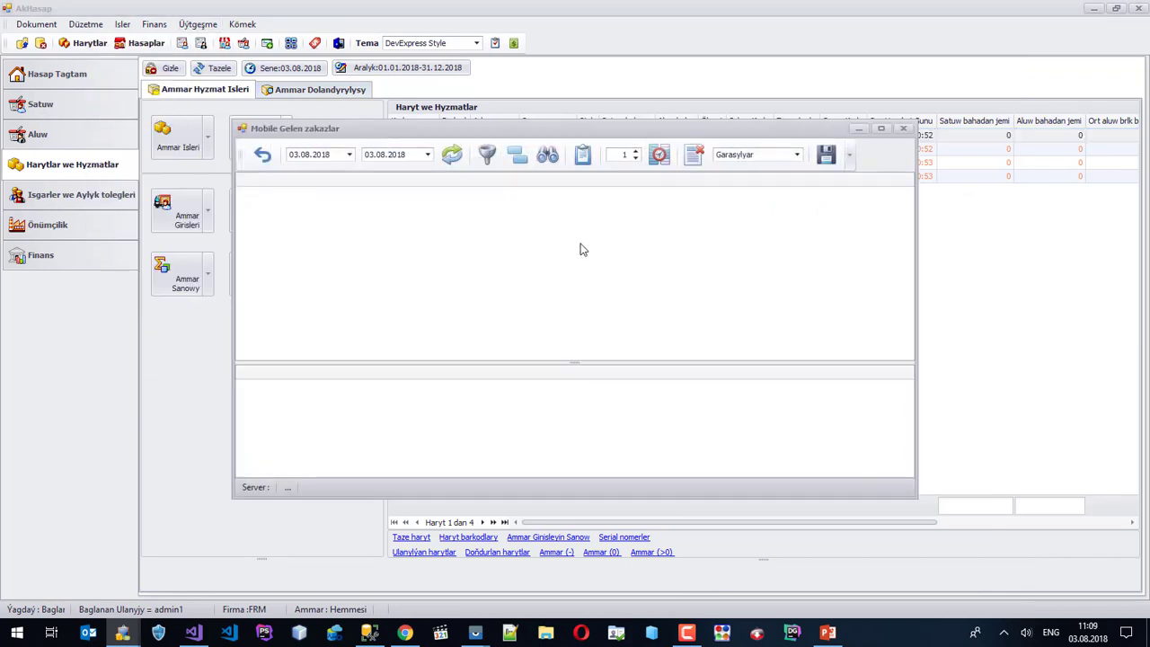
left_click(459, 157)
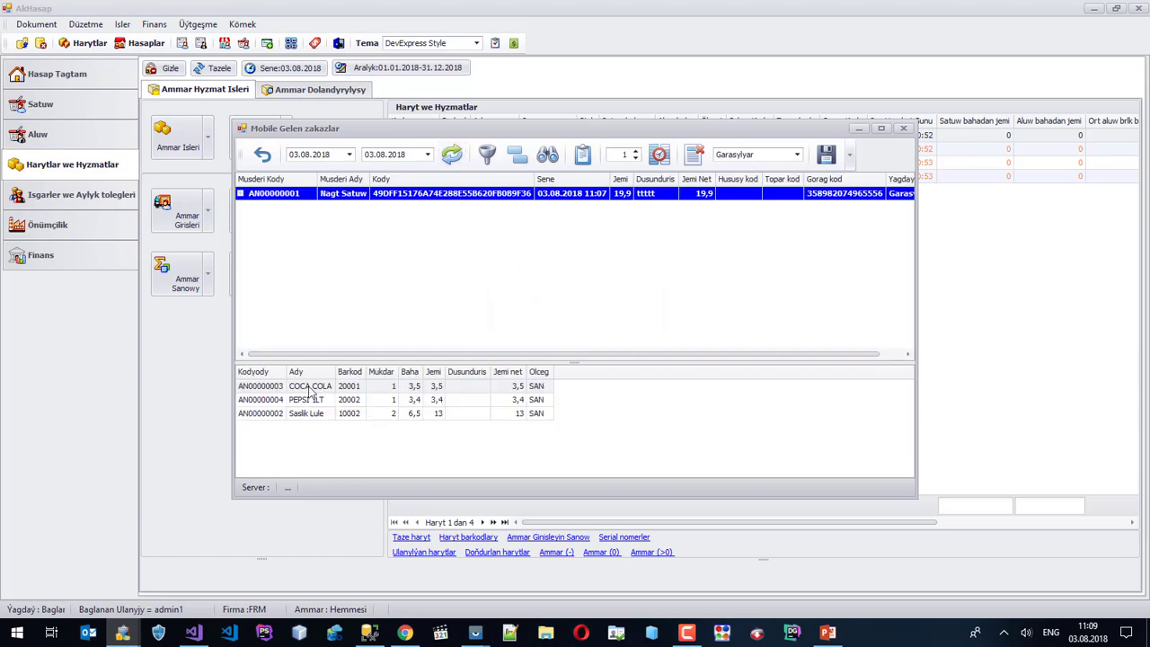
Check the COCA COLA, PEPSI 1LT and Saslik Lule items, then convert the order with Zakaza iber.
left_click(308, 387)
left_click(318, 402)
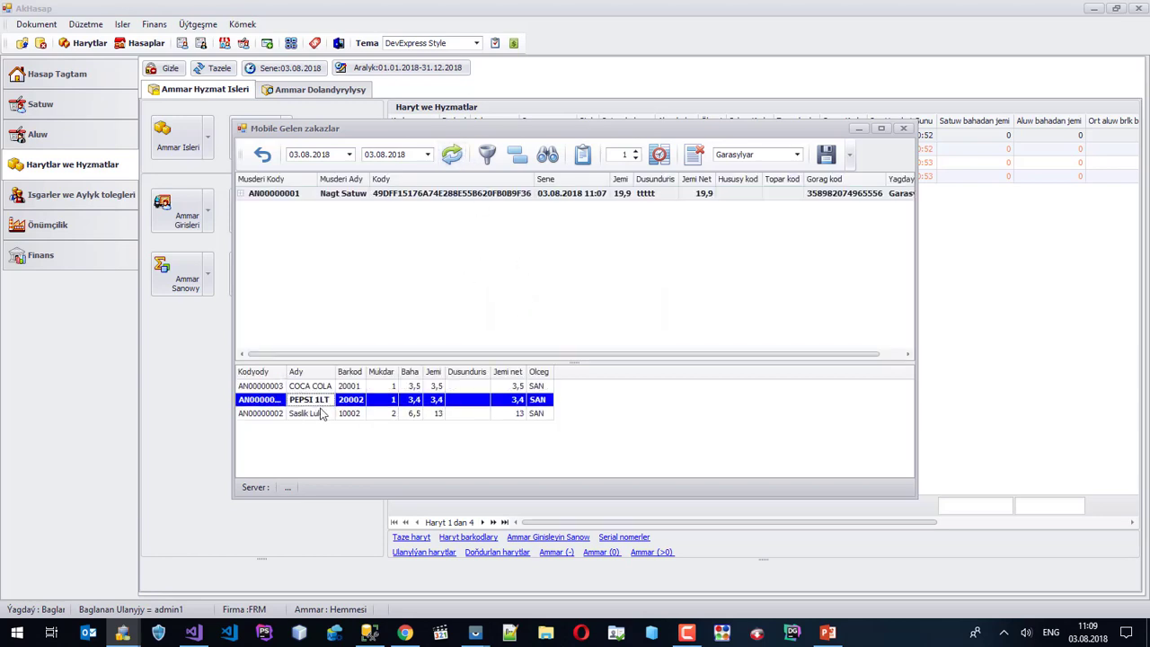
left_click(319, 413)
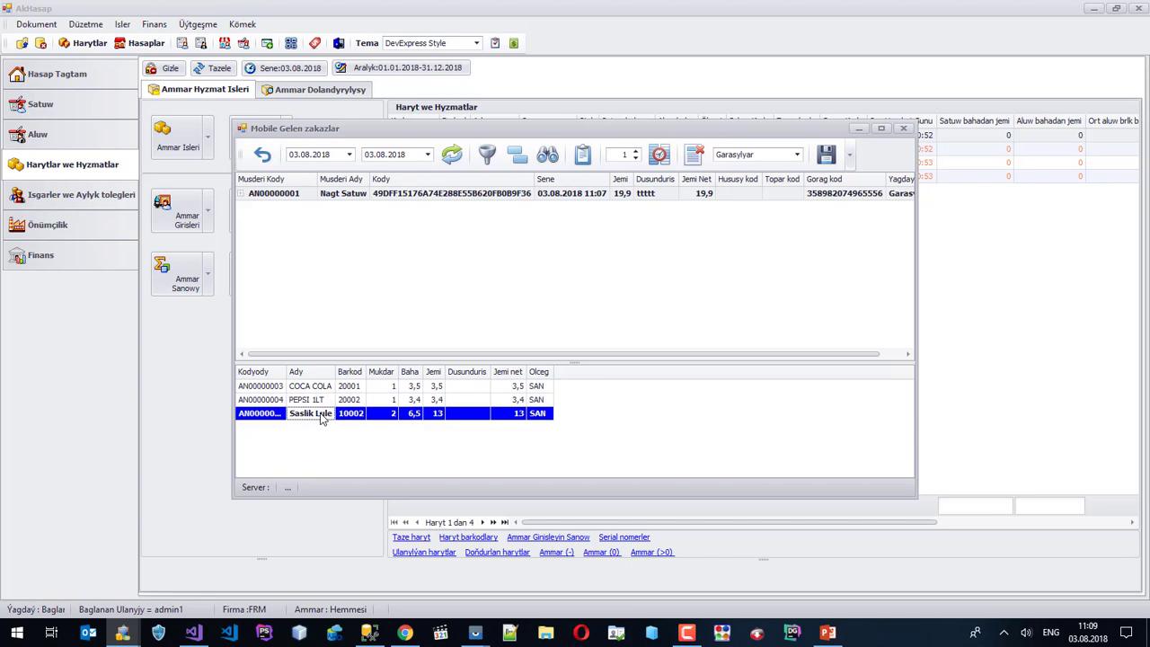
right_click(489, 199)
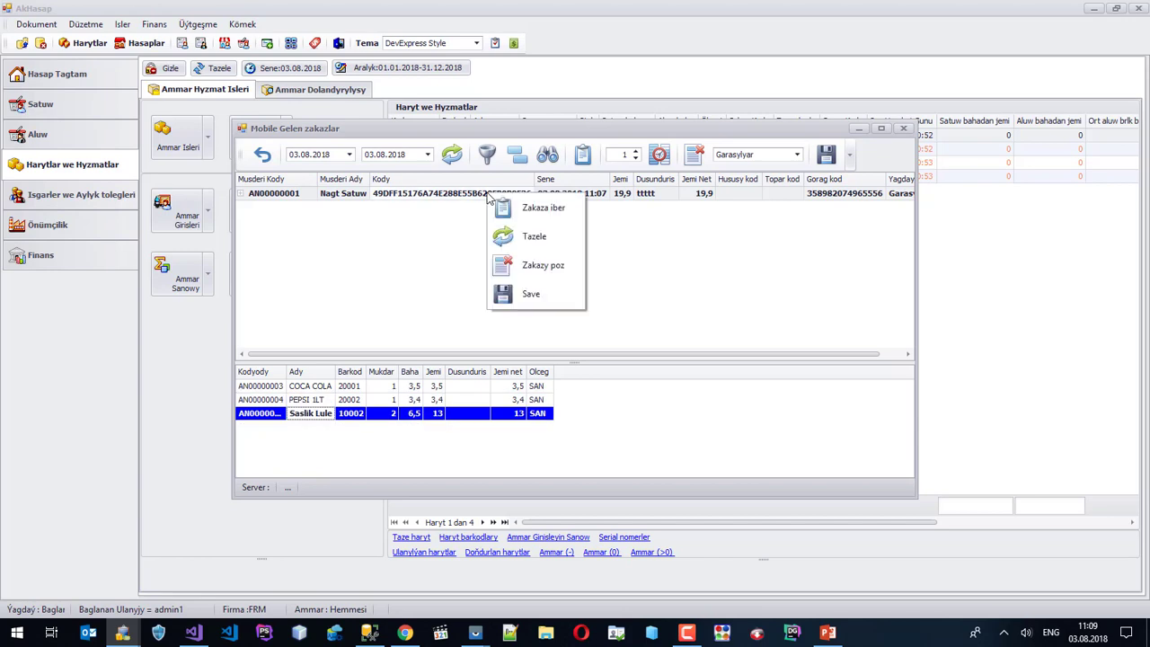
left_click(557, 208)
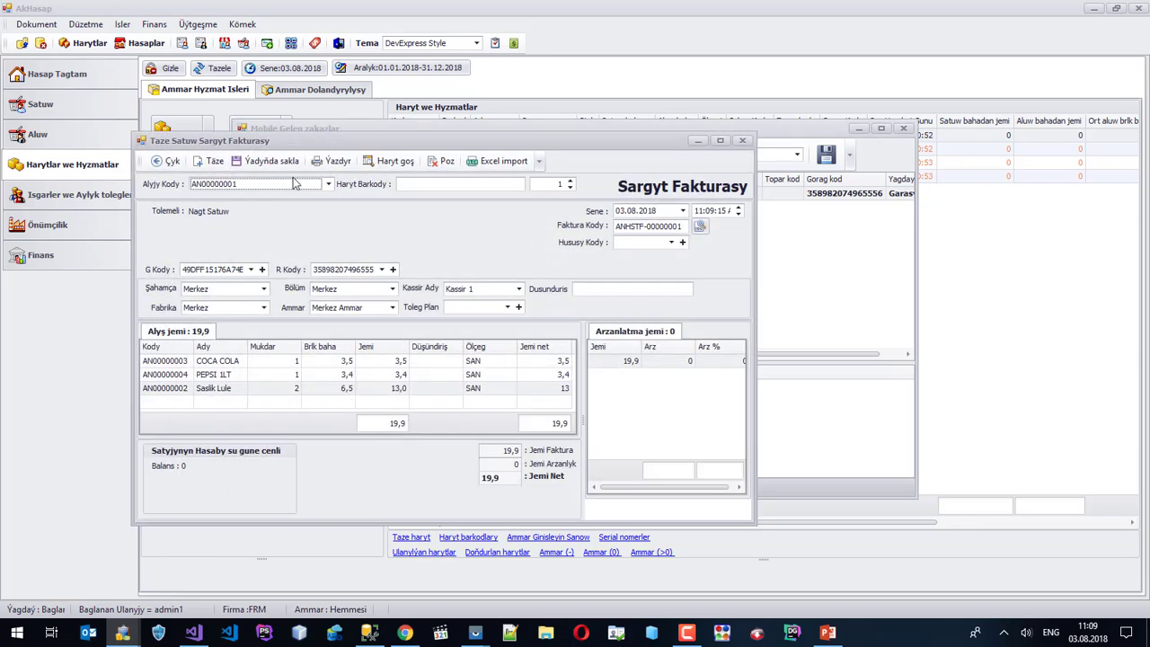
Save and close the sales order invoice, mark the mobile order Tassyklandy, save it, and close the window.
left_click(269, 161)
left_click(742, 140)
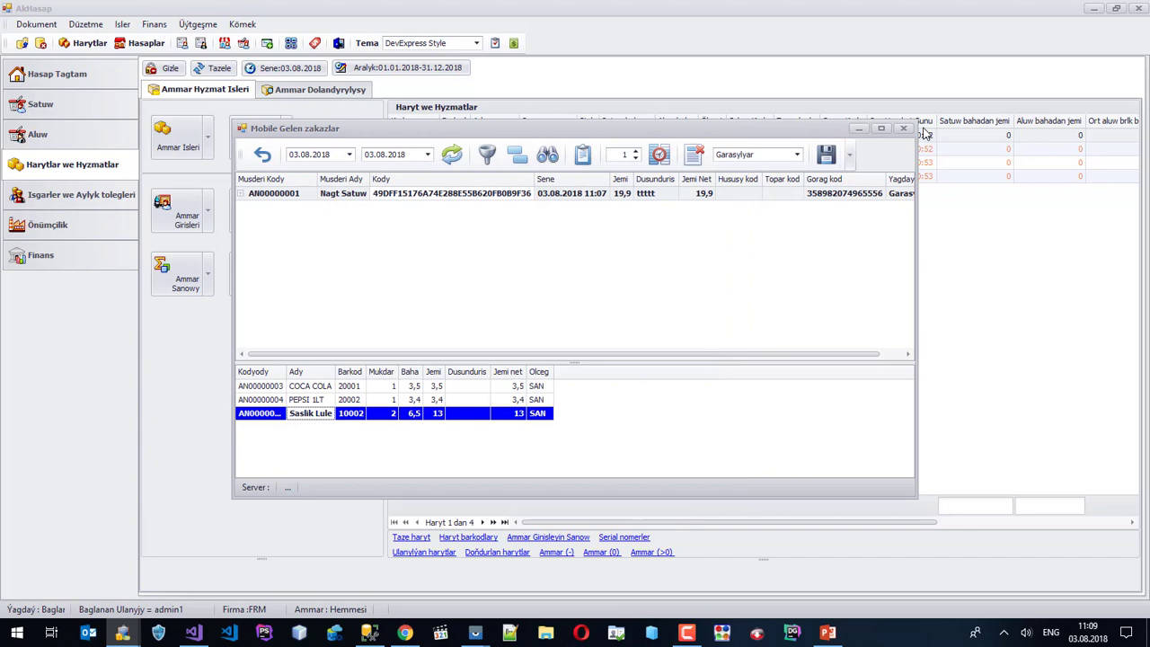
left_click(745, 156)
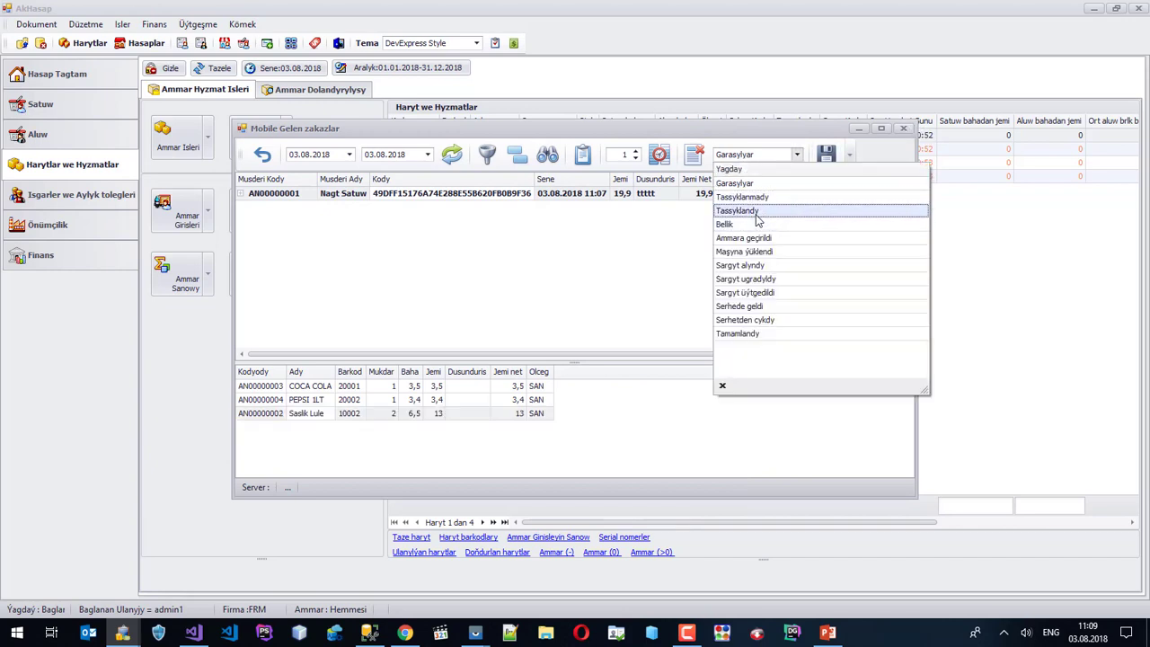
left_click(757, 211)
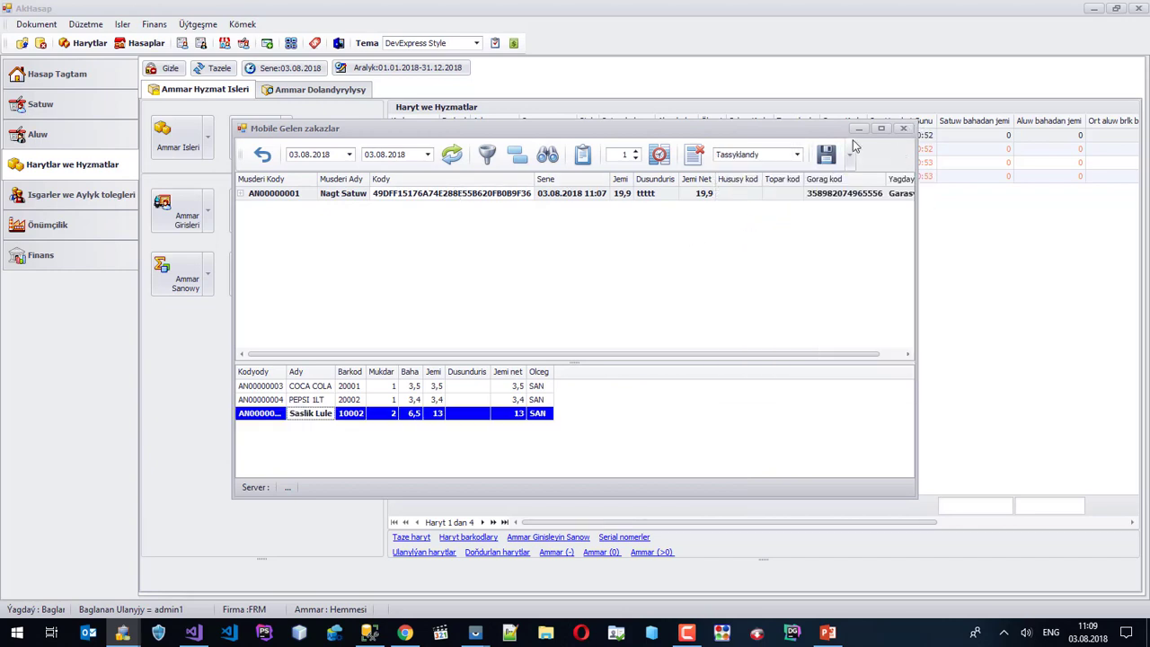
left_click(825, 155)
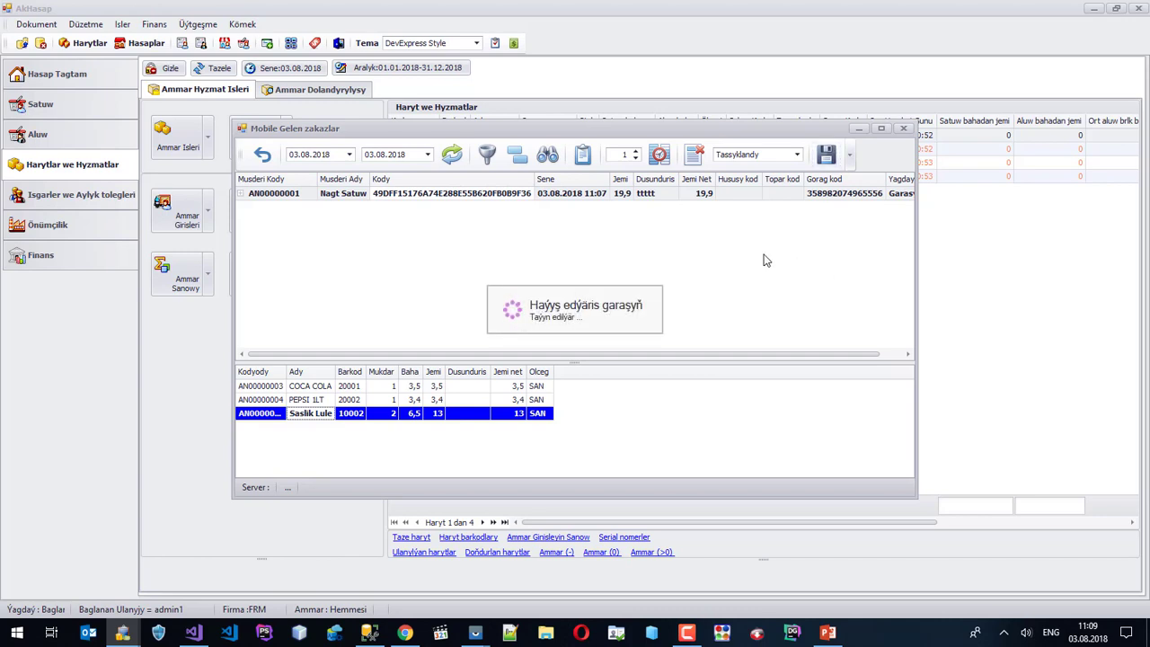
left_click(903, 128)
left_click(198, 23)
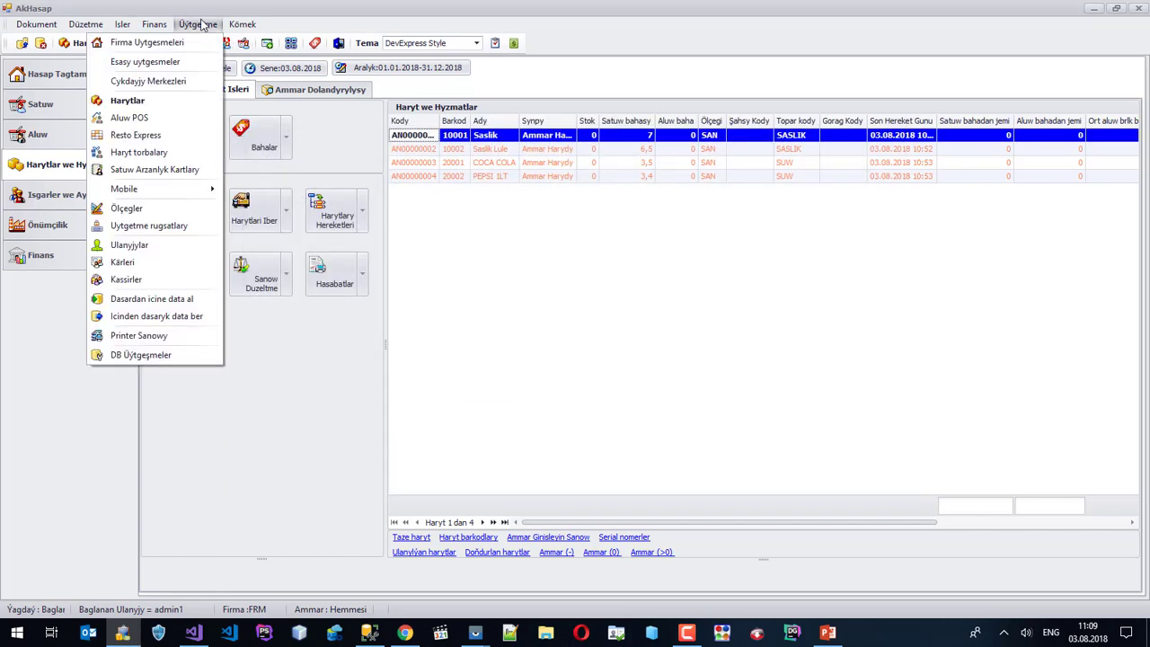
In the Satuw section, open Siparis Fakturasy > Satuw Siparişleri görkez.
mouse_move(154, 24)
left_click(146, 398)
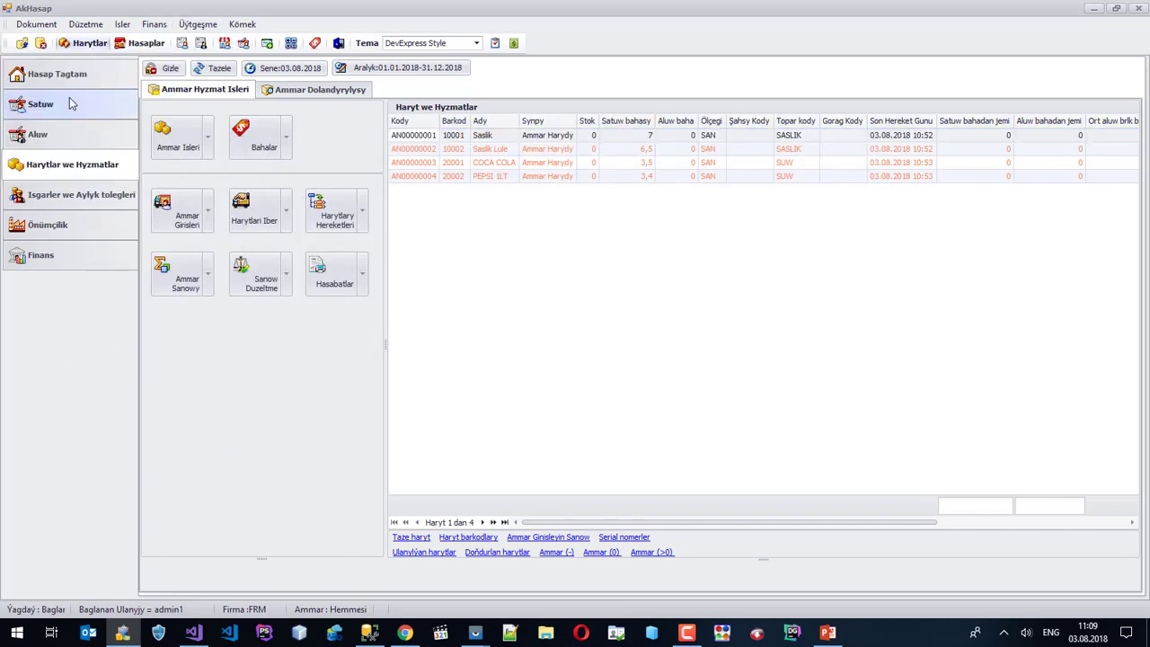
left_click(70, 104)
left_click(215, 238)
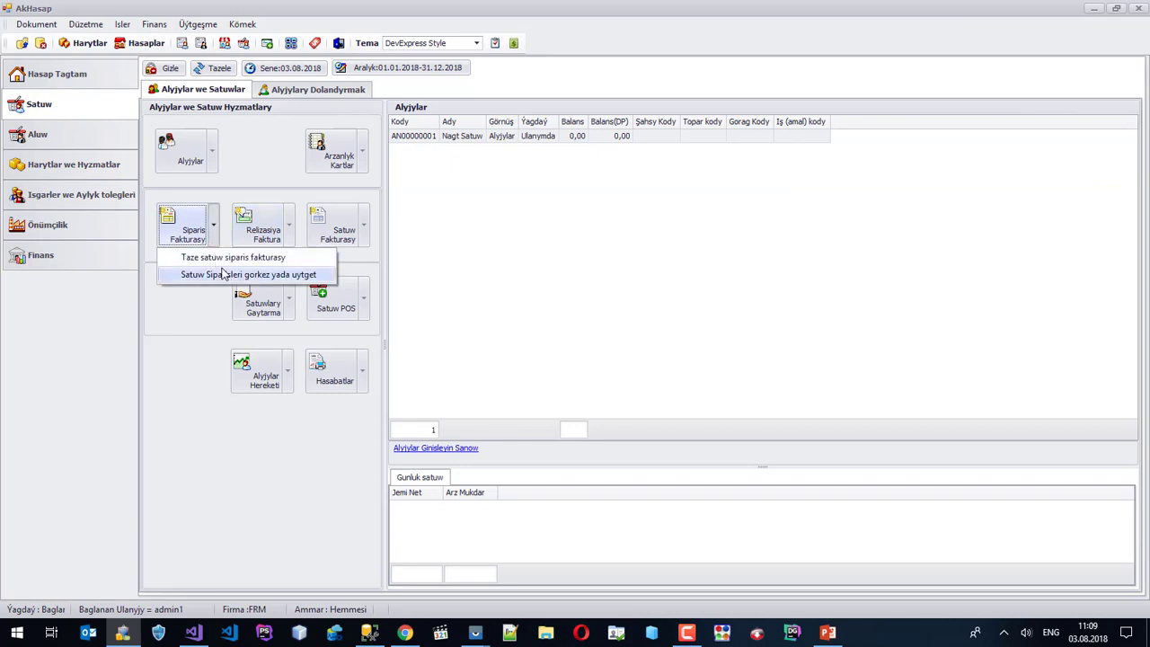
left_click(246, 273)
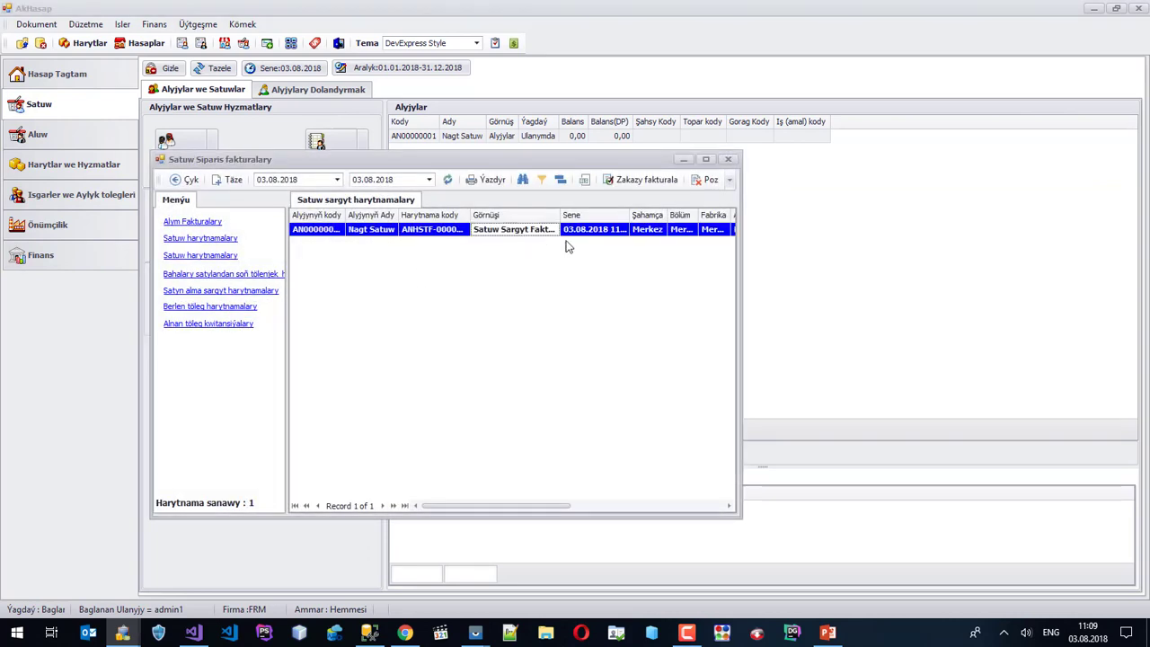
Widen and reposition the sales orders window, then convert the Nagt Satuw order with Zakazy fakturala.
left_click(743, 307)
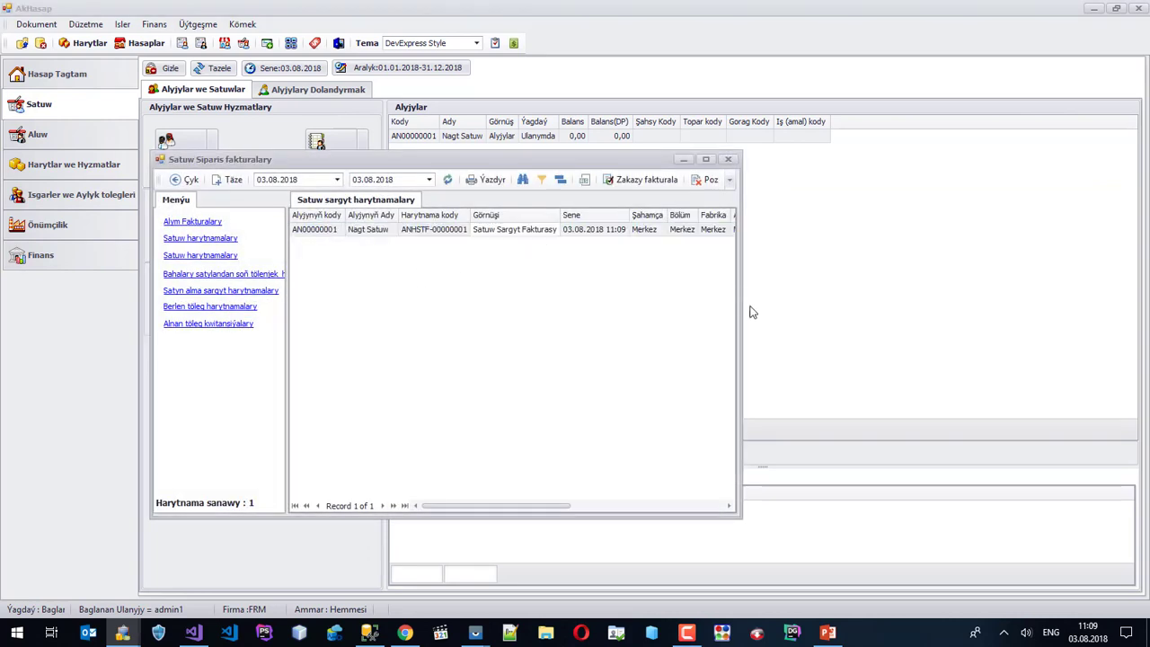
left_click_drag(741, 324, 974, 320)
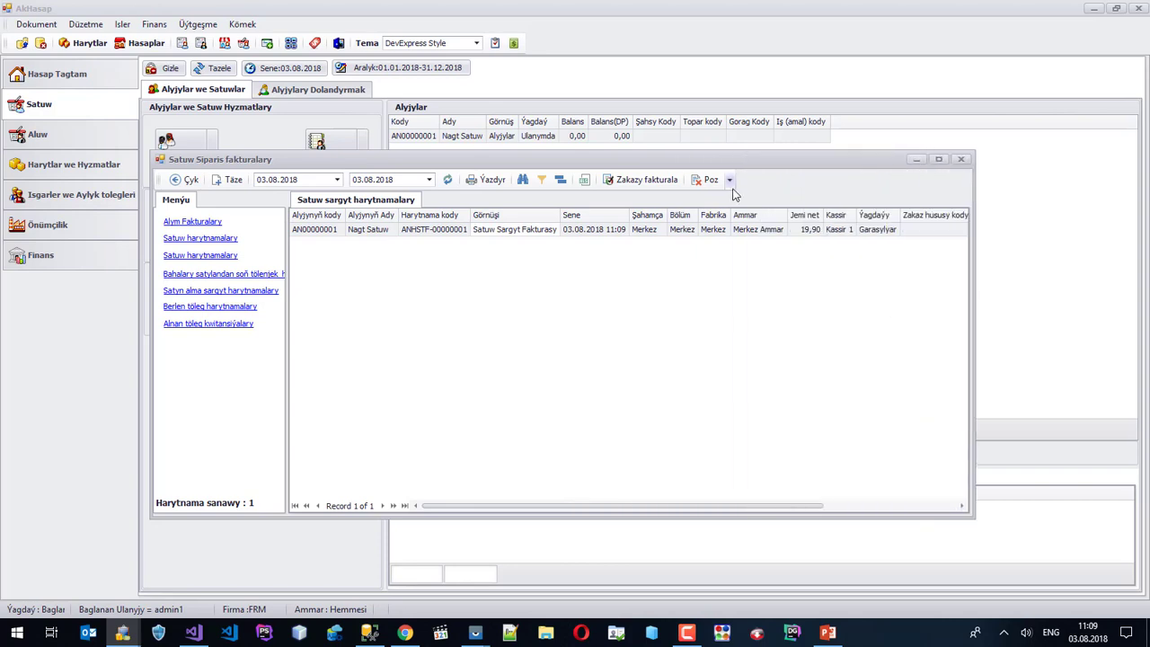
left_click_drag(691, 168, 666, 219)
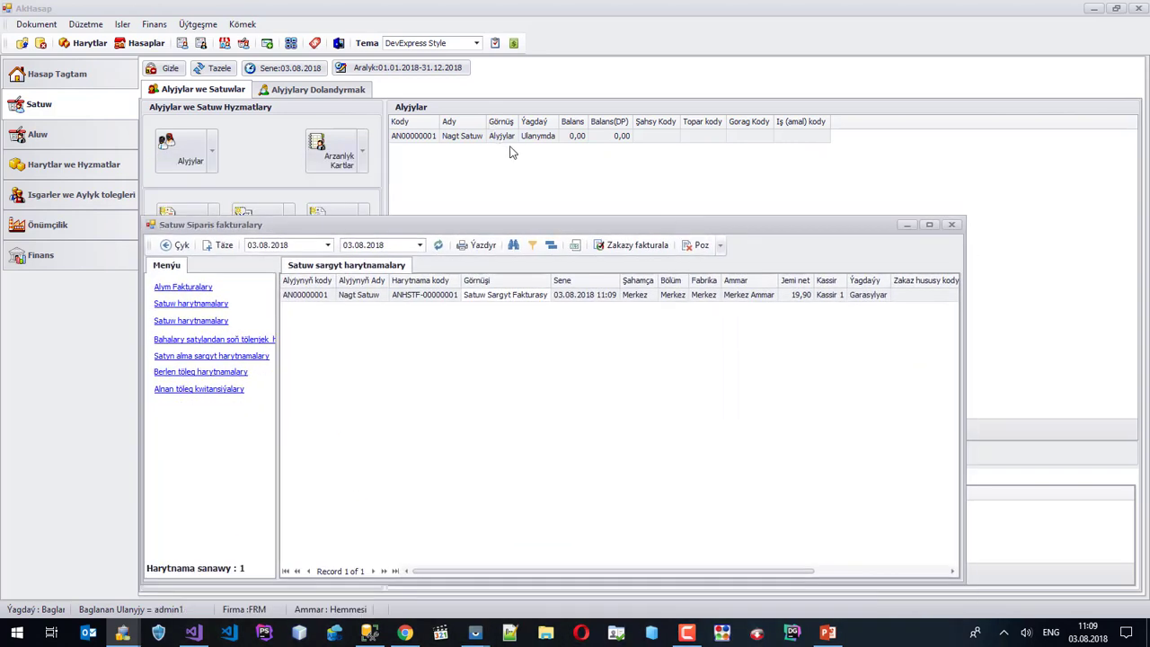
right_click(548, 298)
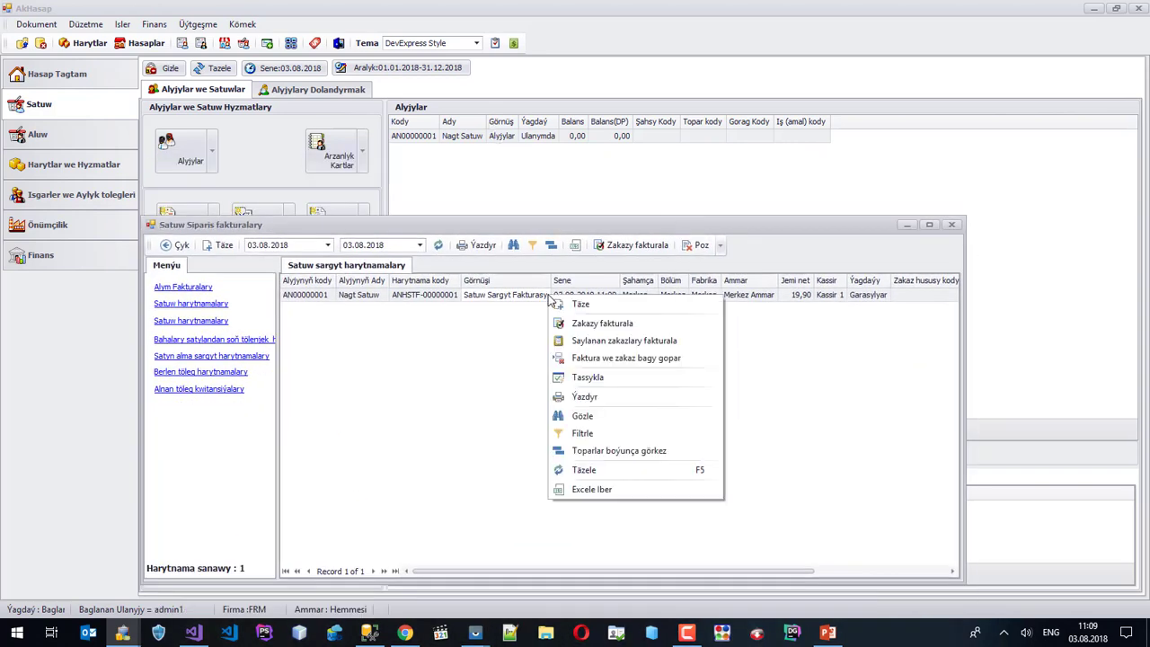
left_click(608, 322)
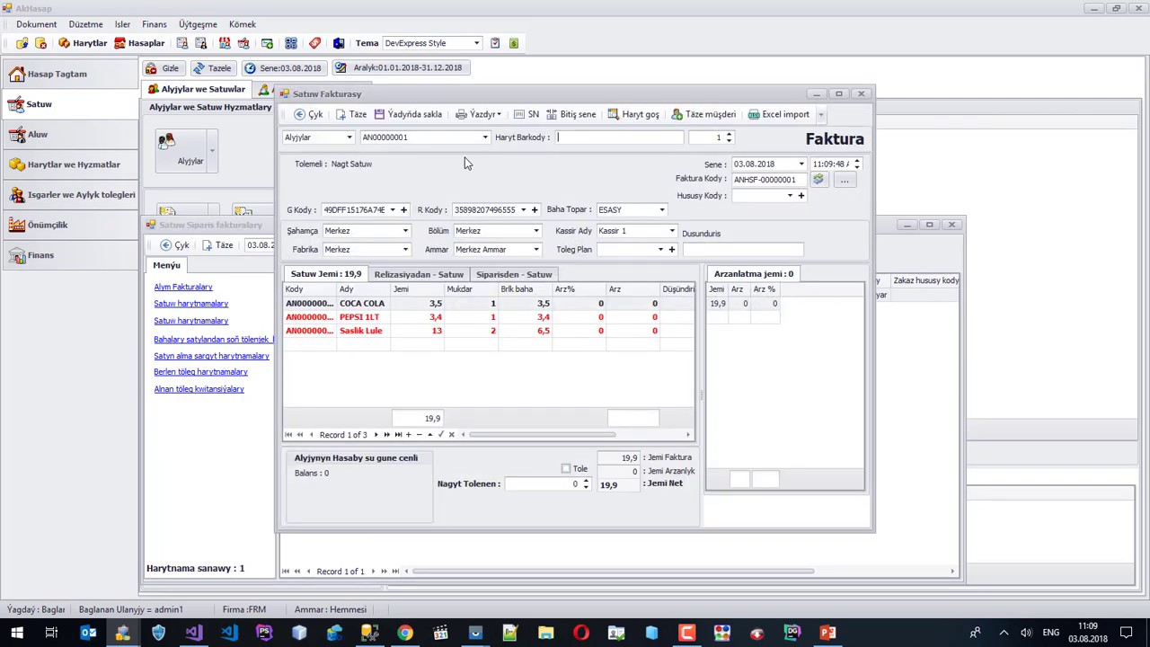
Save the 19,9 sales invoice despite the Haryt yetmeýär stock warning and close the orders window.
left_click(382, 118)
left_click(628, 368)
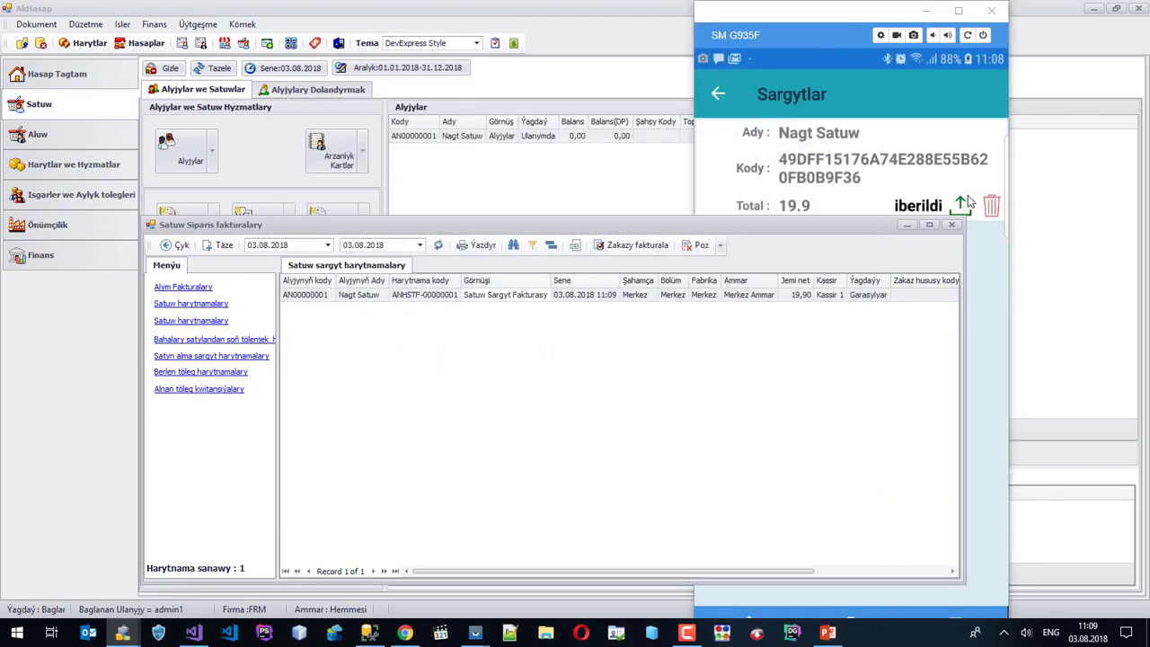
left_click(952, 225)
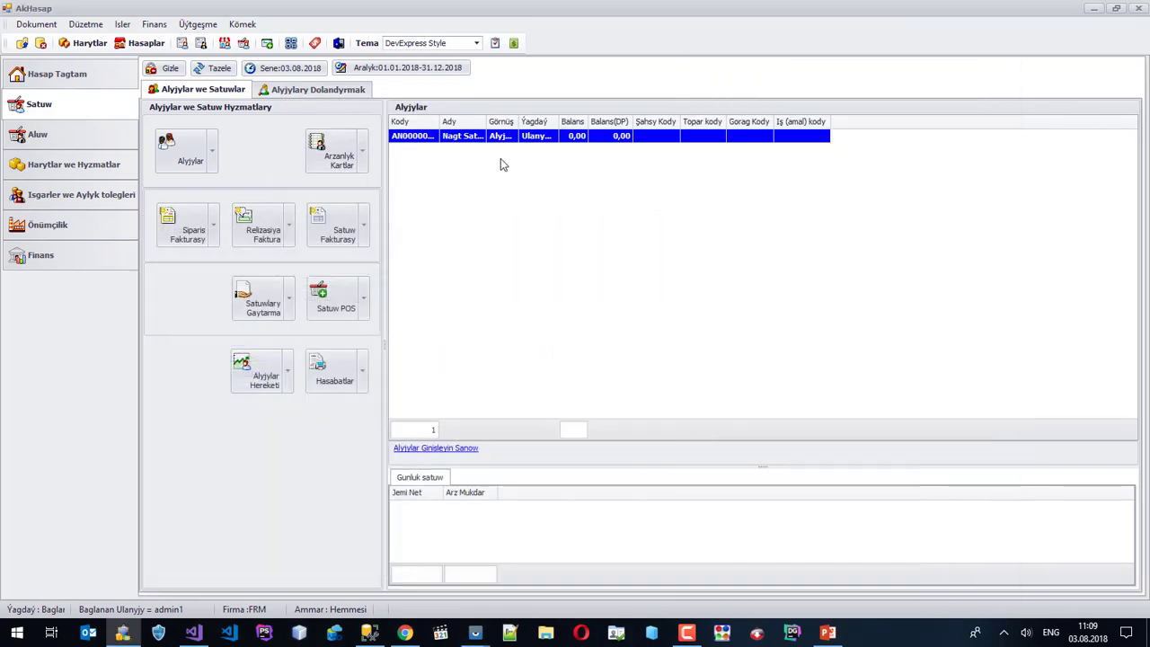
Refresh the customer list to show the 19,90 balance and open the sales and return invoices list.
left_click(221, 72)
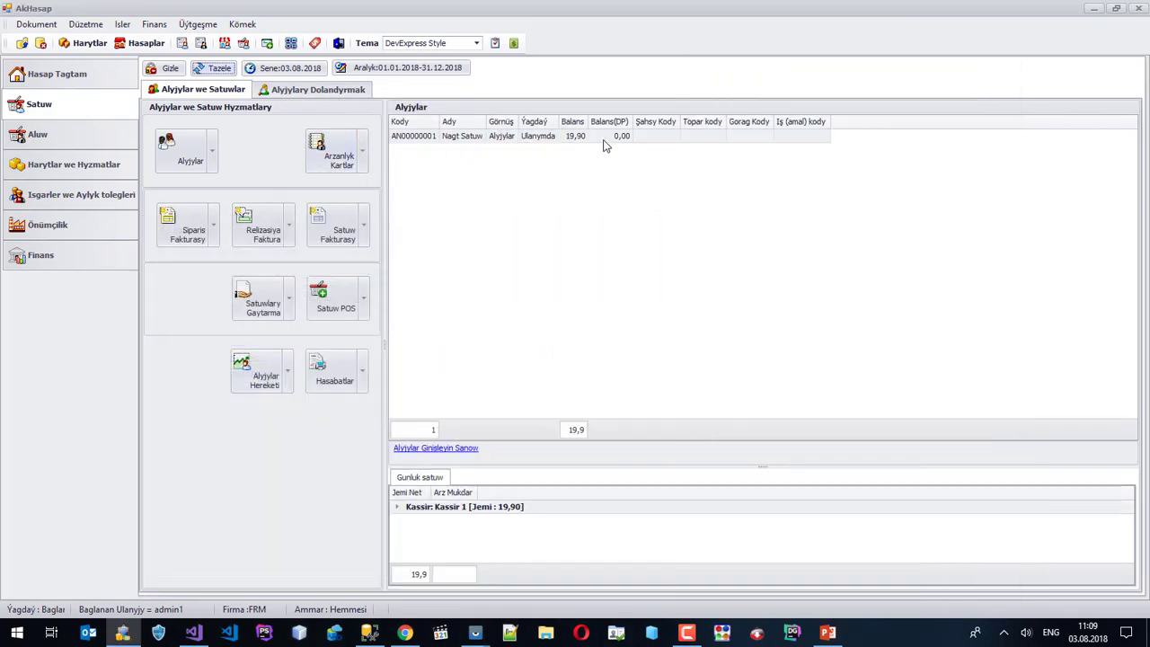
left_click(362, 235)
left_click(372, 275)
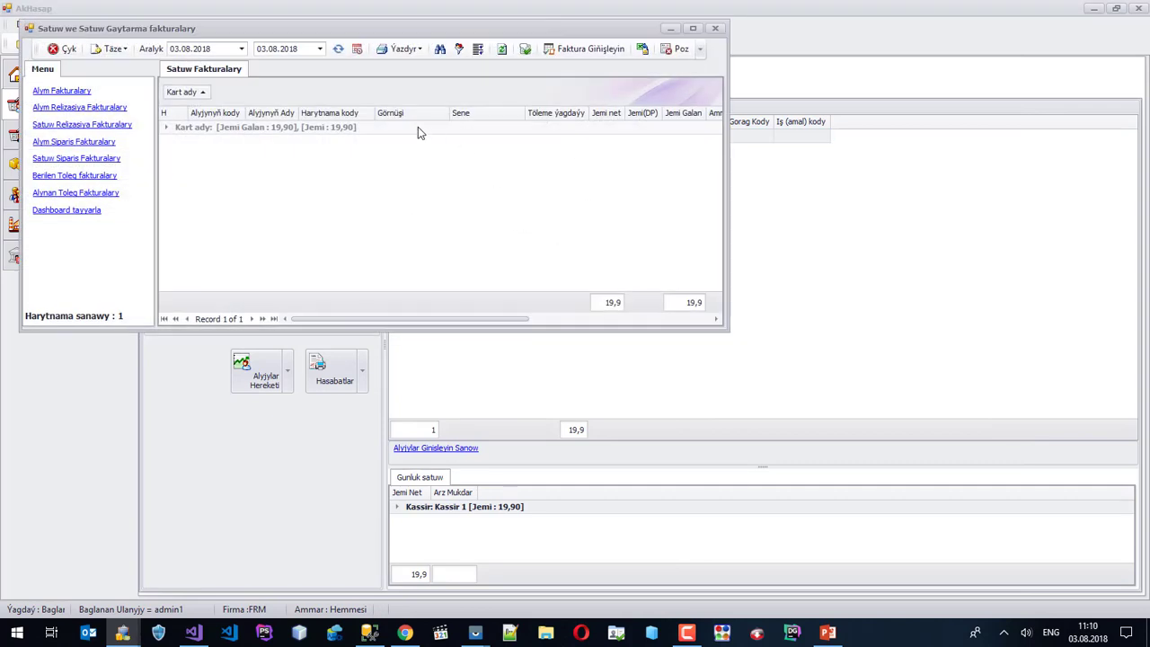
Expand the Kart ady group, review invoice AN00000001 for 19,9, and close the sales invoices window.
left_click(168, 126)
left_click(239, 145)
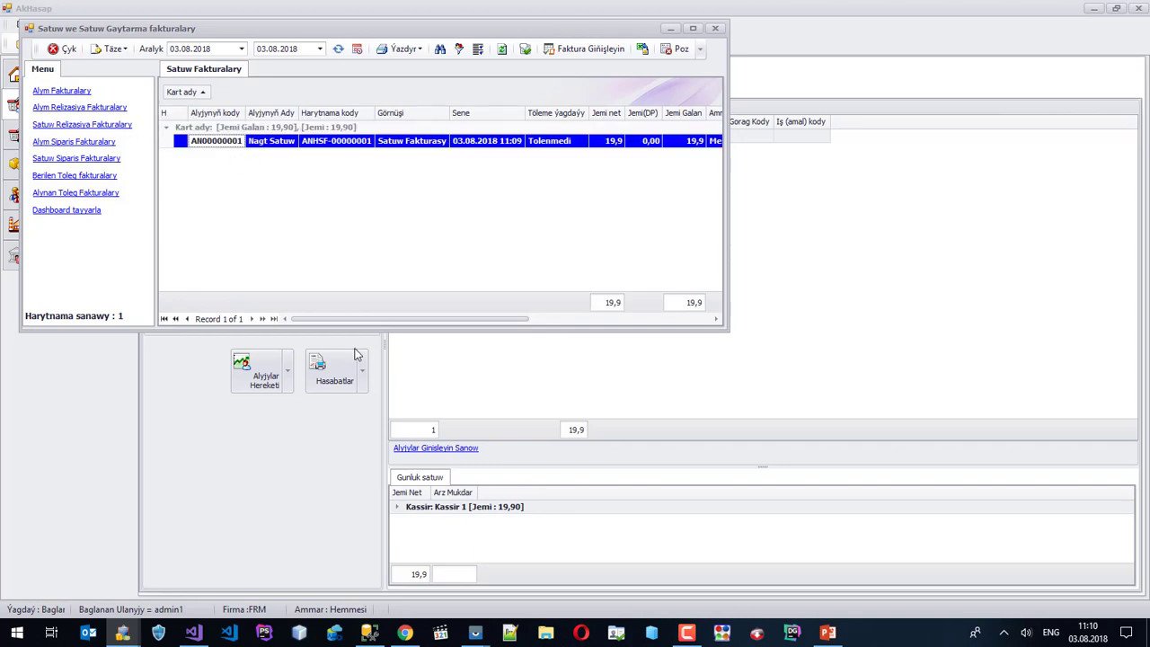
left_click_drag(492, 321, 580, 80)
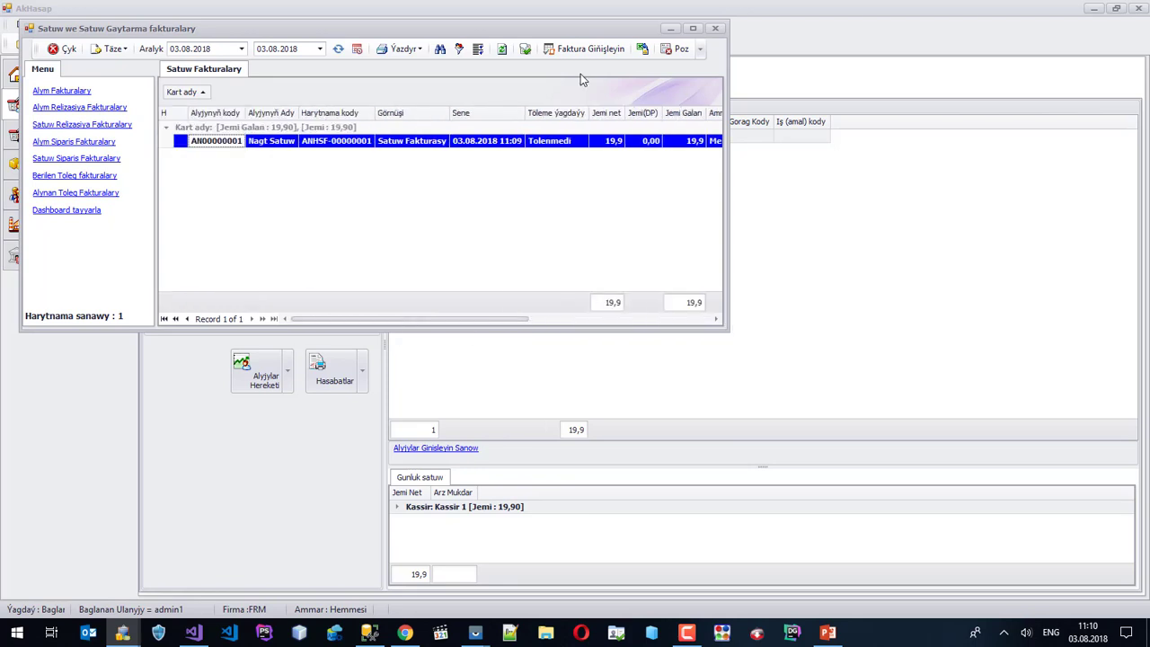
left_click(714, 29)
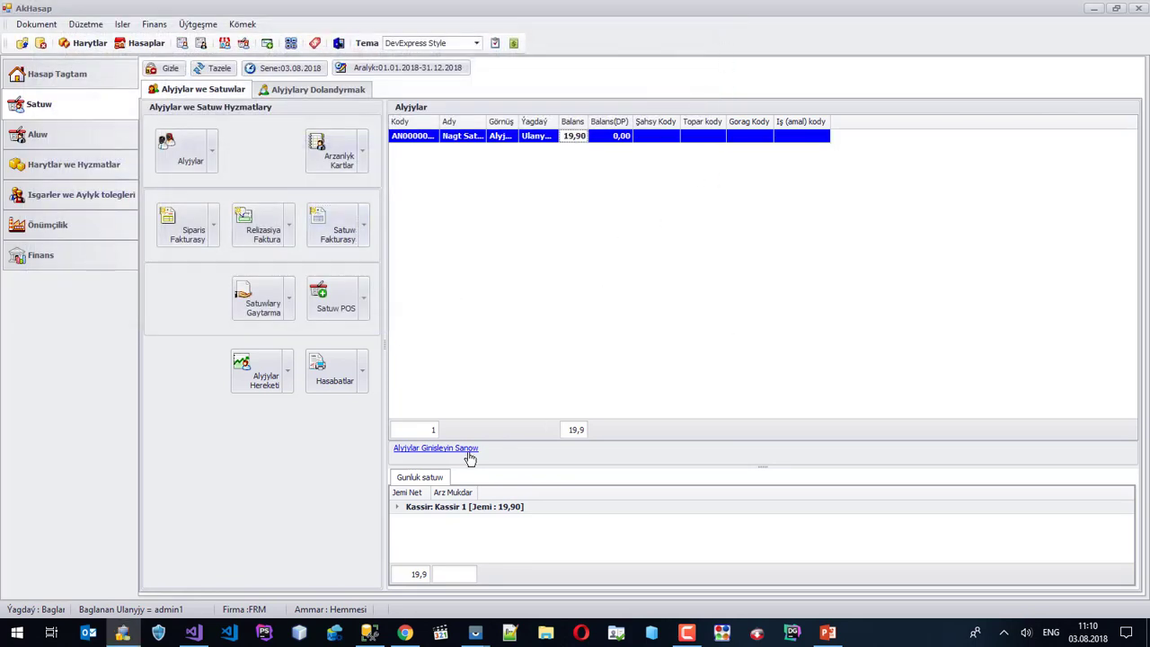
left_click(688, 633)
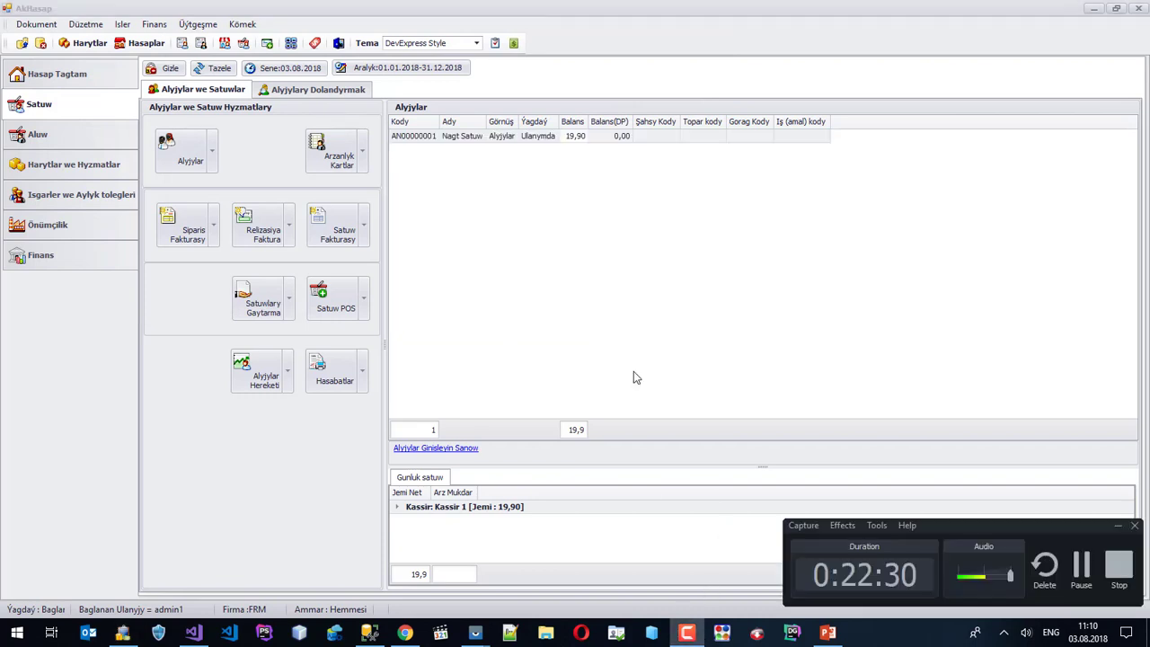